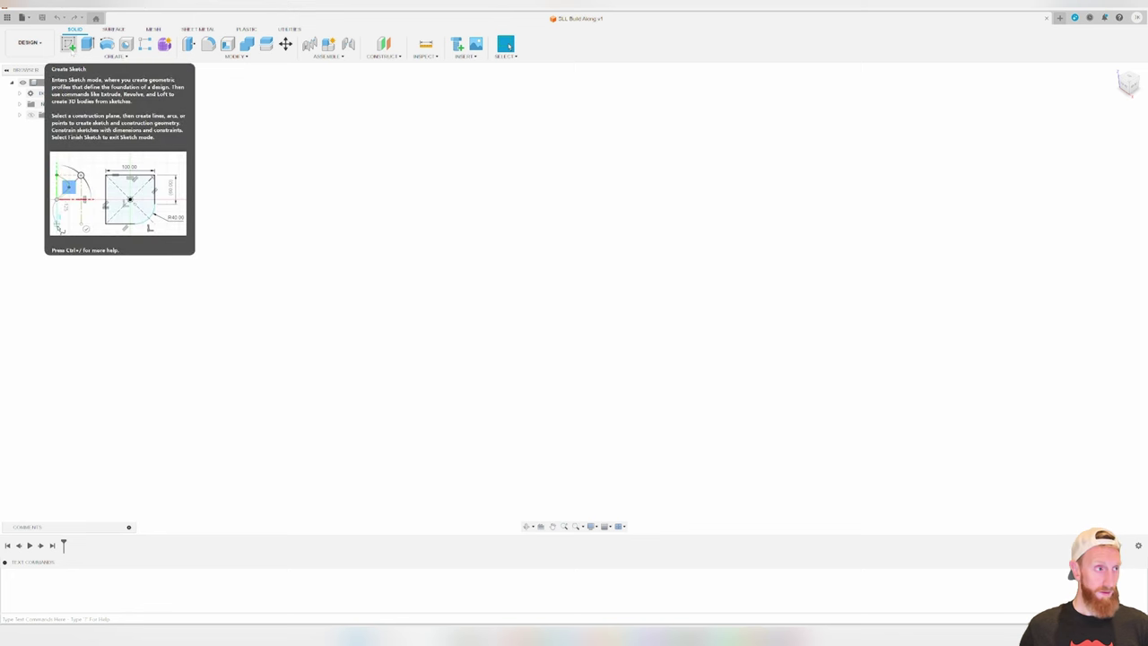
# Sketch a rectangle on the front plane, away from the origin, and finish the sketch
pyautogui.click(70, 45)
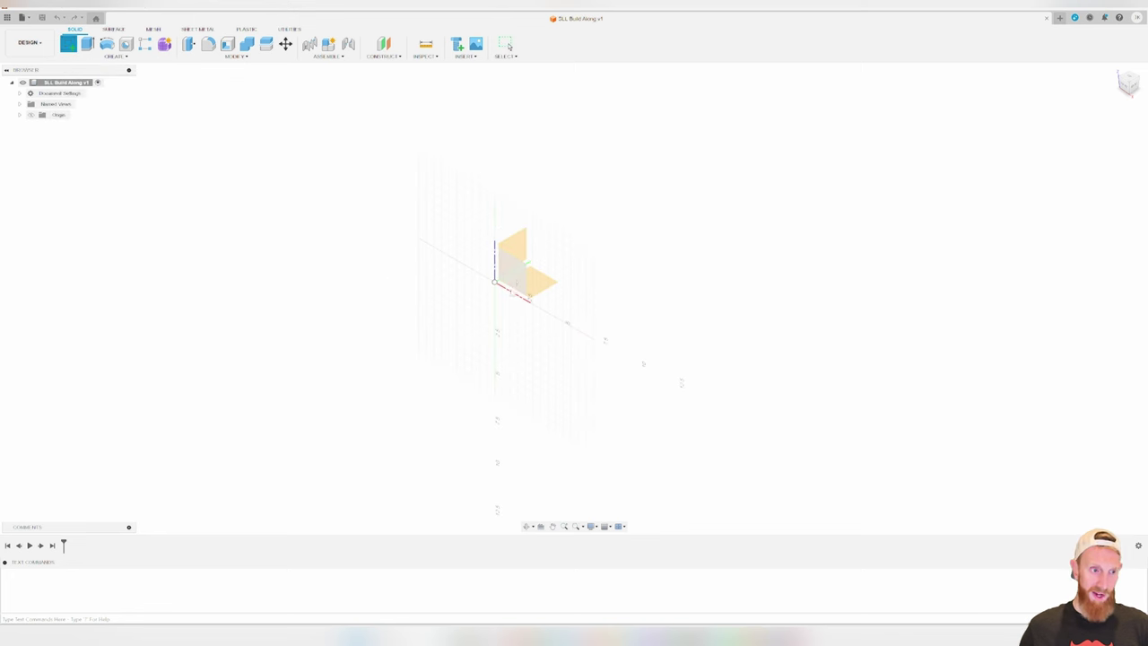
pyautogui.click(514, 269)
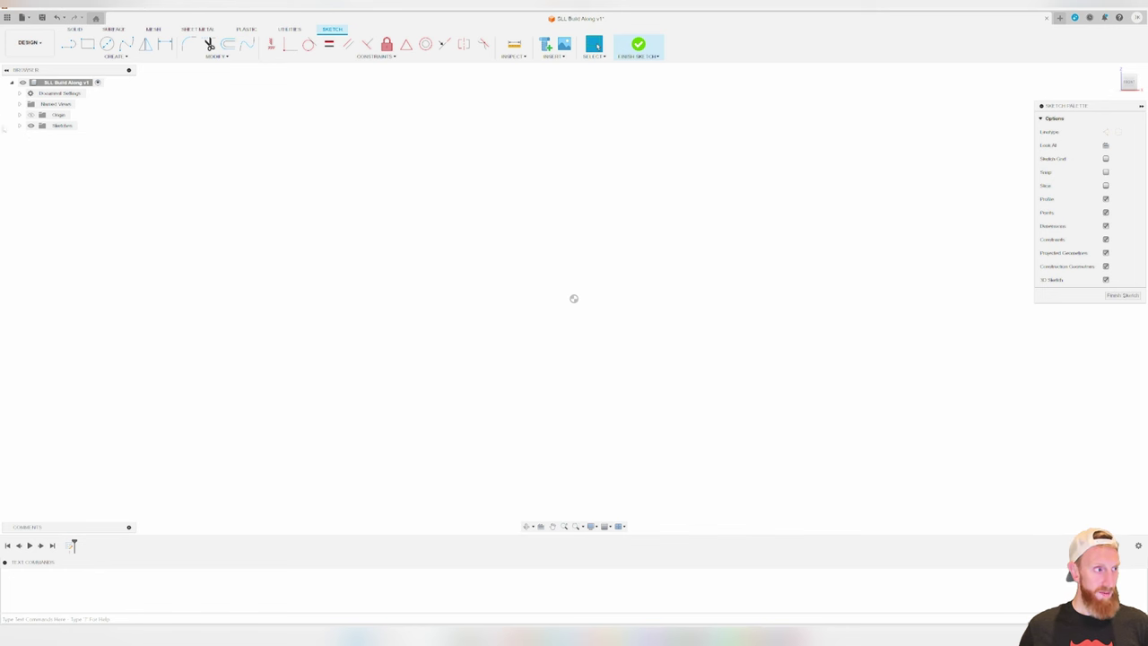
pyautogui.click(19, 126)
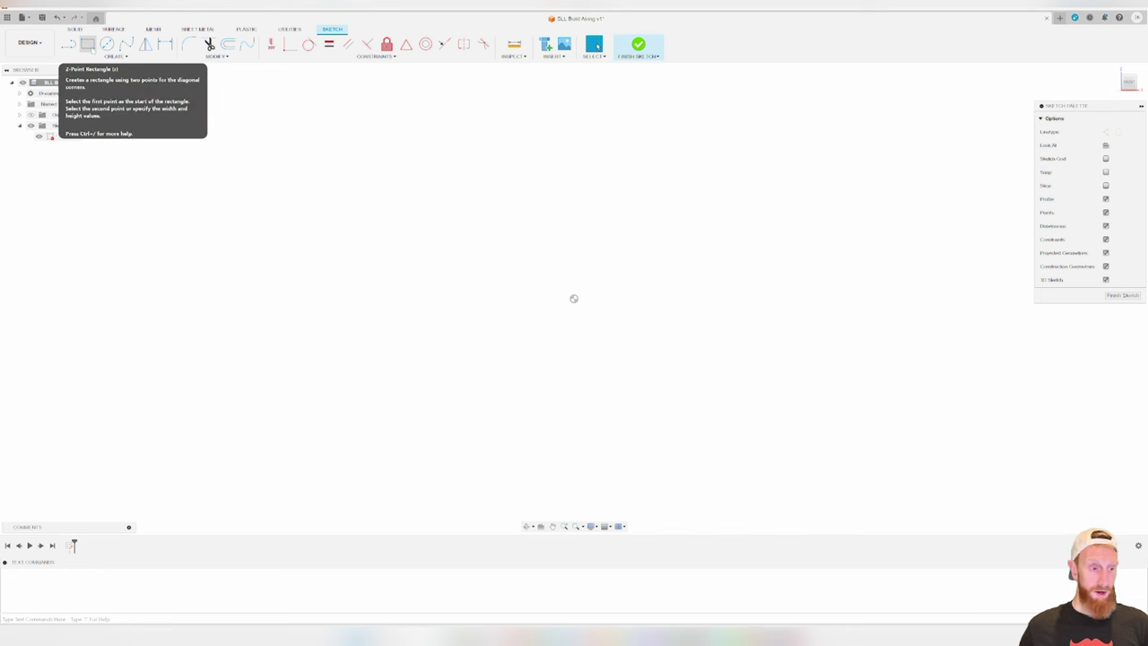
pyautogui.click(87, 44)
pyautogui.click(649, 247)
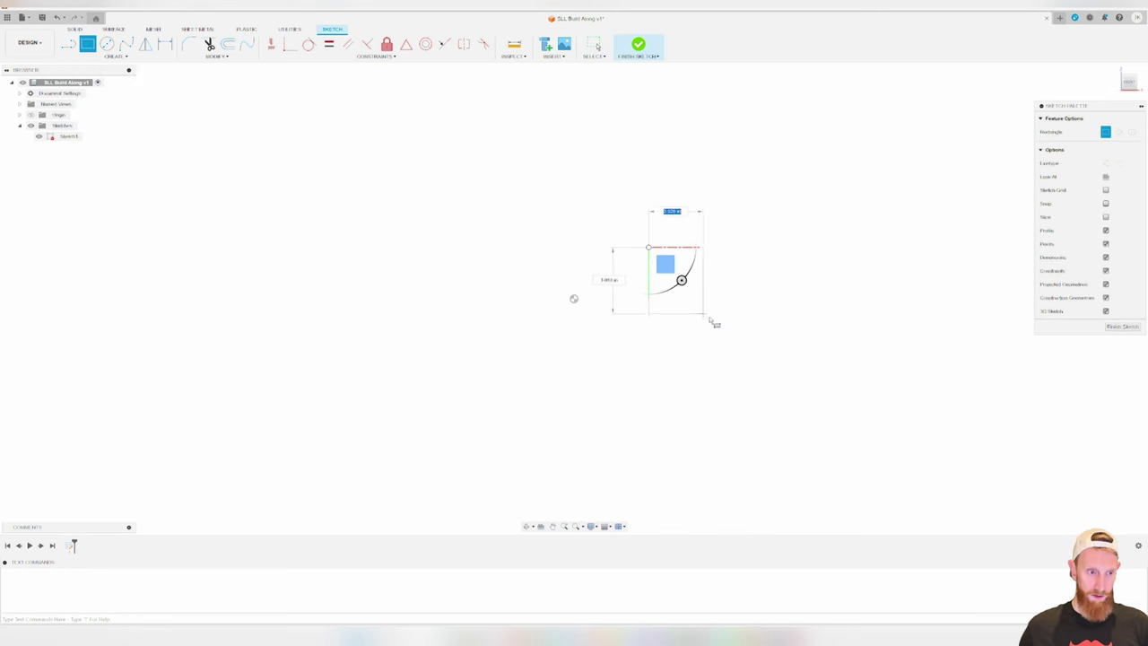
pyautogui.click(755, 341)
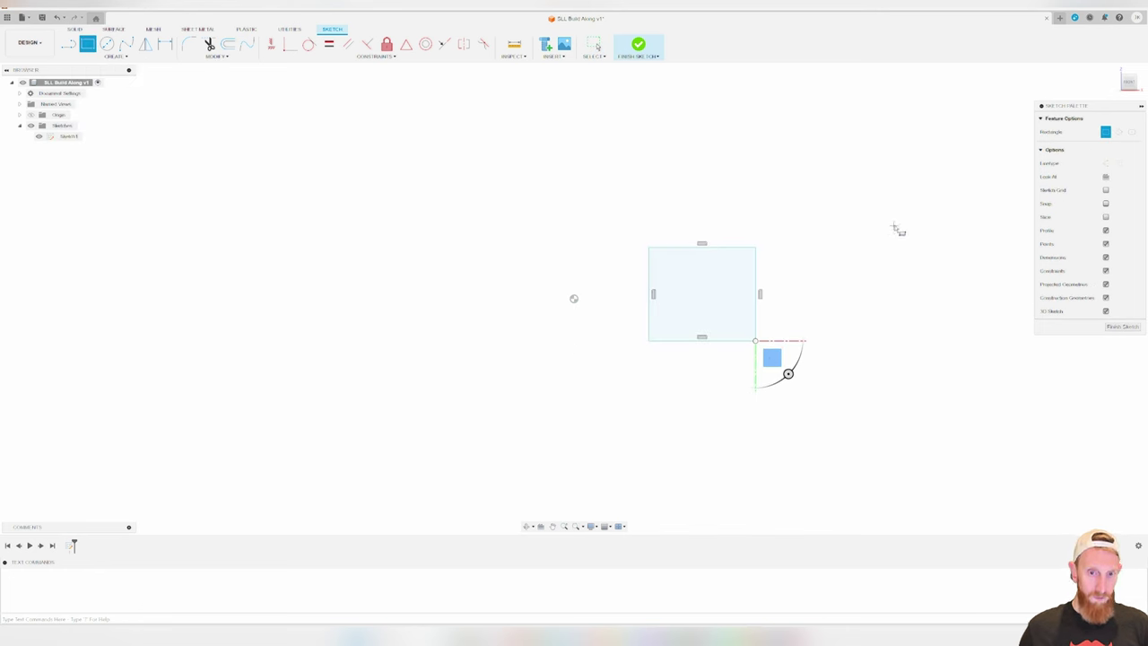
pyautogui.click(1122, 326)
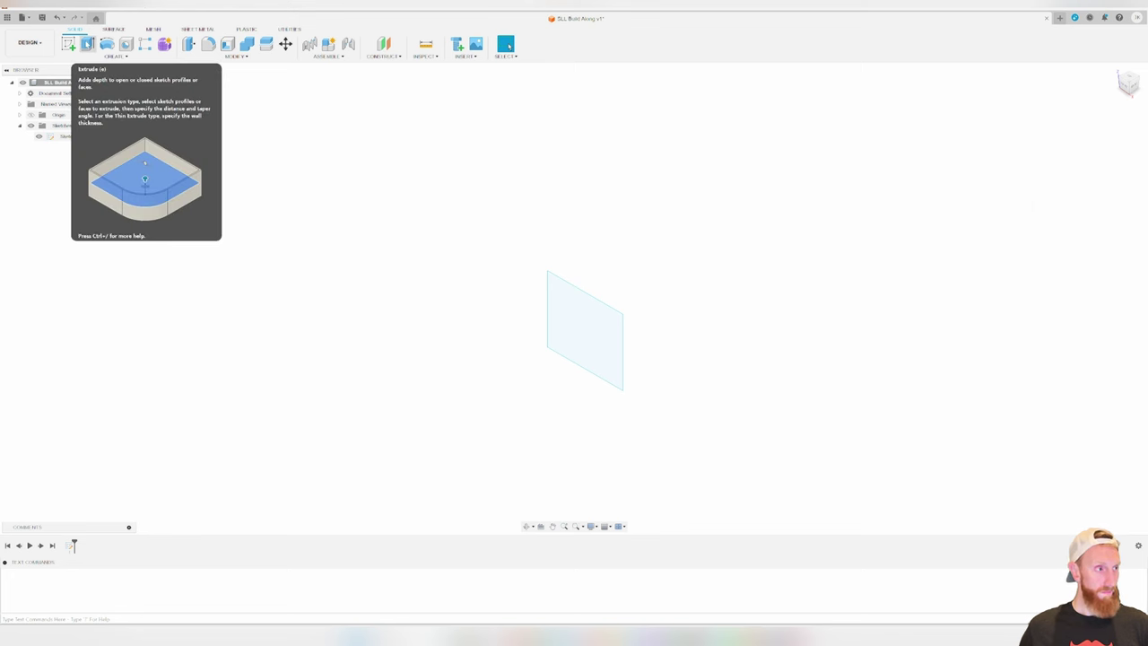
# Extrude the rectangle profile 6 in to one side as a new body
pyautogui.click(87, 43)
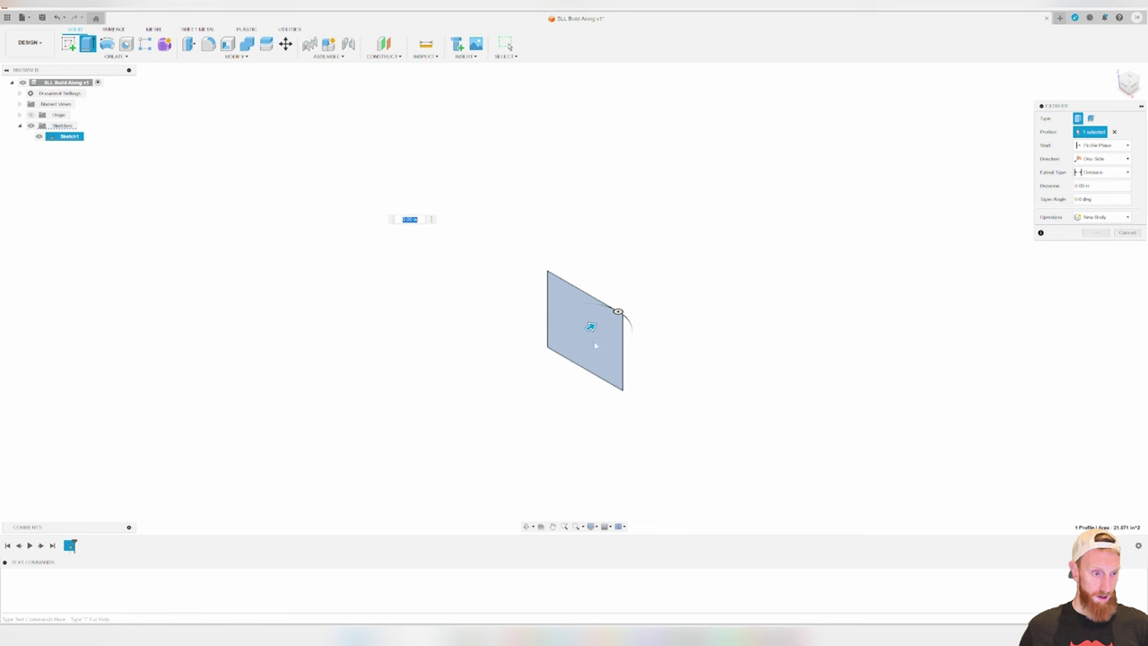
pyautogui.click(592, 339)
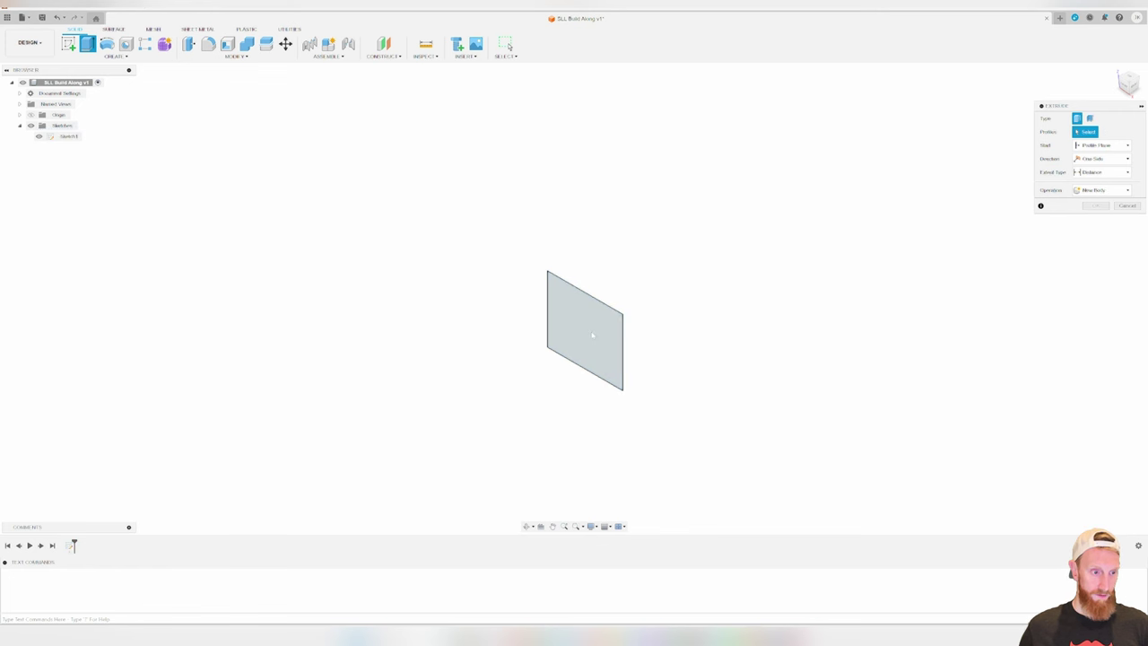
pyautogui.click(613, 333)
pyautogui.moveTo(590, 326); pyautogui.dragTo(687, 295)
pyautogui.press('Return')
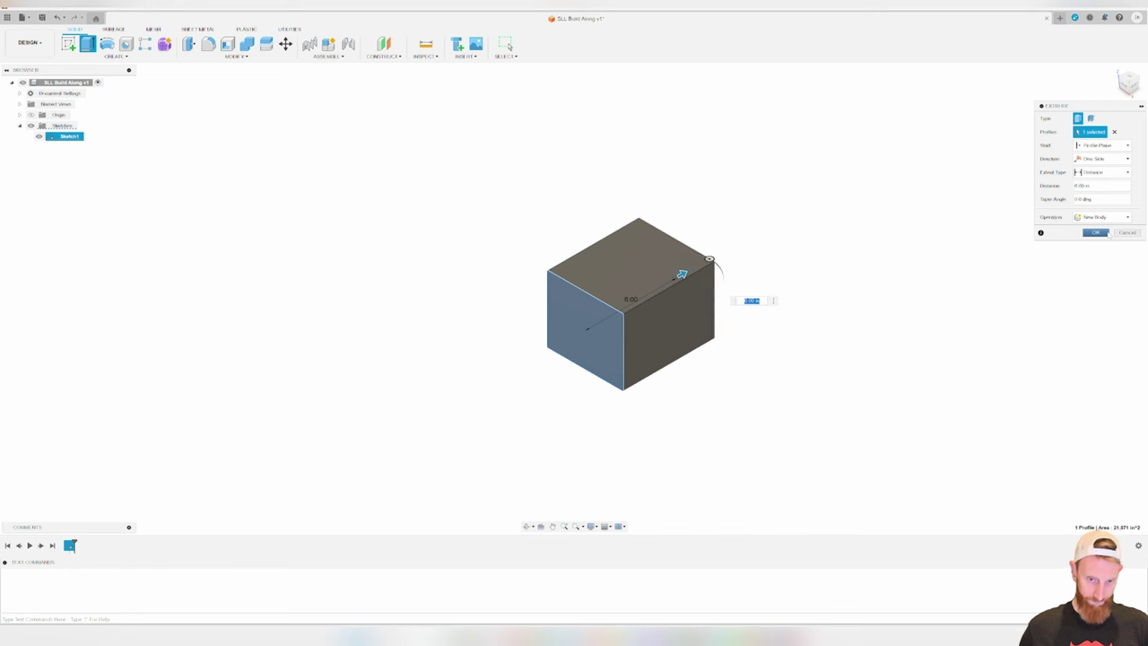
# Undo the extrusion, the rectangle and its sketch to return to an empty design
pyautogui.moveTo(483, 346)
pyautogui.keyDown('shift'); pyautogui.mouseDown(button='middle')
pyautogui.moveTo(472, 361)
pyautogui.moveTo(543, 341)
pyautogui.moveTo(464, 356)
pyautogui.mouseUp(button='middle'); pyautogui.keyUp('shift')
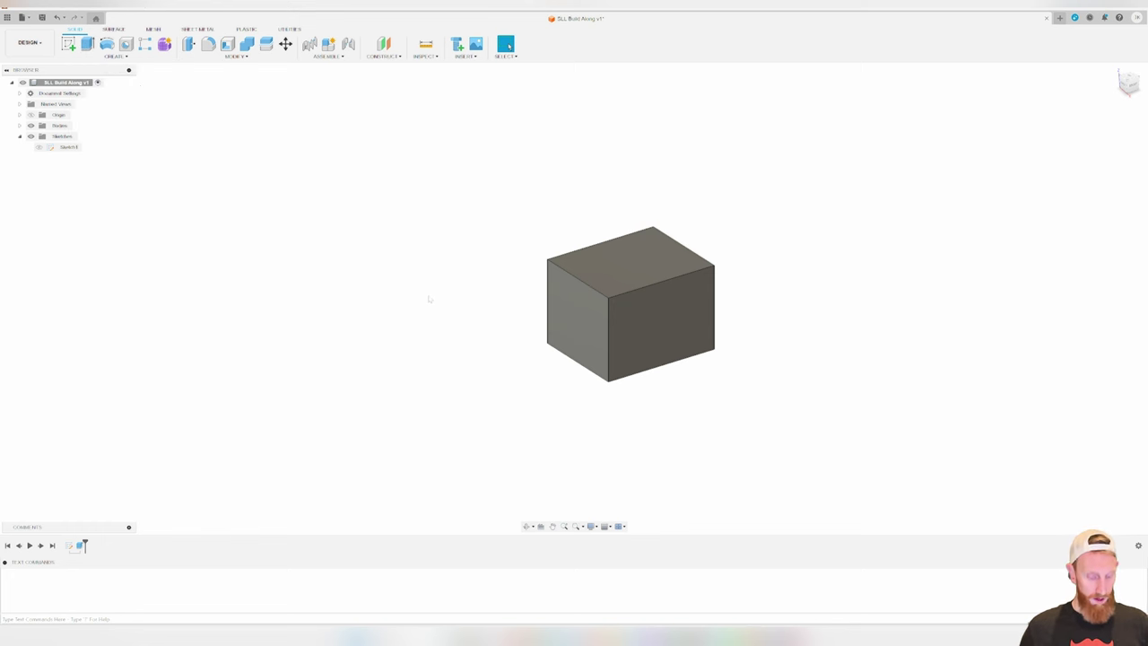
pyautogui.hotkey('ctrl', 'z')
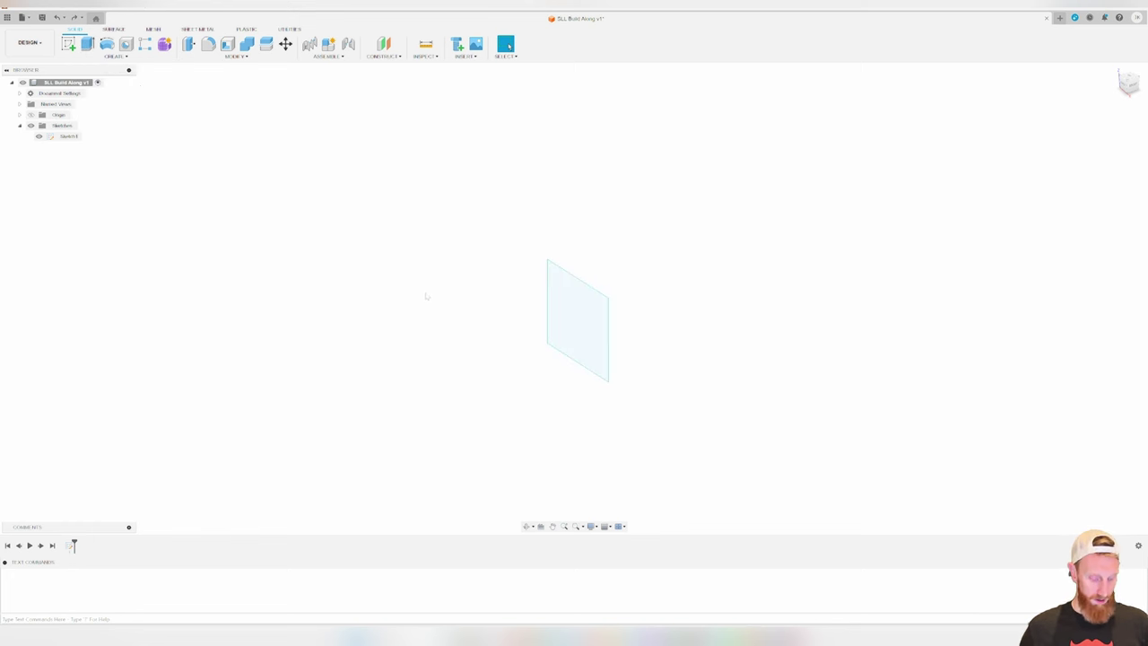
pyautogui.hotkey('ctrl', 'z')
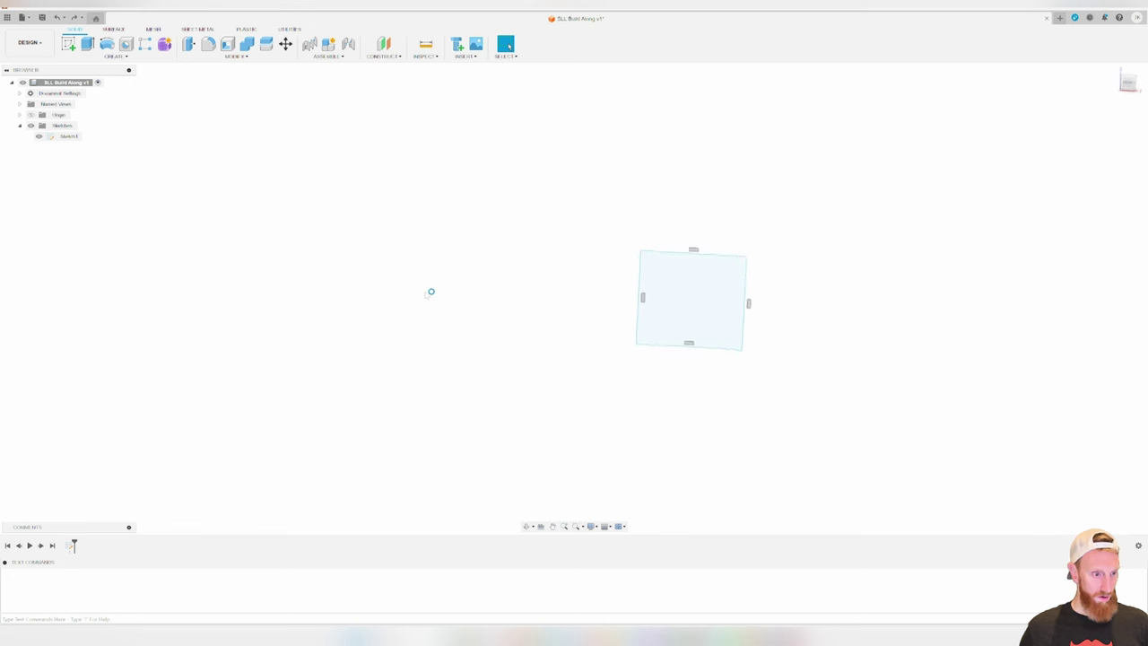
pyautogui.hotkey('ctrl', 'z')
pyautogui.hotkey('ctrl', 'z')
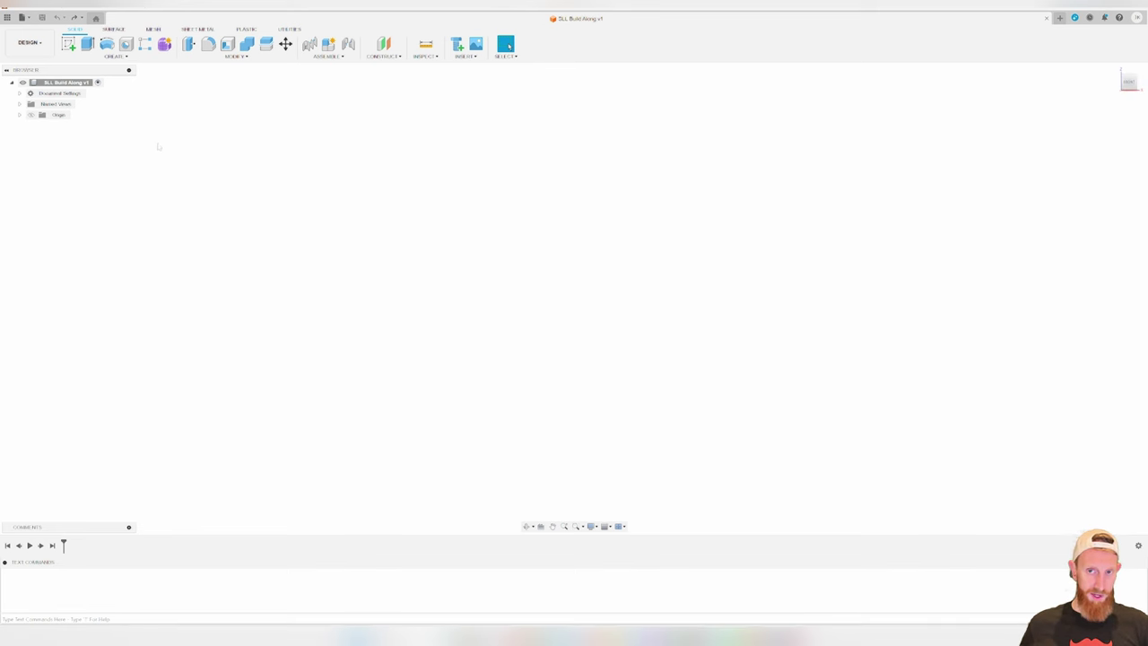
# Start a new sketch on the front plane and draw a rectangle about 7.9 in wide, above and beside the origin
pyautogui.click(68, 43)
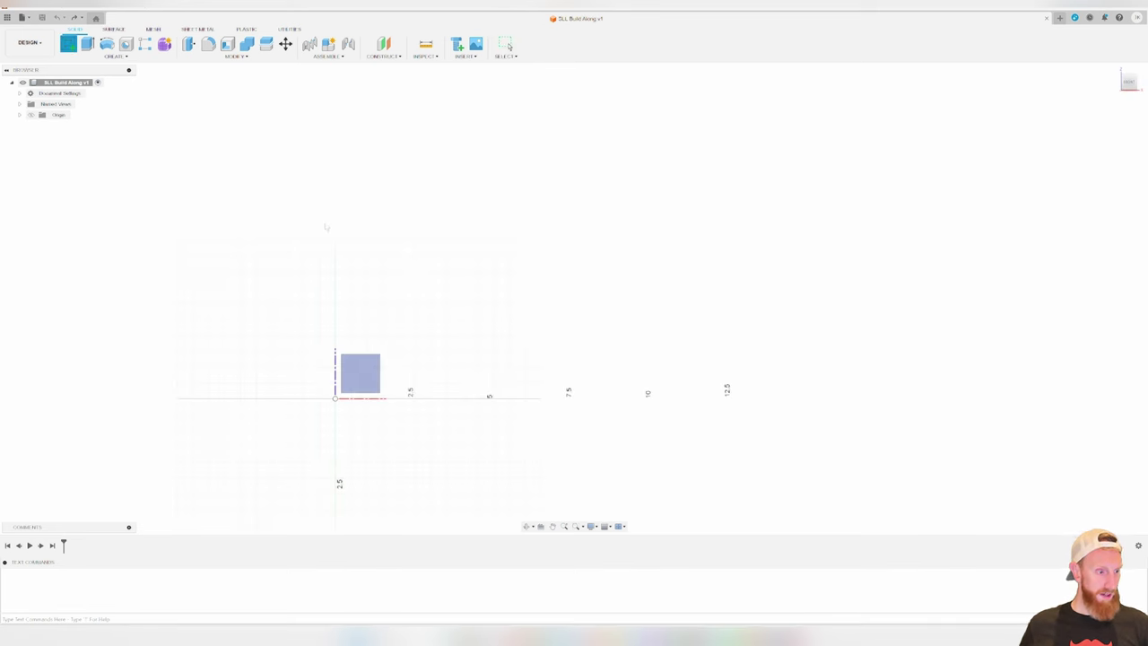
pyautogui.click(359, 373)
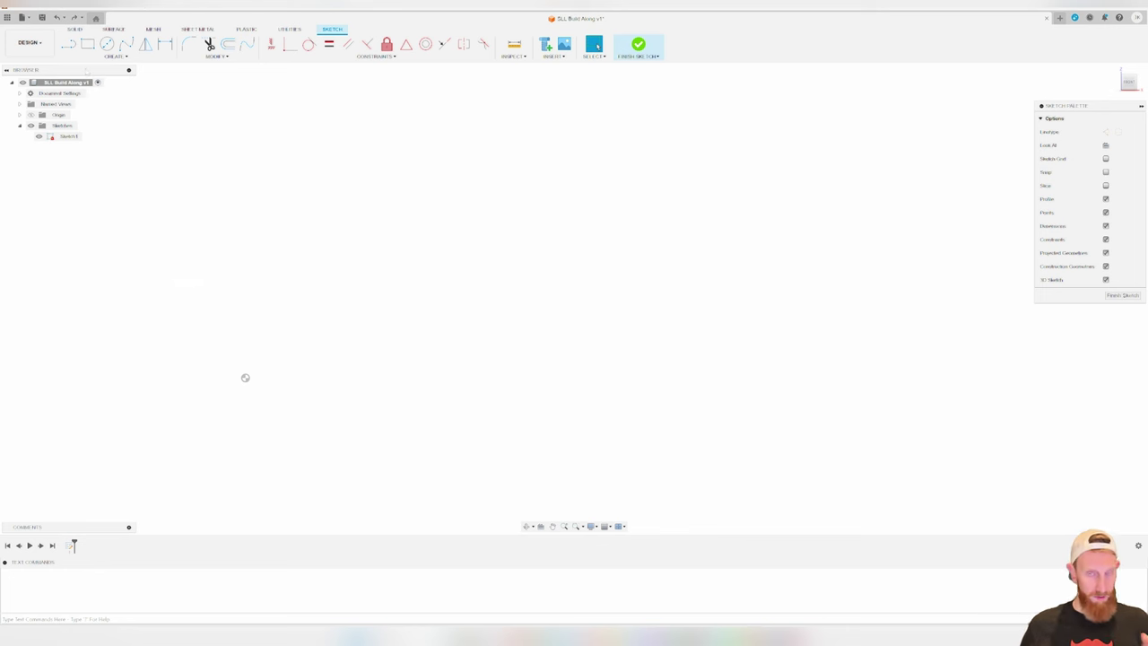
pyautogui.click(87, 44)
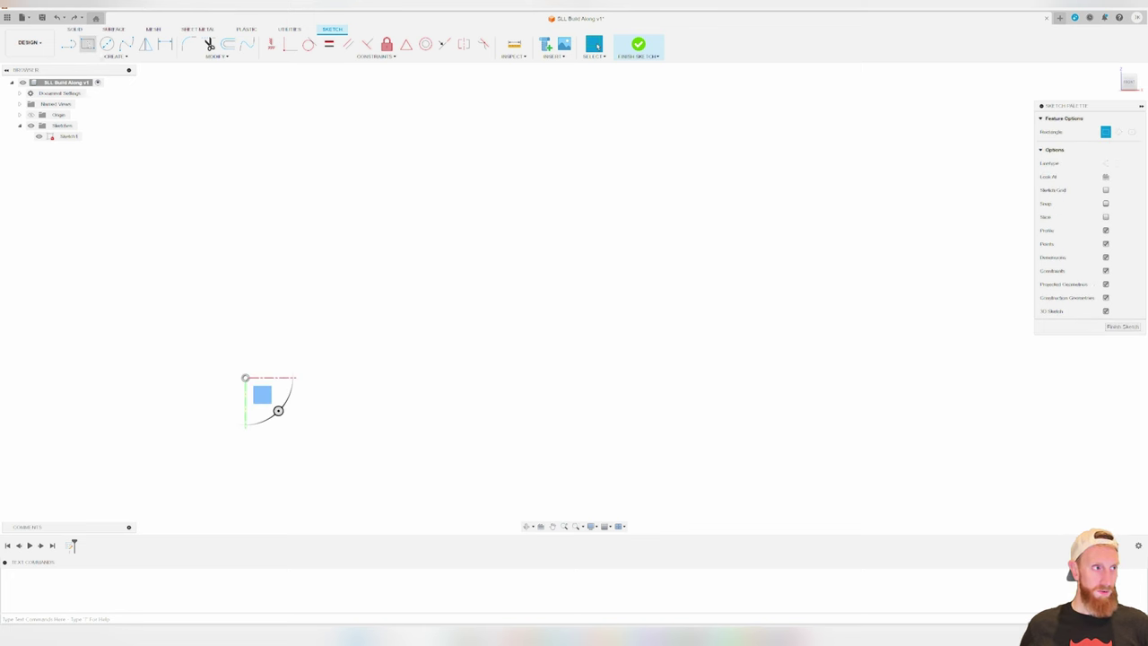
pyautogui.click(376, 182)
pyautogui.click(633, 375)
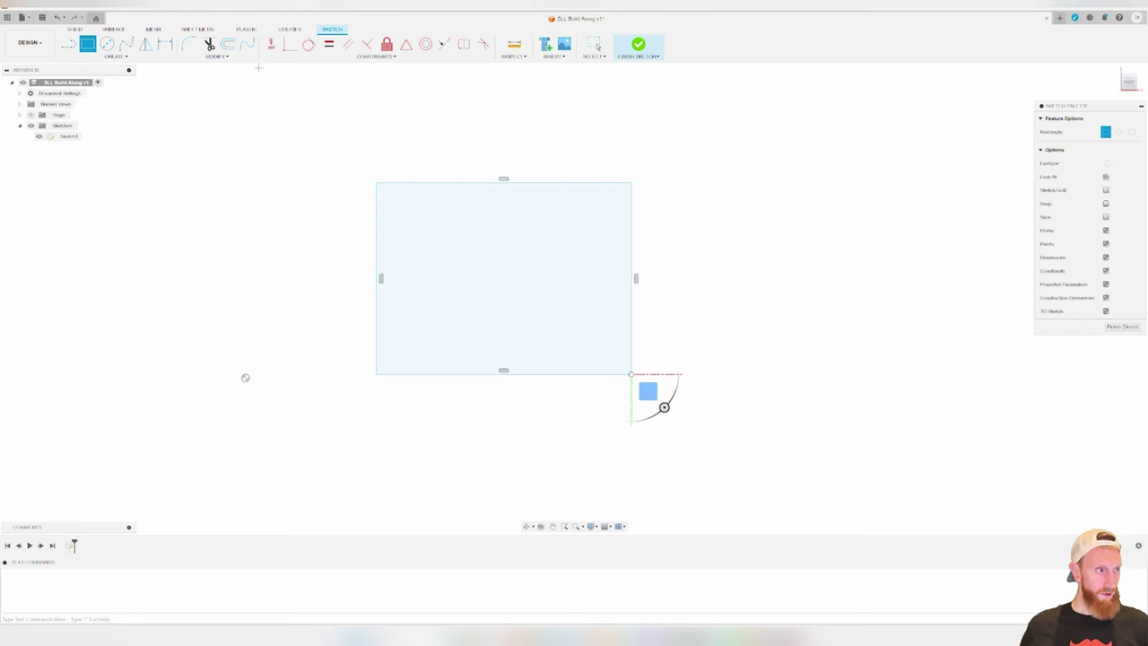
pyautogui.press('Escape')
# Draw a diagonal line across the rectangle, extending beyond its top and bottom edges at both ends
pyautogui.click(354, 110)
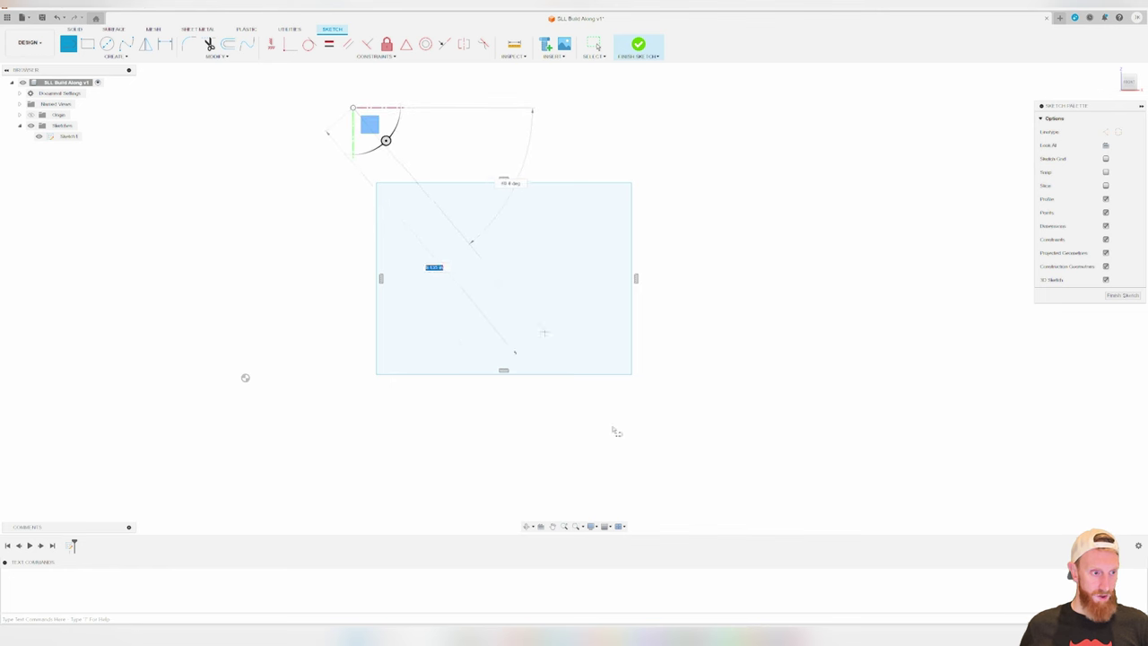
pyautogui.click(653, 476)
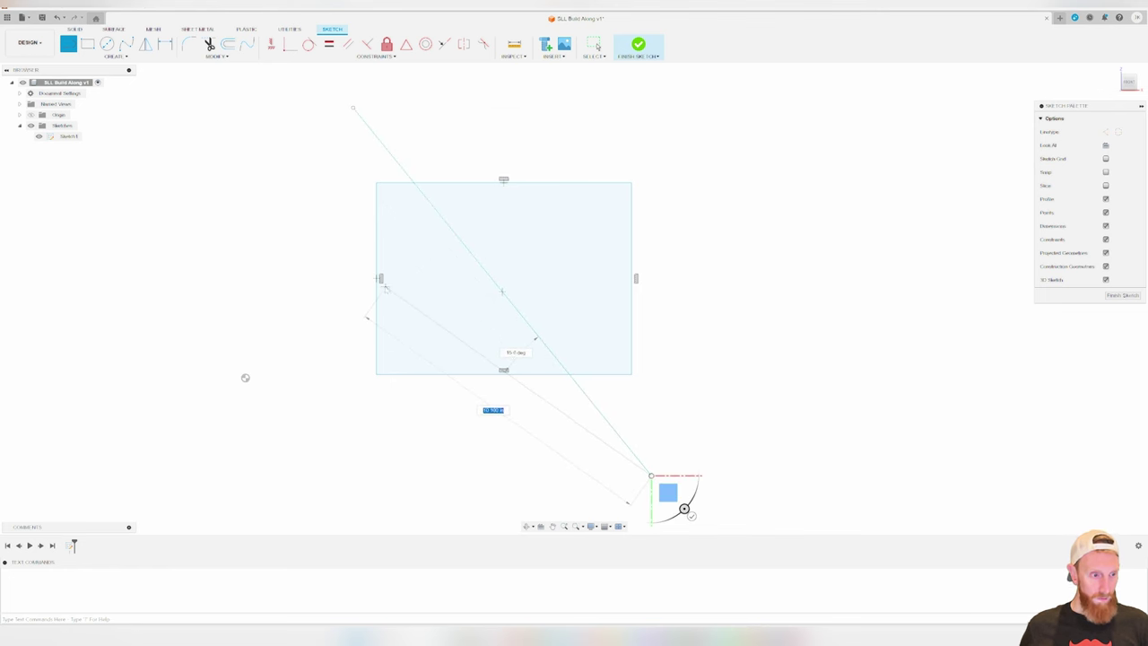
pyautogui.press('Escape')
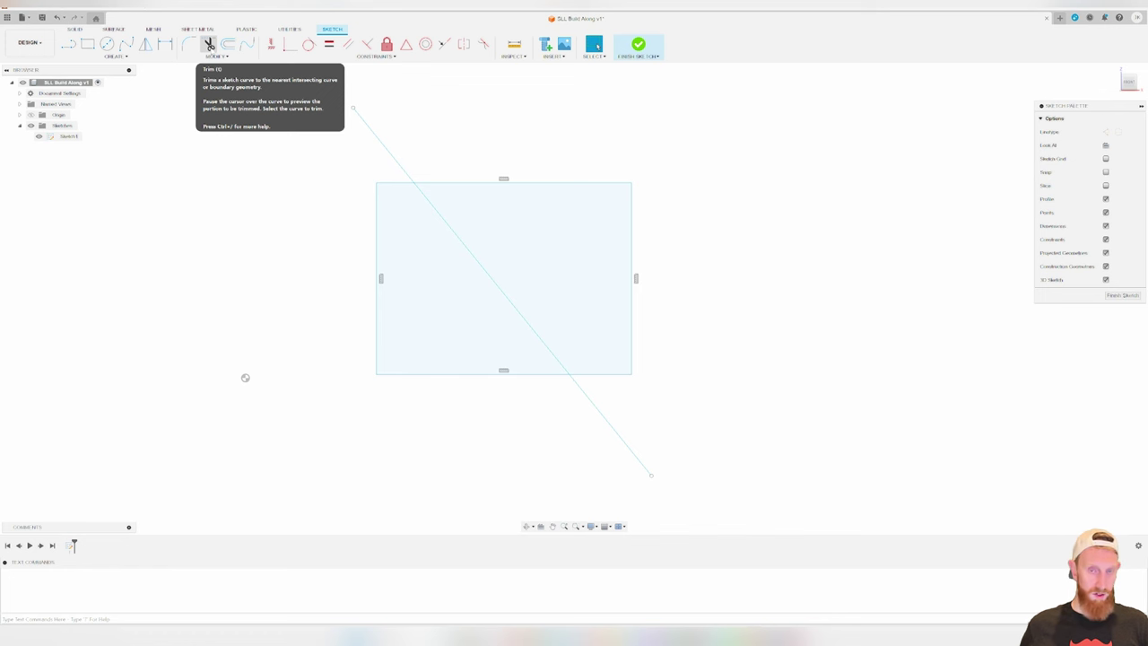
# Trim the part of the diagonal line inside the rectangle, and undo that trim
pyautogui.click(209, 44)
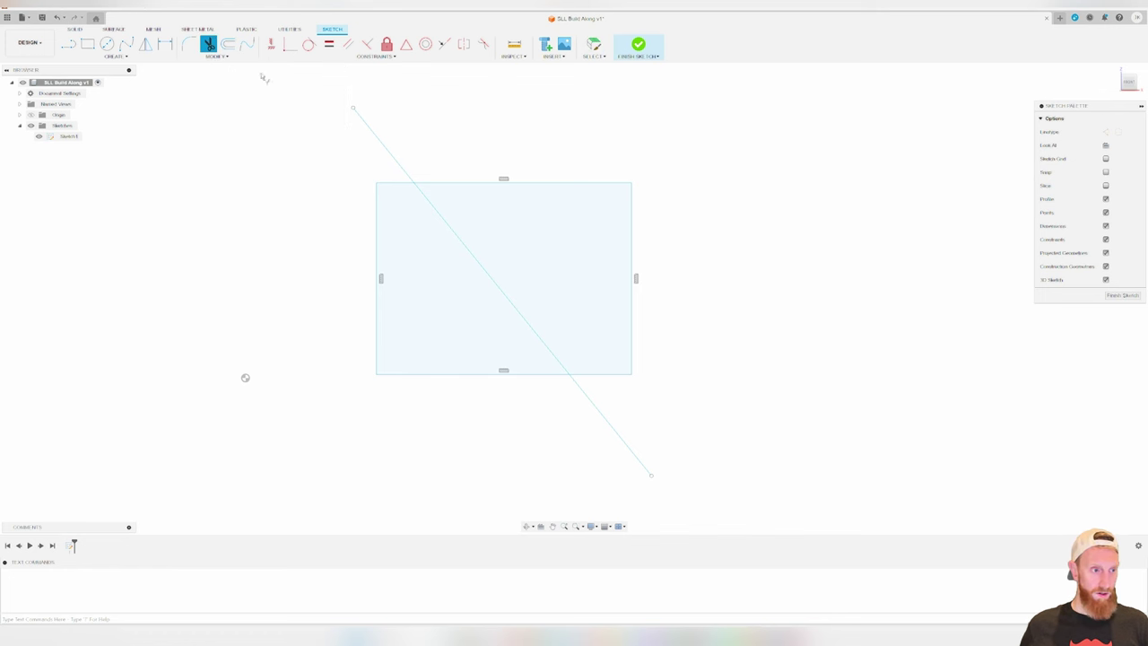
pyautogui.click(476, 260)
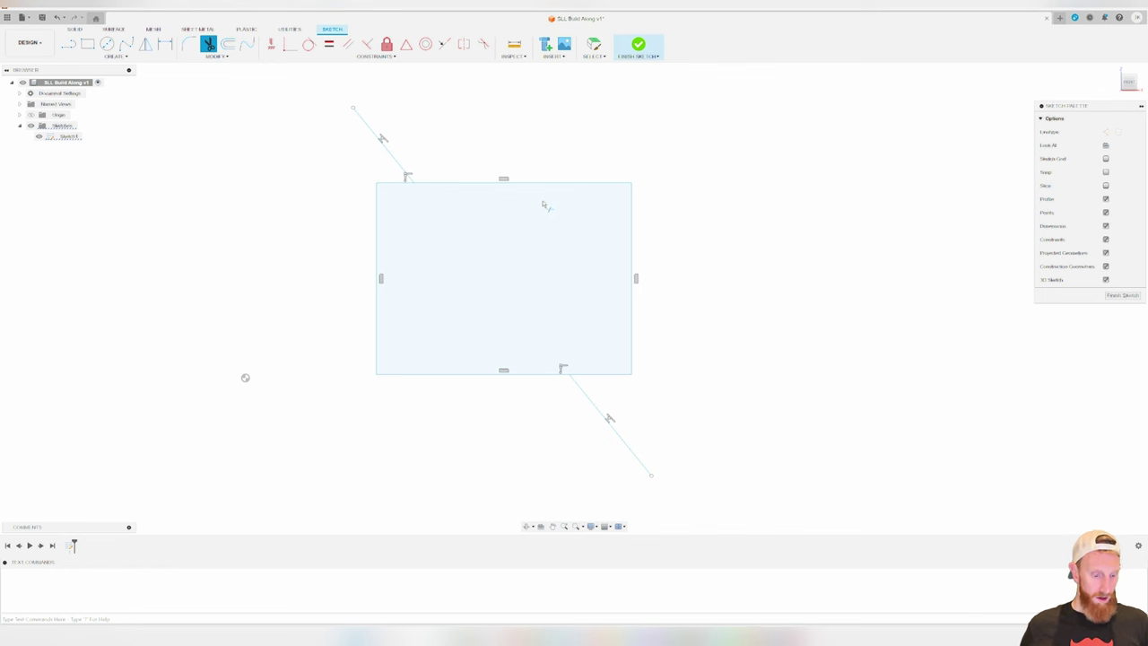
pyautogui.press('Escape')
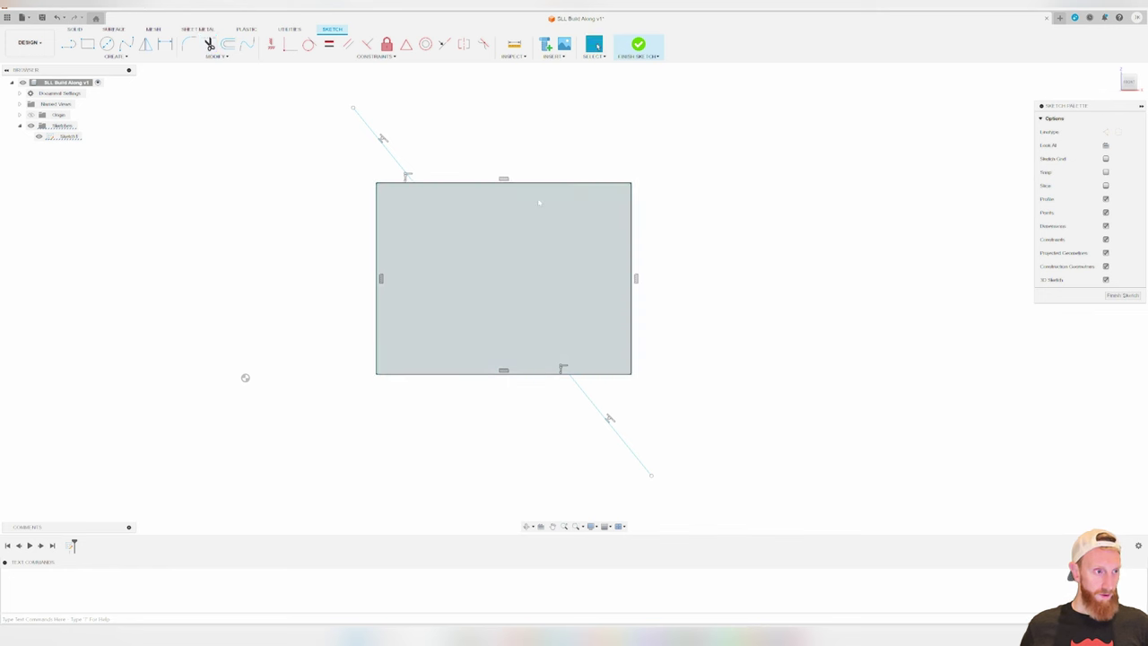
pyautogui.hotkey('ctrl', 'z')
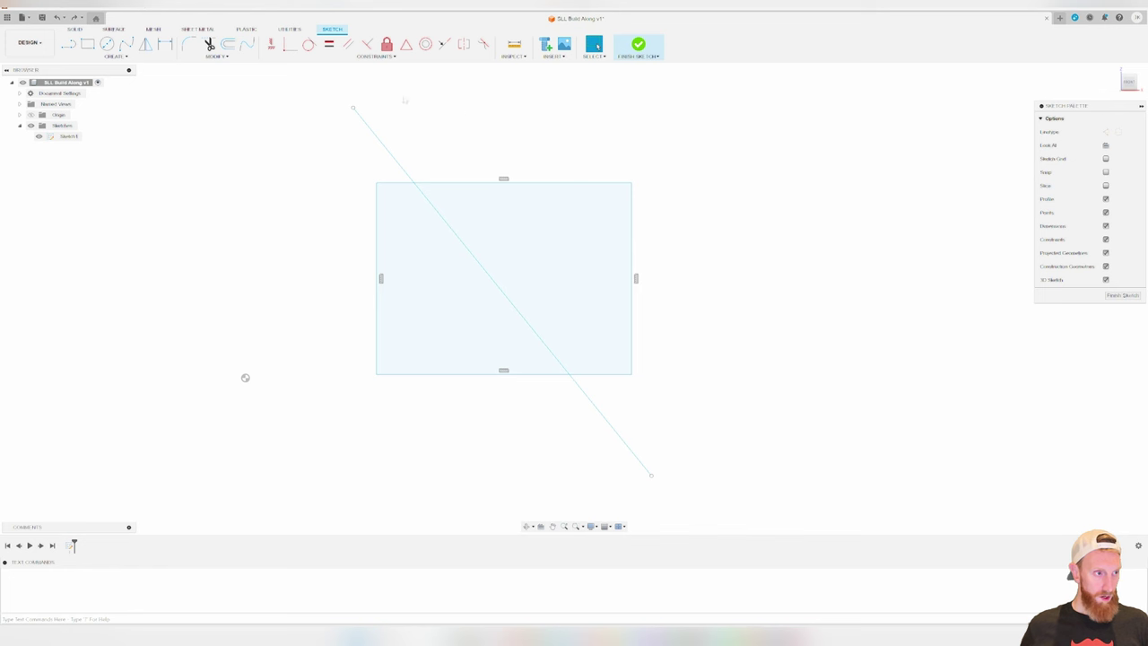
# Trim both overhanging ends of the diagonal line outside the rectangle
pyautogui.click(208, 45)
pyautogui.click(386, 148)
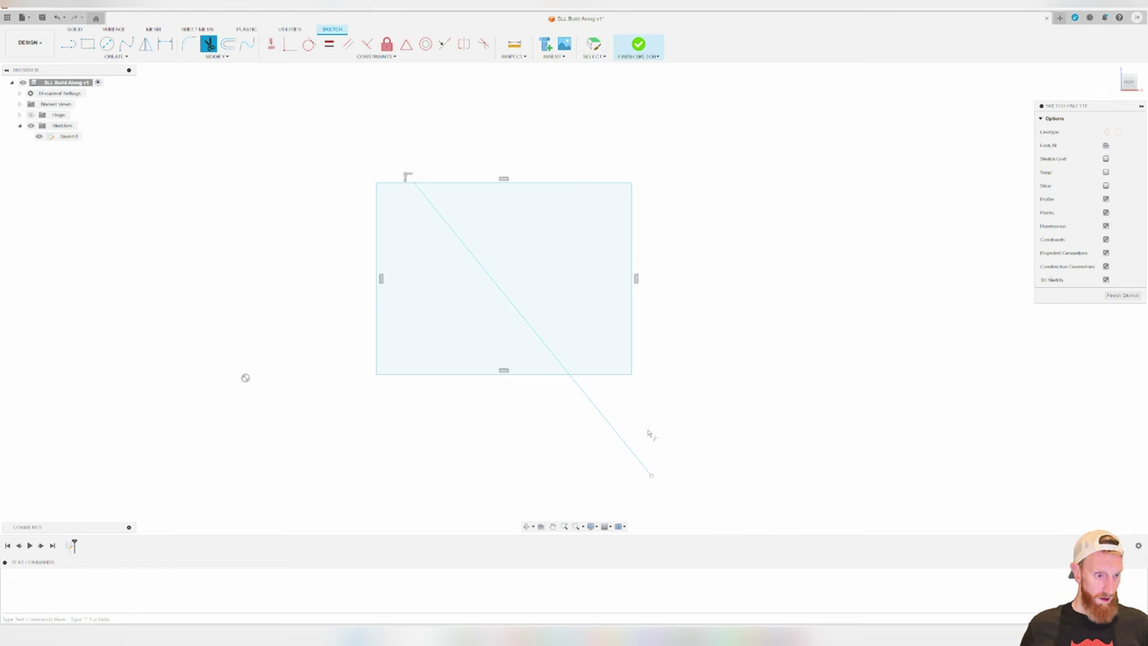
pyautogui.click(605, 419)
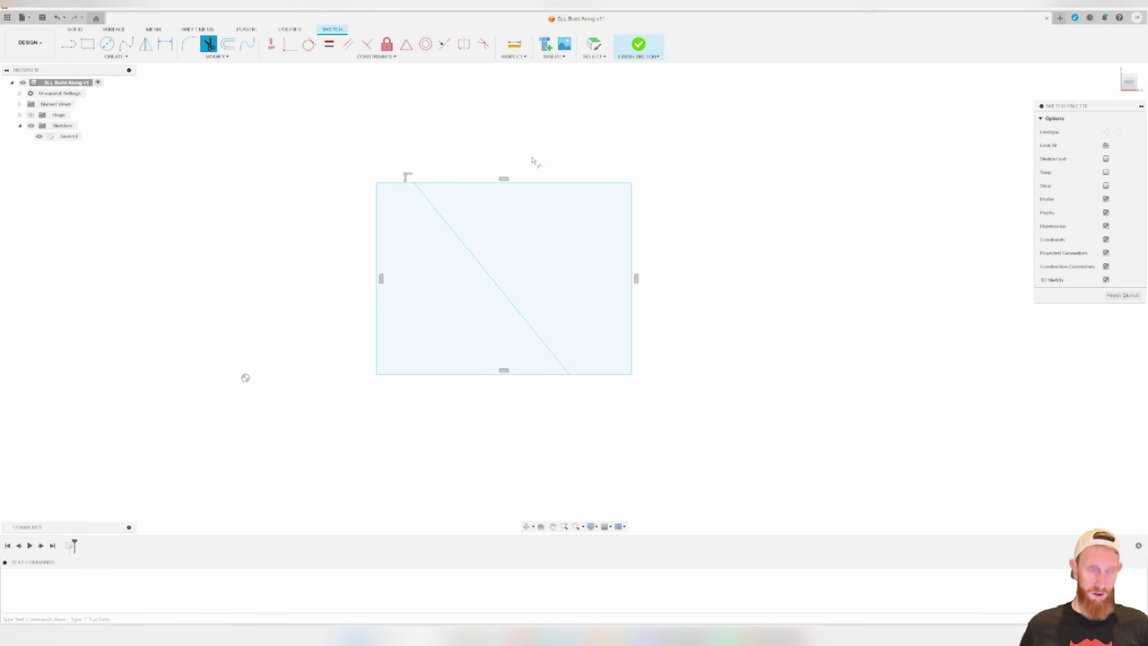
# Fillet the rectangle's upper-right corner with a radius of 0.15 in
pyautogui.click(190, 44)
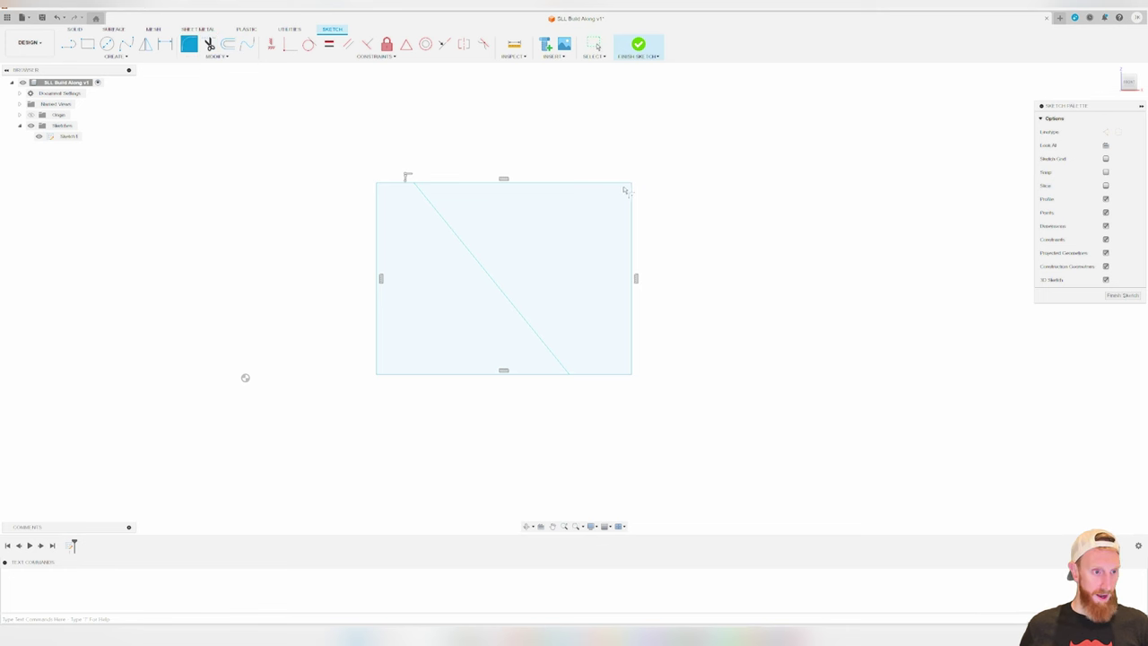
pyautogui.click(622, 184)
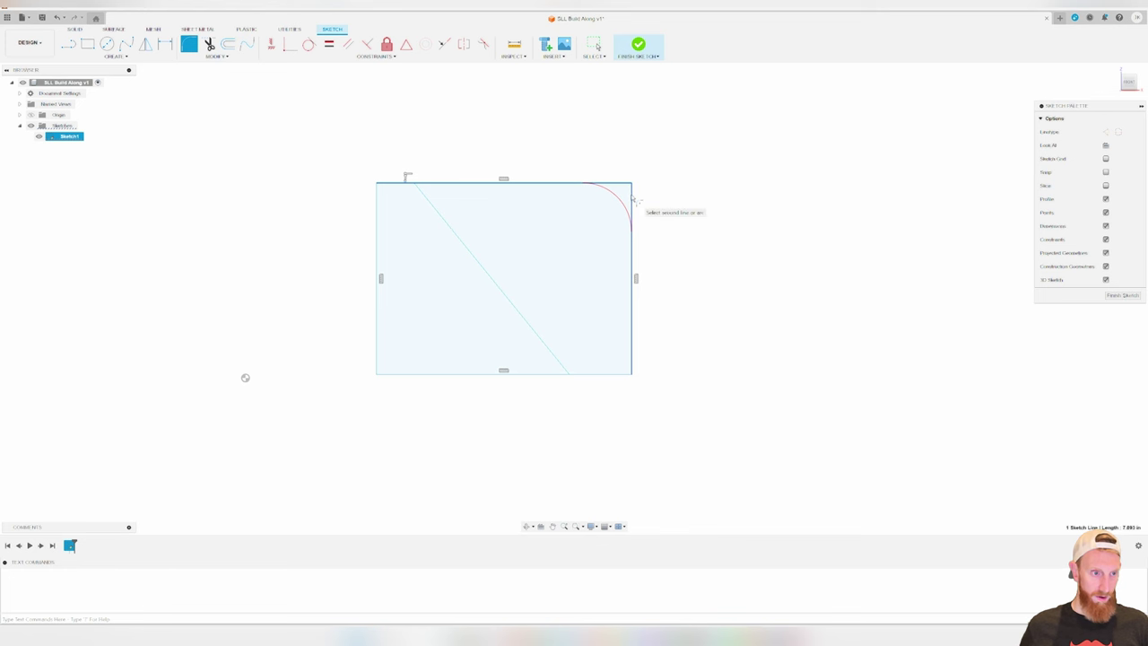
pyautogui.click(632, 203)
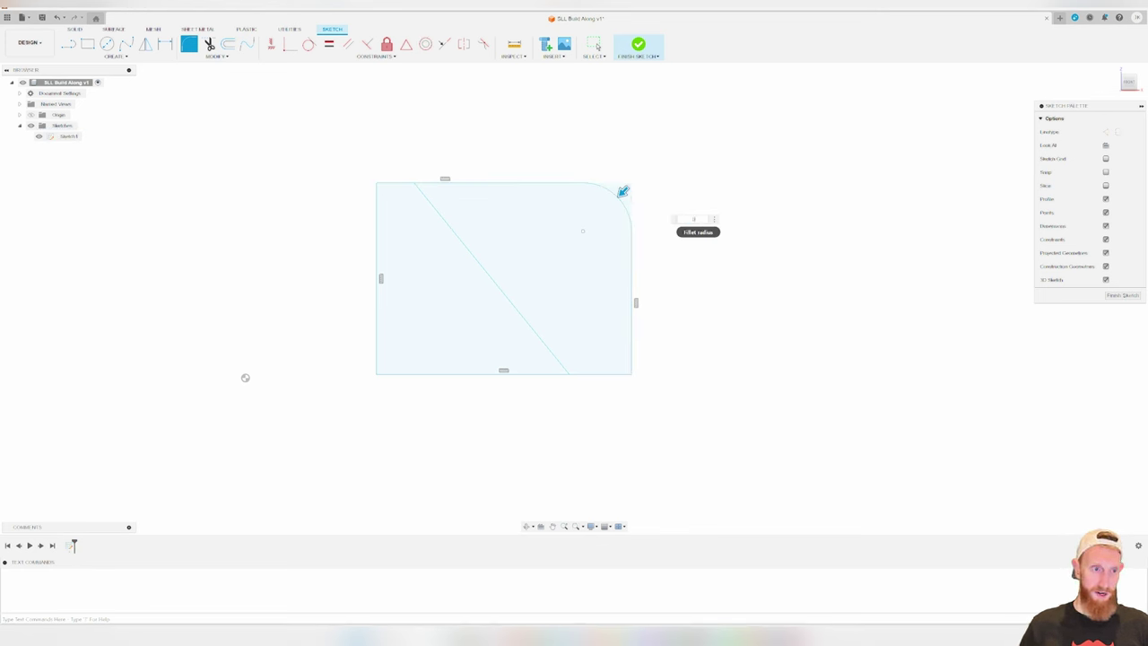
pyautogui.write('0')
pyautogui.press('Return')
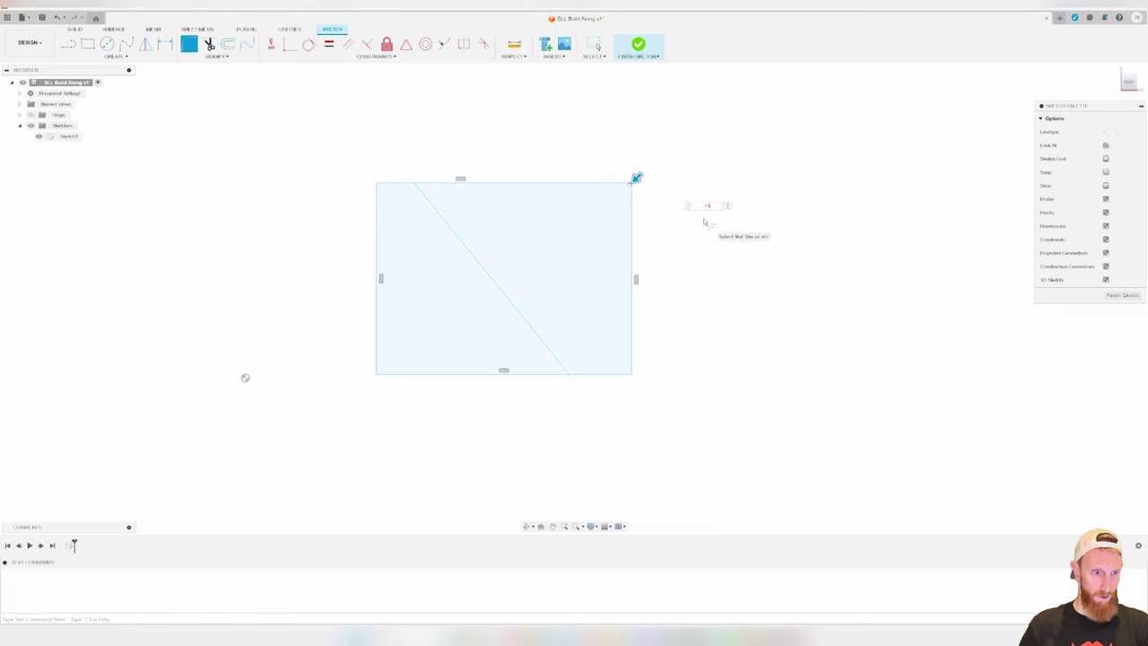
pyautogui.press('Escape')
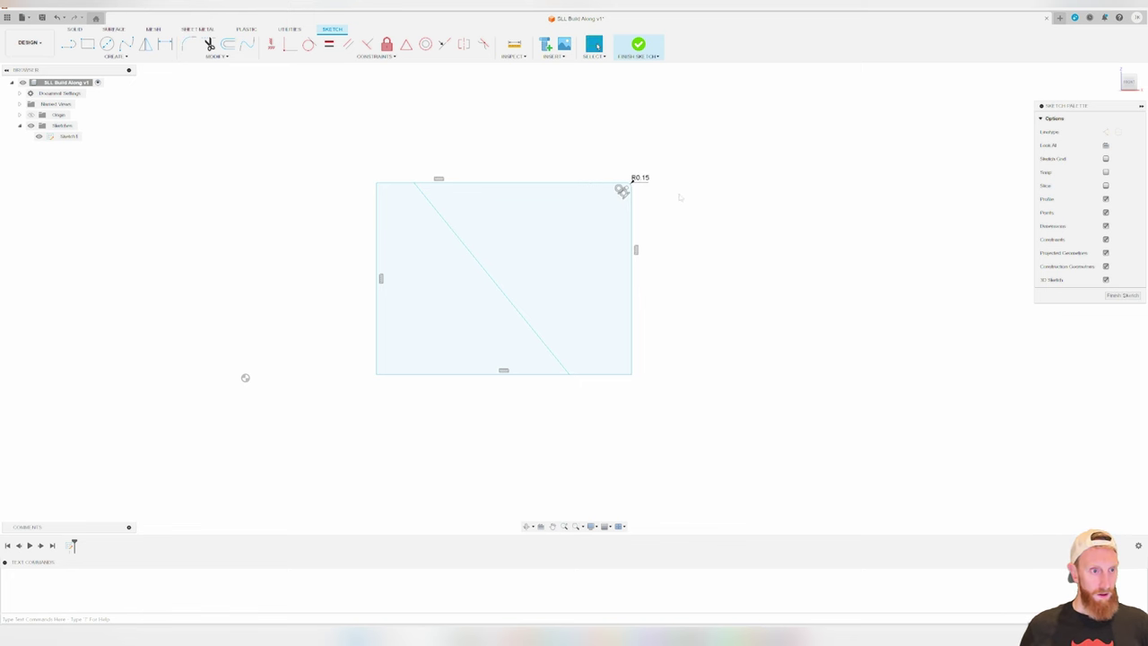
# Chamfer the rectangle's lower-left corner with an equal-distance chamfer of 1.40 in
pyautogui.scroll(5, 661, 180)
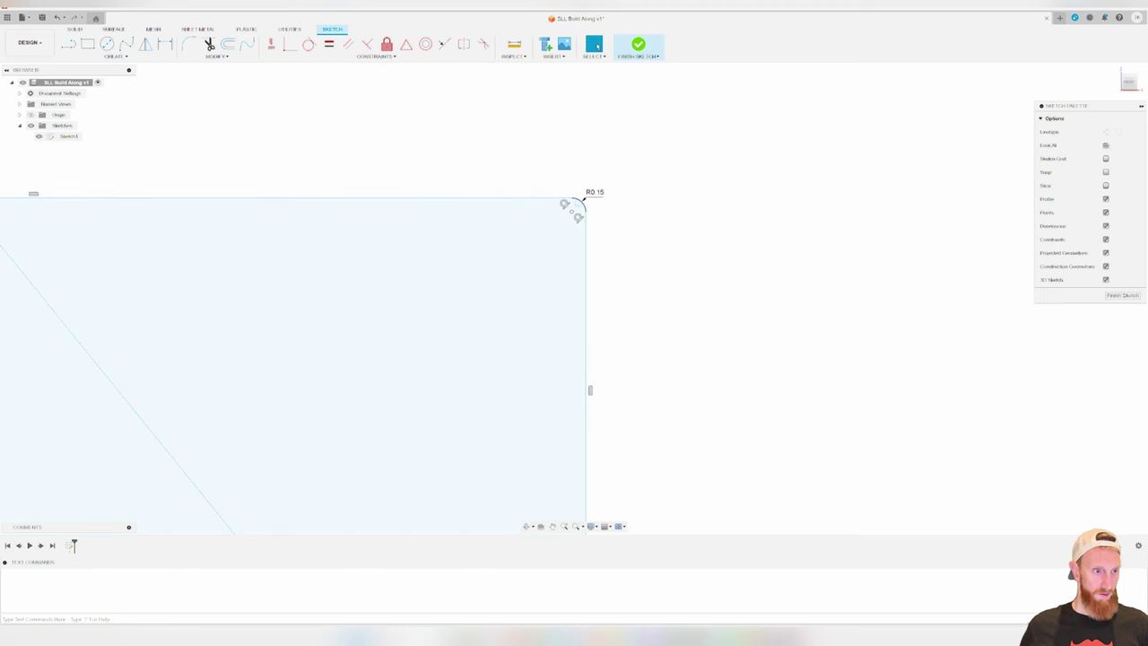
pyautogui.scroll(-5, 623, 252)
pyautogui.scroll(3, 305, 381)
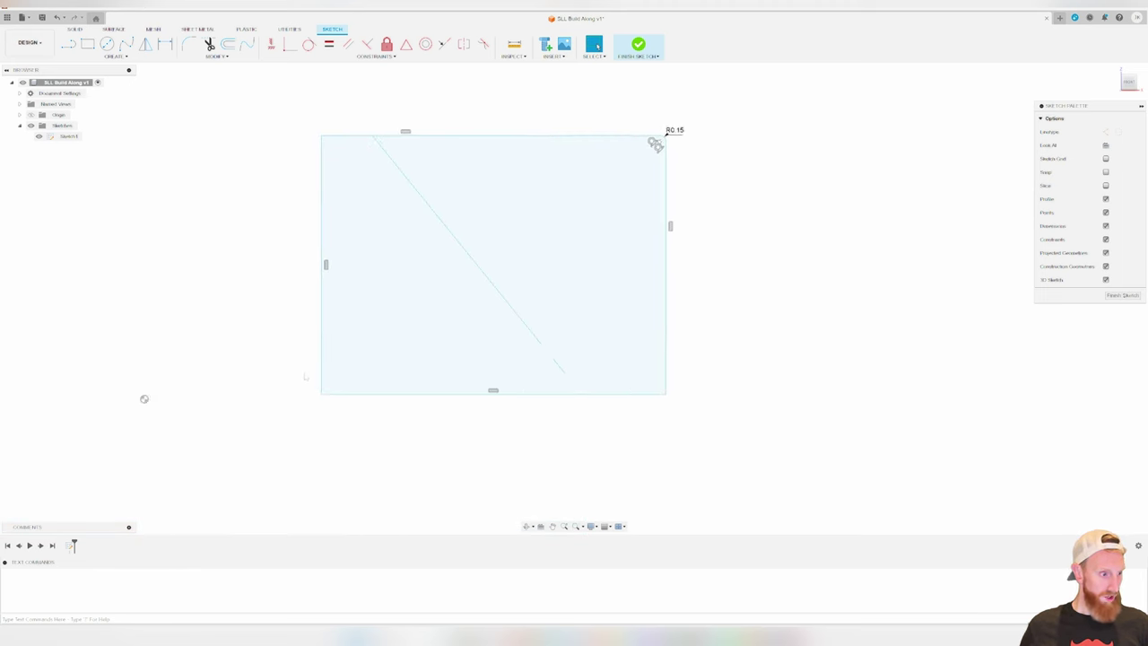
pyautogui.moveTo(357, 417); pyautogui.dragTo(266, 215)
pyautogui.click(216, 56)
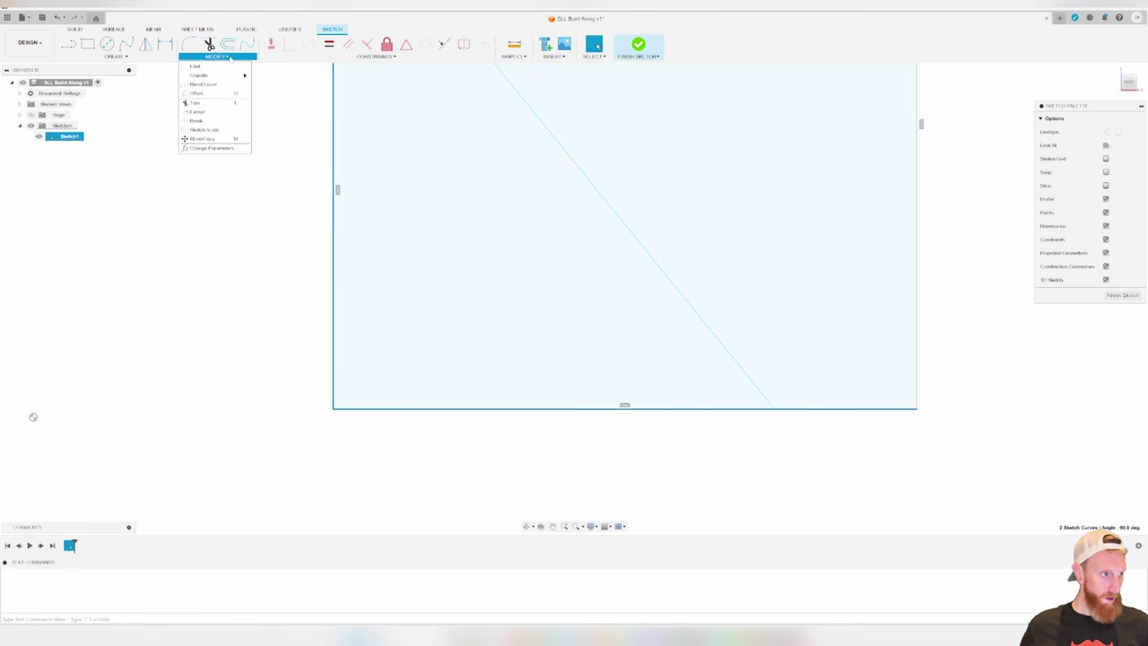
pyautogui.moveTo(214, 79)
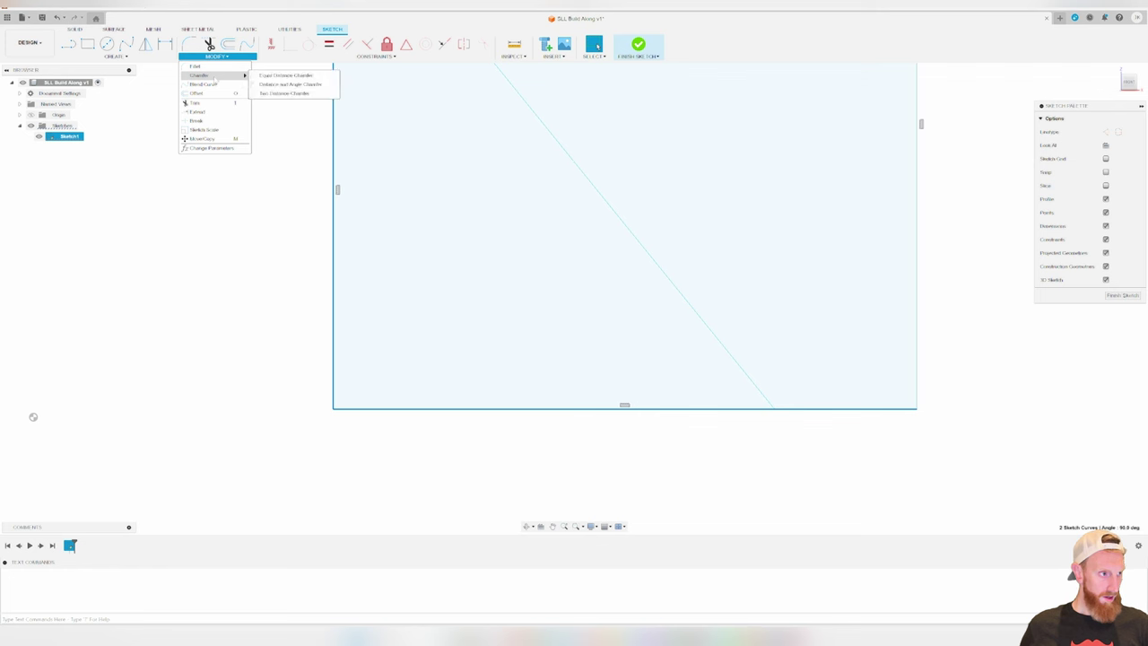
pyautogui.click(285, 75)
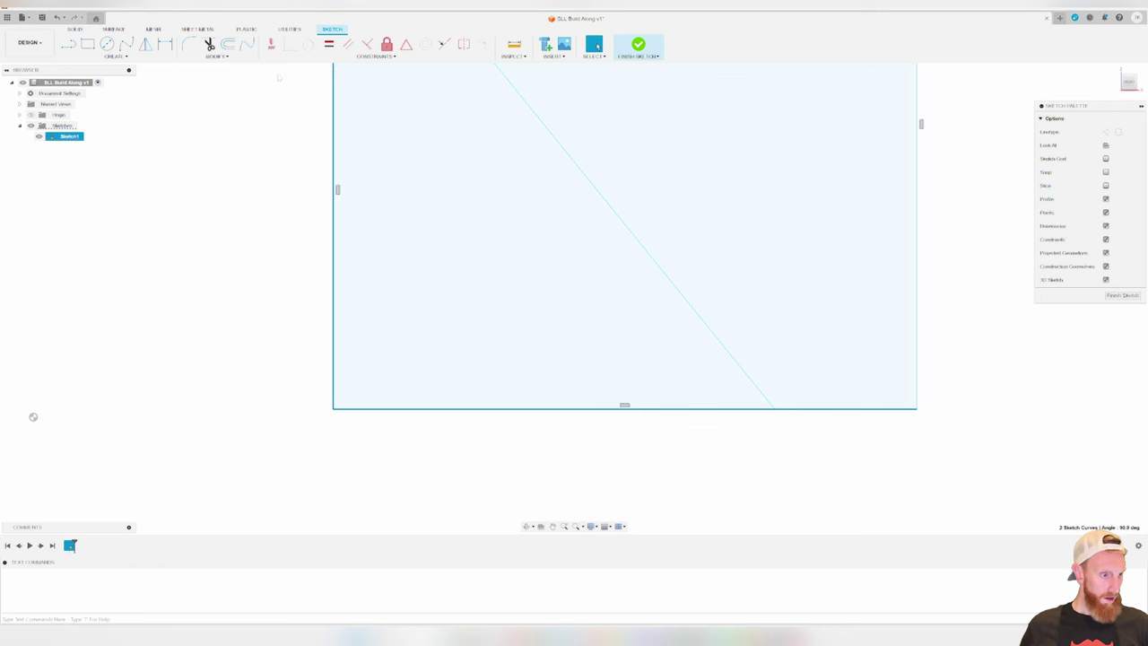
pyautogui.click(333, 409)
pyautogui.scroll(-3, 328, 404)
pyautogui.scroll(-1, 348, 399)
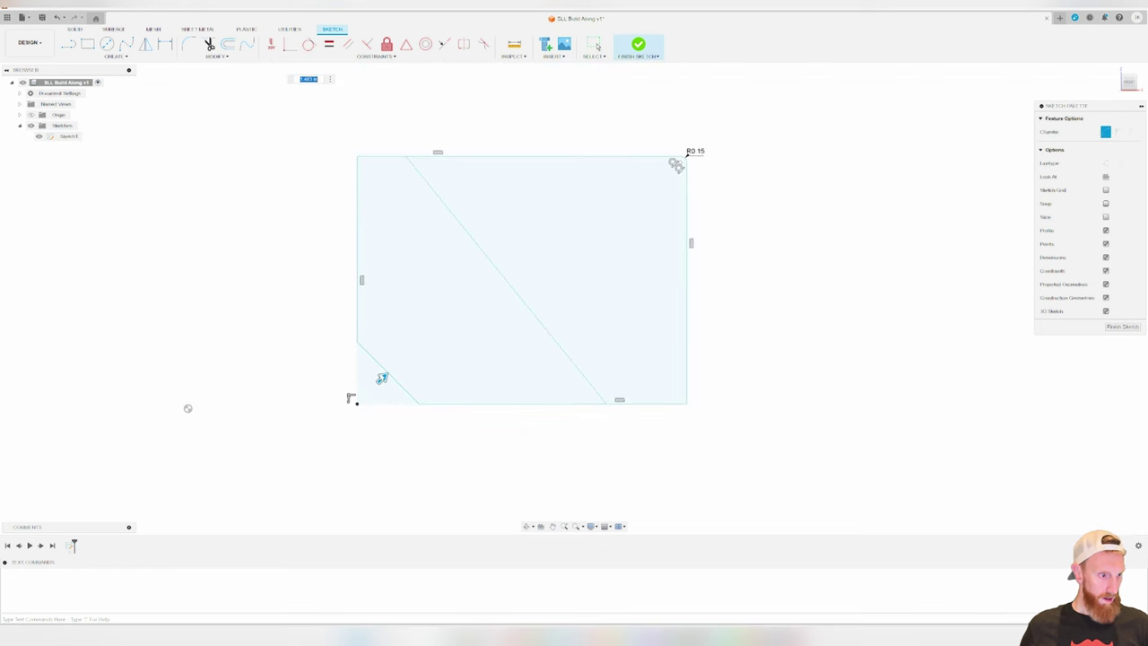
pyautogui.moveTo(369, 388); pyautogui.dragTo(382, 379)
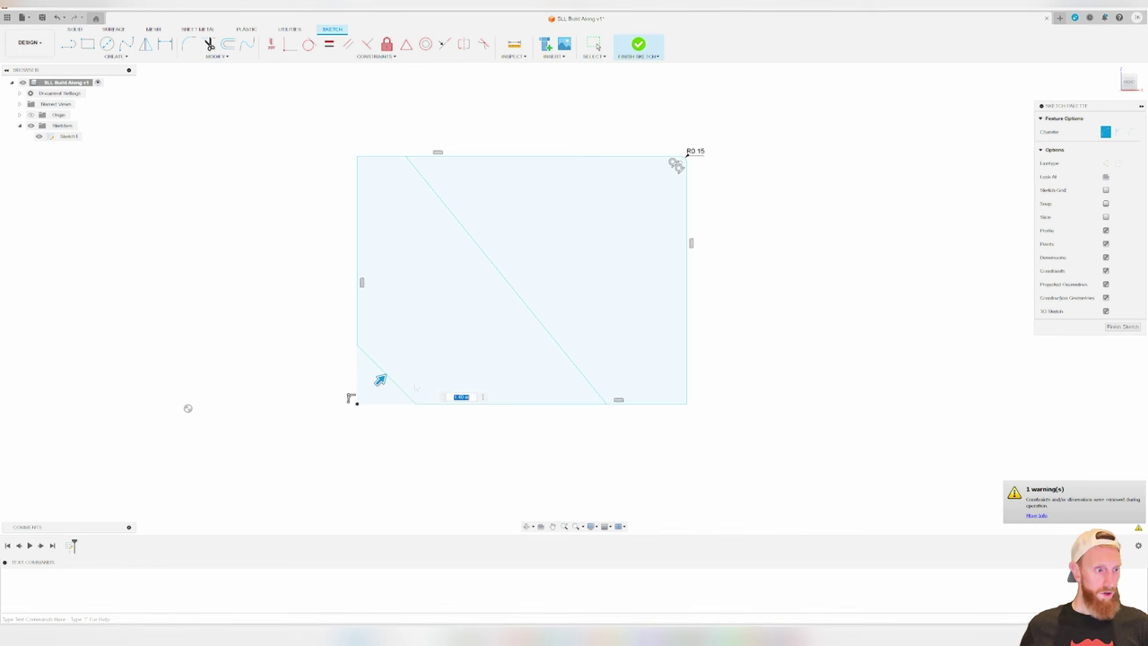
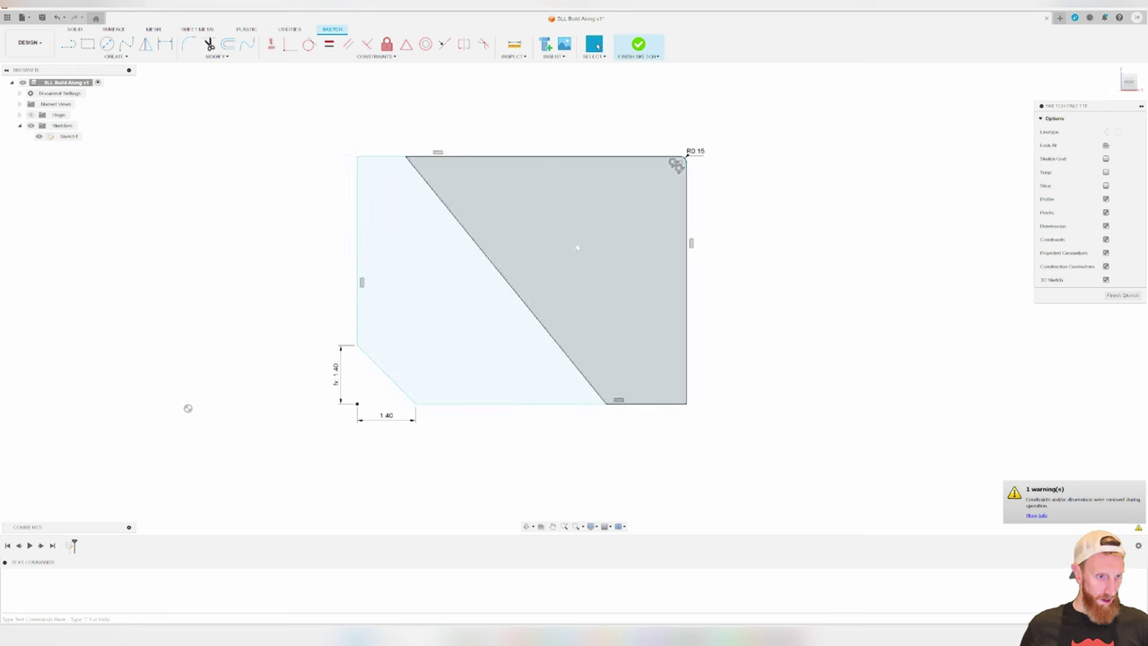
pyautogui.scroll(-2, 299, 200)
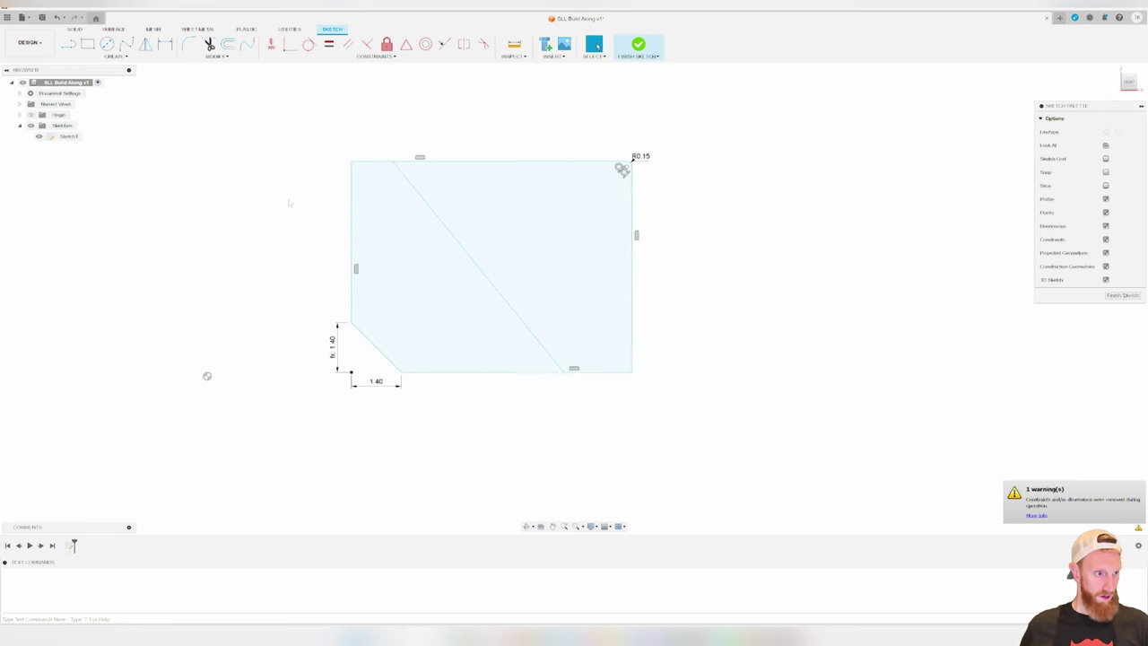
# Draw a horizontal line 0.50 in long outward from the midpoint of the rectangle's right edge
pyautogui.hotkey('ctrl', 'a')
pyautogui.scroll(-1, 465, 204)
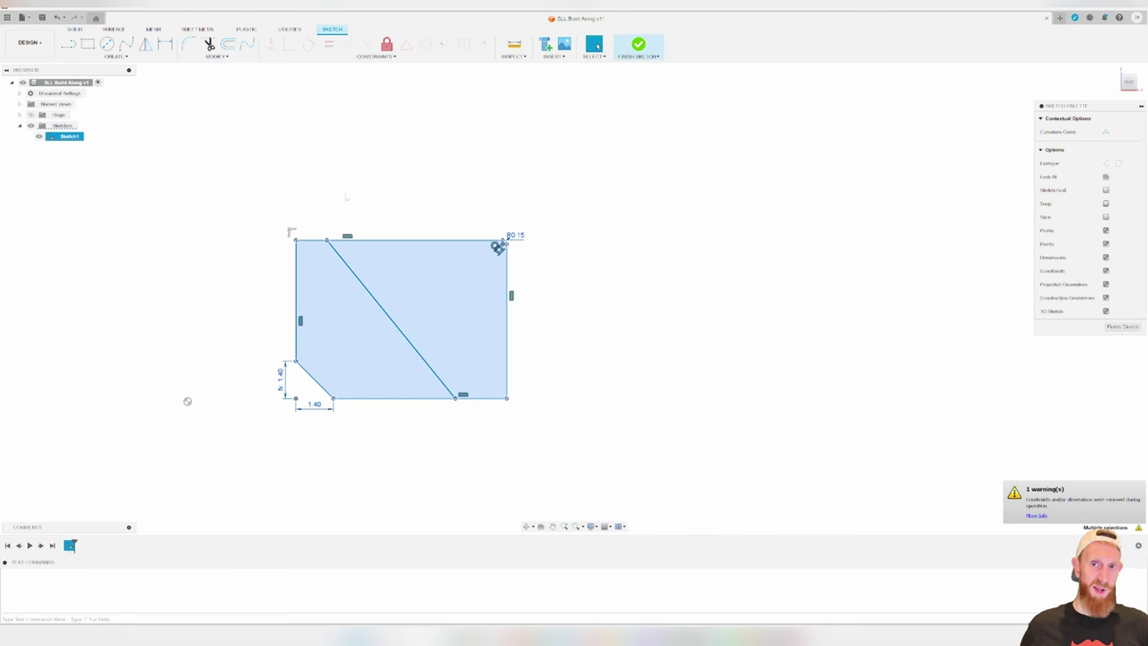
pyautogui.press('l')
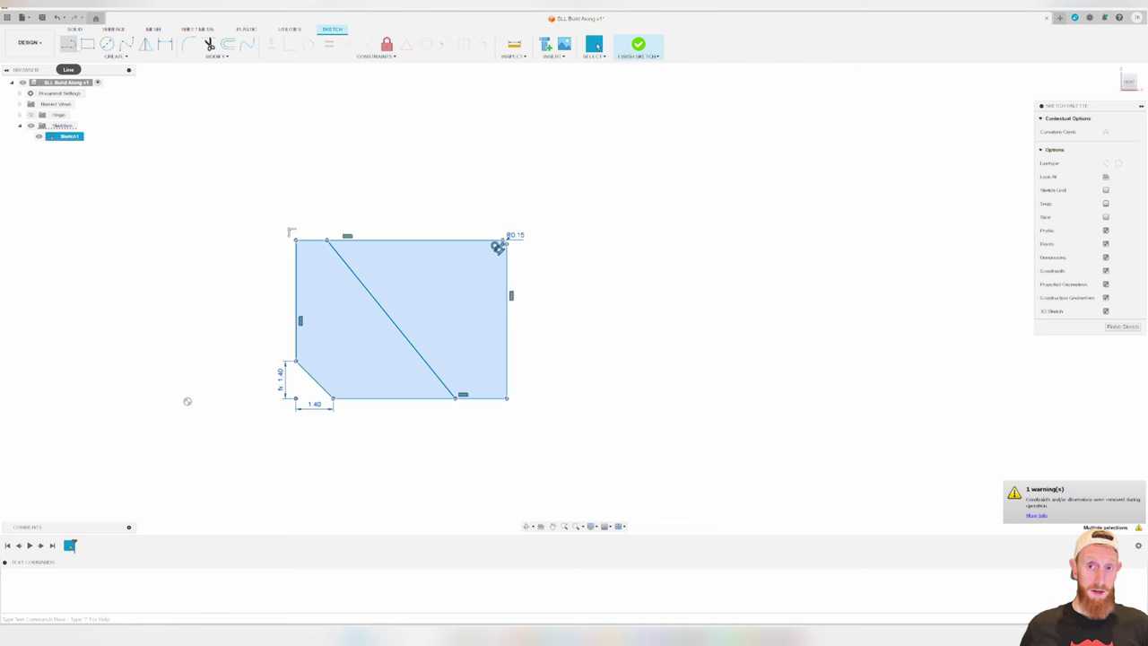
pyautogui.click(187, 401)
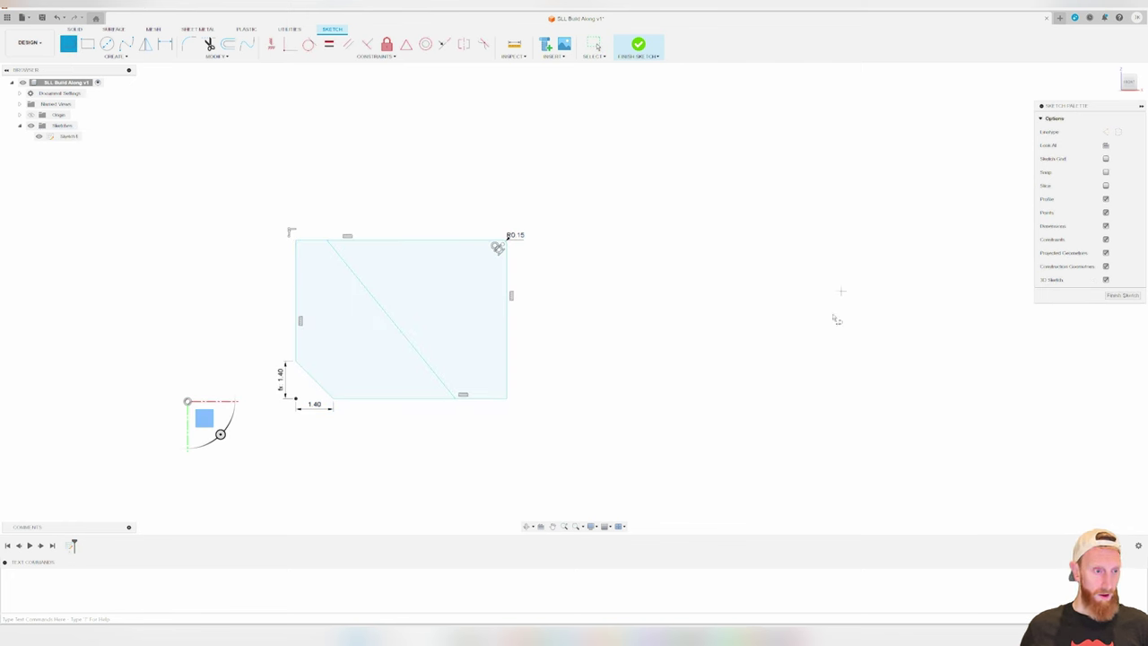
pyautogui.click(506, 321)
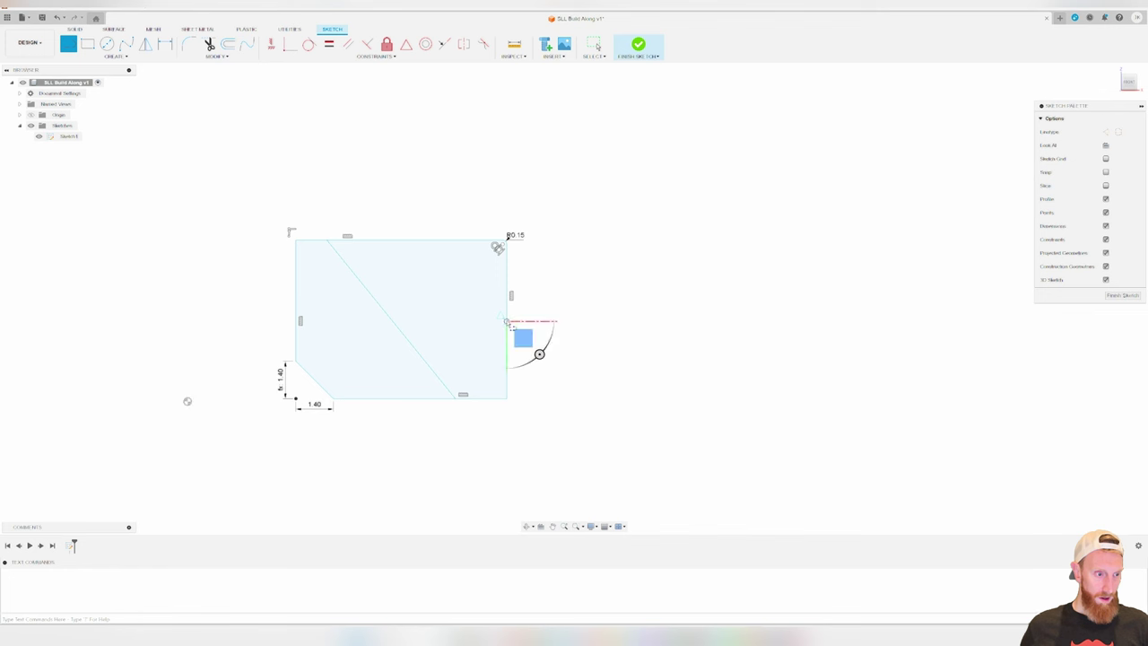
pyautogui.click(507, 321)
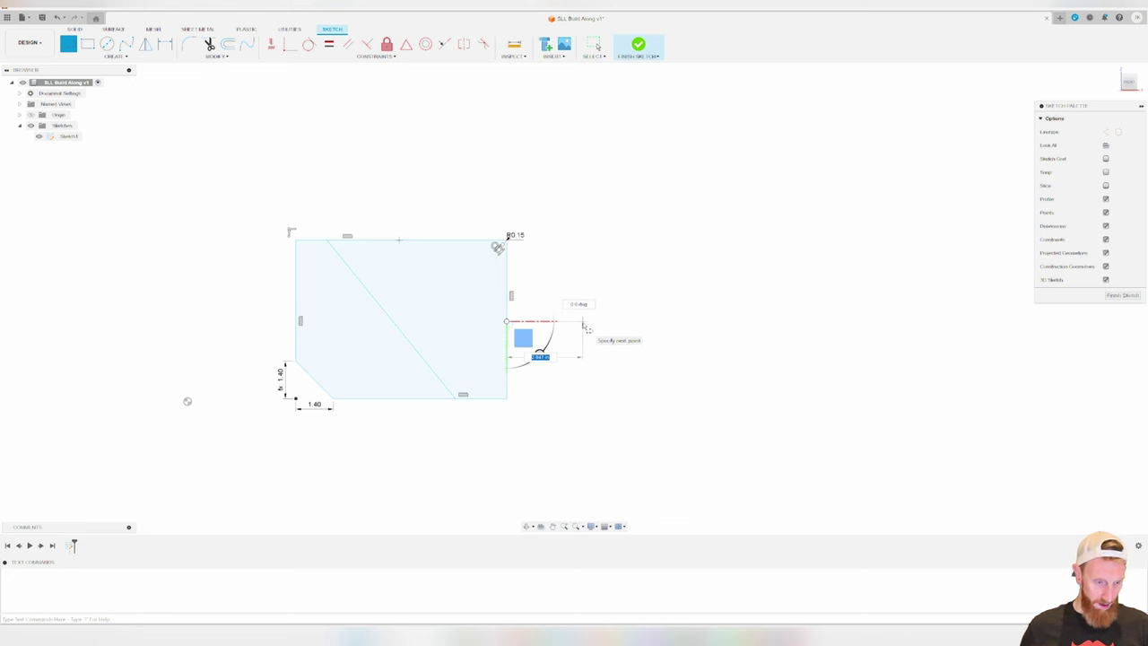
pyautogui.press('Tab')
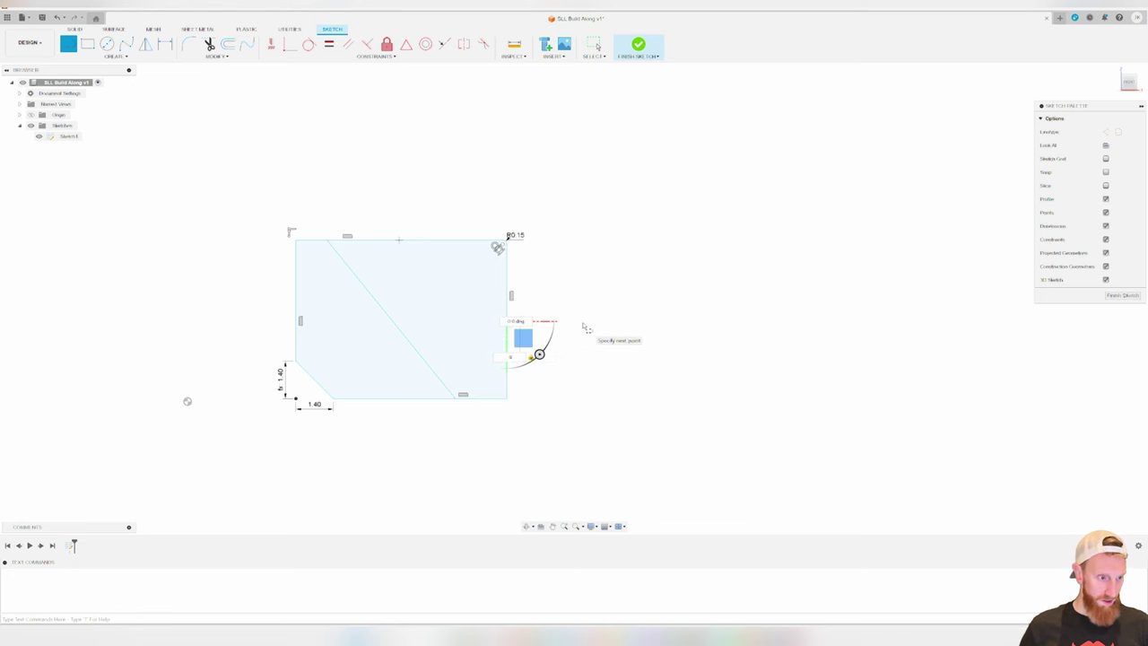
pyautogui.press('Return')
pyautogui.scroll(5, 470, 339)
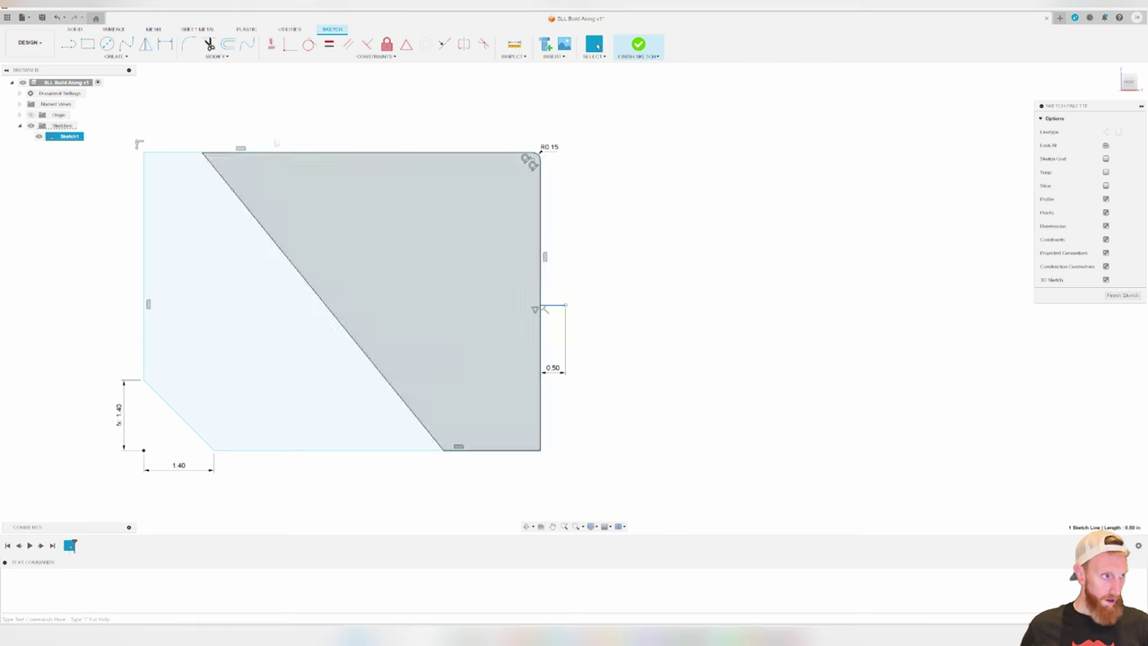
# Draw a vertical line about 4.3 in long upward from the outer end of the short horizontal line
pyautogui.press('l')
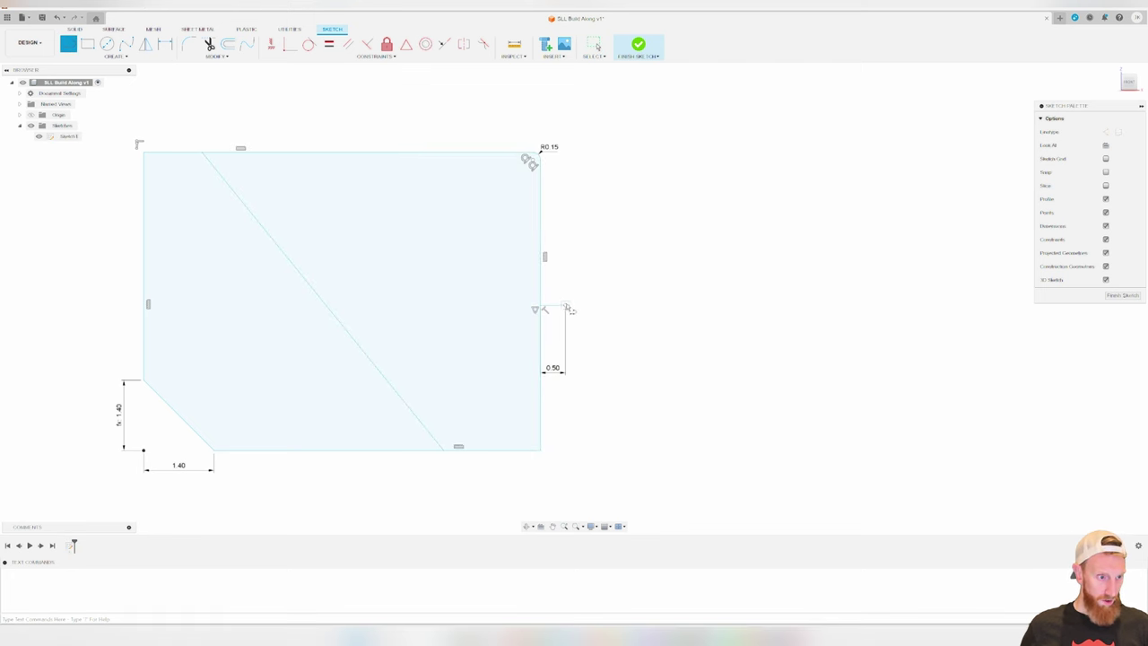
pyautogui.click(565, 305)
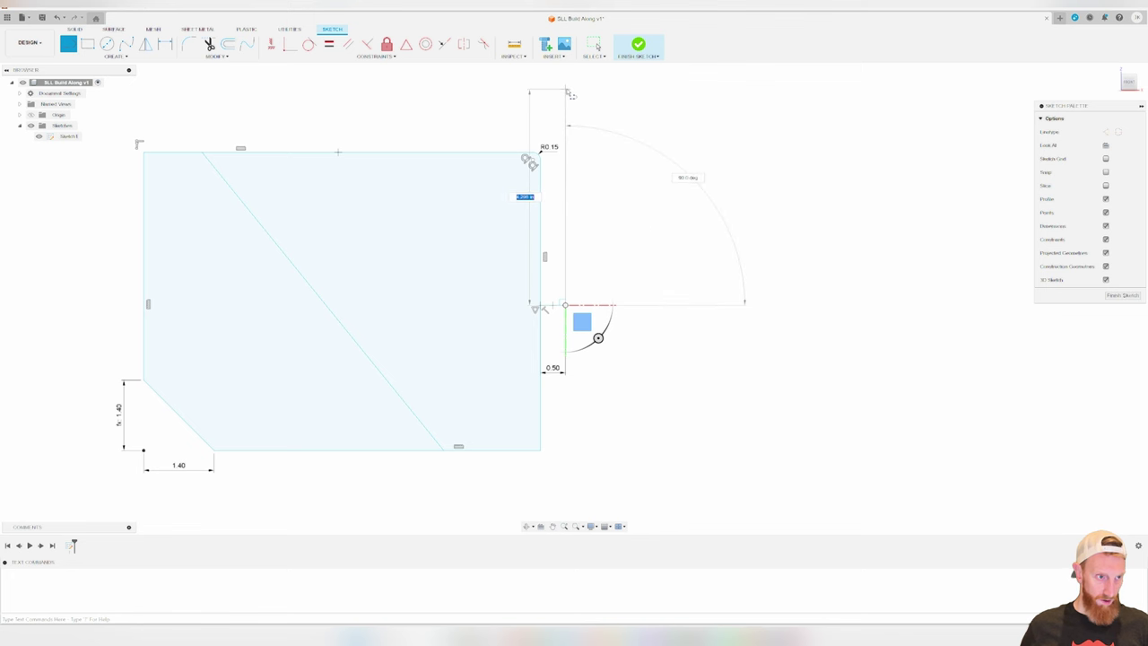
pyautogui.click(565, 88)
pyautogui.press('Escape')
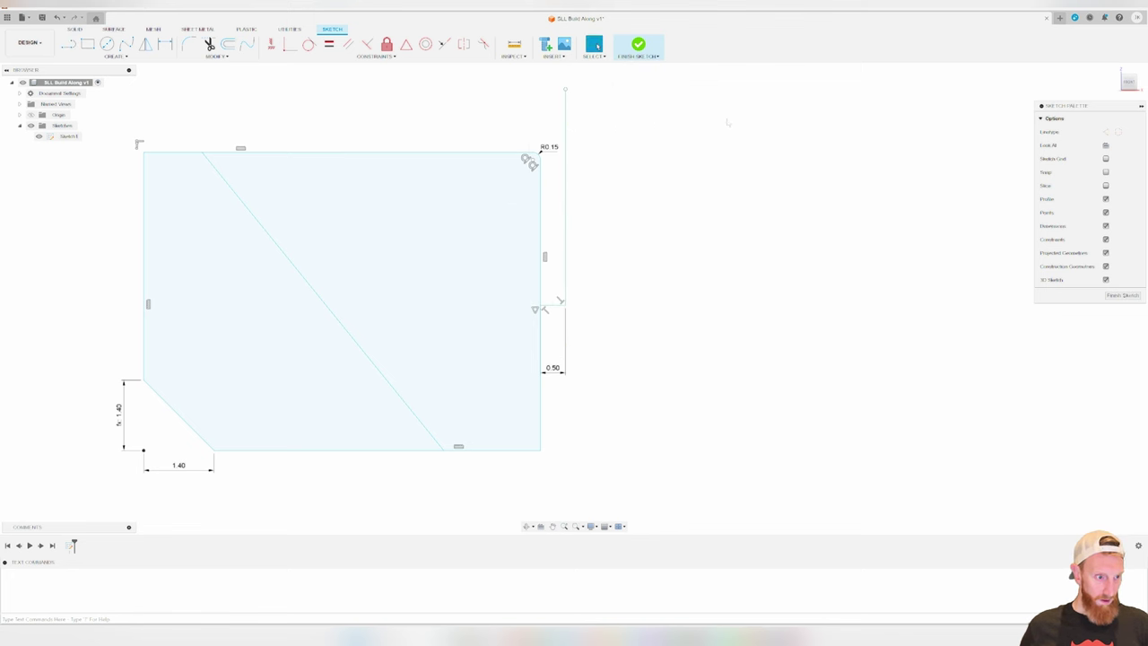
# Mirror the whole rectangle profile, including its diagonal, fillet and chamfer, about the vertical line beside it
pyautogui.scroll(-3, 557, 321)
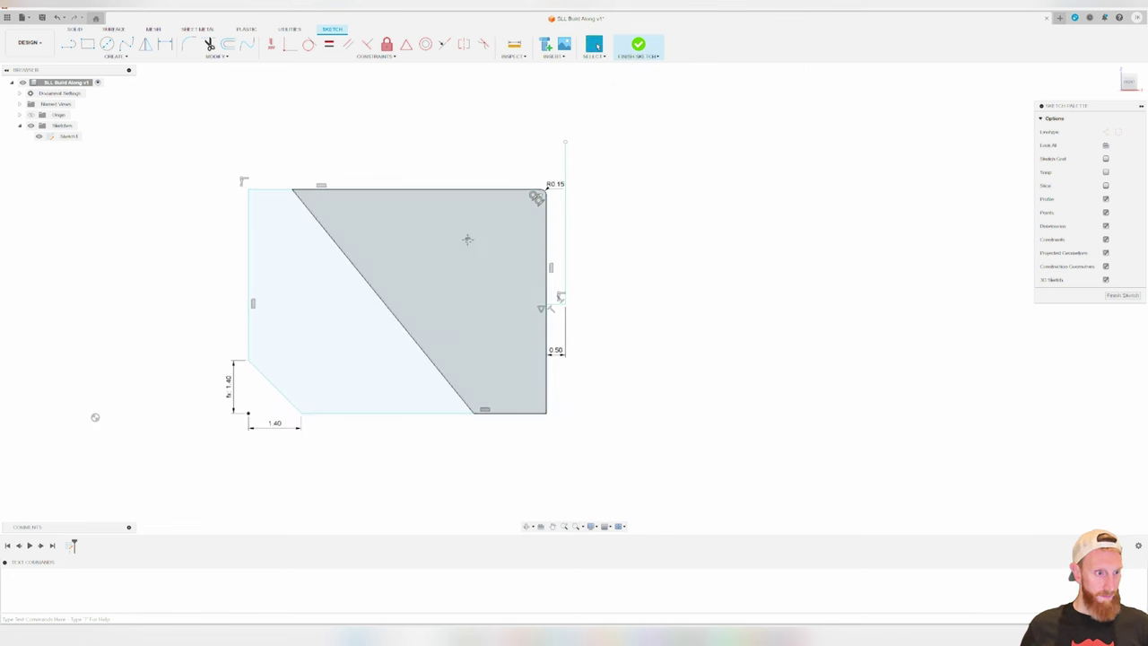
pyautogui.moveTo(95, 415); pyautogui.dragTo(135, 441, button='middle')
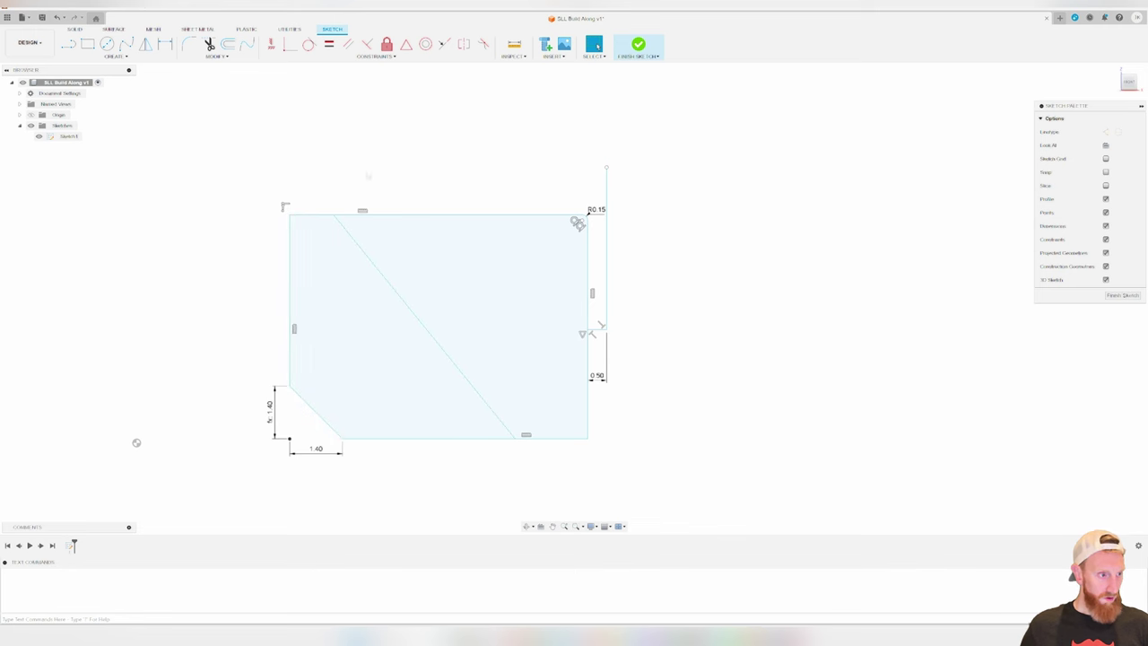
pyautogui.moveTo(244, 139)
pyautogui.mouseDown()
pyautogui.moveTo(443, 367)
pyautogui.moveTo(599, 495)
pyautogui.mouseUp()
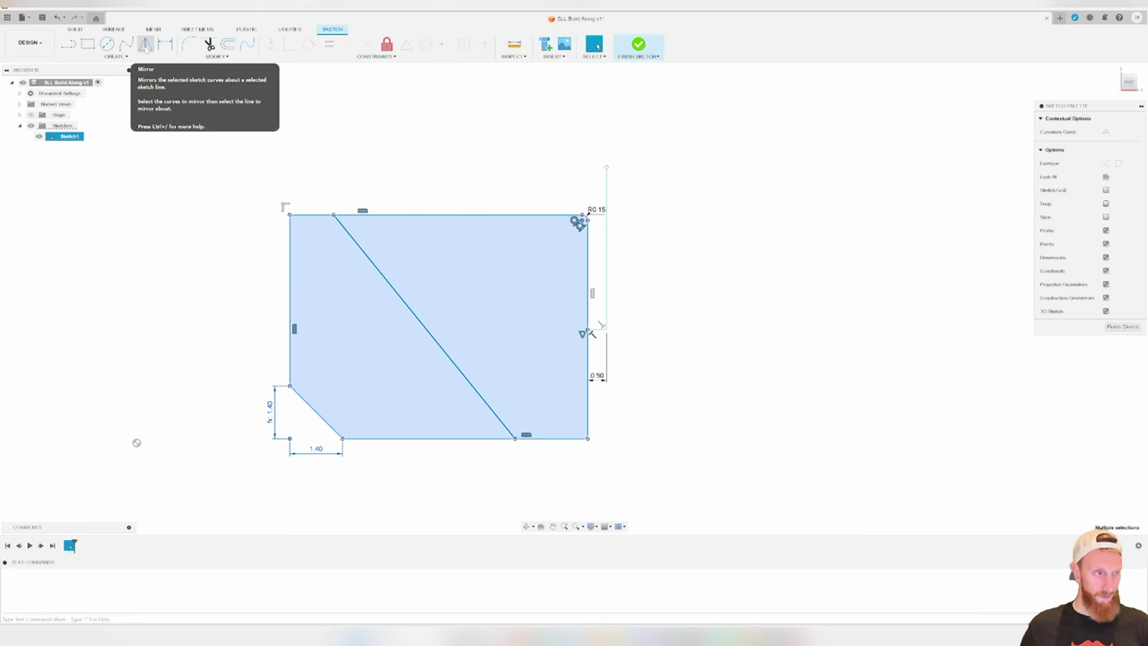
pyautogui.click(146, 45)
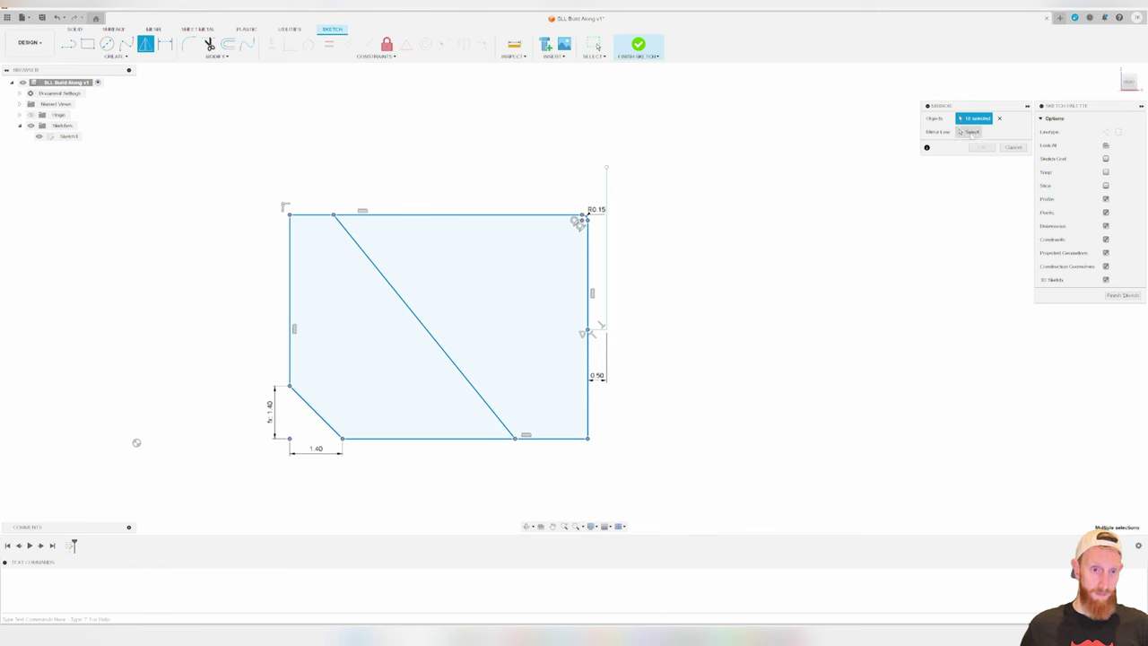
pyautogui.click(969, 133)
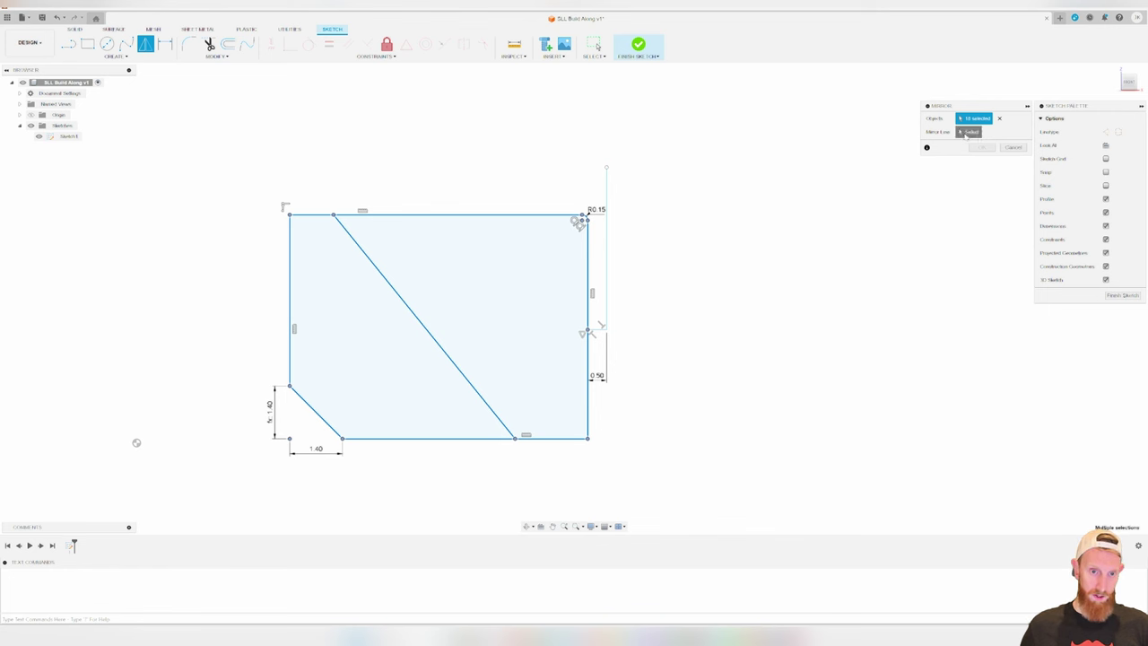
pyautogui.click(606, 179)
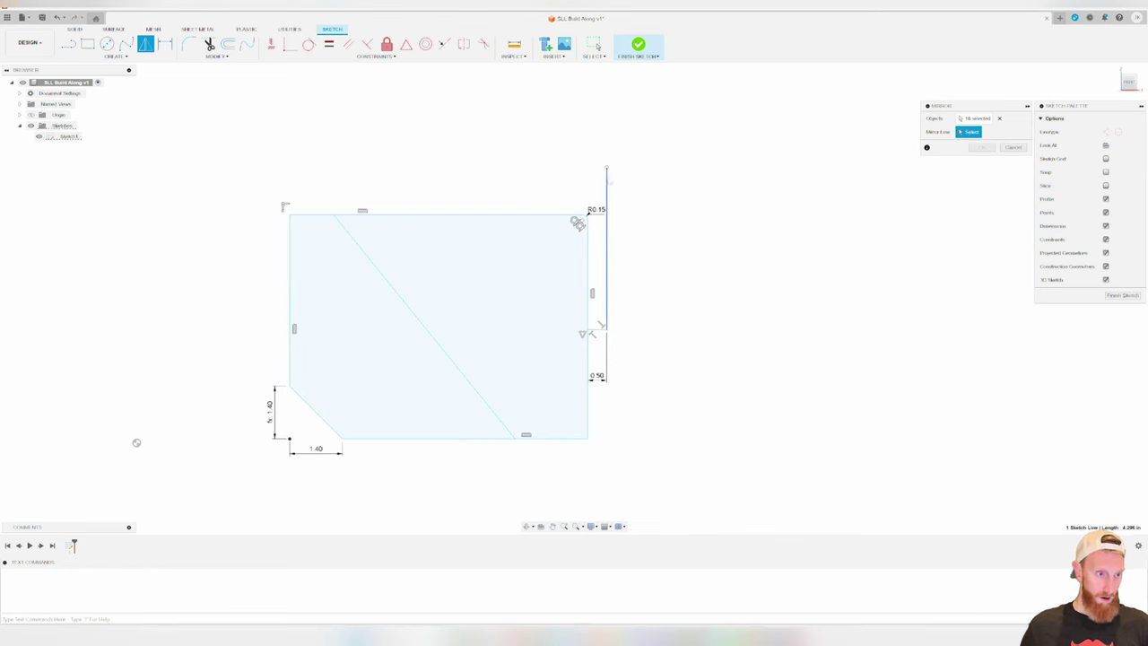
pyautogui.click(981, 147)
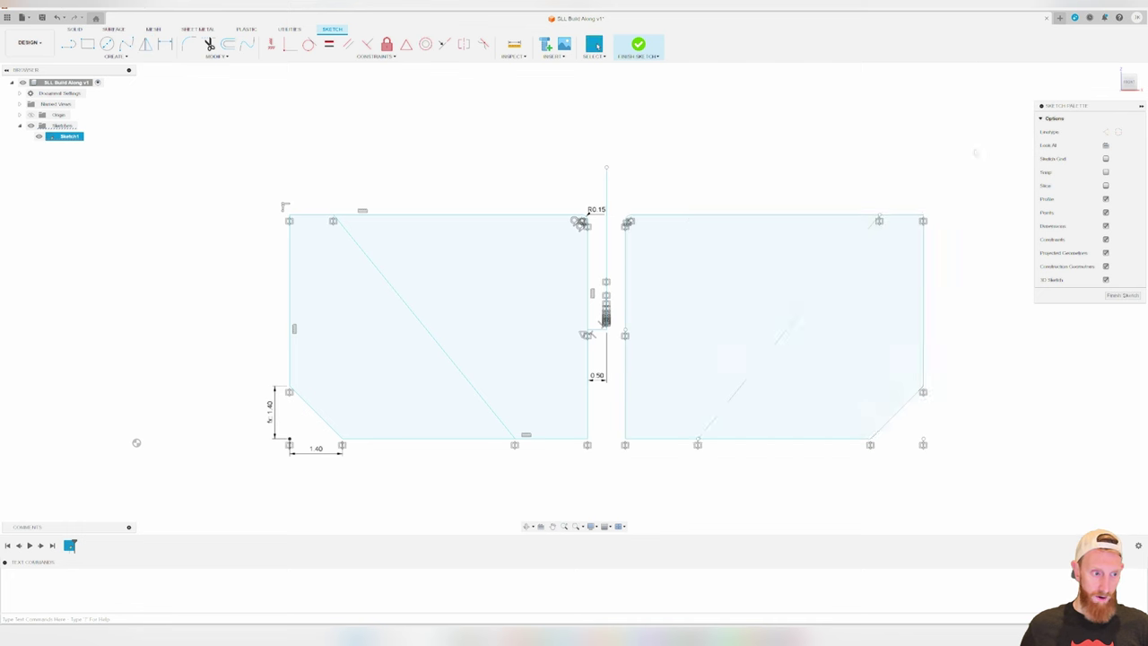
# Draw a horizontal line across the gap, connecting the original profile's right edge to the mirrored profile's left edge
pyautogui.scroll(-3, 763, 310)
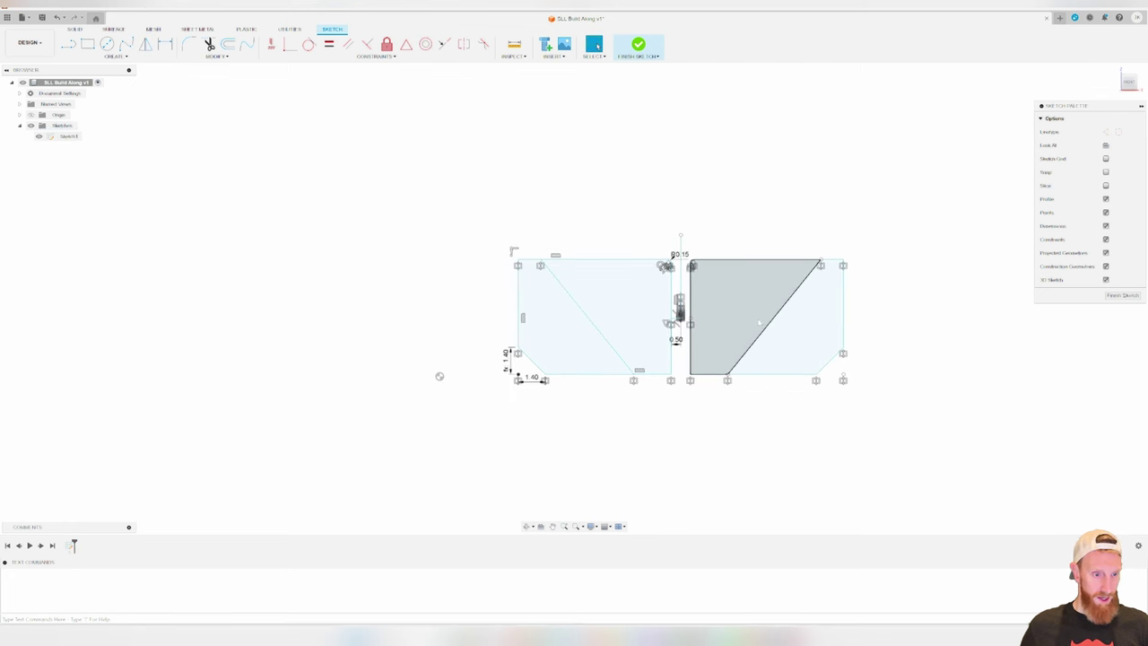
pyautogui.scroll(5, 682, 325)
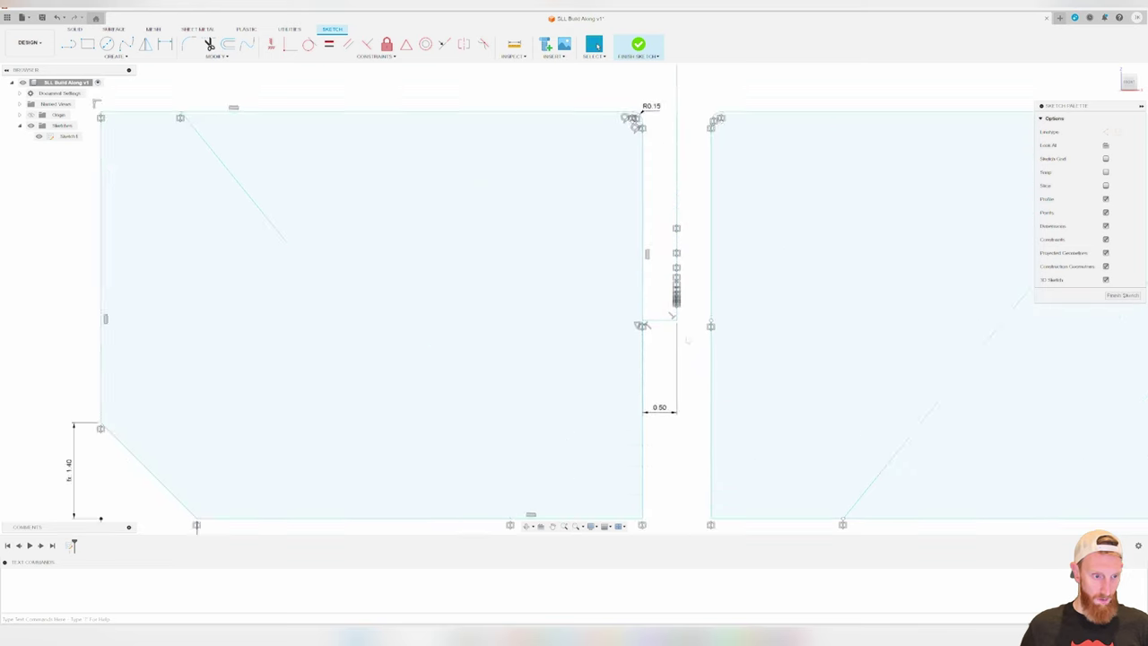
pyautogui.scroll(1, 687, 340)
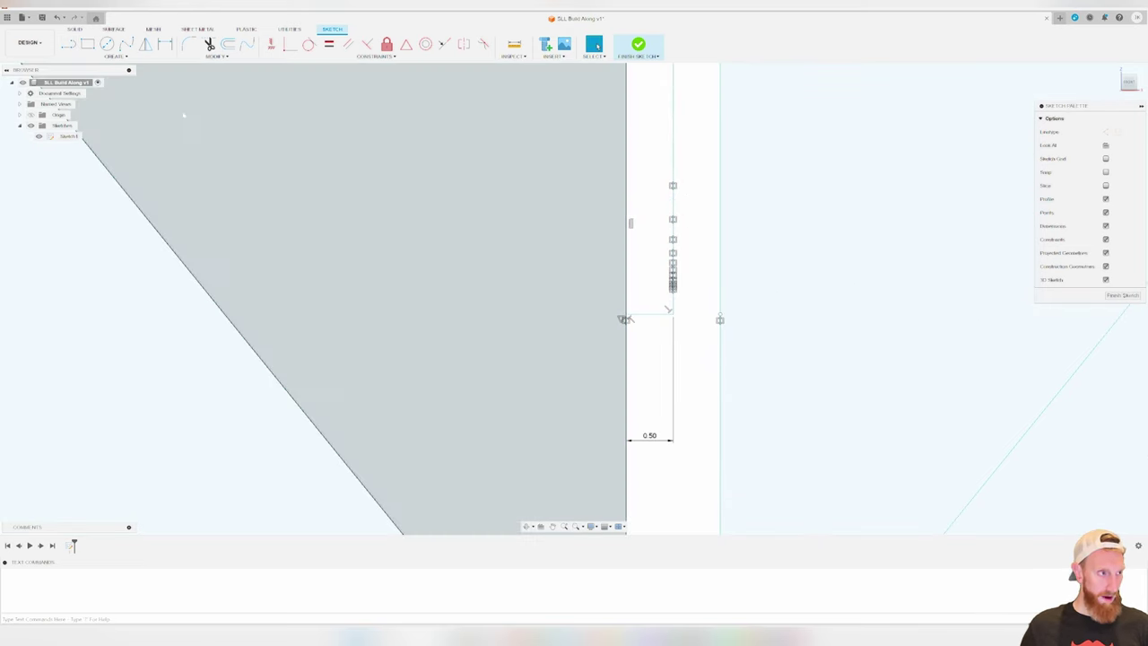
pyautogui.press('l')
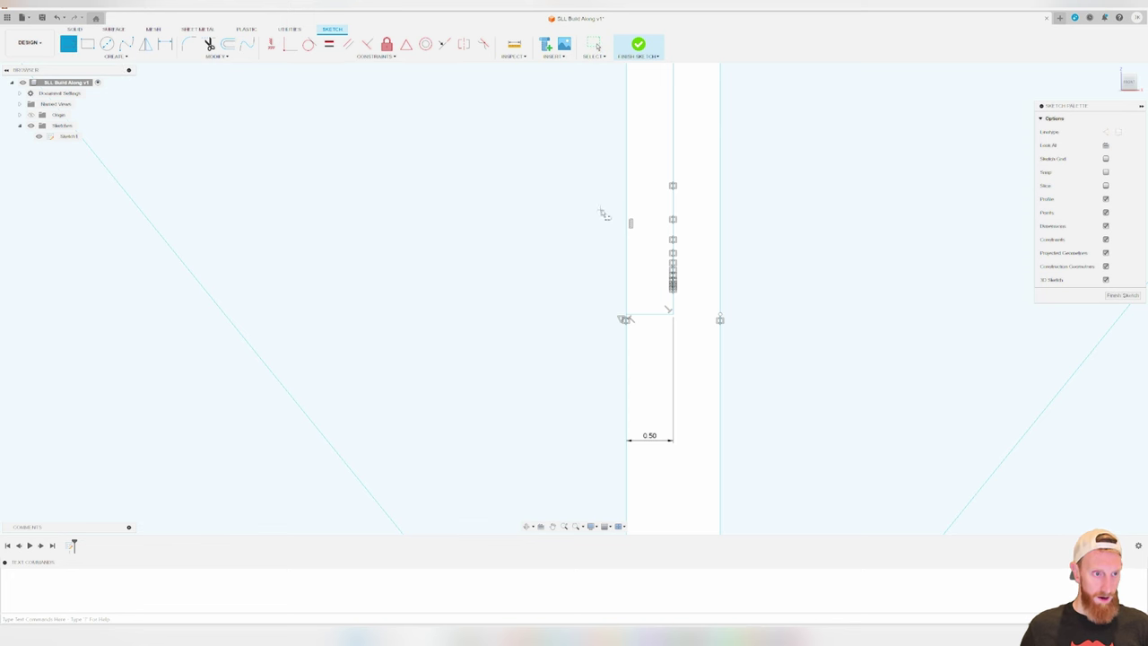
pyautogui.click(626, 128)
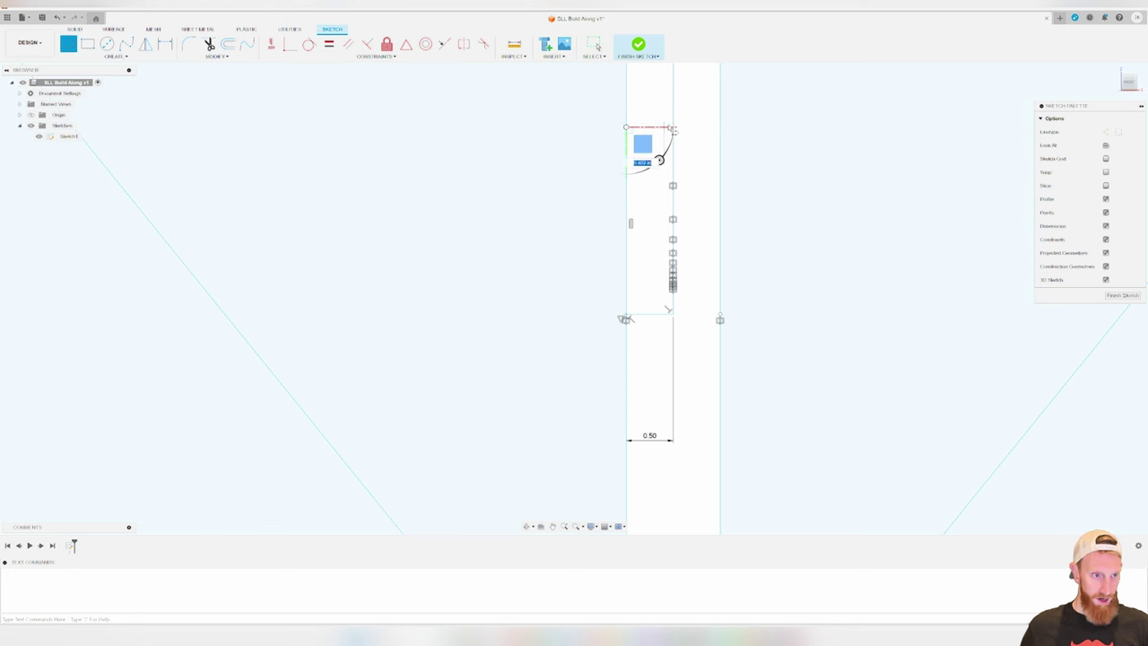
pyautogui.click(725, 133)
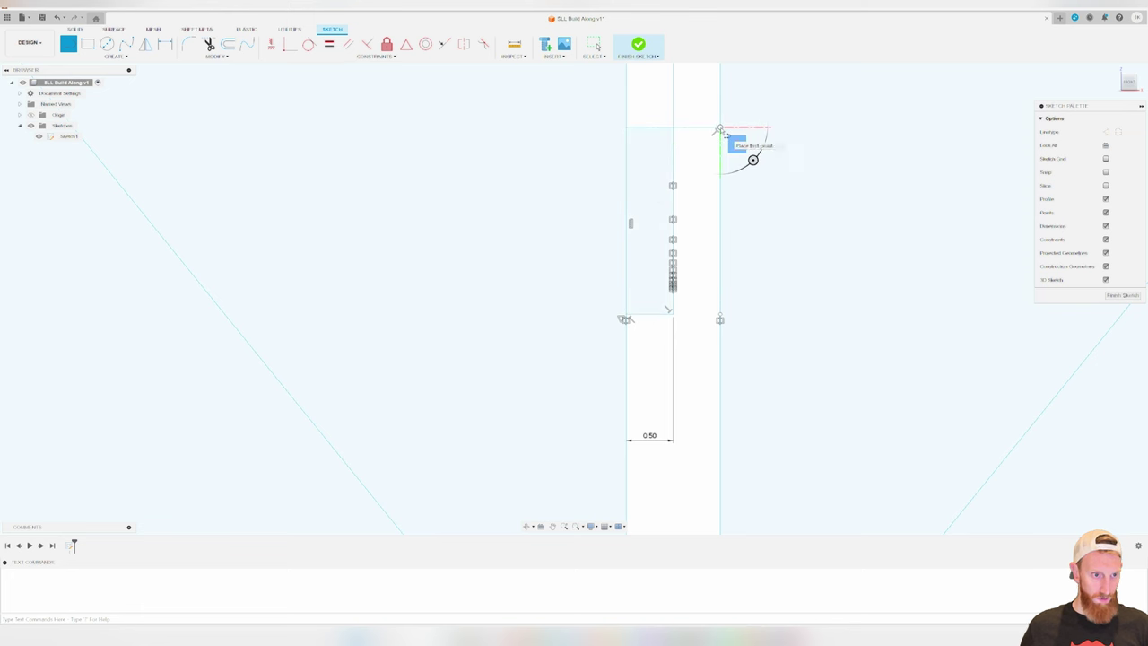
pyautogui.click(594, 44)
pyautogui.press('F6')
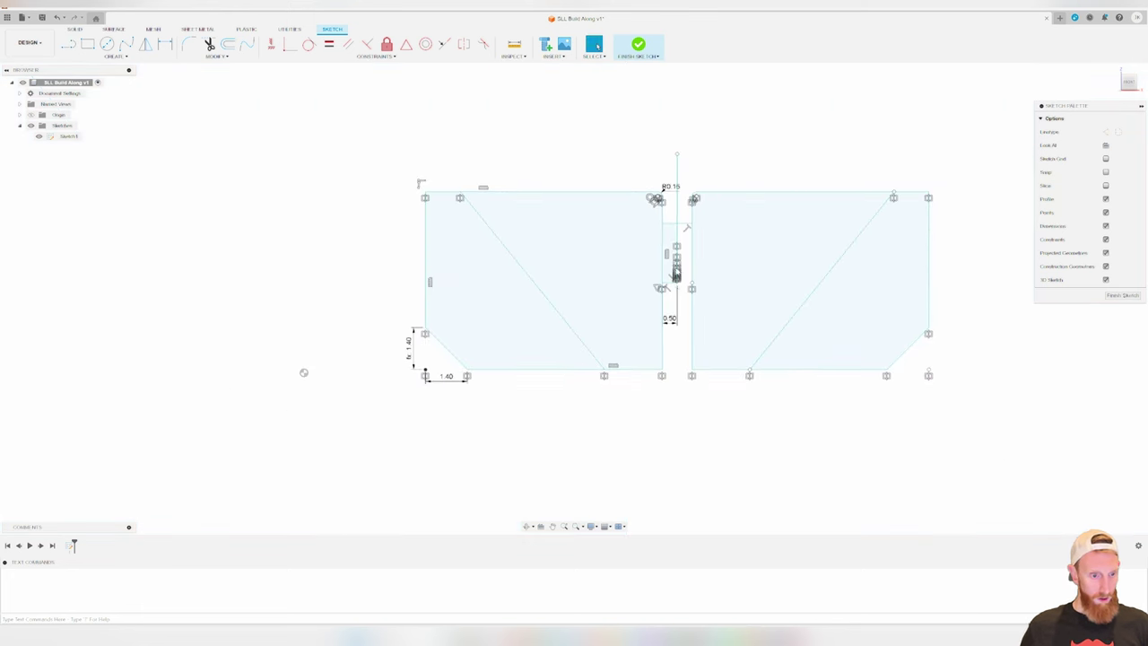
pyautogui.click(534, 198)
pyautogui.click(536, 159)
pyautogui.press('F6')
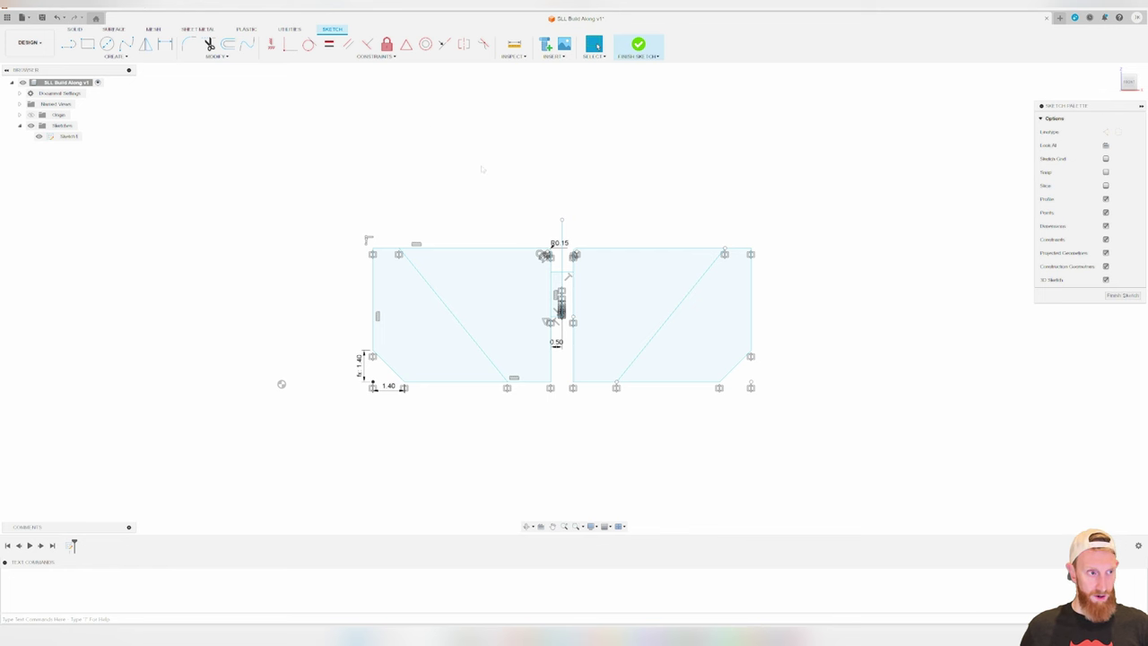
pyautogui.moveTo(448, 101)
pyautogui.mouseDown()
pyautogui.moveTo(622, 209)
pyautogui.moveTo(562, 165)
pyautogui.mouseUp()
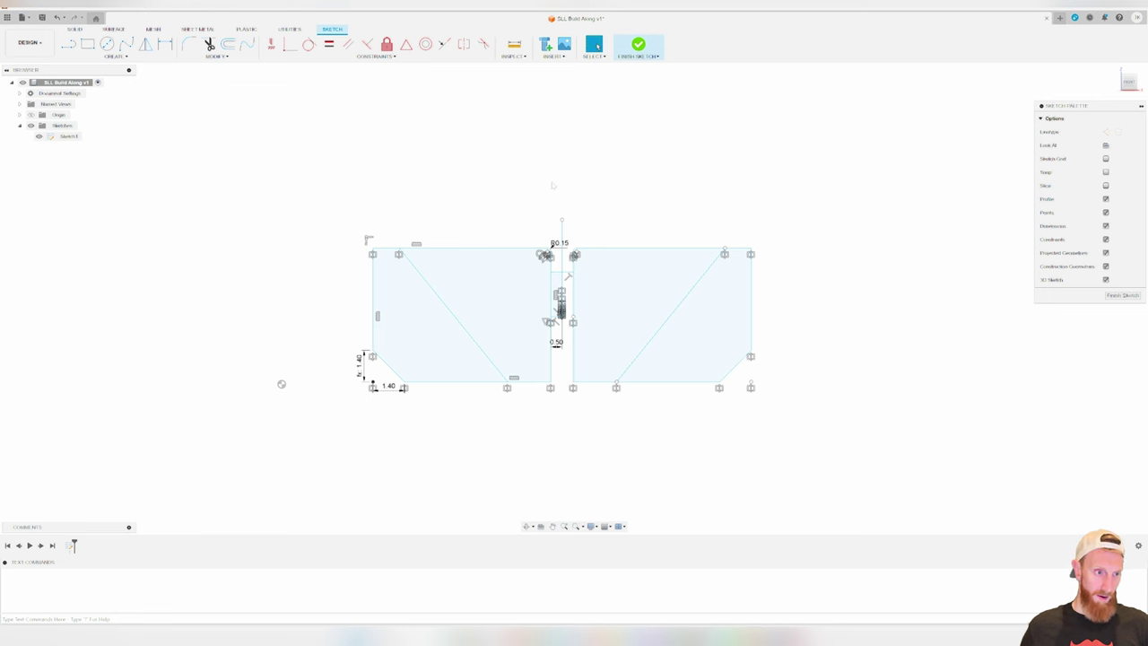
# Select only the geometry fully enclosed by a window around the original profile, and clear the selection
pyautogui.moveTo(509, 157); pyautogui.dragTo(440, 95)
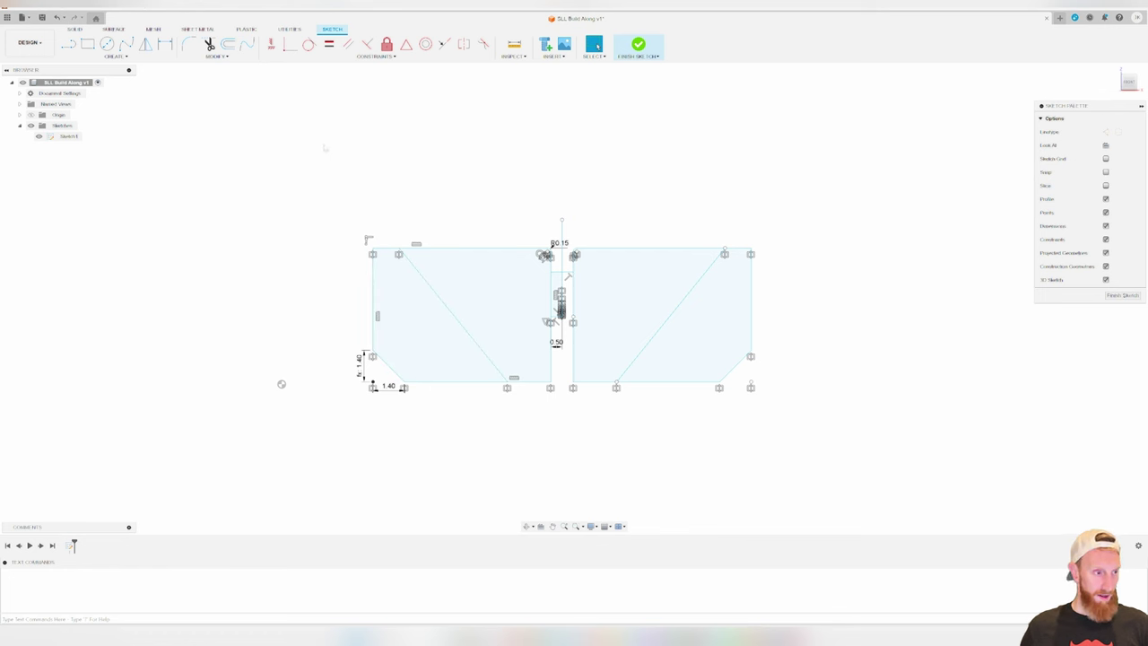
pyautogui.moveTo(340, 166); pyautogui.dragTo(567, 436)
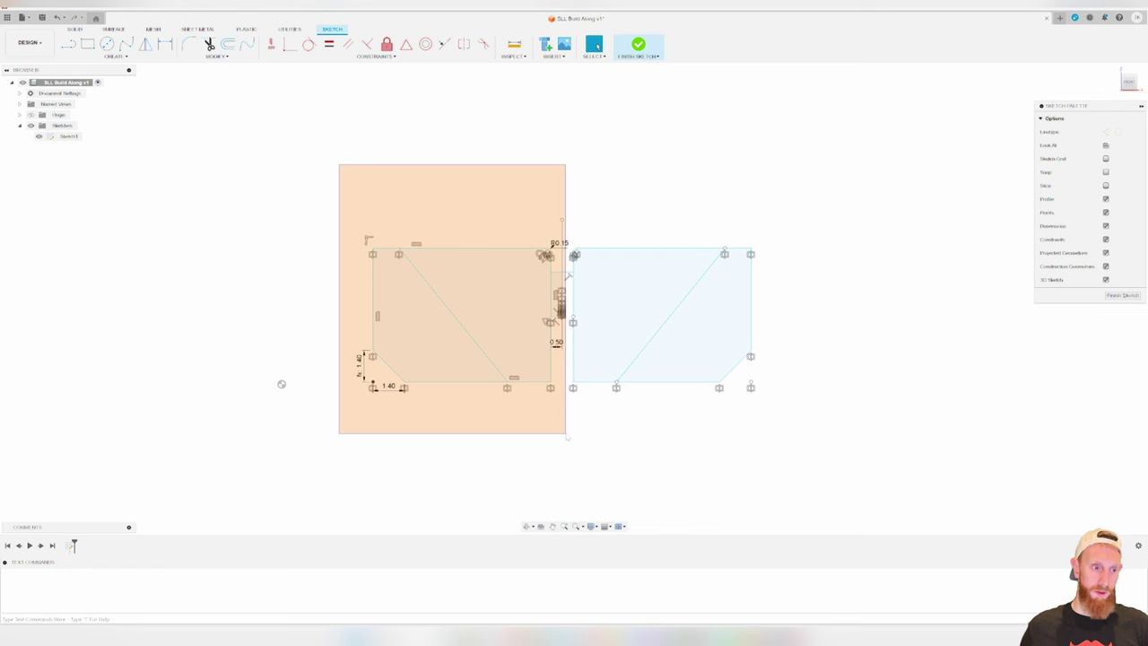
pyautogui.moveTo(567, 437); pyautogui.dragTo(589, 436)
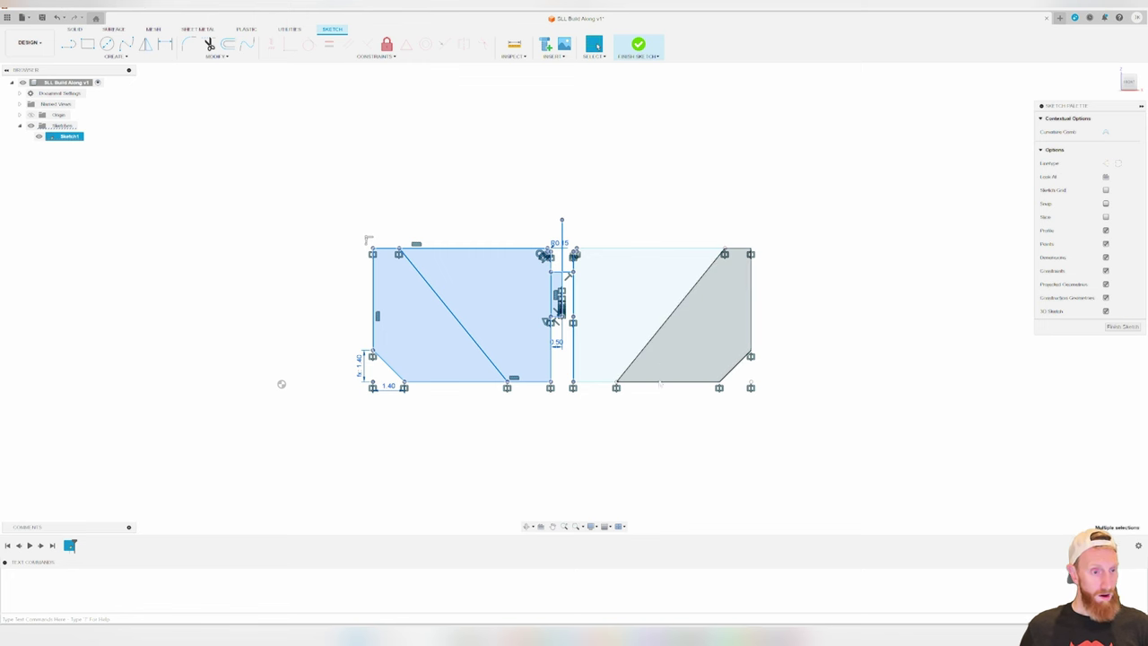
pyautogui.click(591, 433)
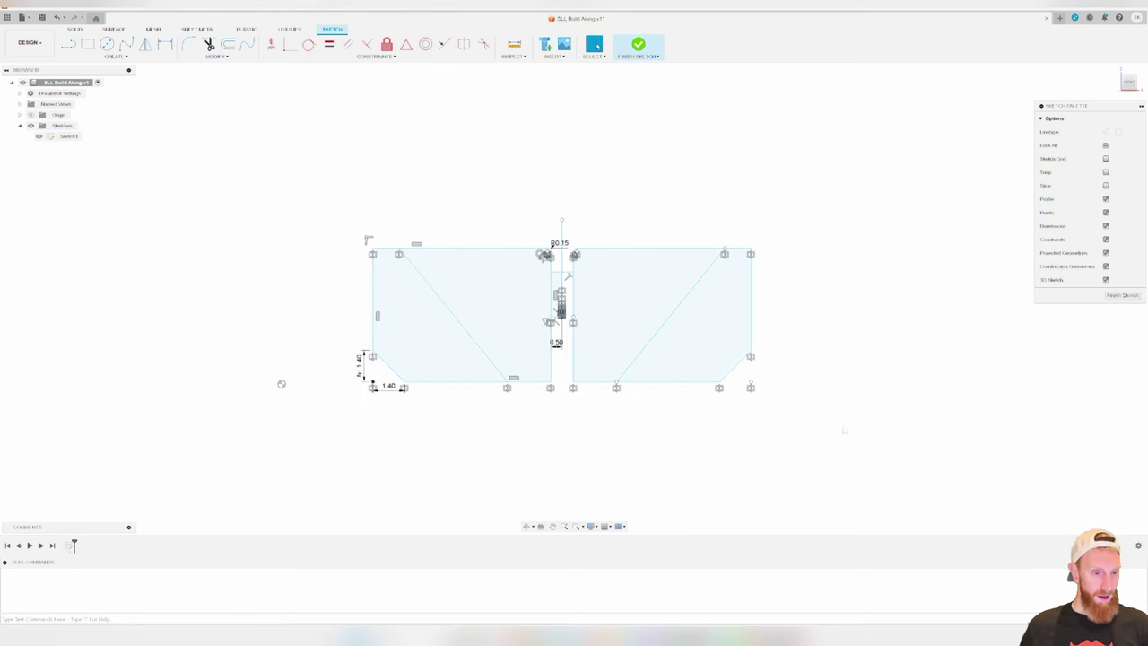
# Select everything touched by a crossing window over the mirrored profile and part of the original, and clear the selection
pyautogui.moveTo(756, 430); pyautogui.dragTo(671, 379)
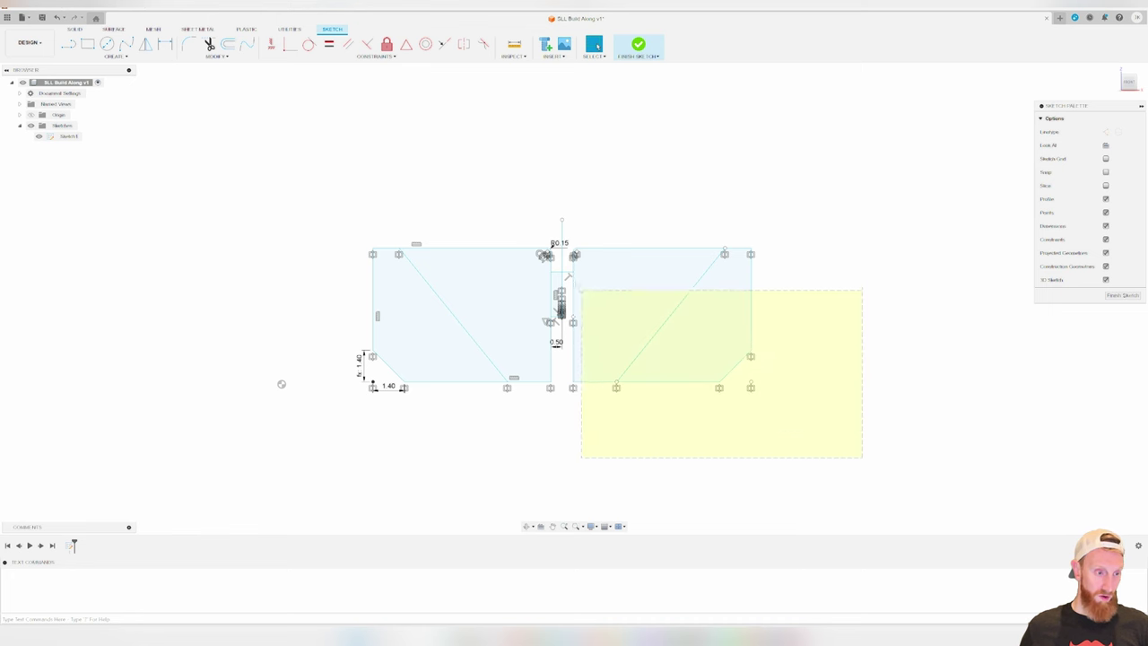
pyautogui.moveTo(581, 289); pyautogui.dragTo(475, 177)
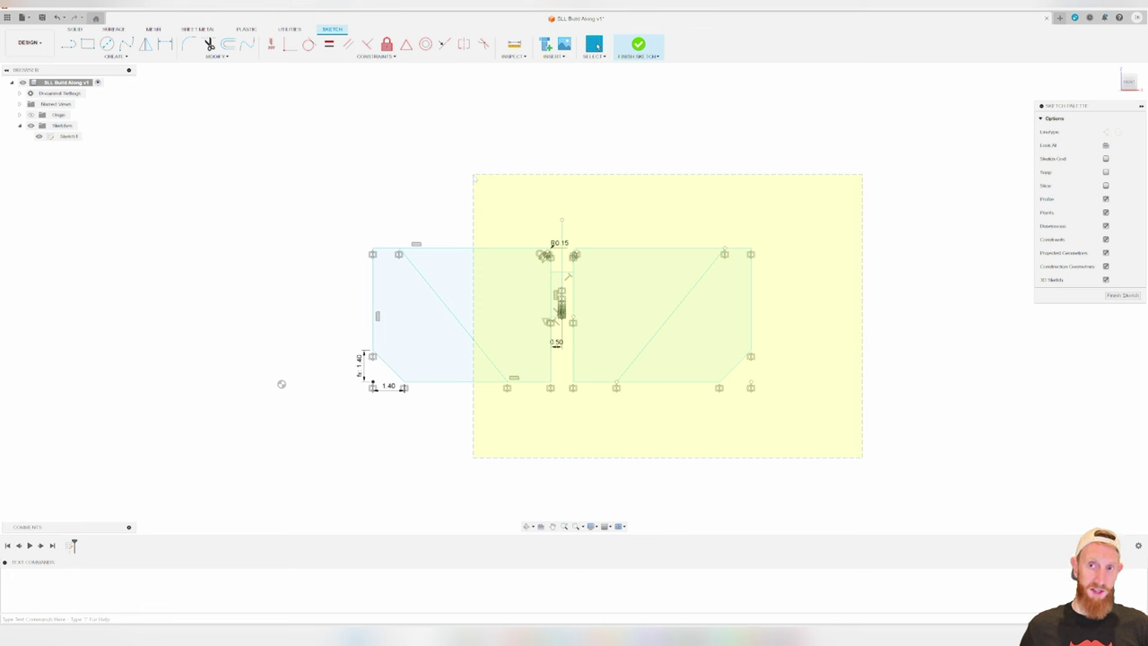
pyautogui.moveTo(475, 176); pyautogui.dragTo(469, 178)
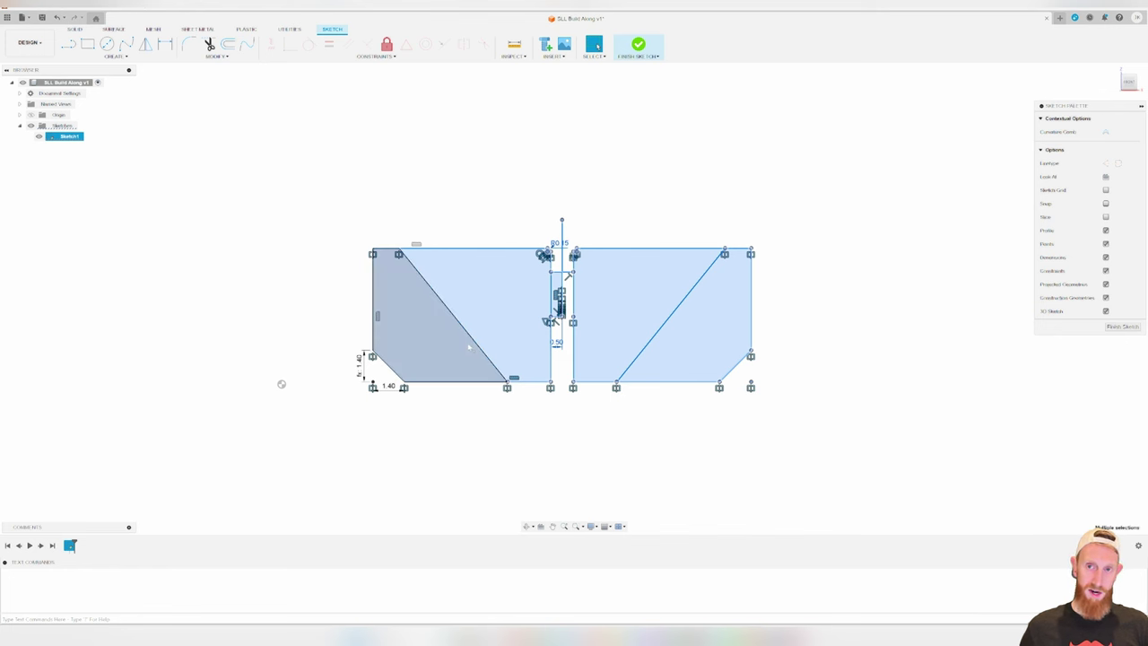
pyautogui.click(526, 434)
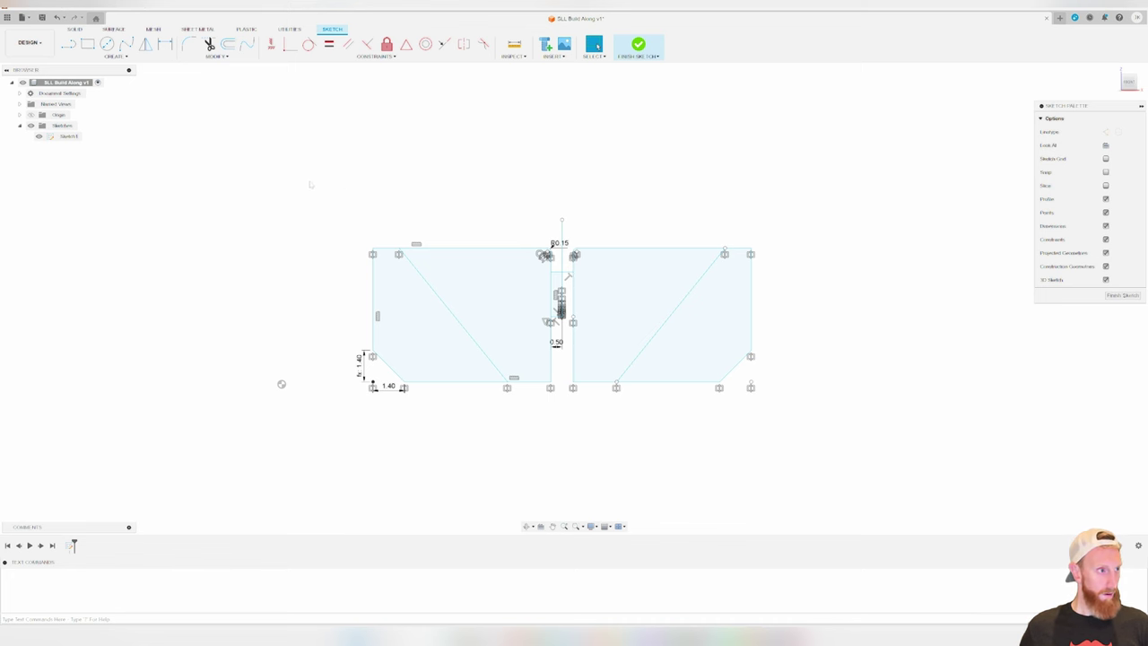
# Draw a closed triangle from three freehand lines in the empty space above the gap between the two profiles
pyautogui.scroll(1, 298, 201)
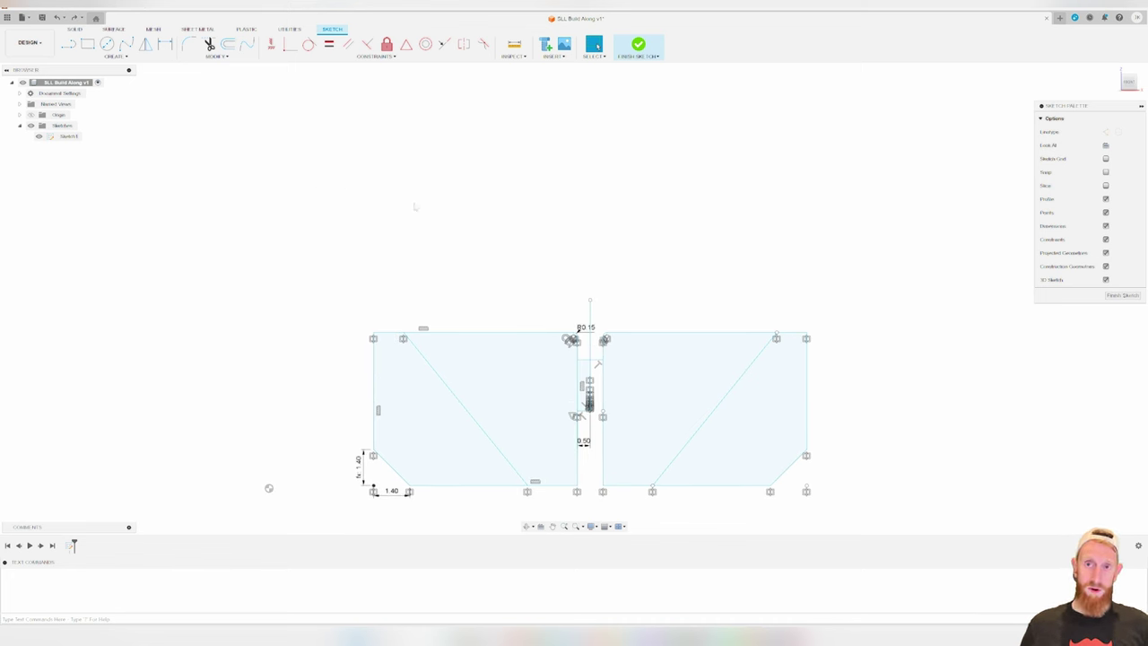
pyautogui.click(68, 44)
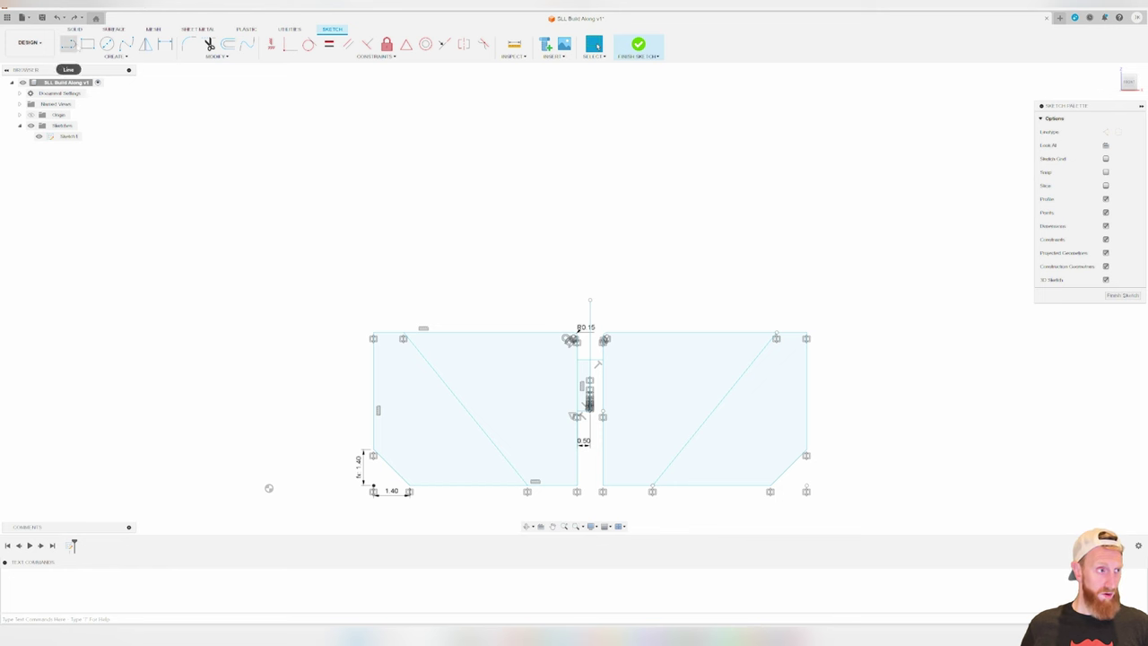
pyautogui.click(619, 241)
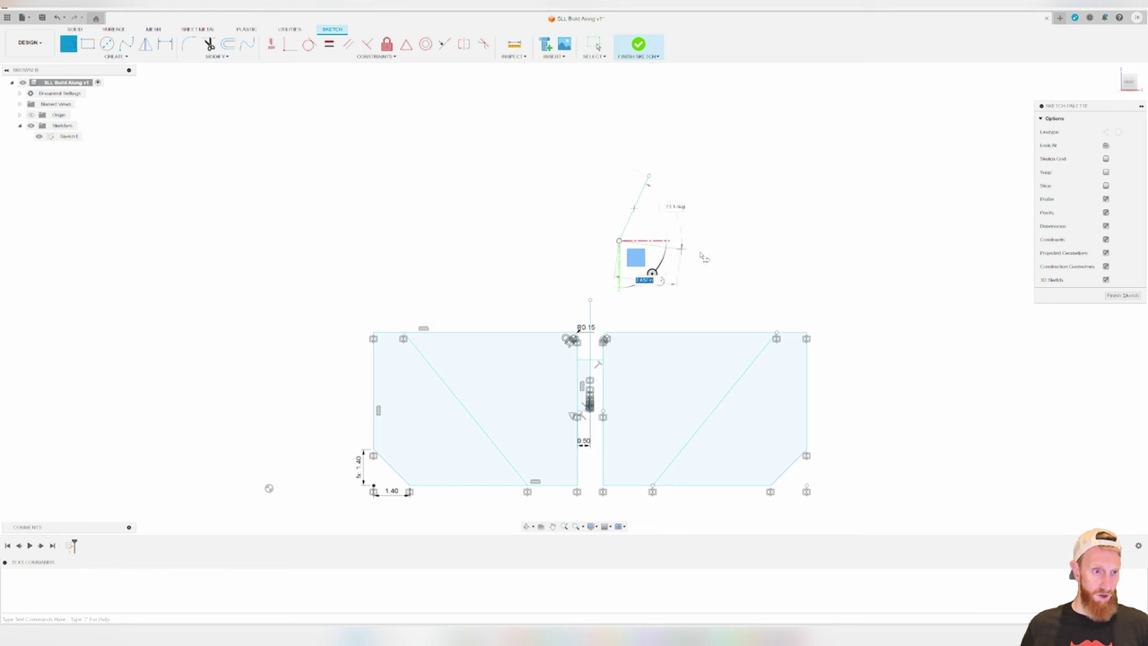
pyautogui.click(747, 254)
pyautogui.click(648, 176)
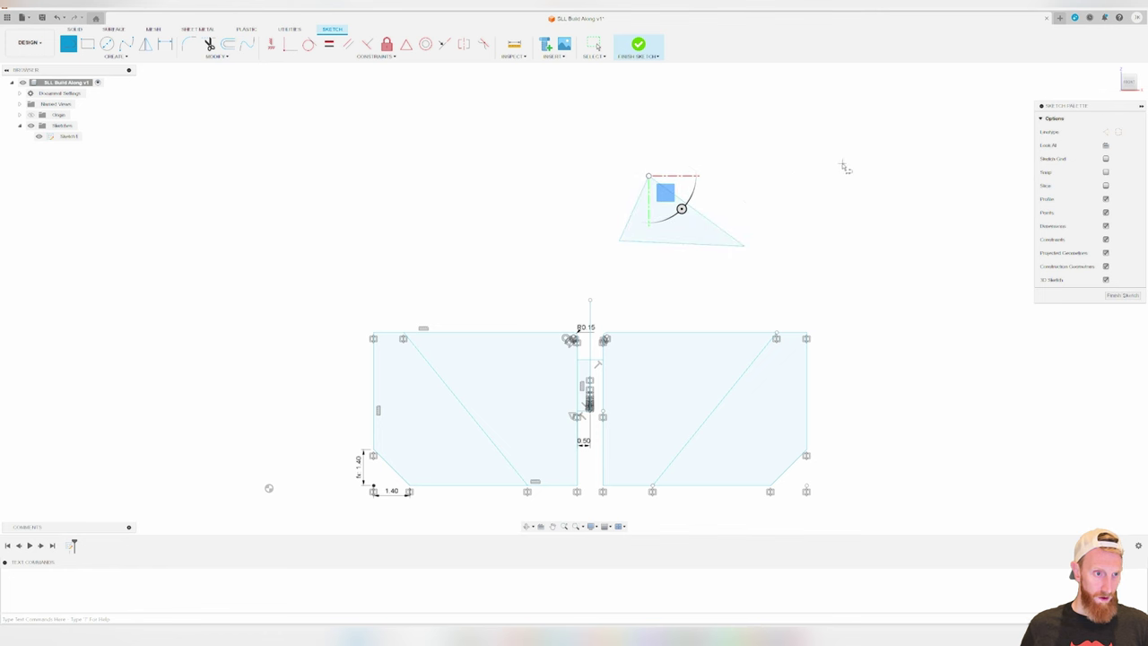
pyautogui.press('Escape')
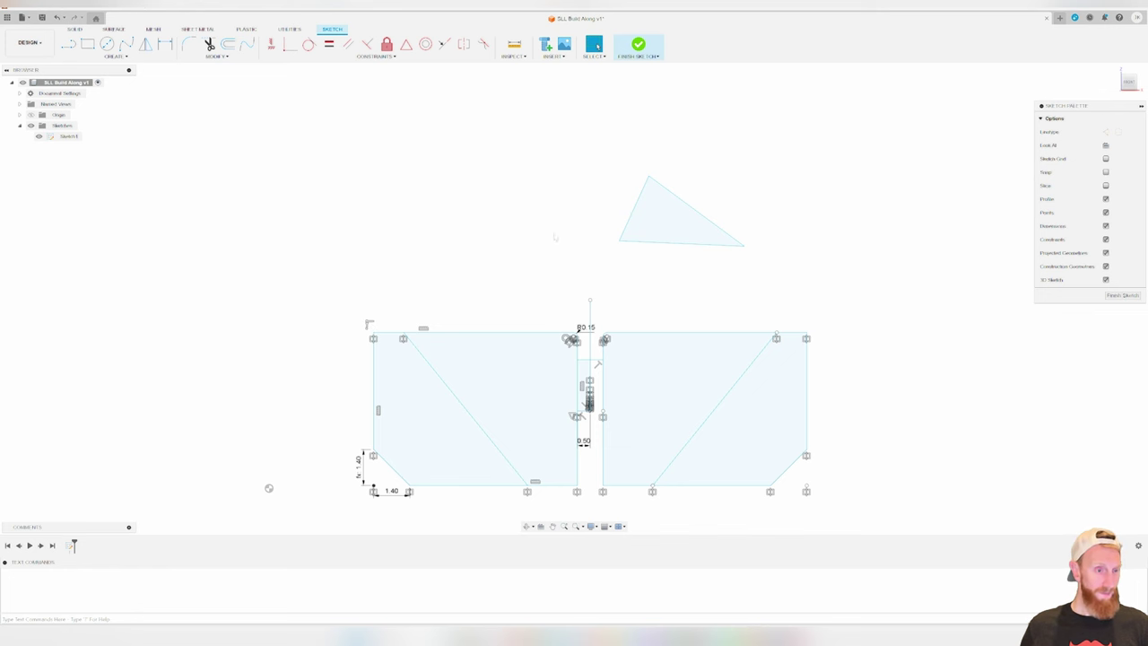
# Move the whole triangle freely to the left and 1.50 in upward
pyautogui.moveTo(578, 142)
pyautogui.mouseDown()
pyautogui.moveTo(679, 225)
pyautogui.moveTo(764, 271)
pyautogui.mouseUp()
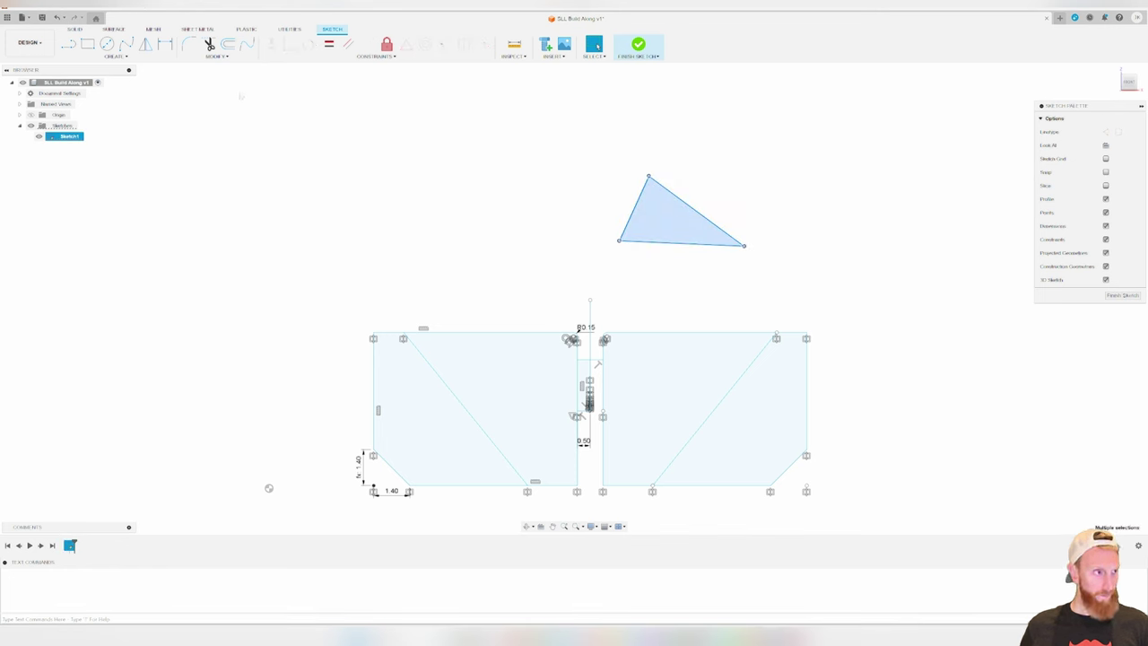
pyautogui.press('m')
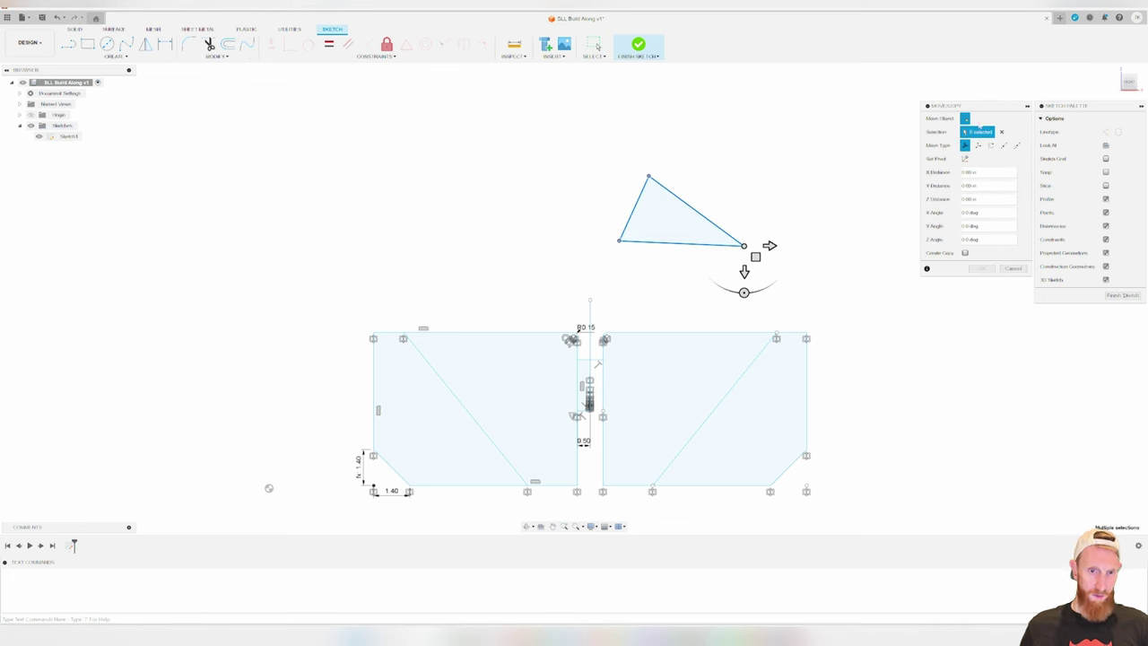
pyautogui.moveTo(984, 107); pyautogui.dragTo(900, 125)
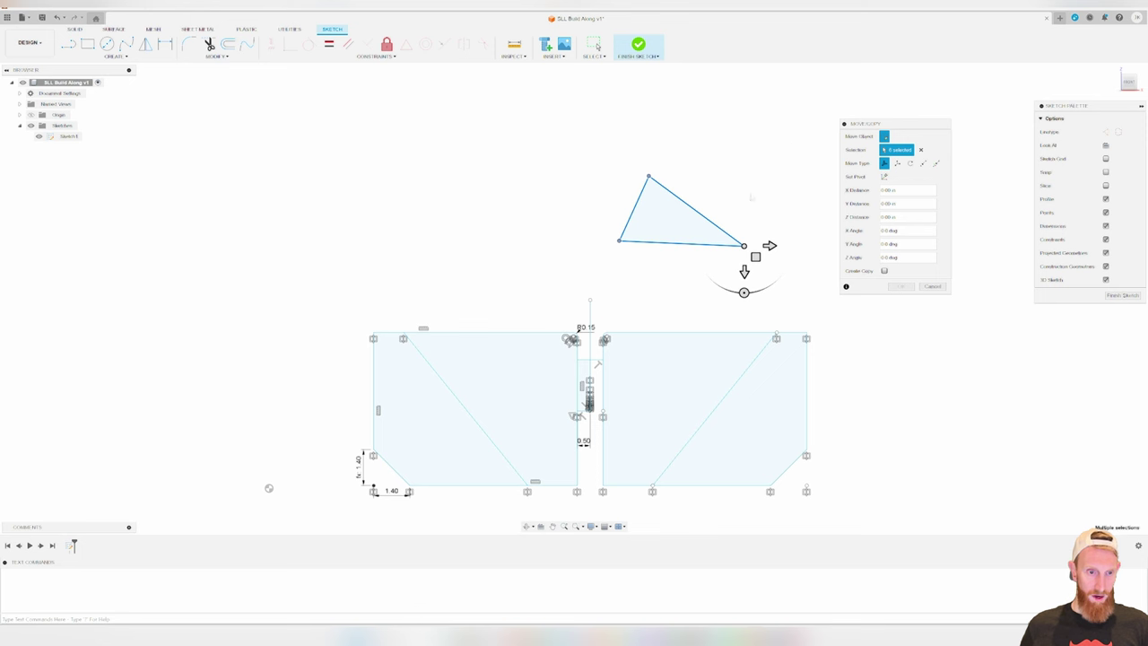
pyautogui.moveTo(769, 245); pyautogui.dragTo(653, 232)
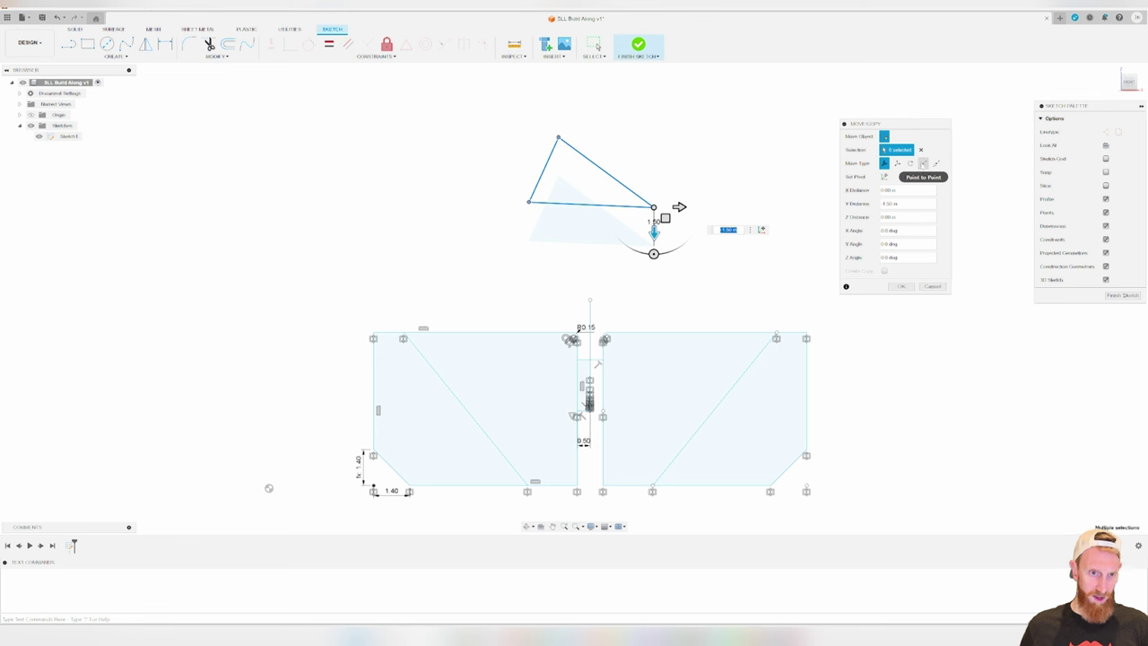
# Move the triangle point to point so its lower-right corner lands on the original profile's upper-left corner
pyautogui.click(923, 163)
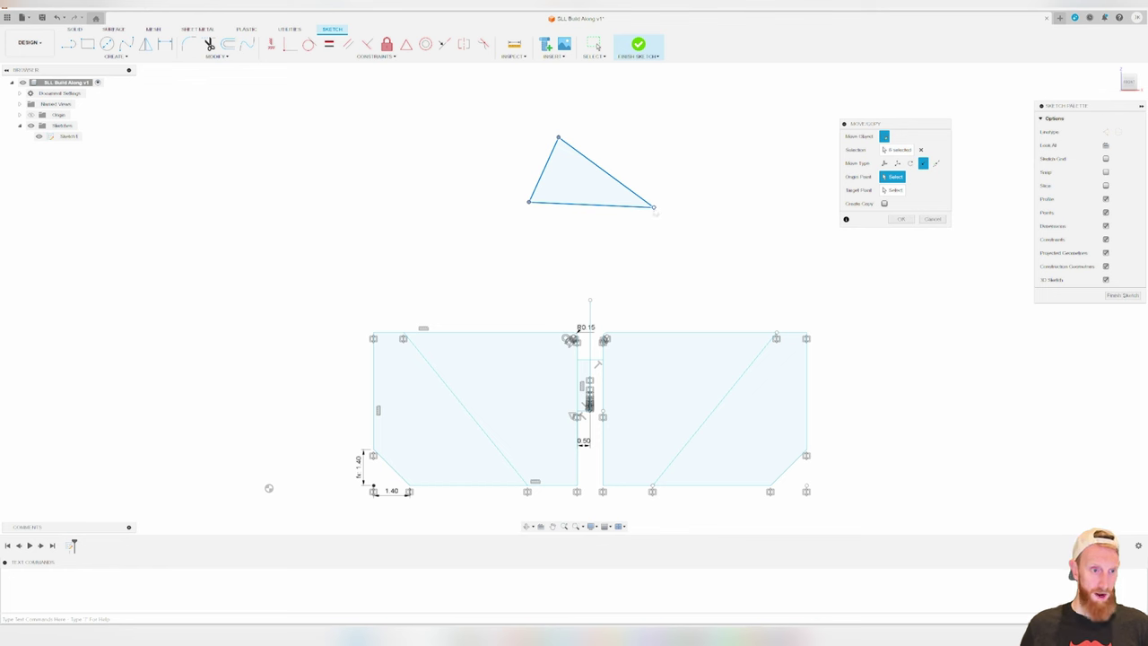
pyautogui.click(654, 208)
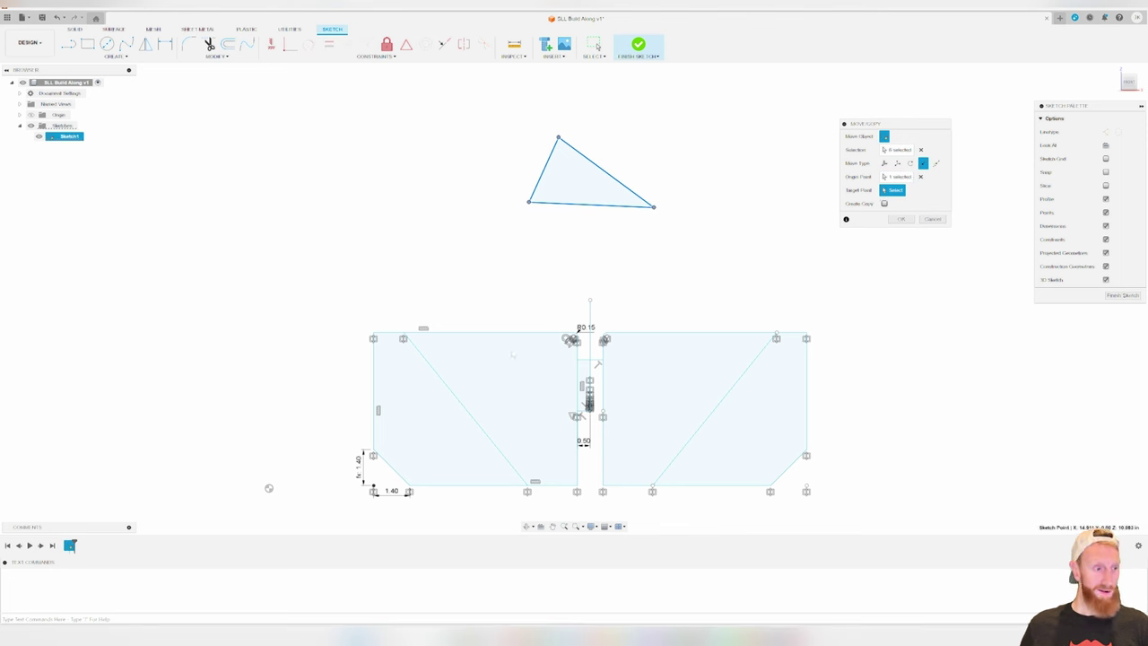
pyautogui.click(374, 337)
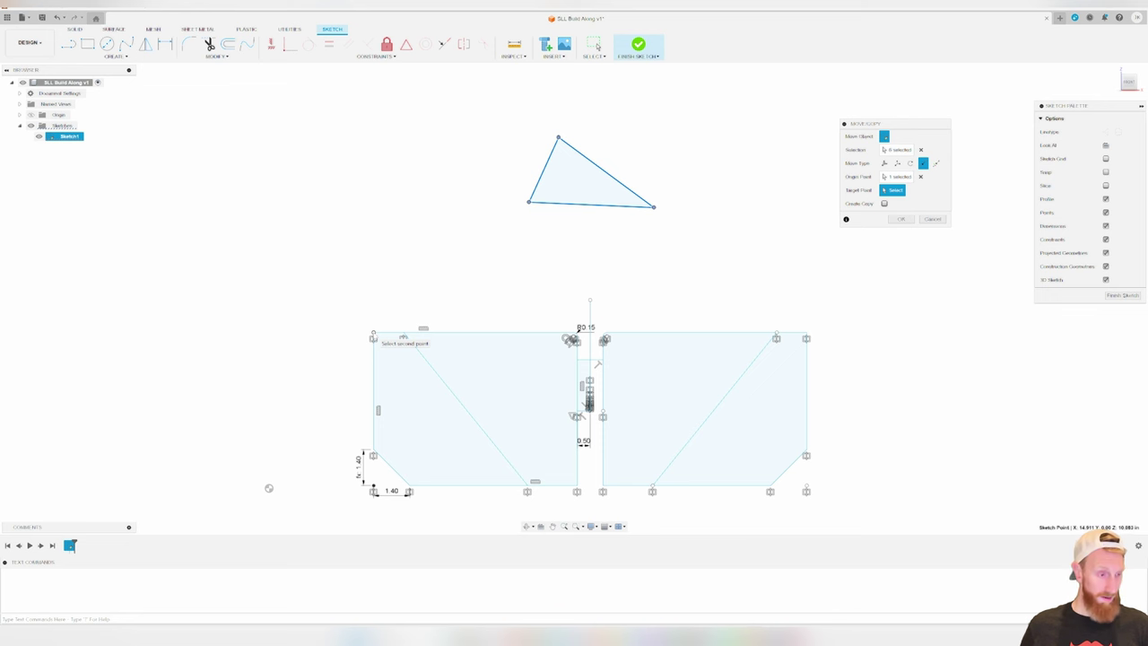
pyautogui.click(373, 333)
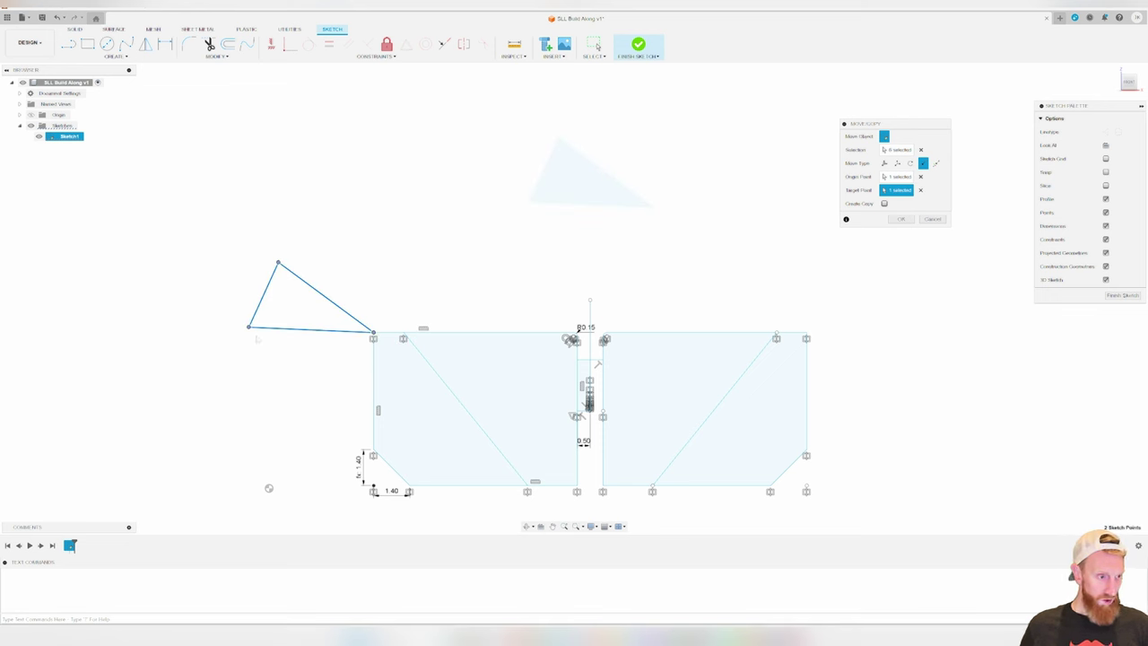
pyautogui.click(902, 219)
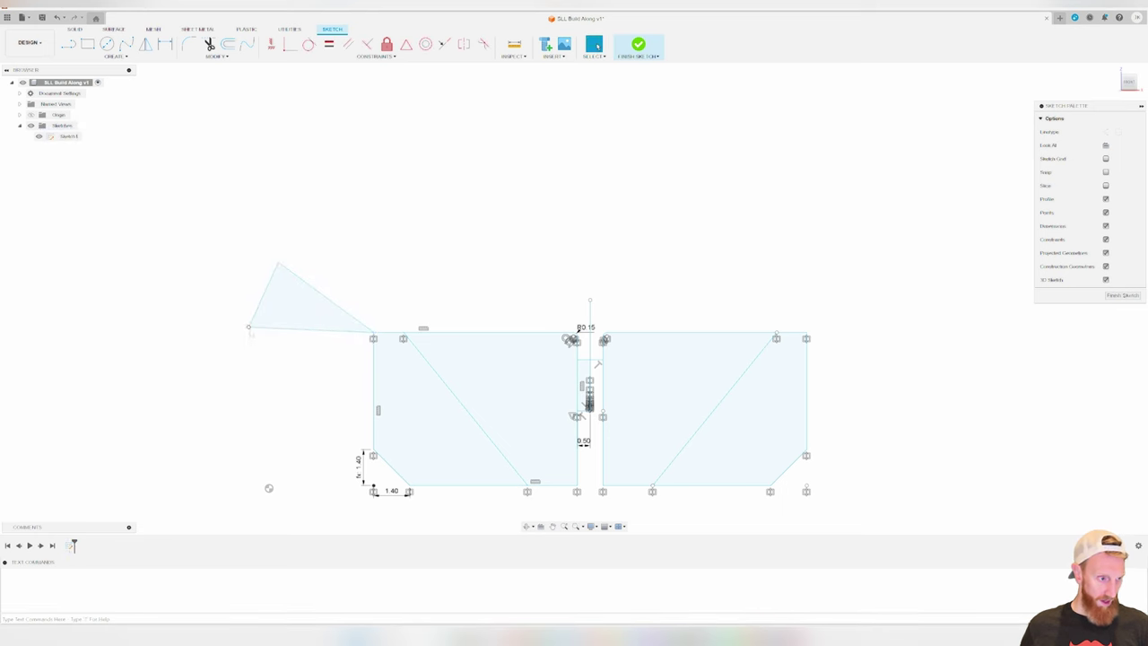
# Start a Move/Copy of the whole triangle as a copy, shifted 3.50 in straight upward
pyautogui.scroll(3, 251, 336)
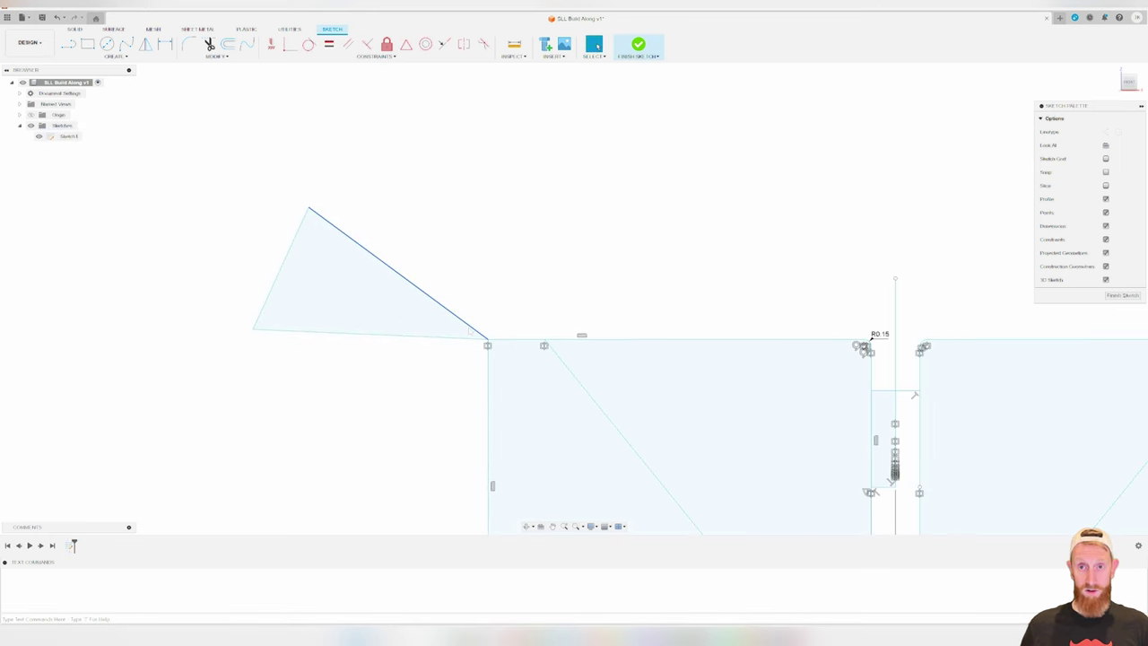
pyautogui.scroll(-2, 371, 304)
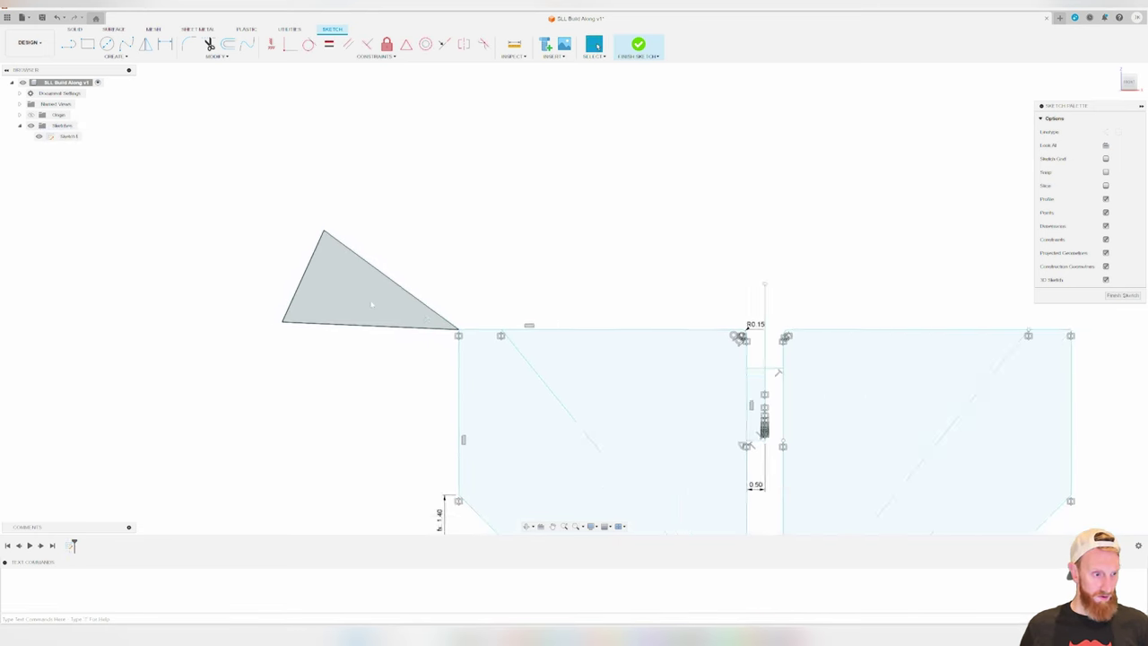
pyautogui.scroll(-2, 372, 304)
pyautogui.scroll(-2, 371, 310)
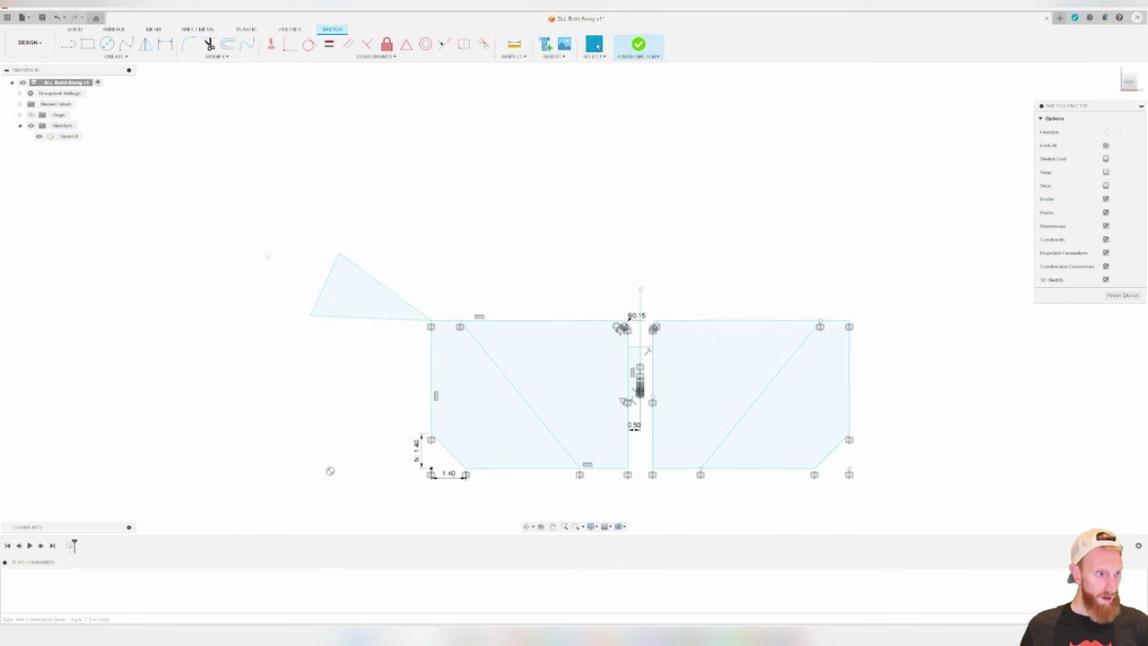
pyautogui.moveTo(266, 255); pyautogui.dragTo(453, 350)
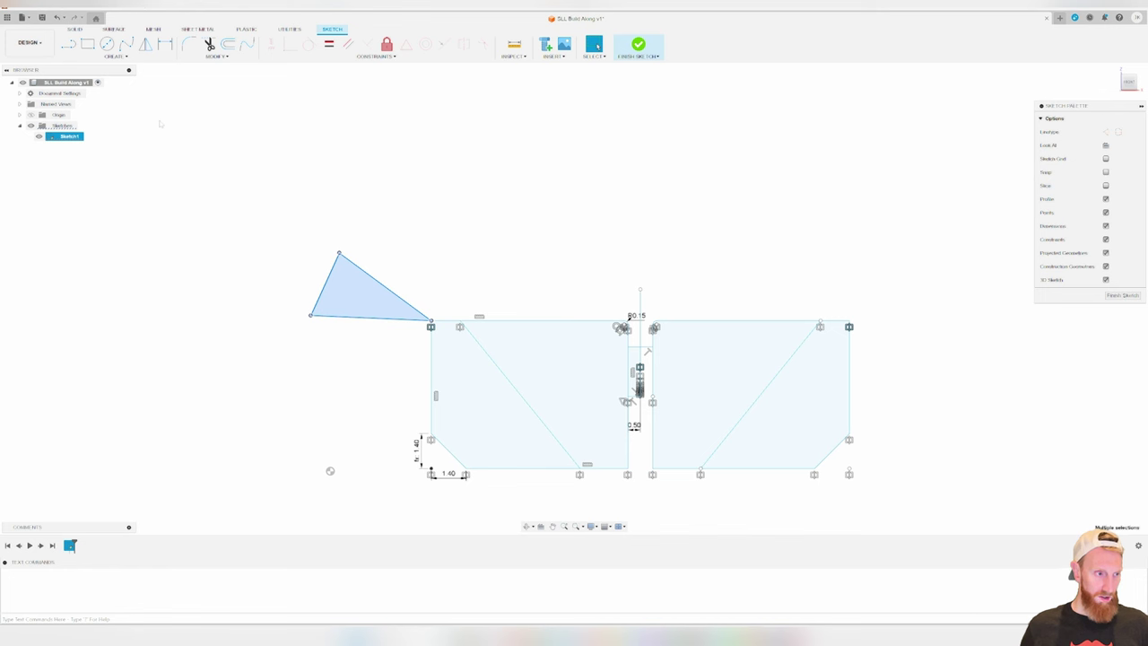
pyautogui.press('m')
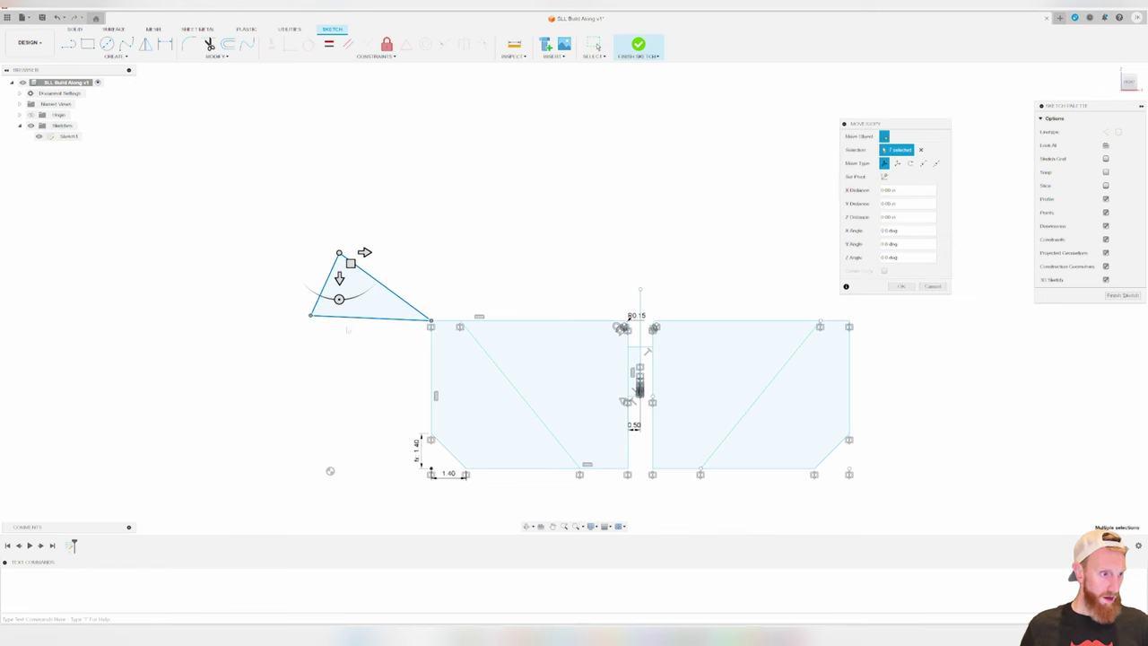
pyautogui.moveTo(339, 278); pyautogui.dragTo(339, 190)
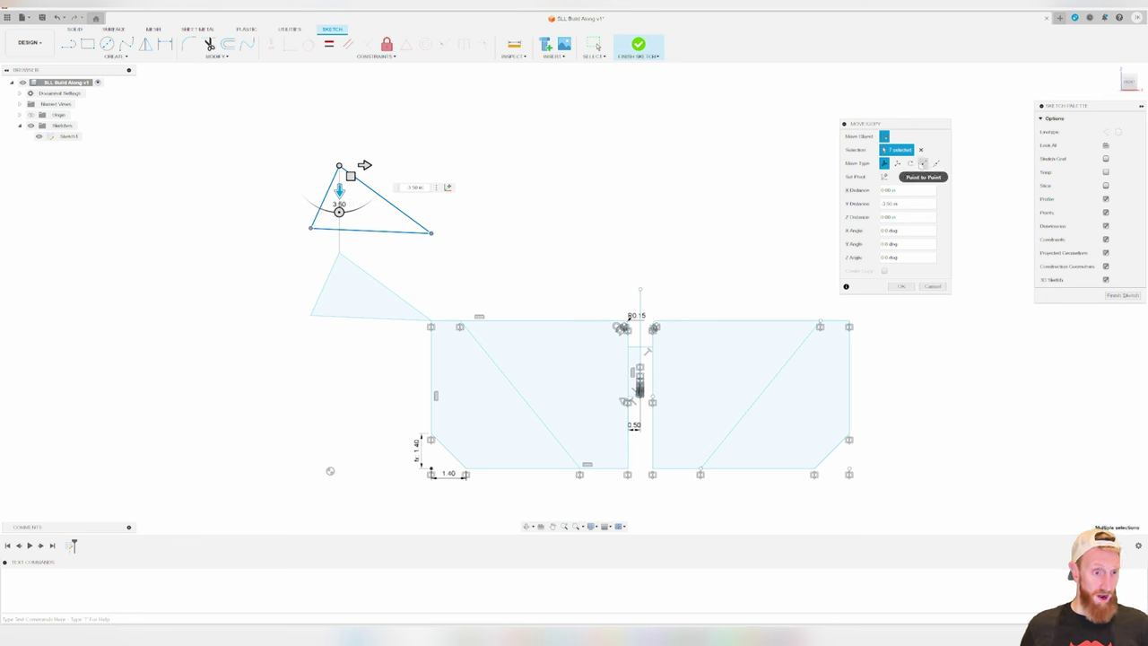
# Place the triangle copy point to point, with its lower-left corner on the mirrored profile's upper-right corner
pyautogui.click(923, 164)
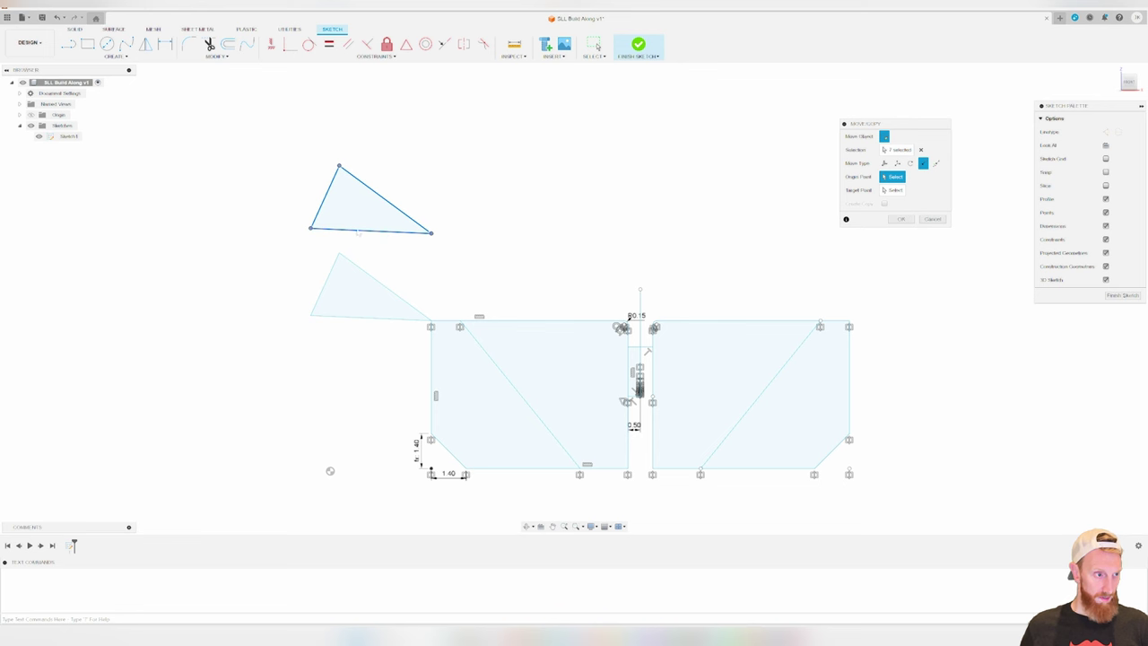
pyautogui.click(310, 227)
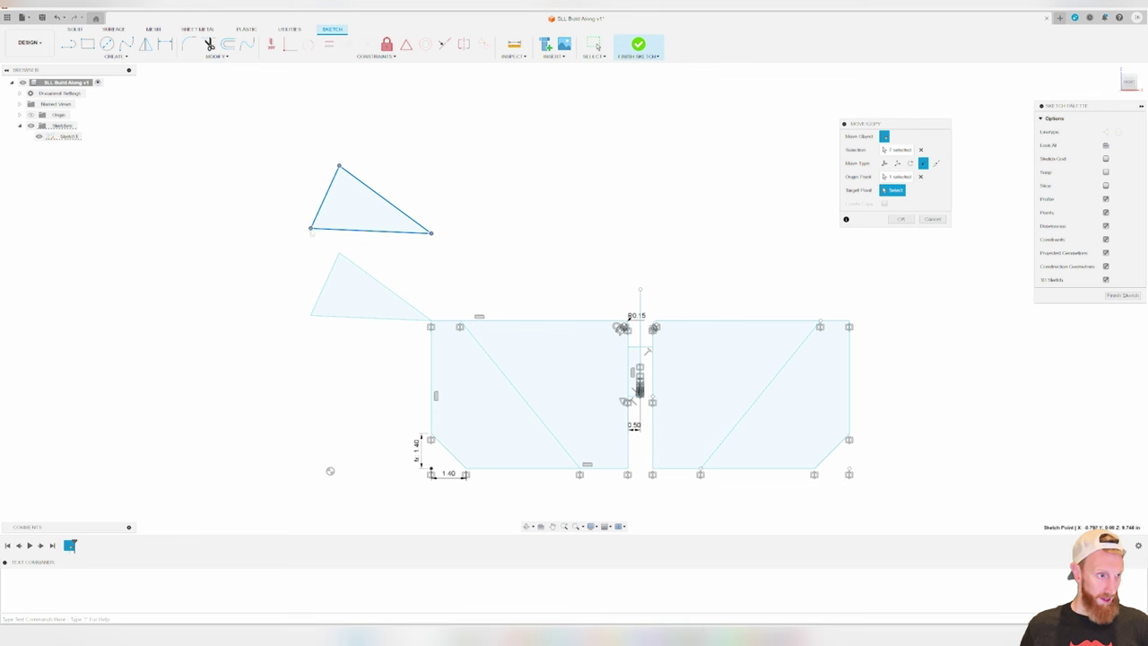
pyautogui.click(850, 320)
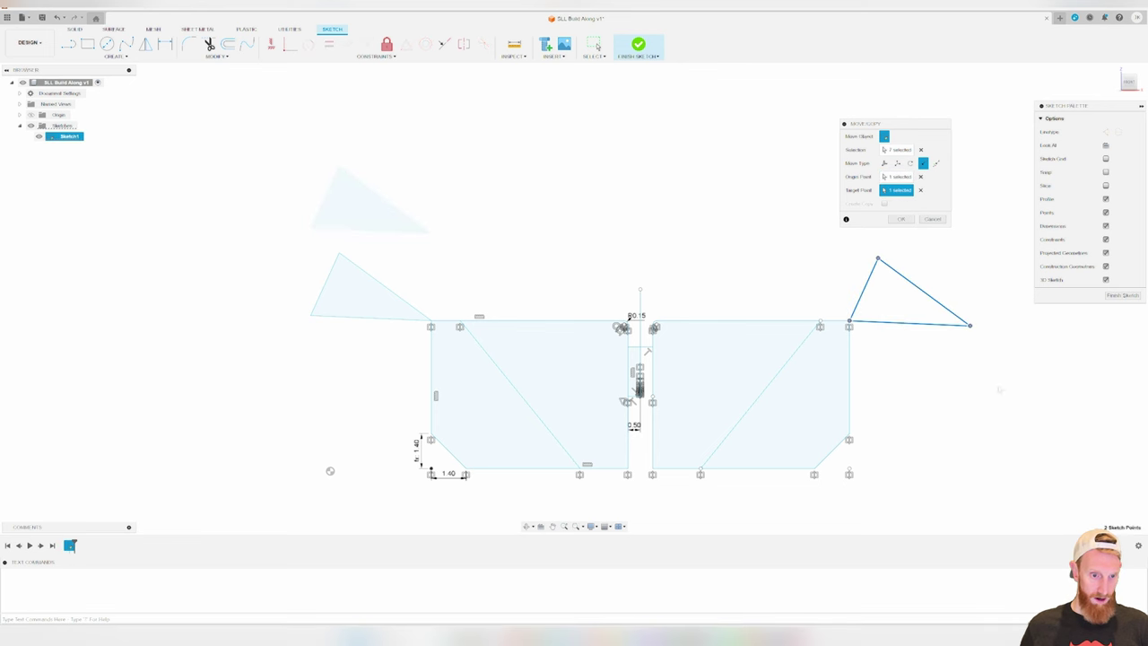
pyautogui.click(902, 219)
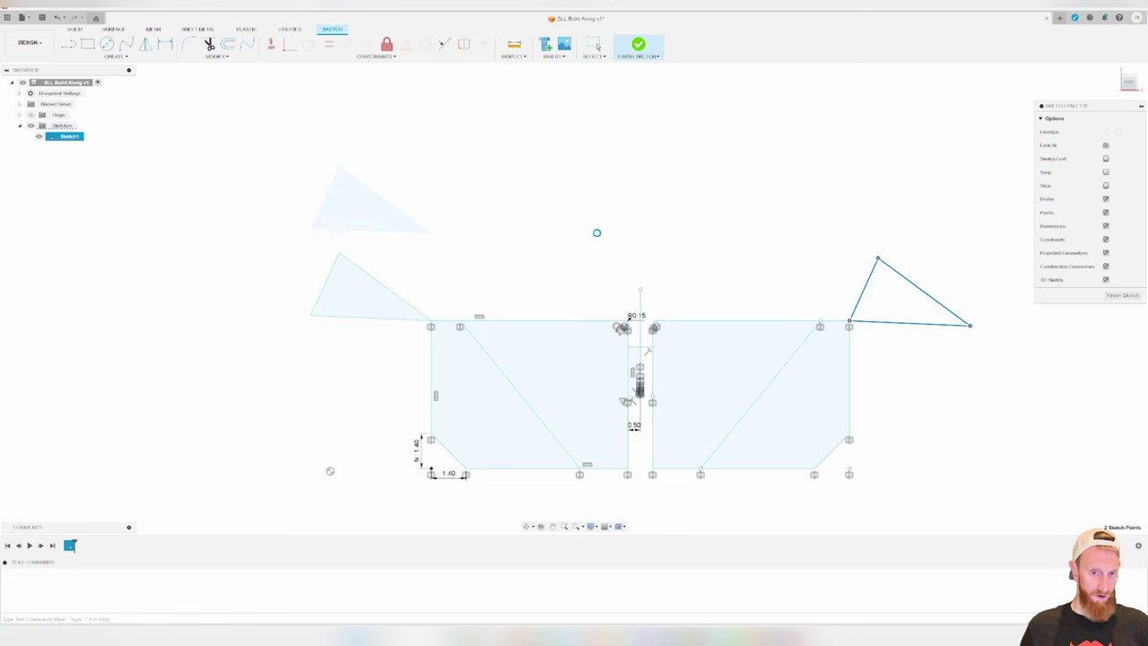
pyautogui.click(597, 235)
pyautogui.press('F6')
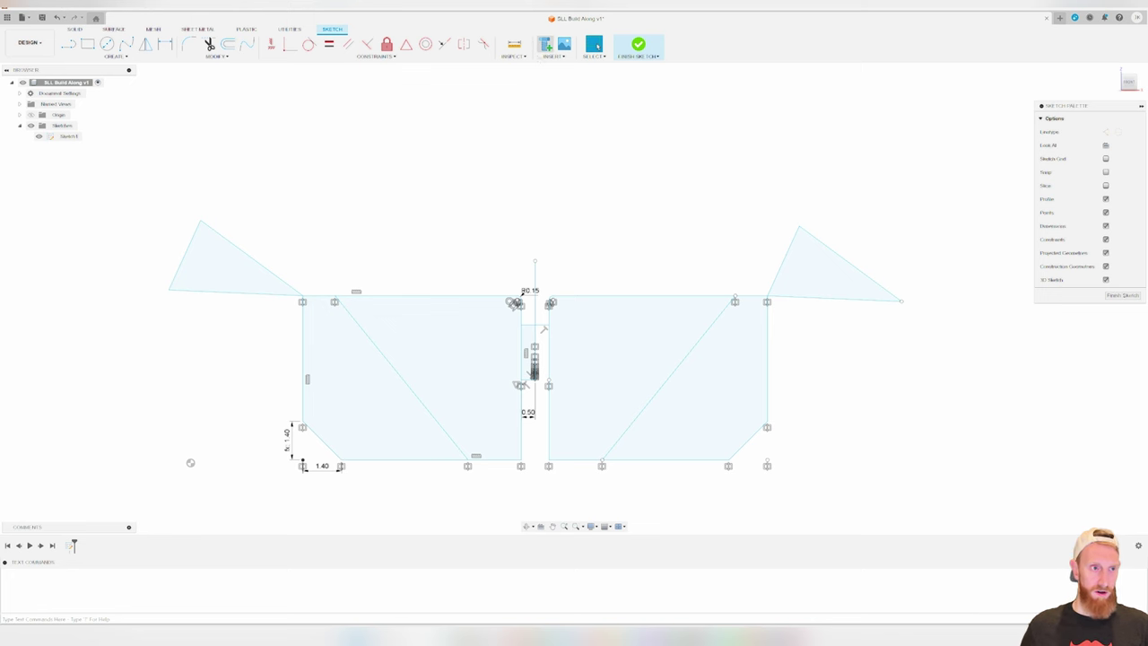
# Measure the length of the left triangle's upper sloping edge, then clear that selection
pyautogui.click(514, 45)
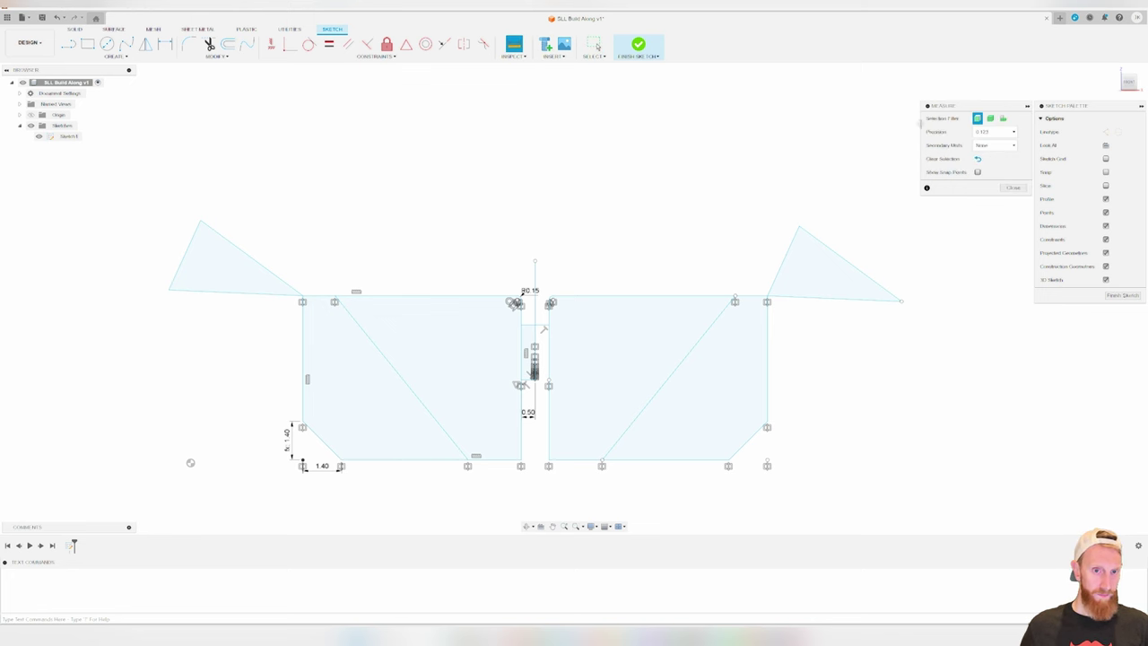
pyautogui.moveTo(943, 106)
pyautogui.mouseDown()
pyautogui.moveTo(353, 120)
pyautogui.moveTo(397, 117)
pyautogui.mouseUp()
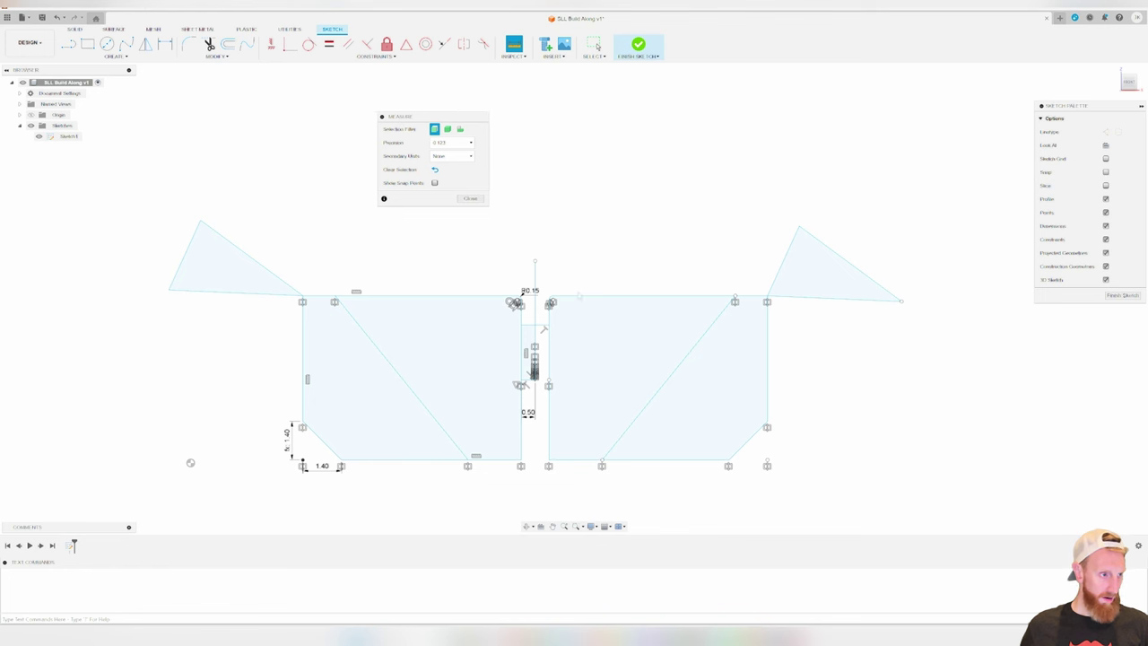
pyautogui.click(253, 260)
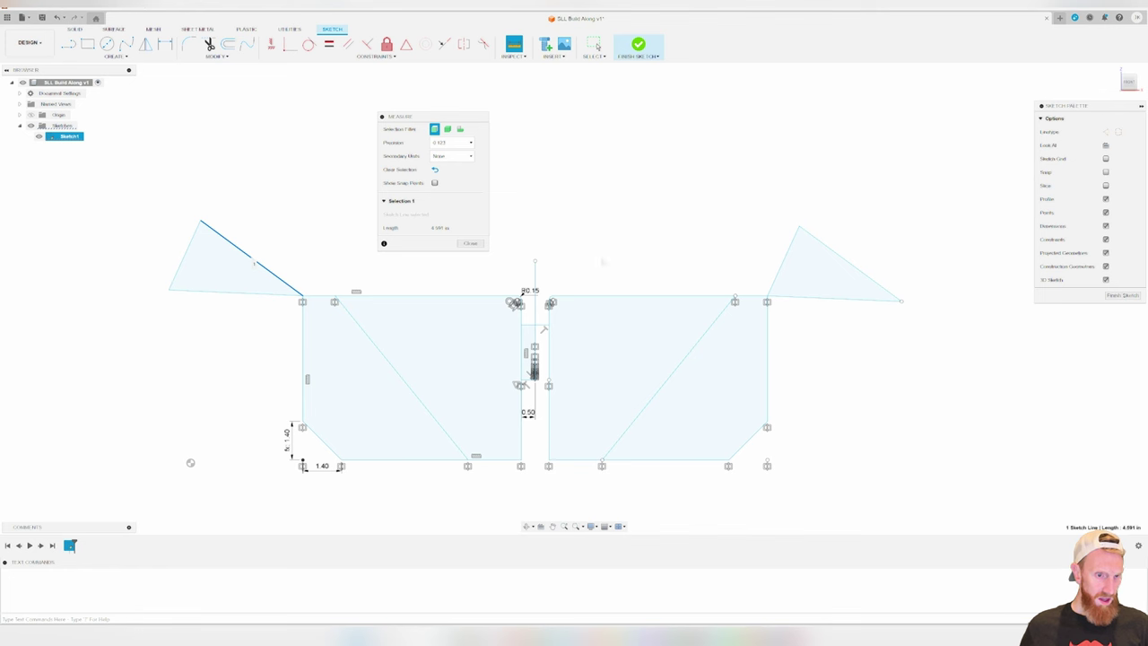
pyautogui.click(305, 288)
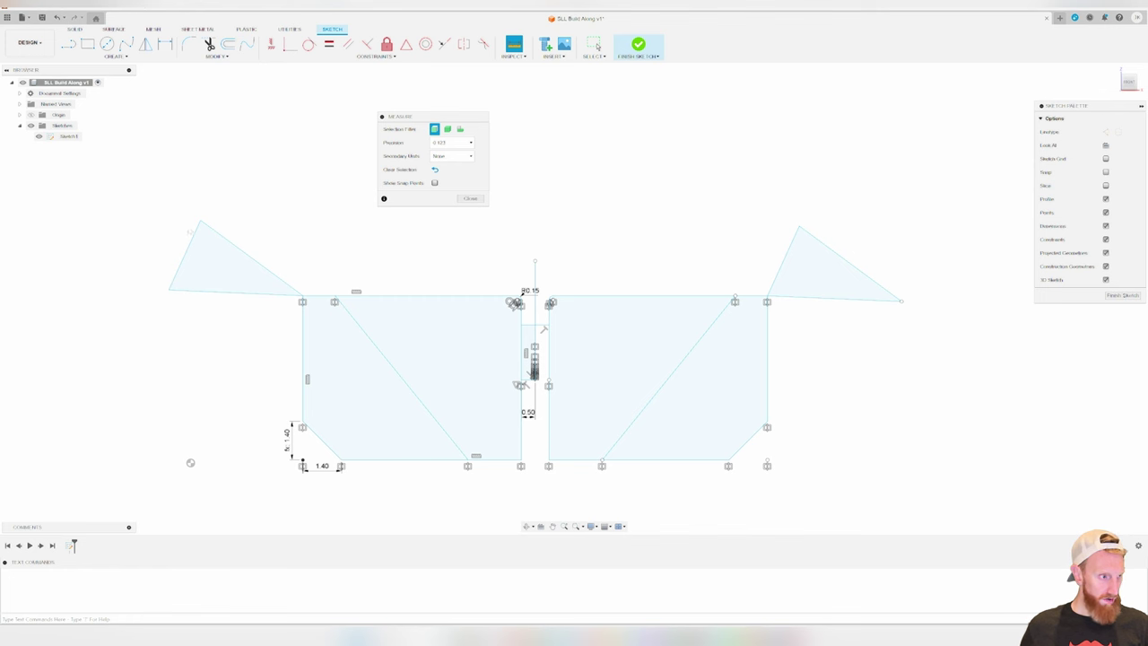
# Measure the distance between the top corners of the left and right triangles
pyautogui.click(200, 220)
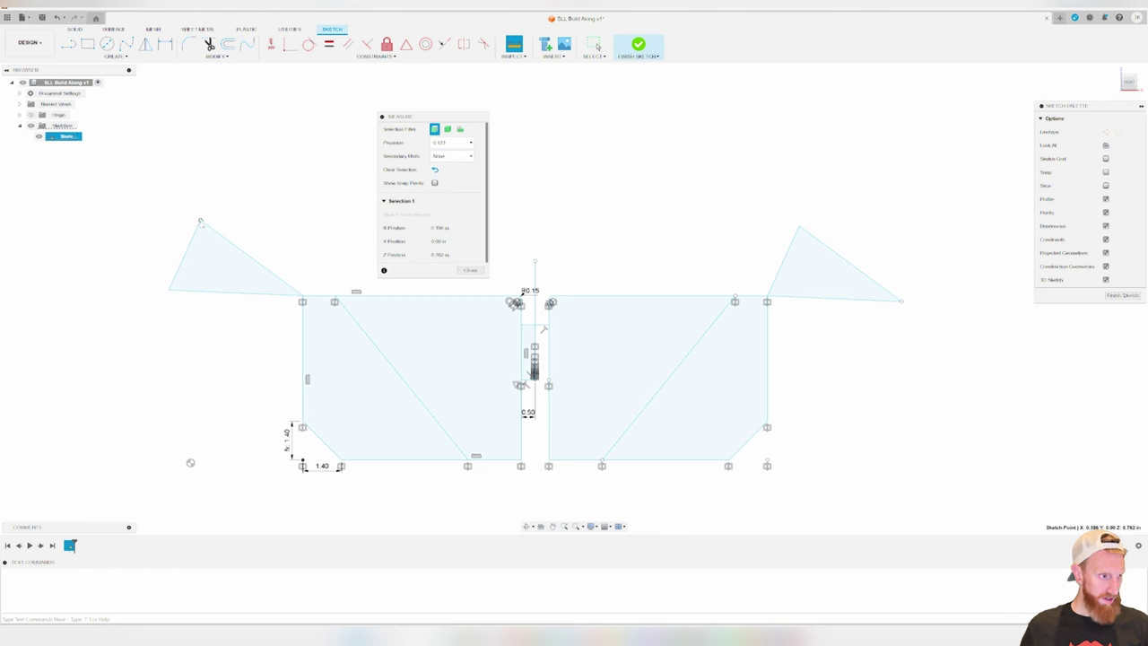
pyautogui.click(799, 229)
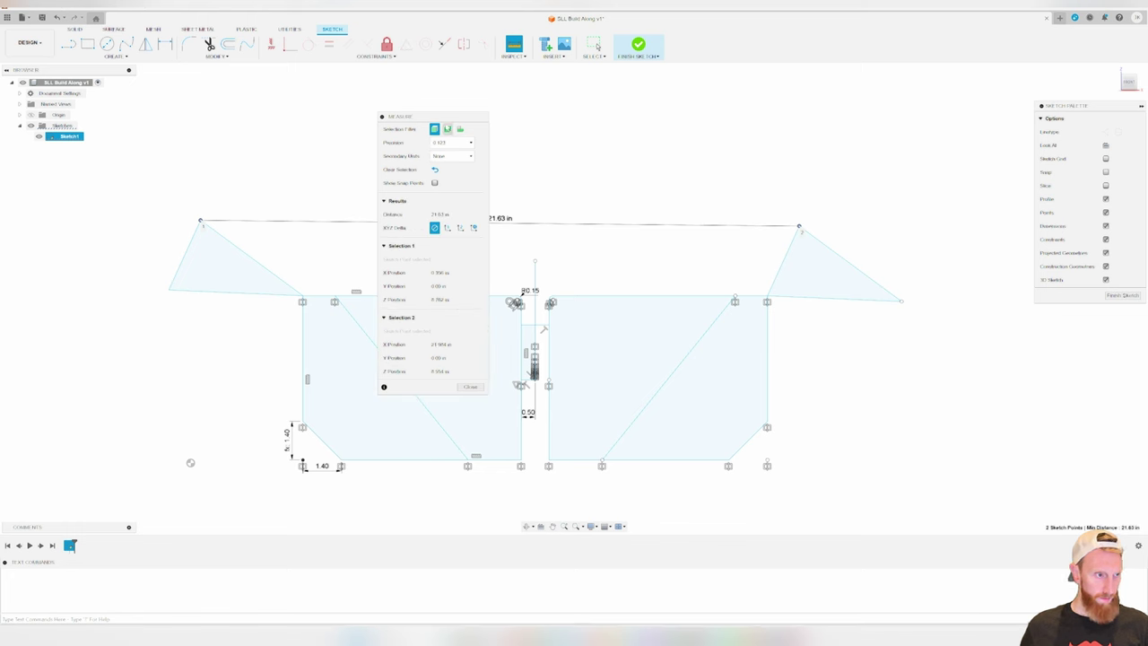
pyautogui.moveTo(443, 121)
pyautogui.mouseDown()
pyautogui.moveTo(1101, 104)
pyautogui.moveTo(1007, 99)
pyautogui.moveTo(980, 82)
pyautogui.mouseUp()
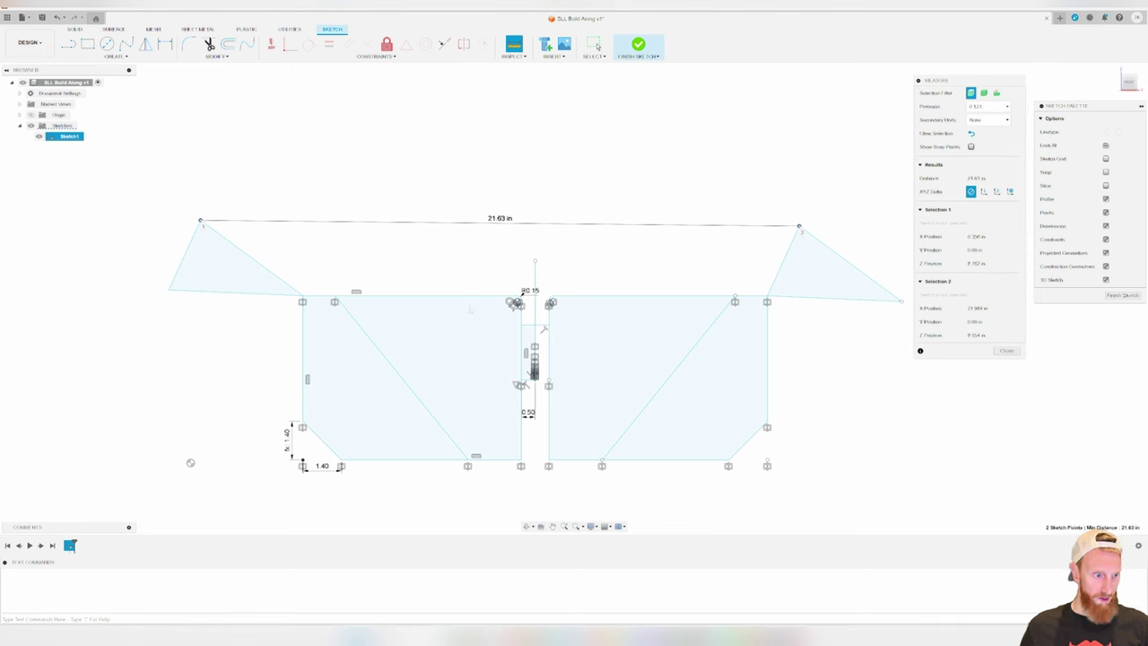
# Draw a center-diameter circle with a radius of about 1.5 in above the left profile and measure it
pyautogui.press('c')
pyautogui.click(486, 138)
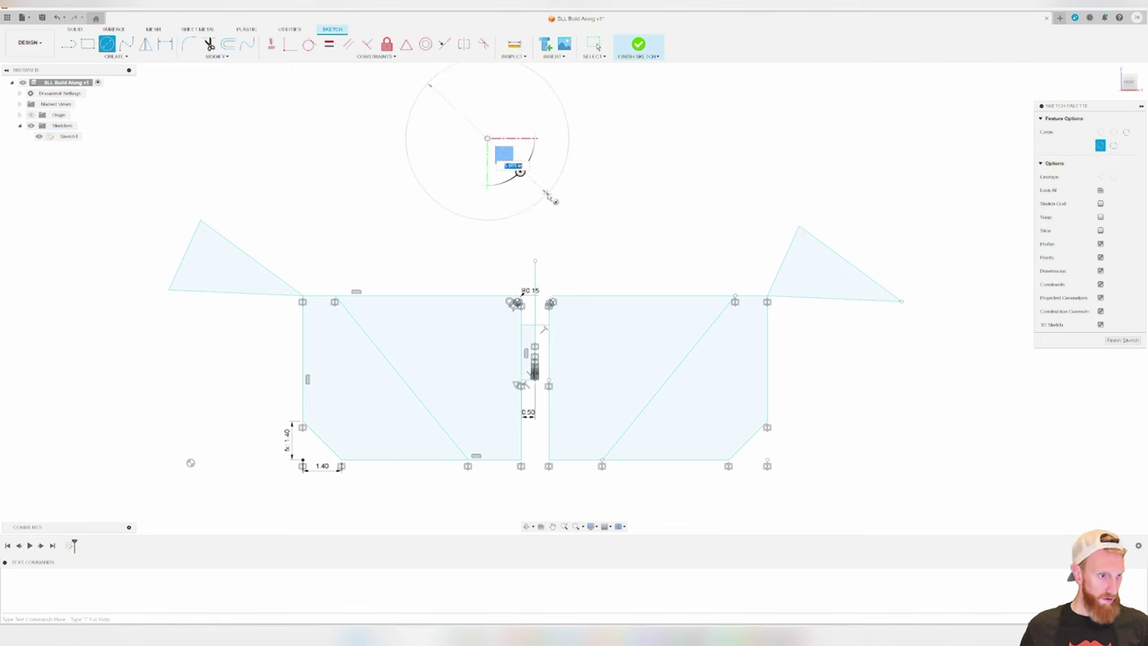
pyautogui.click(525, 184)
pyautogui.press('i')
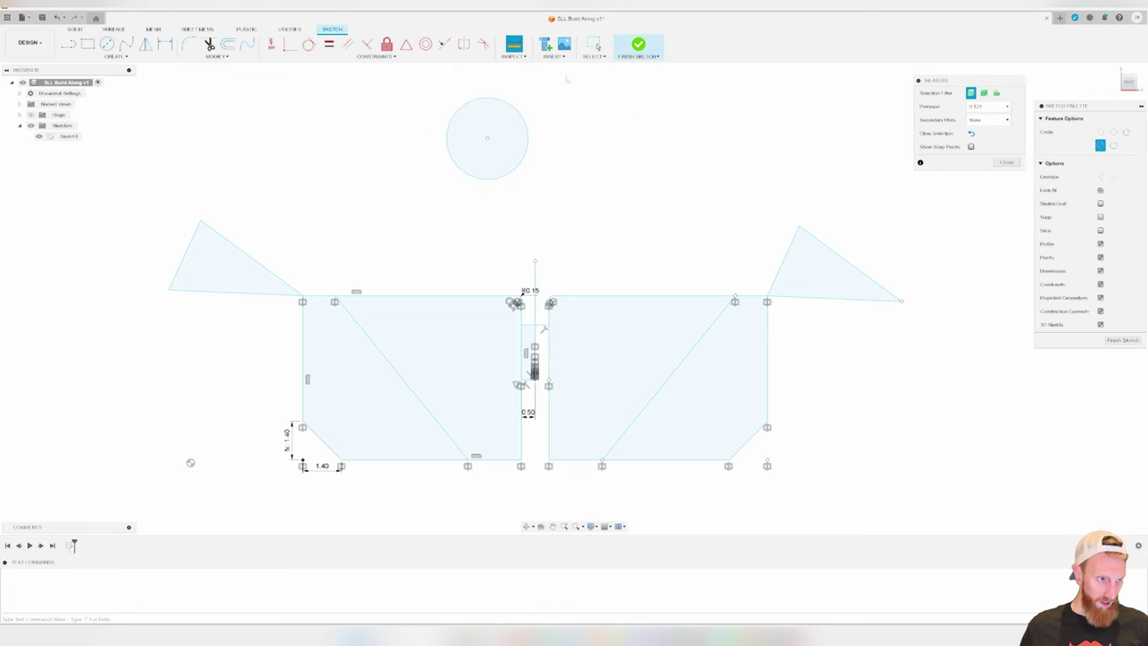
pyautogui.click(529, 139)
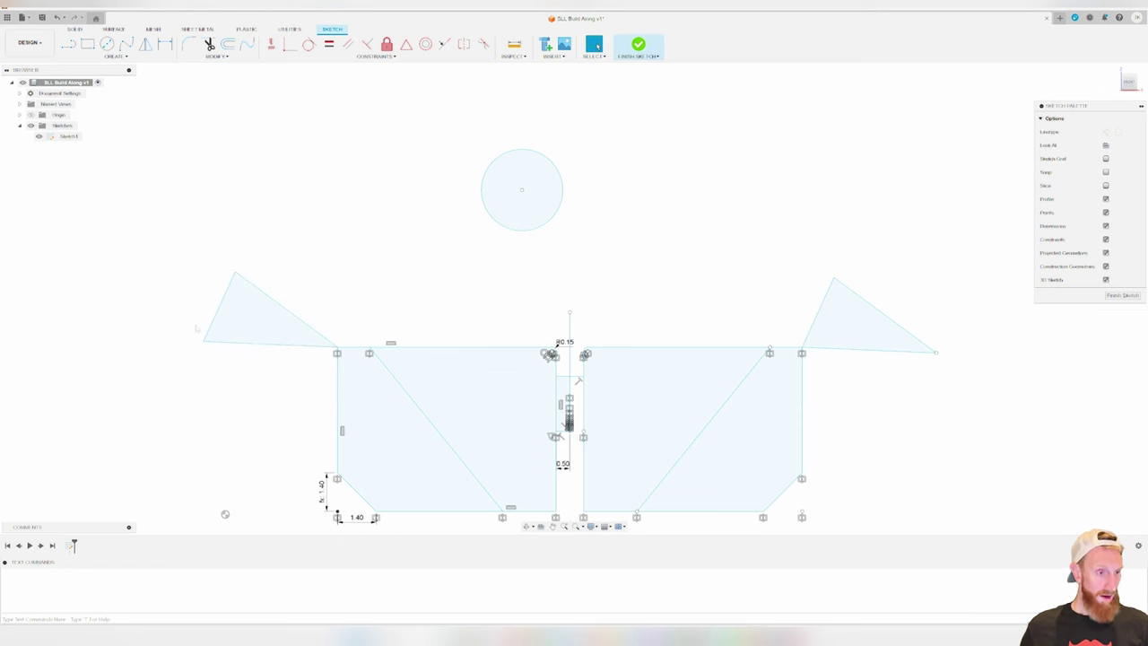
# Draw a helper line about 3.2 in long, running upward from the midpoint of the left triangle's upper sloping edge
pyautogui.moveTo(197, 274); pyautogui.dragTo(300, 285, button='middle')
pyautogui.scroll(1, 332, 278)
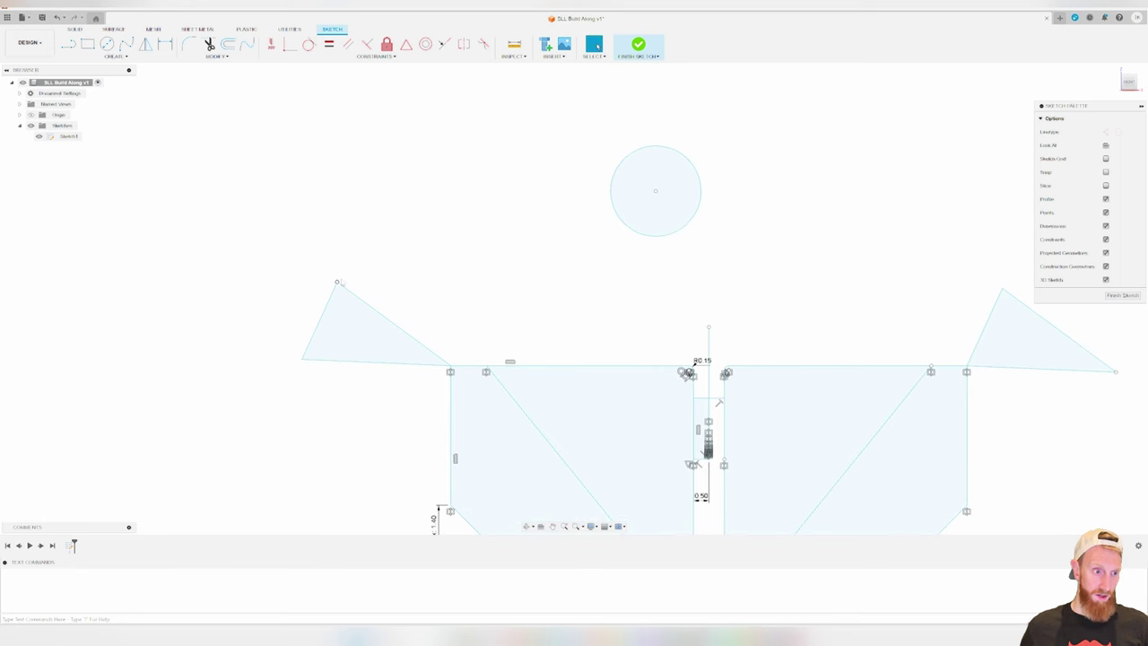
pyautogui.scroll(1, 332, 275)
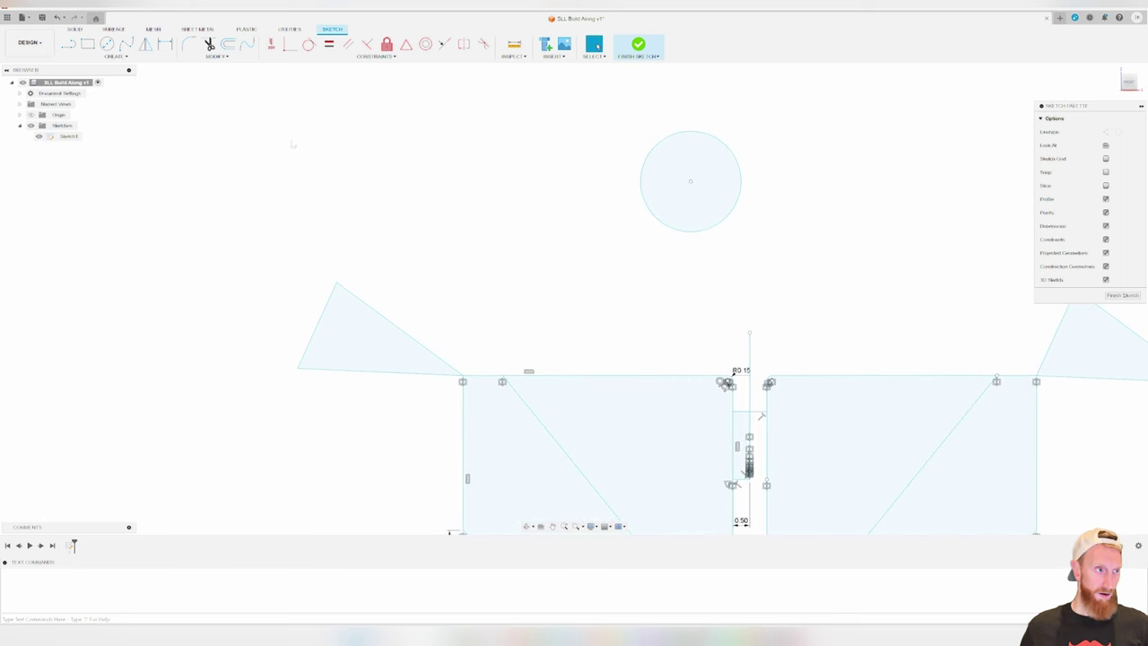
pyautogui.click(69, 44)
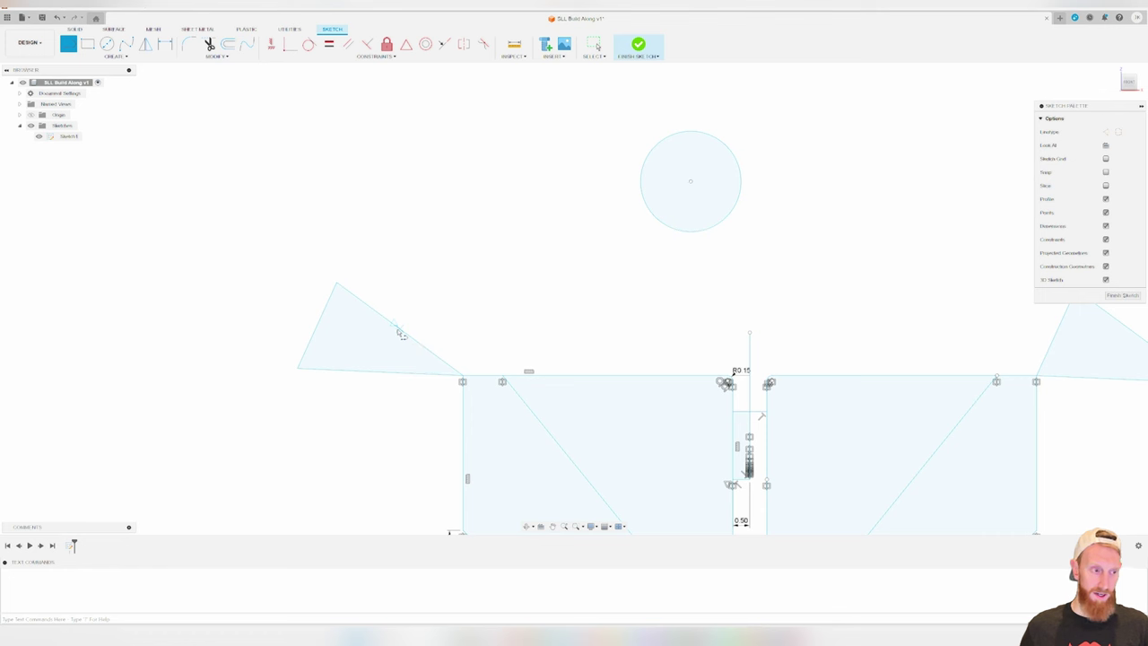
pyautogui.click(395, 332)
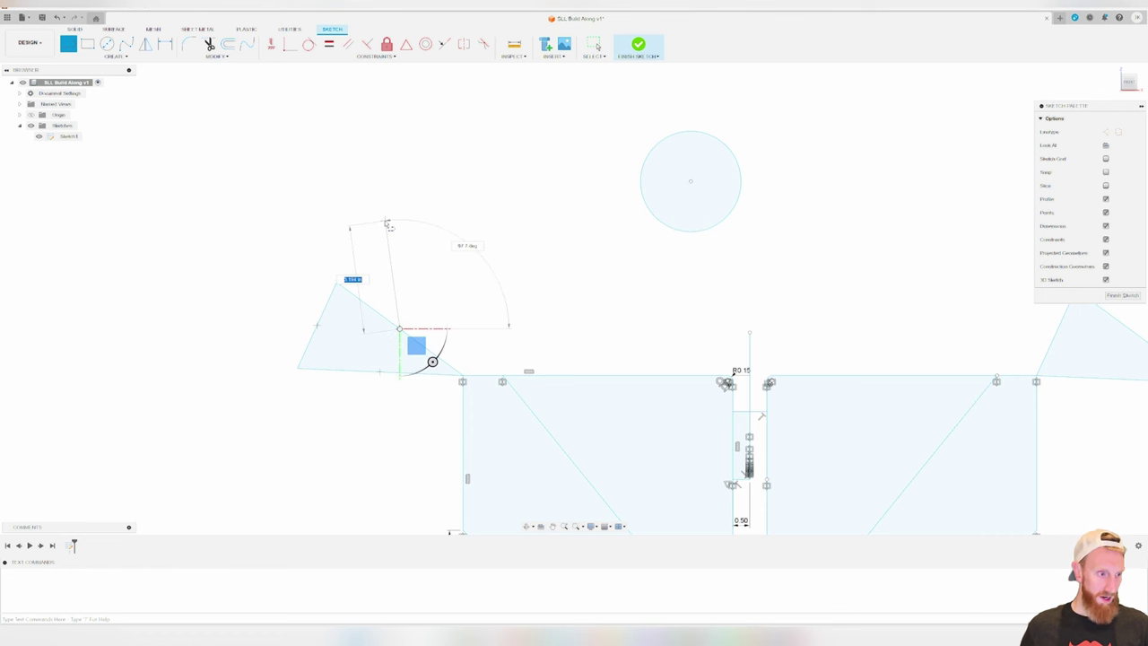
pyautogui.click(384, 220)
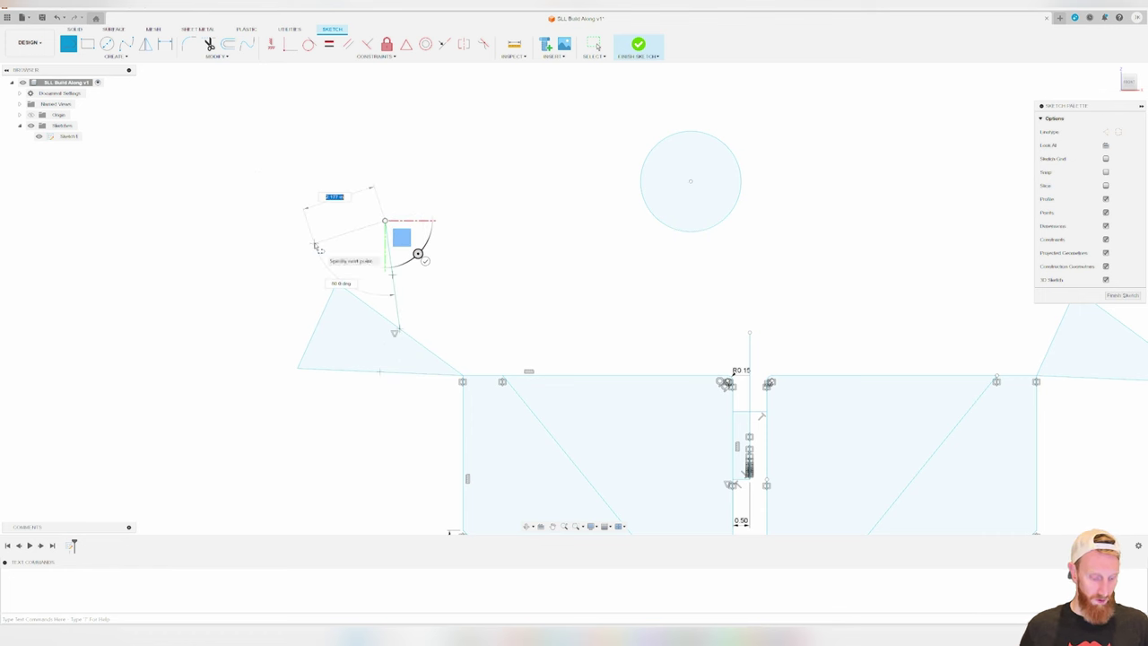
pyautogui.press('Escape')
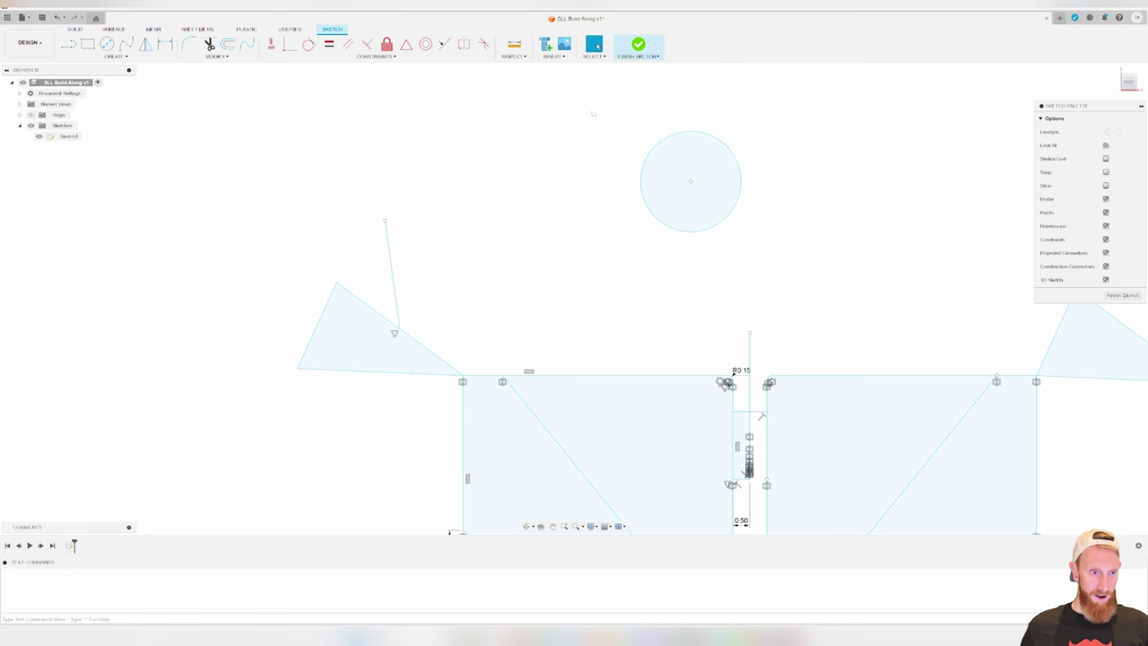
# Move the circle point to point so its center lands on the midpoint of the left triangle's sloping edge
pyautogui.moveTo(592, 113); pyautogui.dragTo(835, 304)
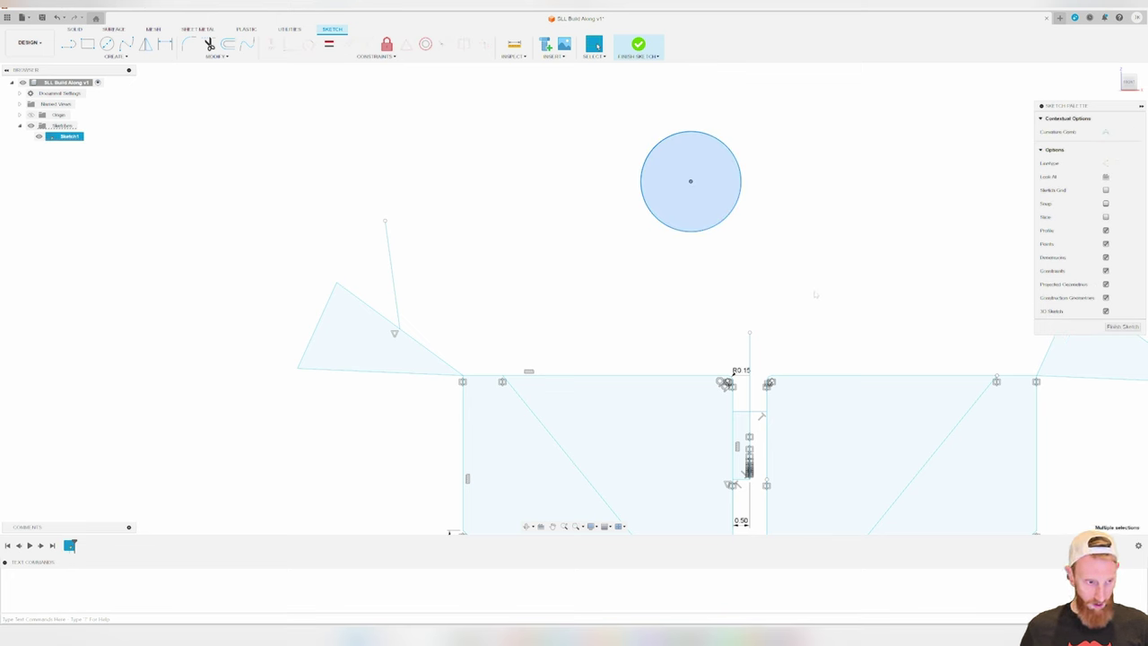
pyautogui.press('m')
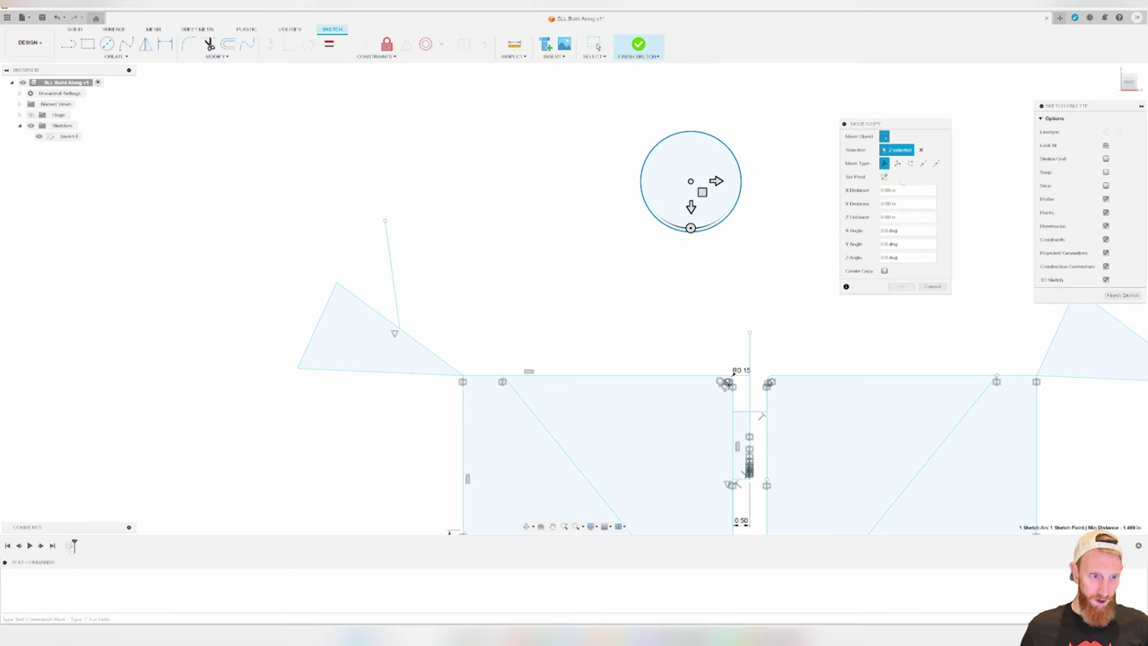
pyautogui.click(923, 163)
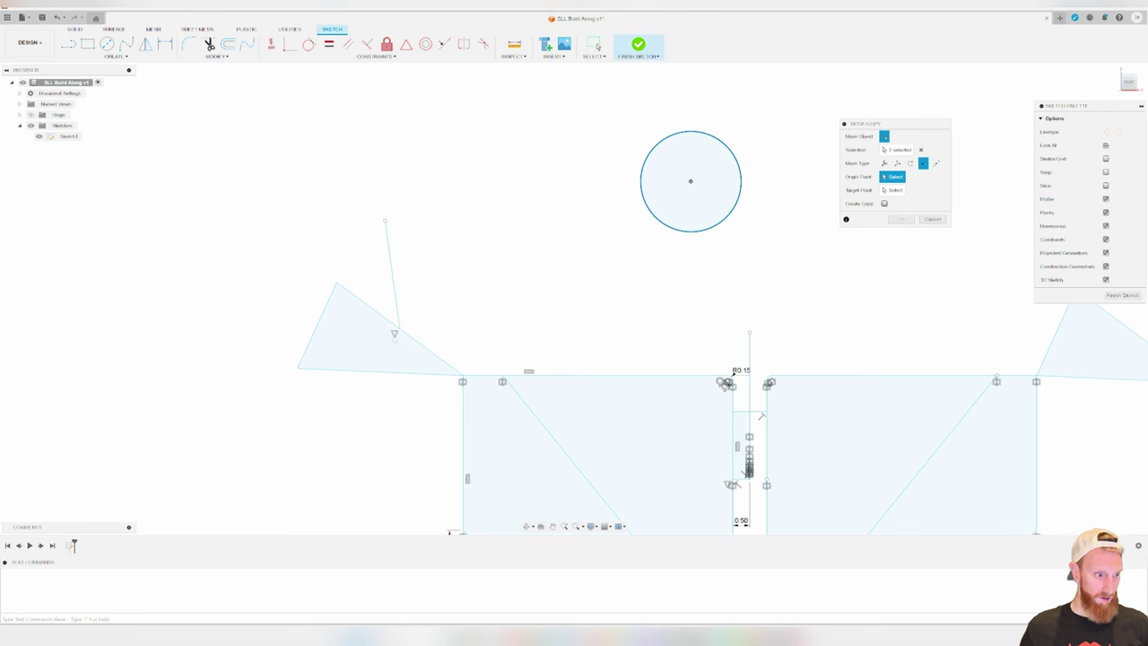
pyautogui.click(399, 329)
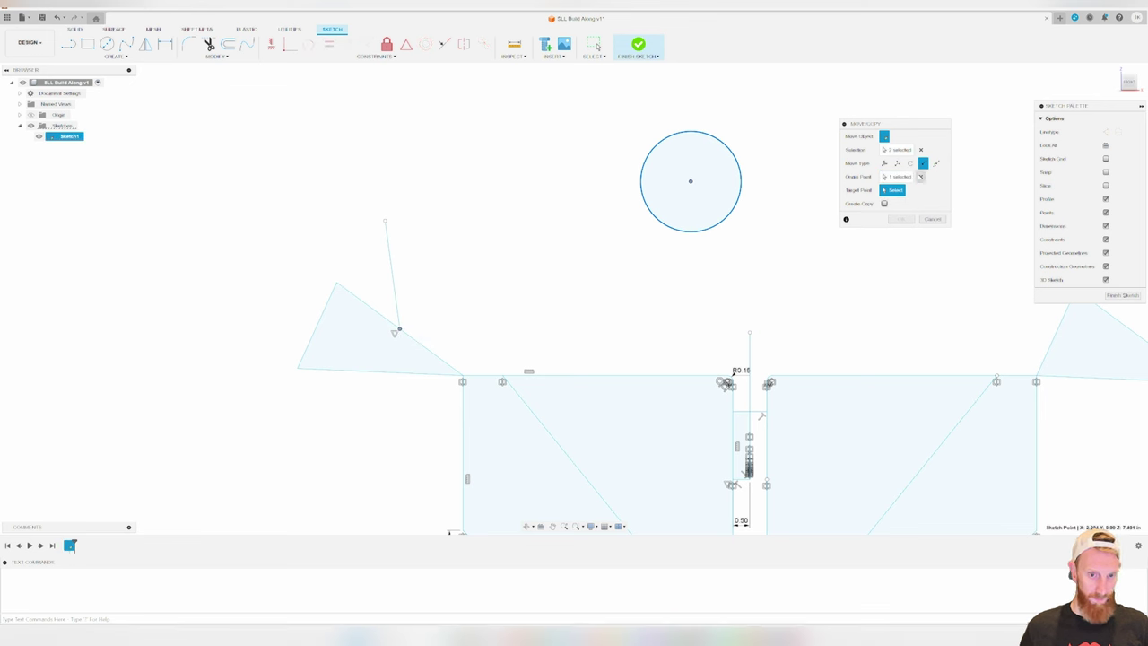
pyautogui.click(921, 176)
pyautogui.click(692, 181)
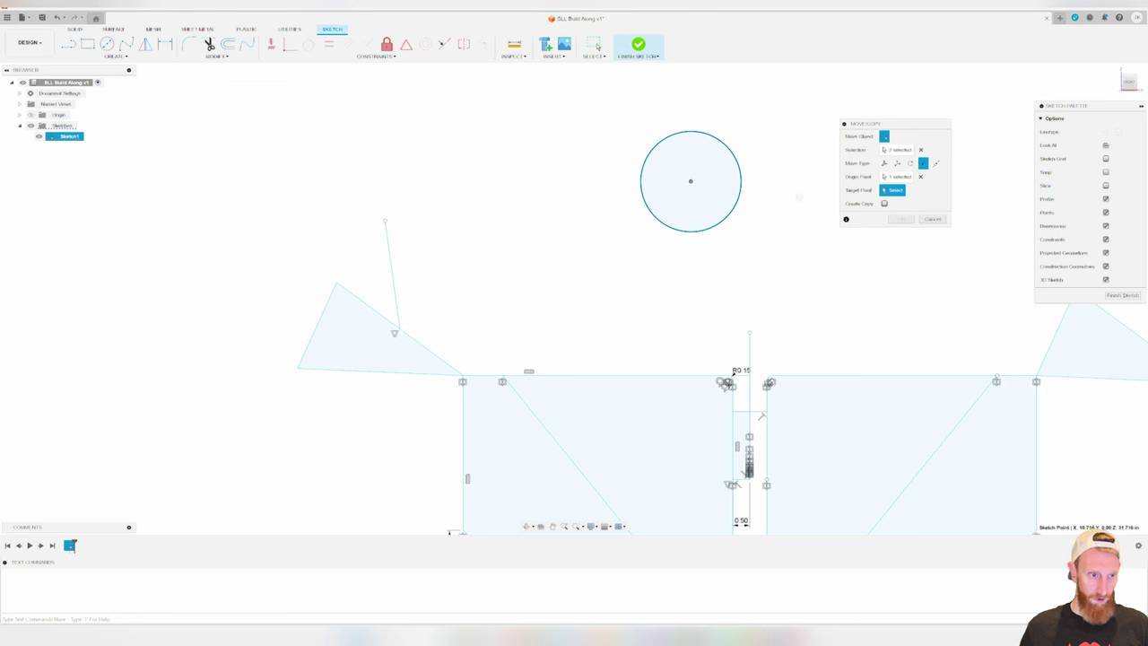
pyautogui.click(399, 330)
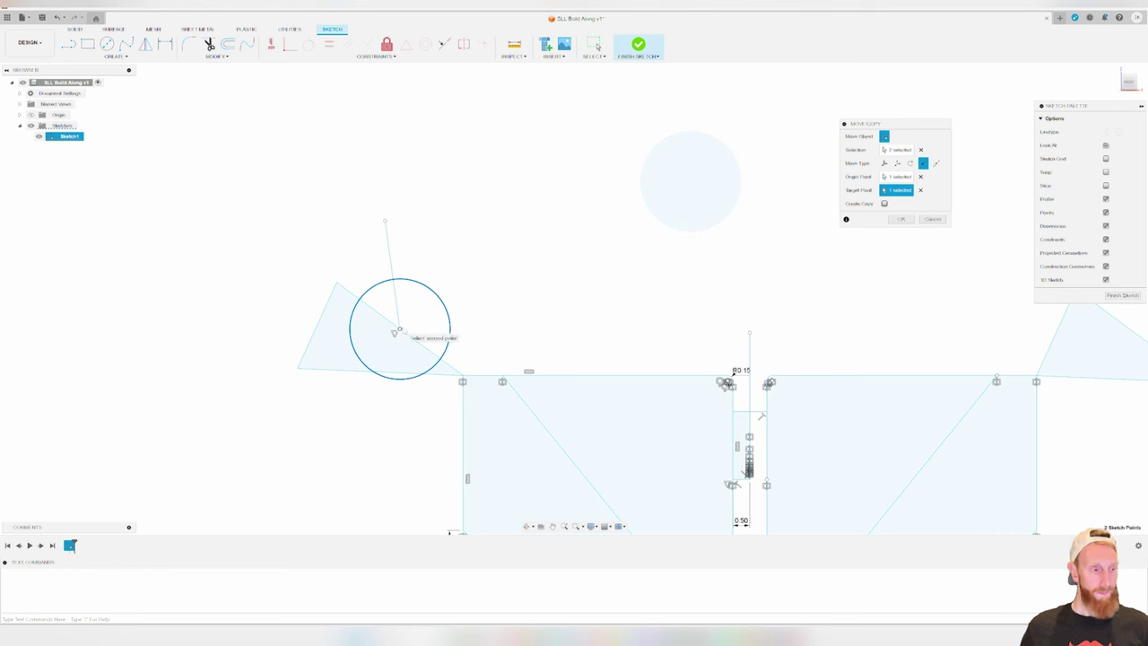
pyautogui.click(901, 219)
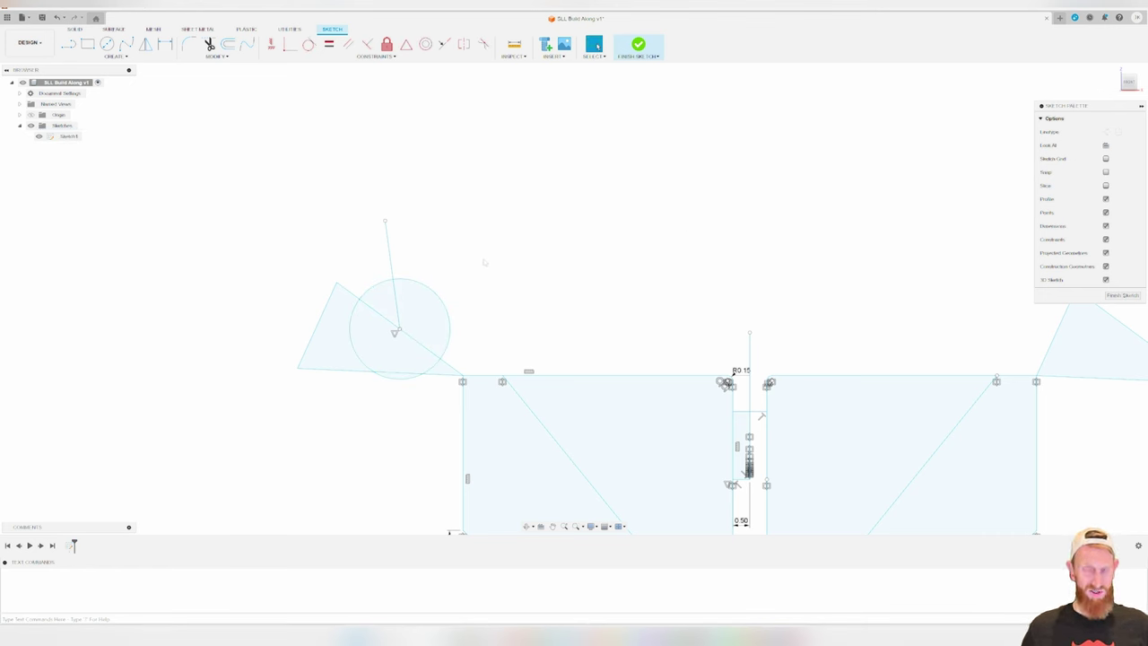
# Delete the helper line above the left triangle, and undo both that deletion and the circle's move
pyautogui.click(394, 262)
pyautogui.press('Delete')
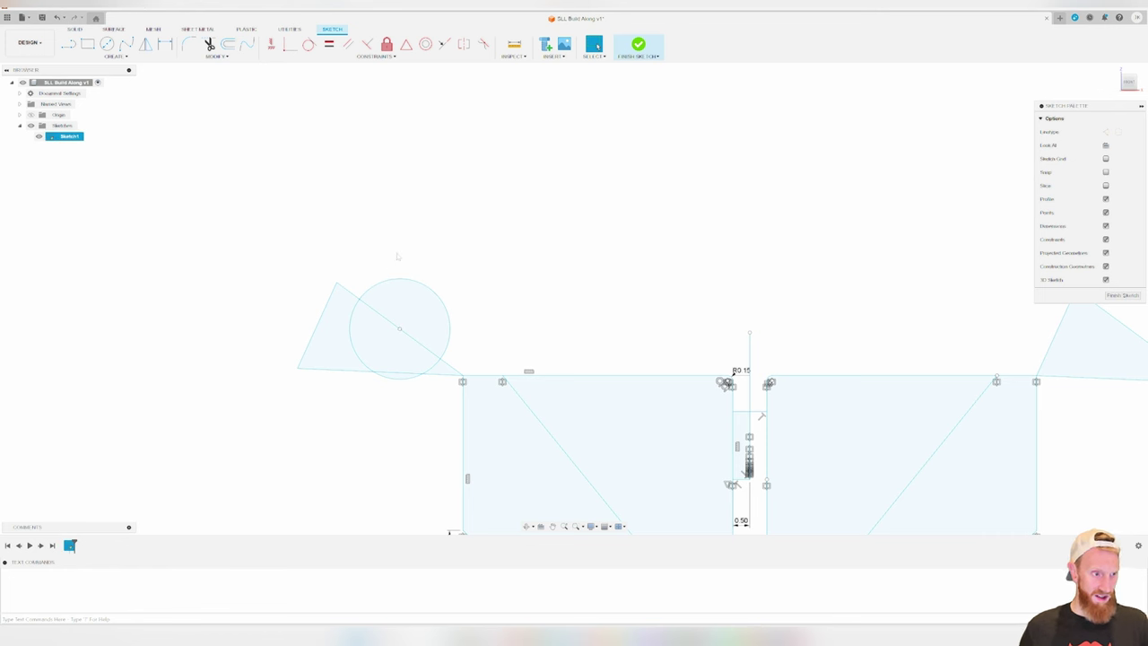
pyautogui.hotkey('ctrl', 'z')
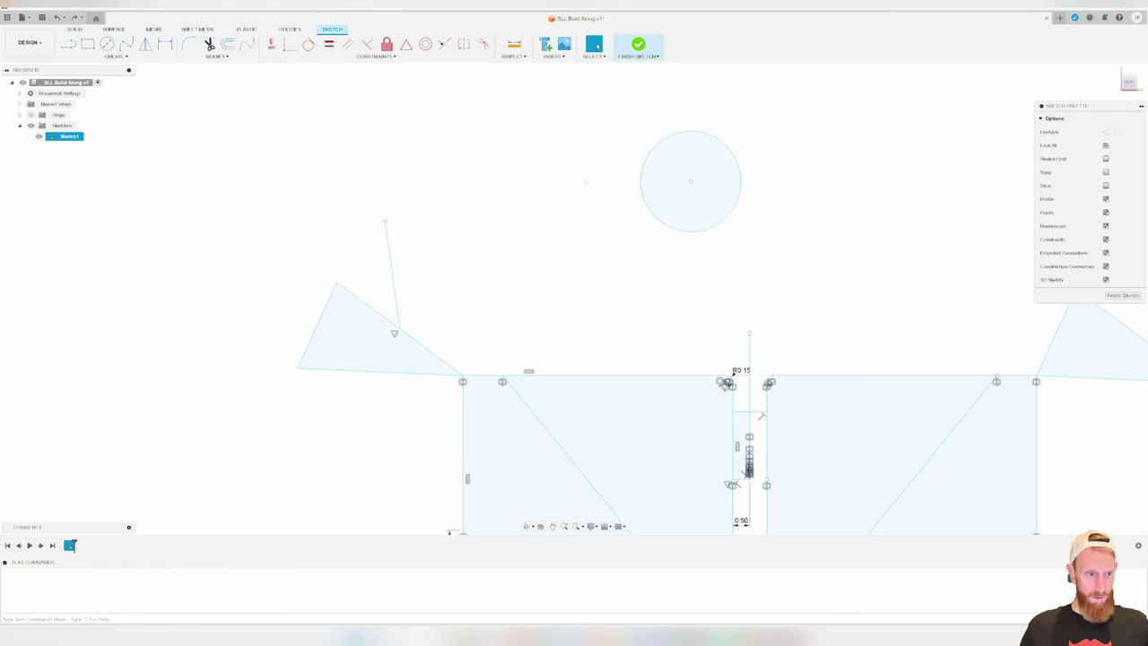
# Draw a horizontal line from the circle's center to the leftmost point of its circumference
pyautogui.click(68, 43)
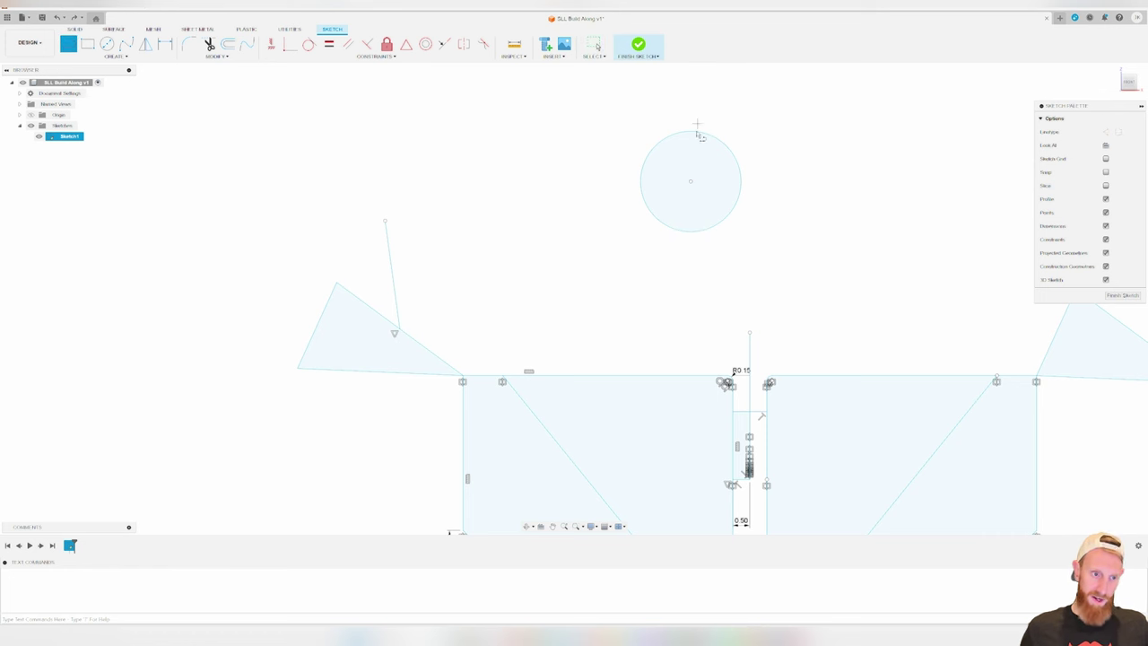
pyautogui.click(689, 182)
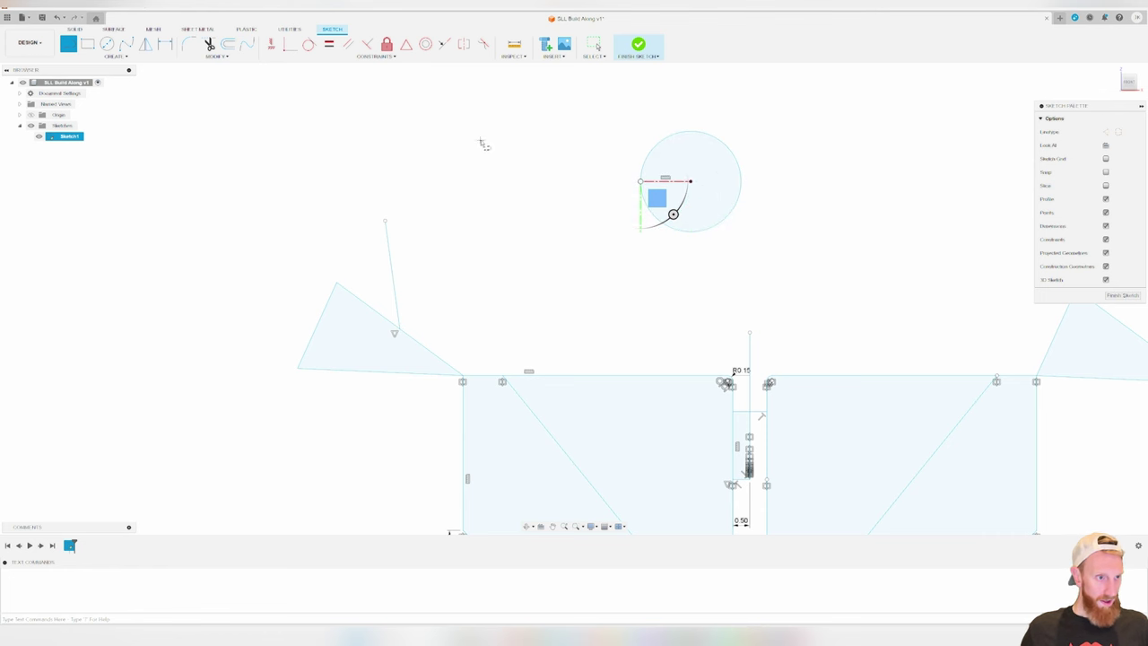
pyautogui.press('Escape')
# Move the circle and its radius line point to point so the circle's leftmost point lands on the midpoint of the triangle's sloping edge
pyautogui.moveTo(615, 109); pyautogui.dragTo(786, 261)
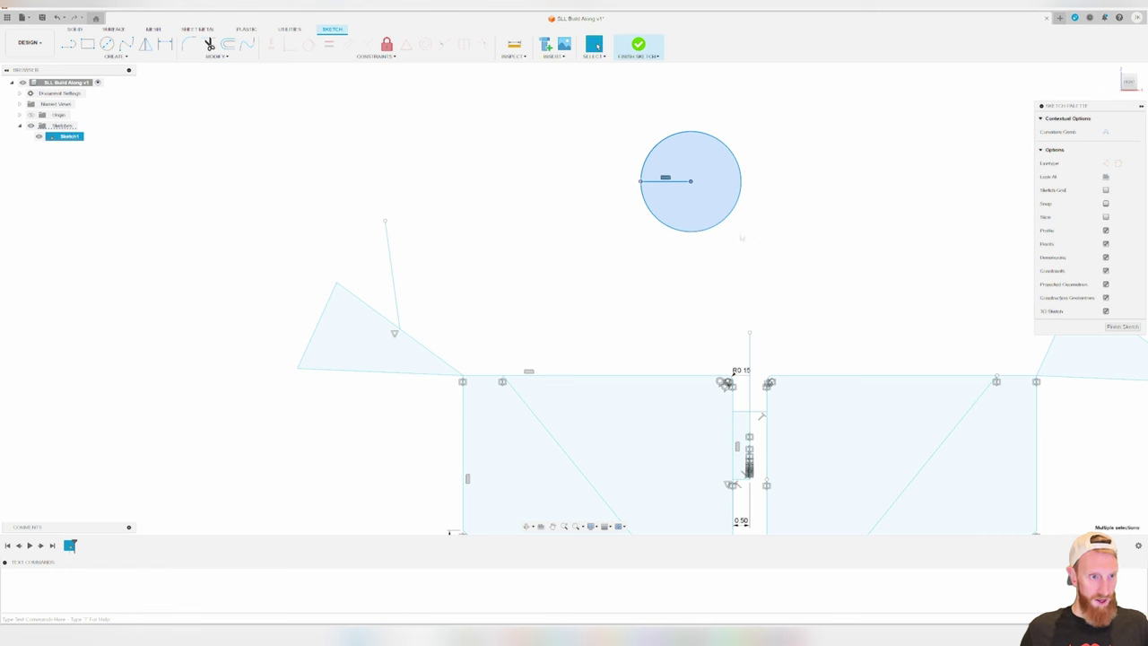
pyautogui.press('m')
pyautogui.click(923, 163)
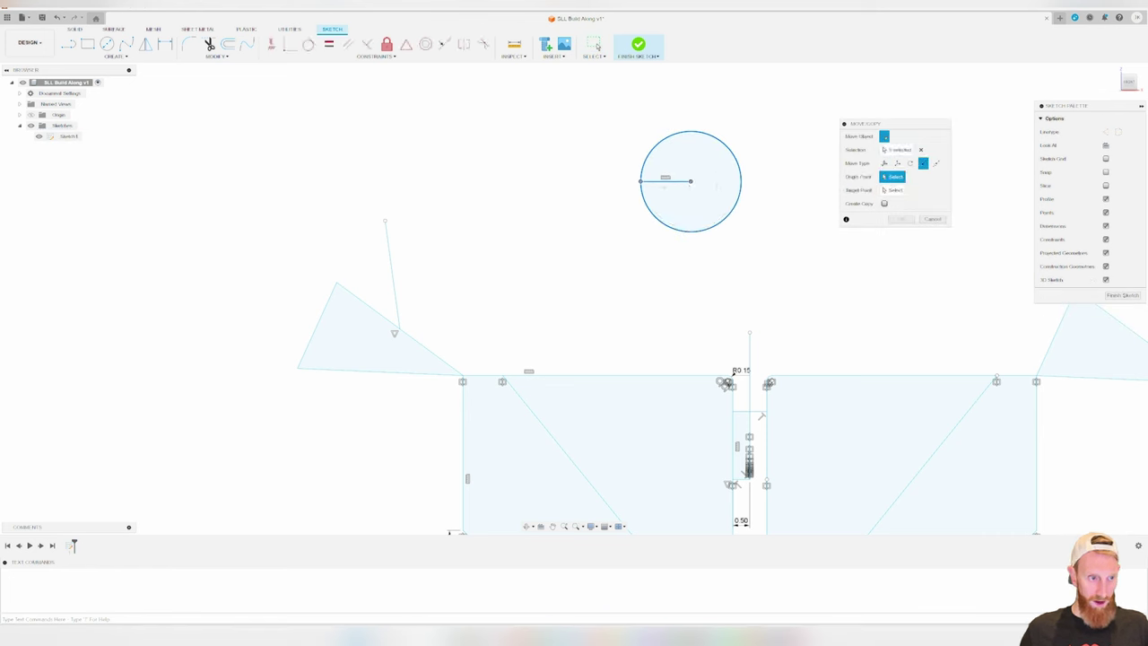
pyautogui.click(398, 328)
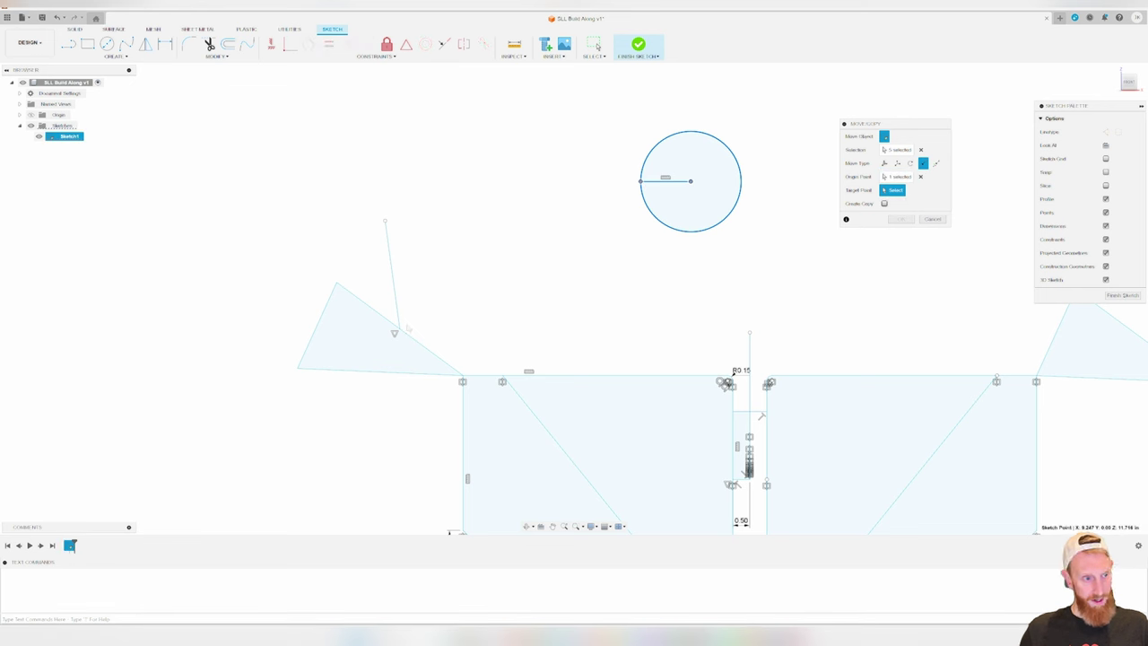
pyautogui.click(398, 330)
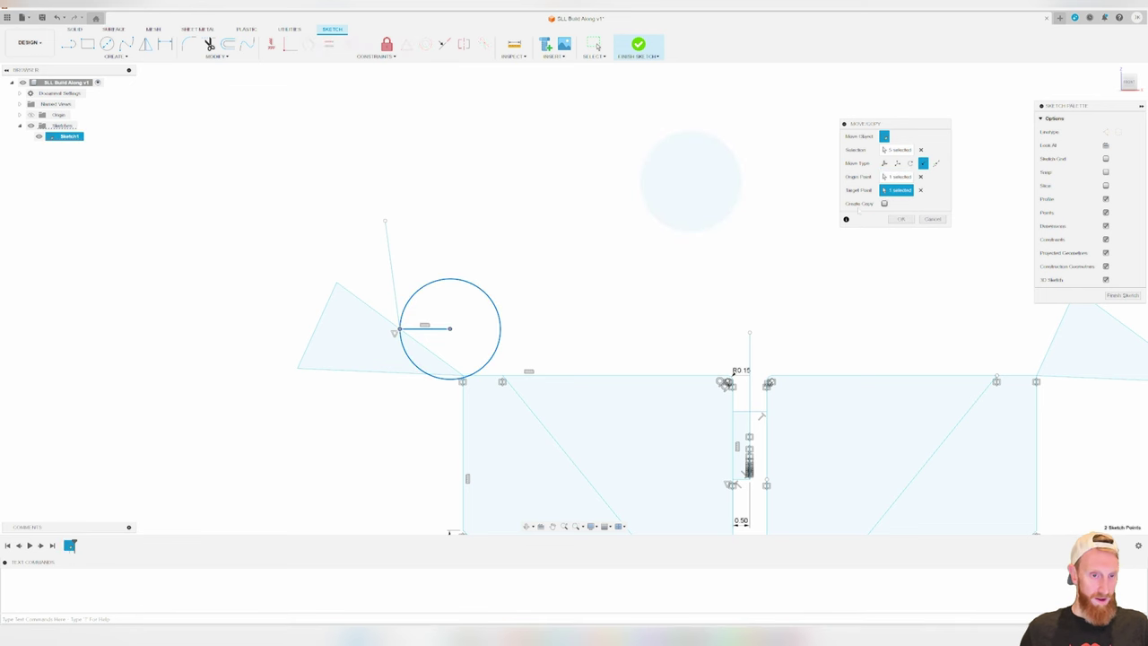
pyautogui.click(901, 218)
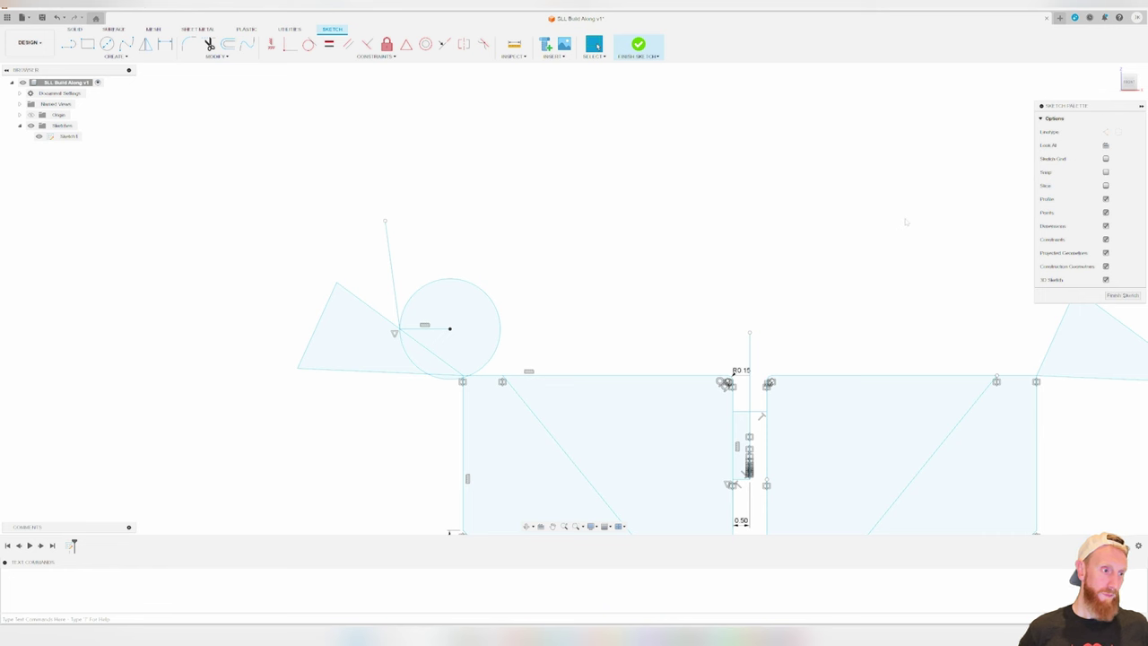
# Delete the circle's horizontal radius line and the helper line rising from the triangle's edge
pyautogui.click(426, 329)
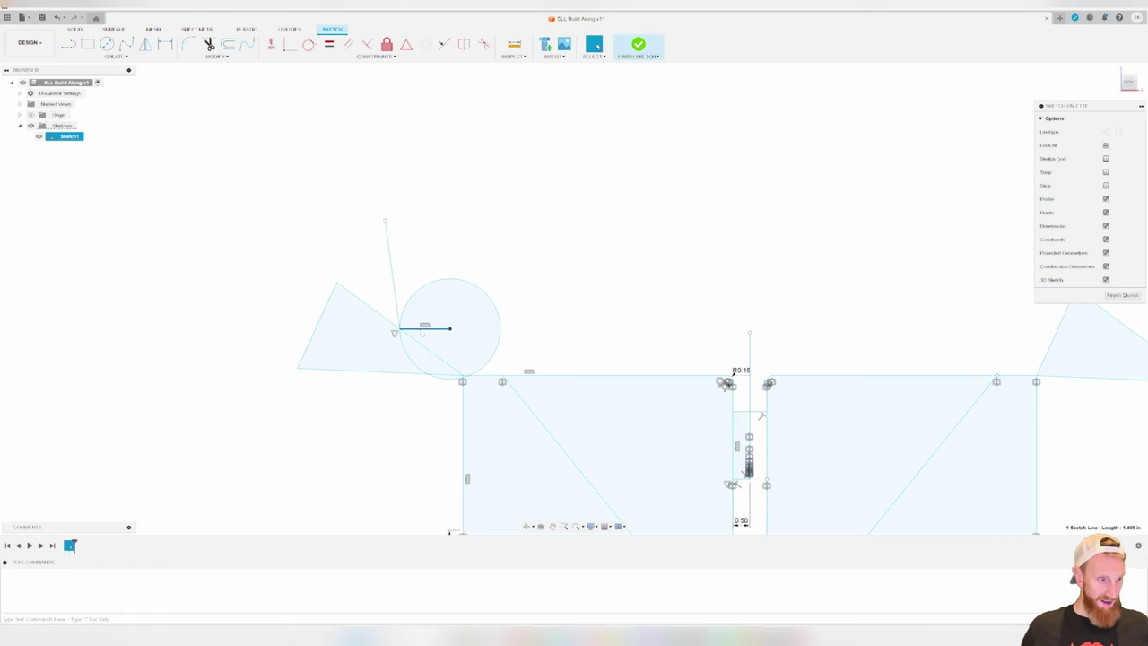
pyautogui.press('Delete')
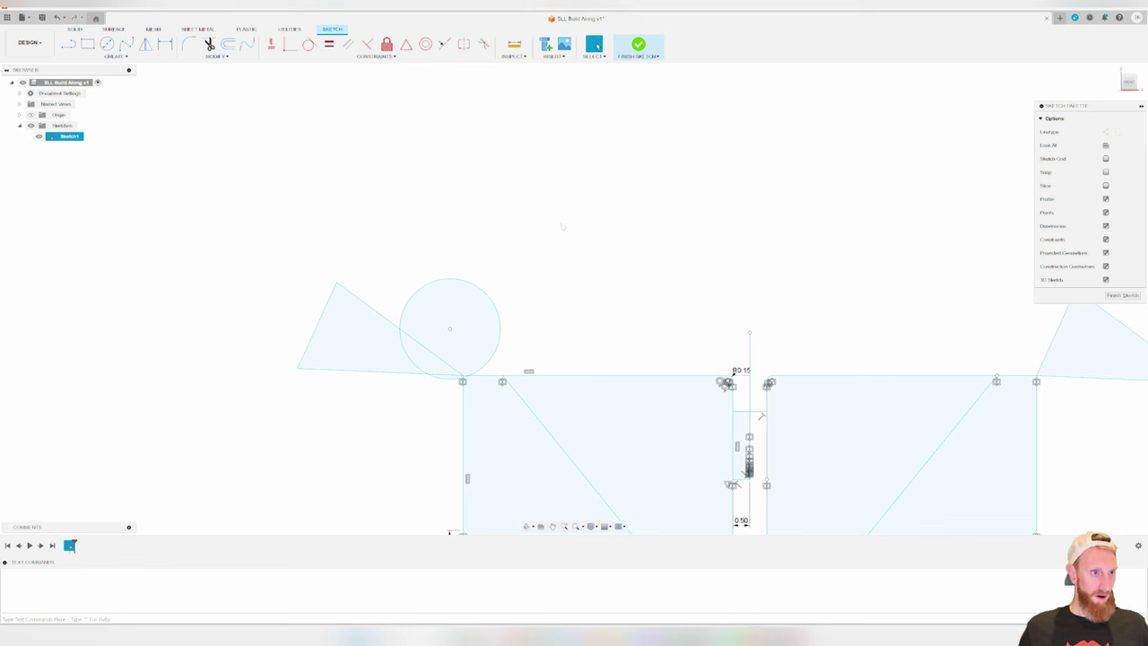
pyautogui.scroll(-3, 543, 269)
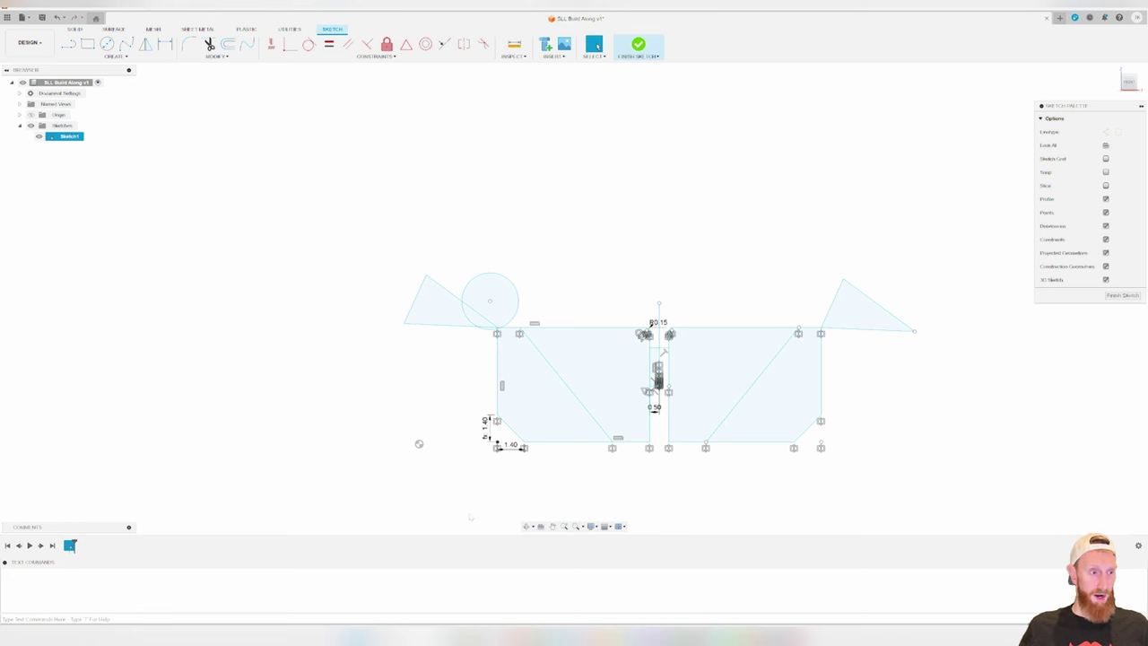
# Delete all geometry in the sketch, including the dimension referenced by a parameter
pyautogui.moveTo(346, 213)
pyautogui.mouseDown()
pyautogui.moveTo(758, 445)
pyautogui.moveTo(958, 531)
pyautogui.mouseUp()
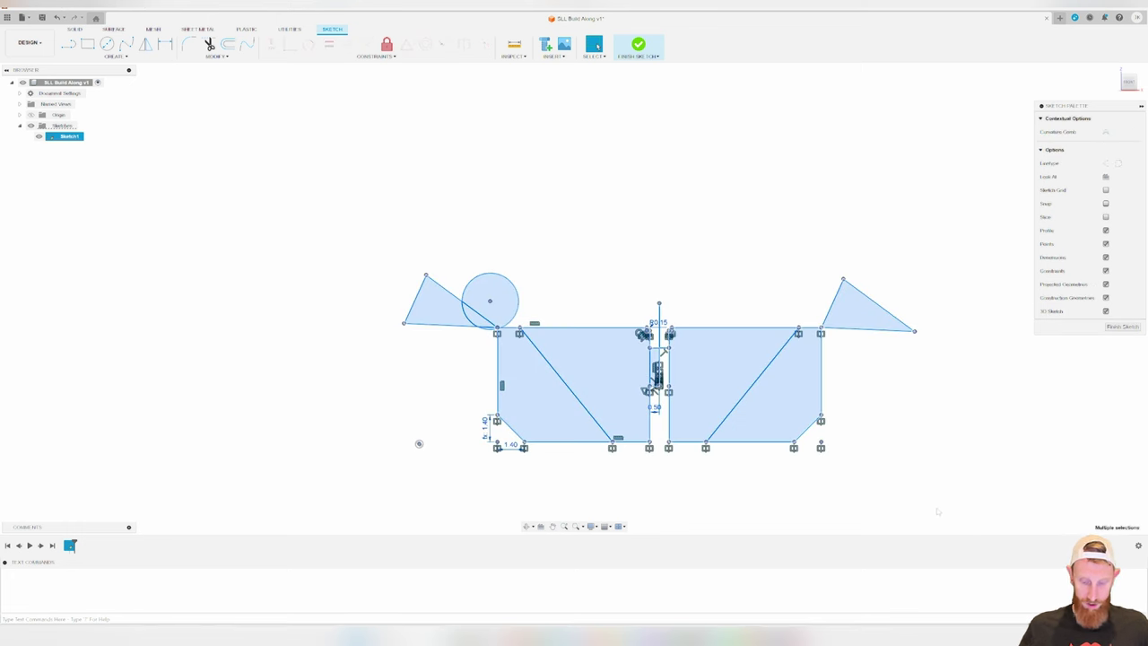
pyautogui.press('Delete')
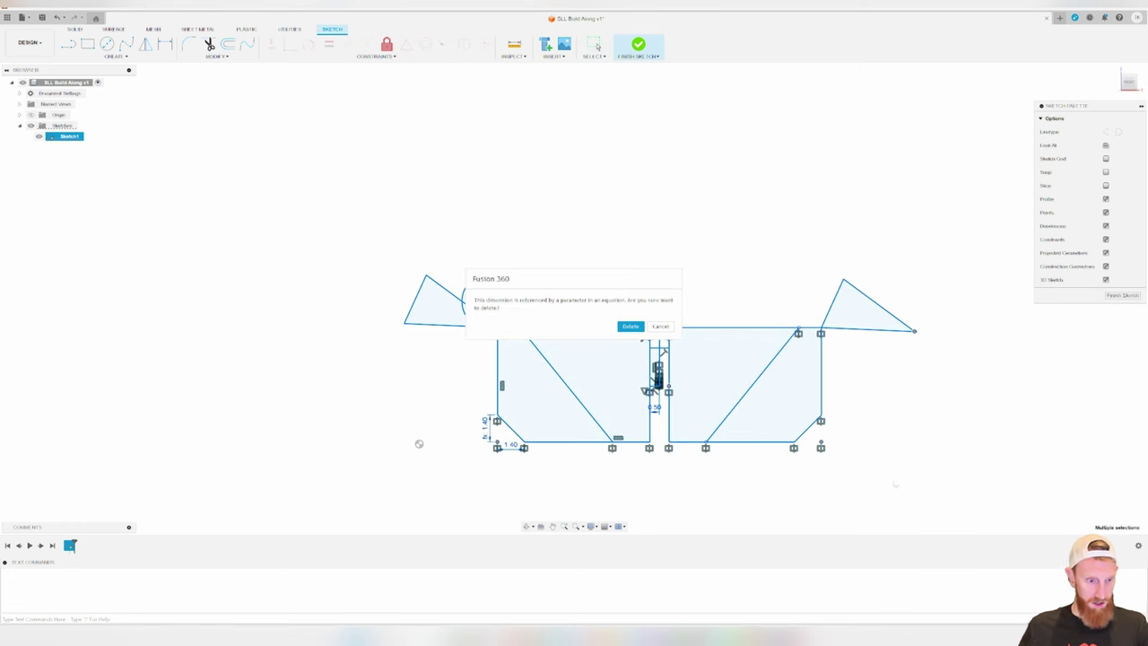
pyautogui.click(630, 327)
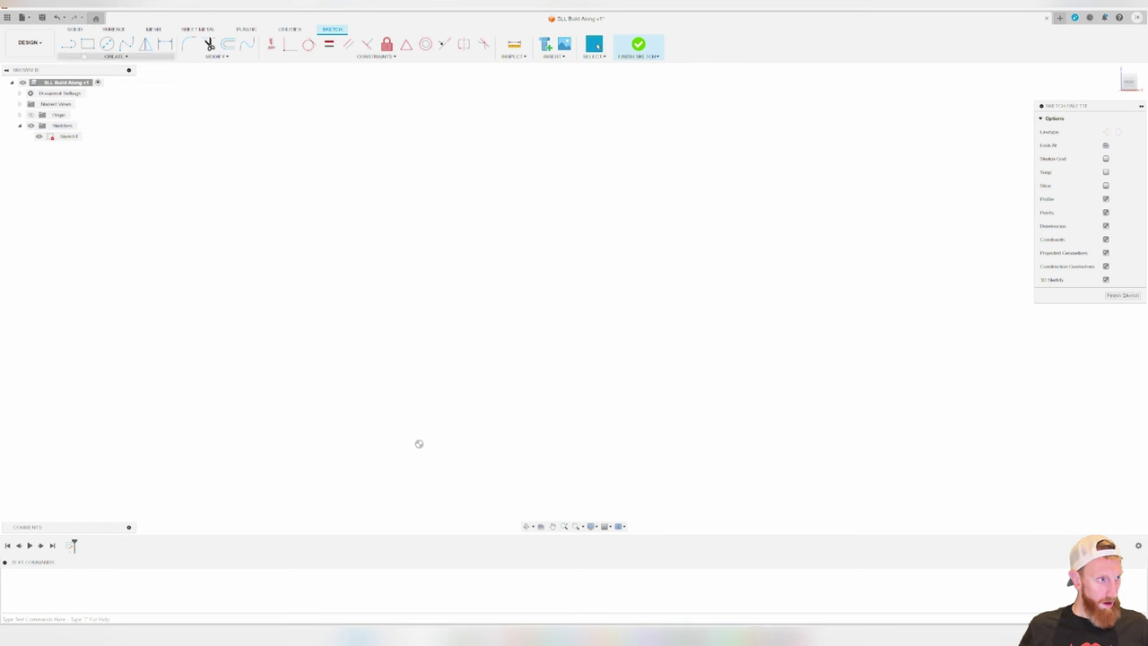
# Draw a two-point rectangle in the emptied sketch and finish the sketch
pyautogui.press('r')
pyautogui.click(492, 238)
pyautogui.click(685, 367)
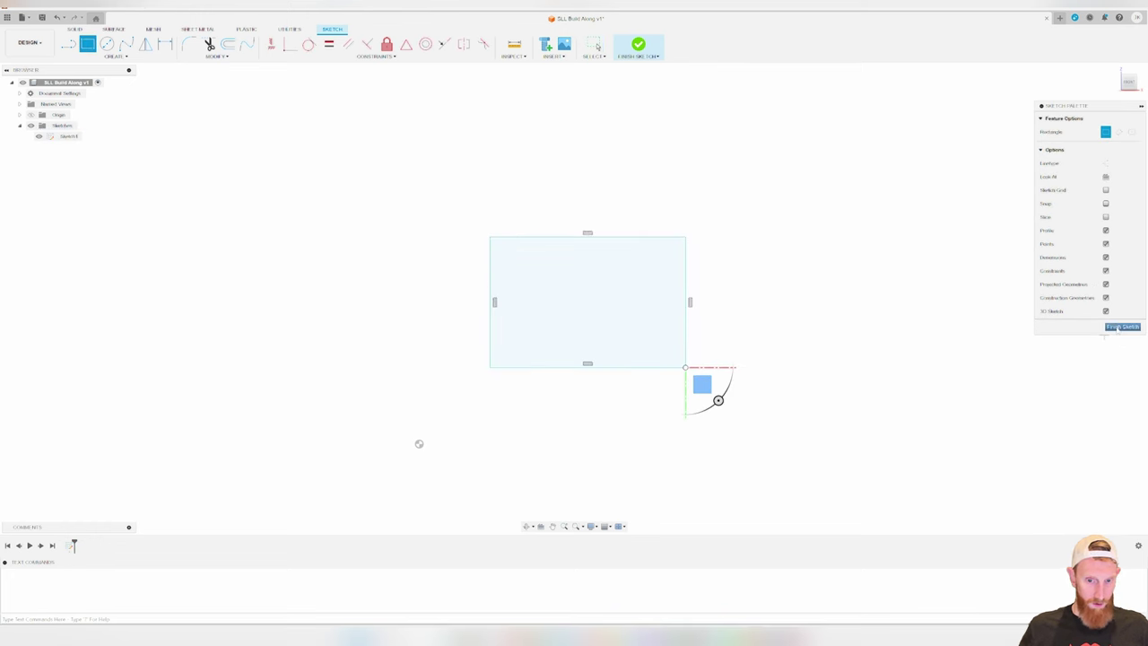
pyautogui.click(638, 44)
# Extrude the rectangle 14.00 in to one side as a new body
pyautogui.keyDown('shift'); pyautogui.moveTo(792, 252); pyautogui.dragTo(781, 257, button='middle'); pyautogui.keyUp('shift')
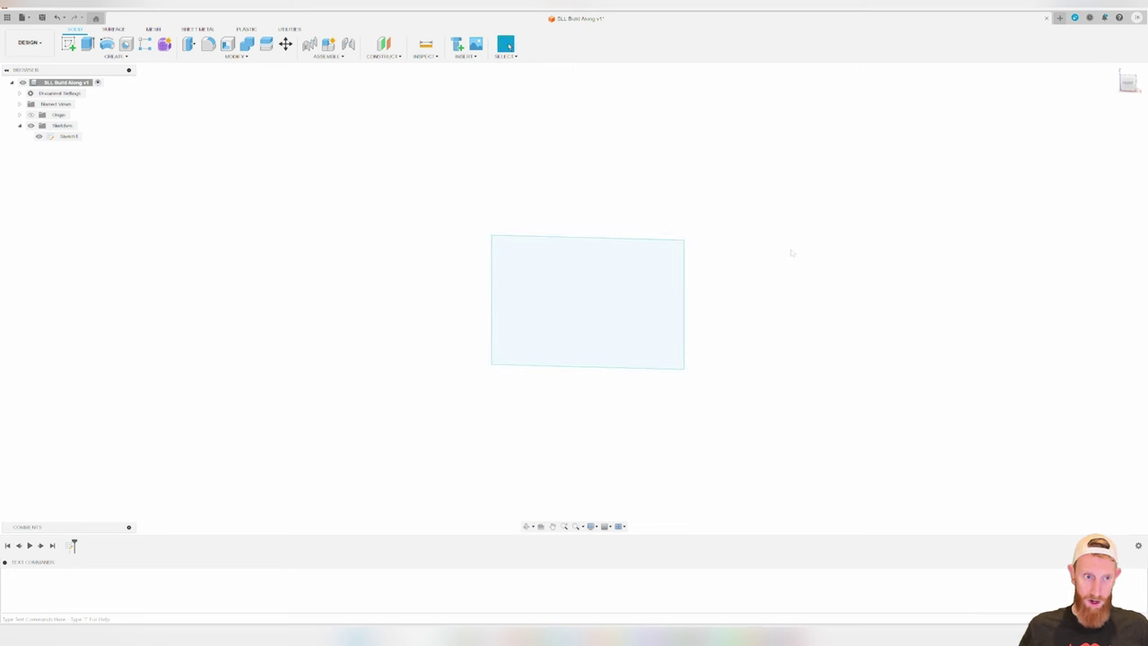
pyautogui.moveTo(812, 234)
pyautogui.keyDown('shift'); pyautogui.mouseDown(button='middle')
pyautogui.moveTo(769, 269)
pyautogui.moveTo(791, 219)
pyautogui.moveTo(756, 269)
pyautogui.moveTo(781, 221)
pyautogui.moveTo(782, 241)
pyautogui.moveTo(746, 241)
pyautogui.mouseUp(button='middle'); pyautogui.keyUp('shift')
pyautogui.press('Escape')
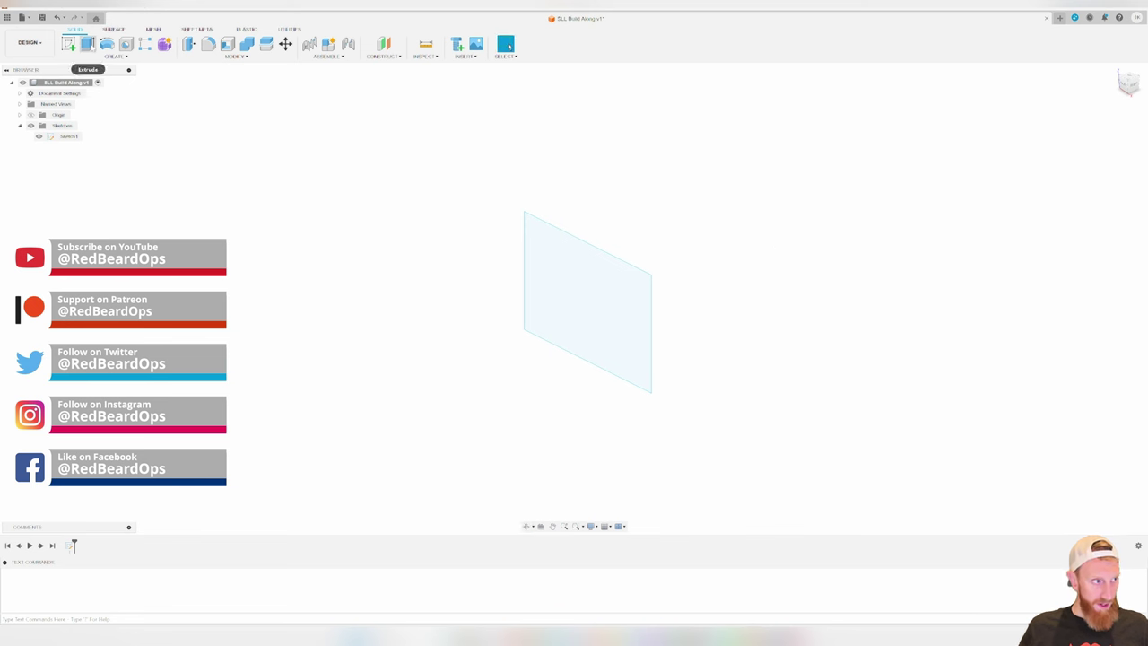
pyautogui.click(87, 44)
pyautogui.moveTo(593, 299); pyautogui.dragTo(799, 225)
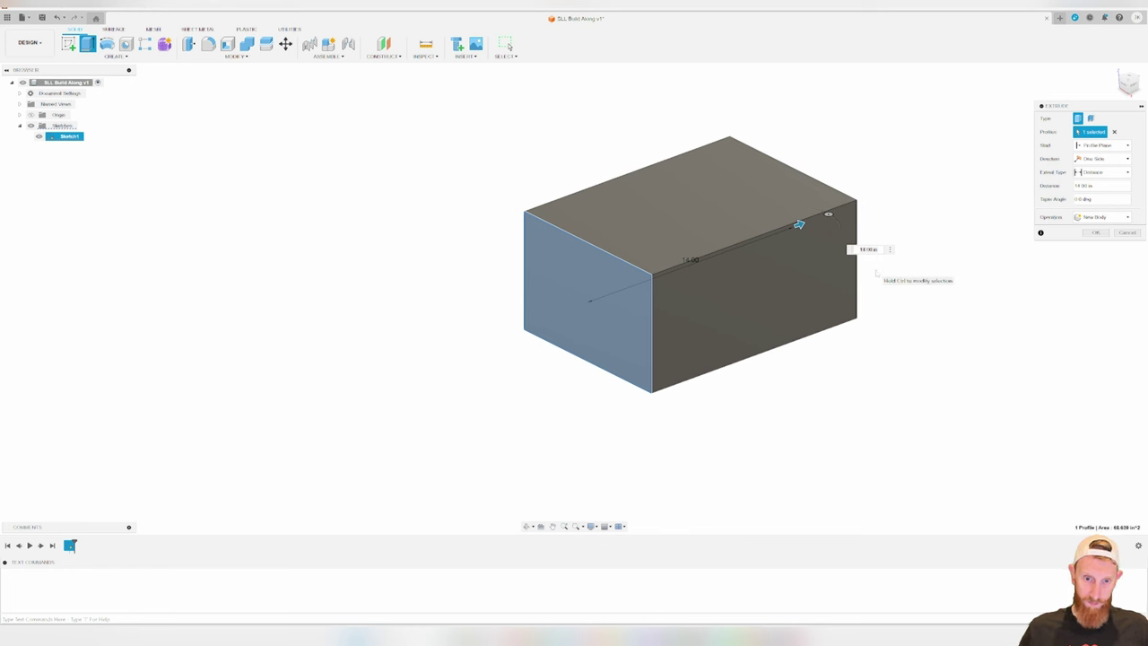
pyautogui.press('Return')
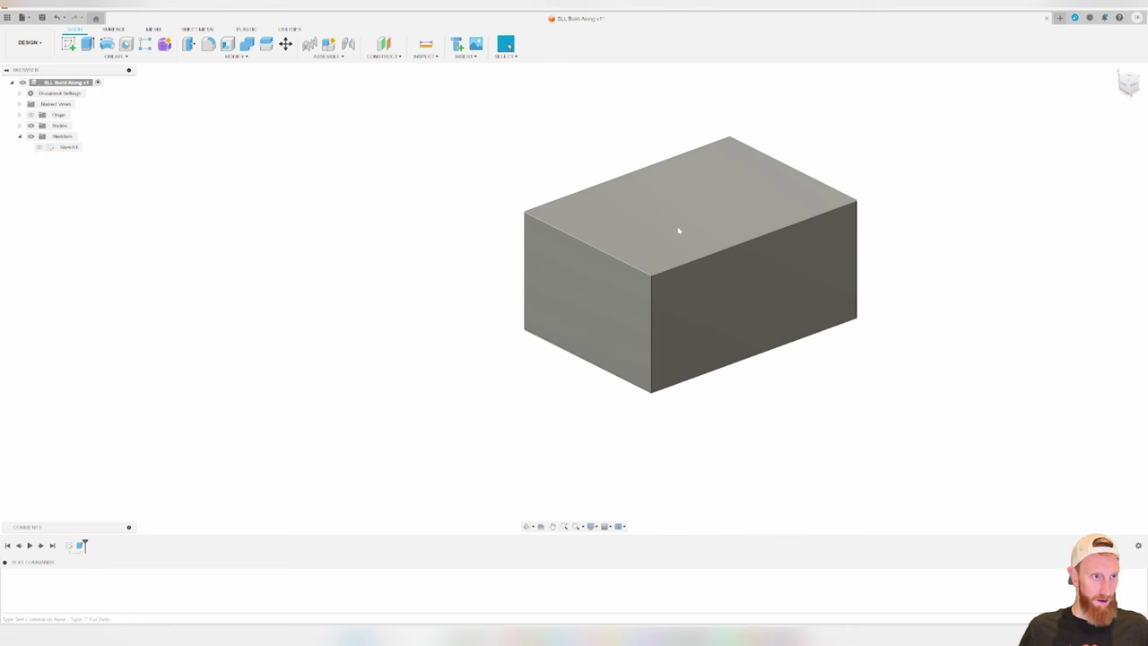
# Expand the Bodies folder in the browser and examine the extruded block
pyautogui.click(19, 126)
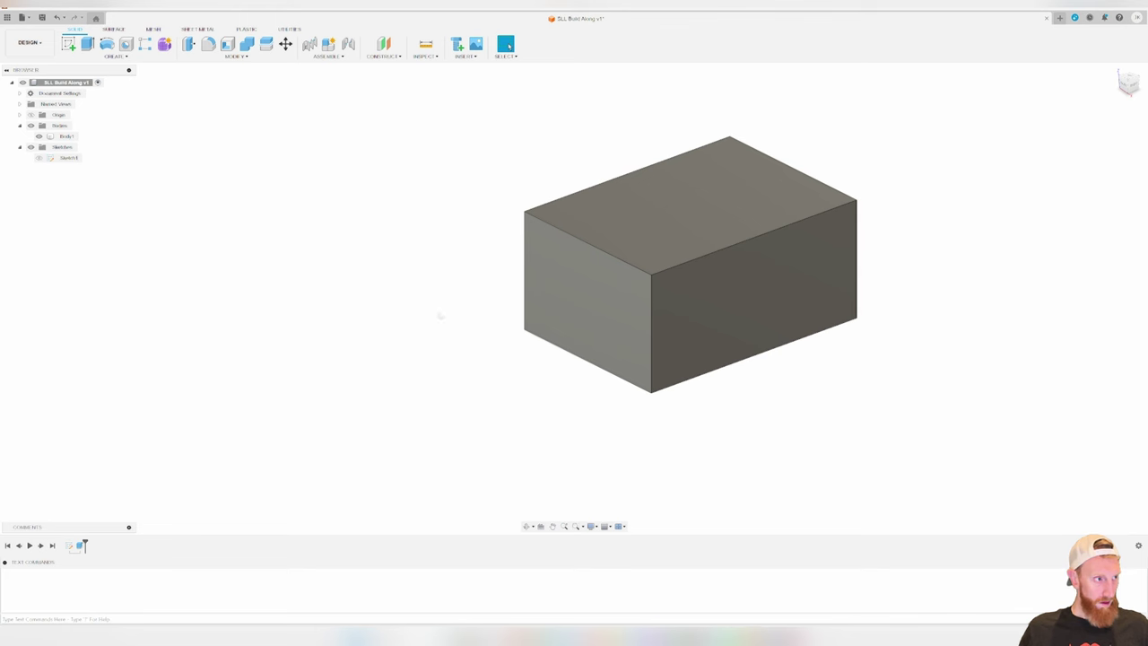
pyautogui.moveTo(871, 326)
pyautogui.keyDown('shift'); pyautogui.mouseDown(button='middle')
pyautogui.moveTo(849, 392)
pyautogui.moveTo(805, 362)
pyautogui.mouseUp(button='middle'); pyautogui.keyUp('shift')
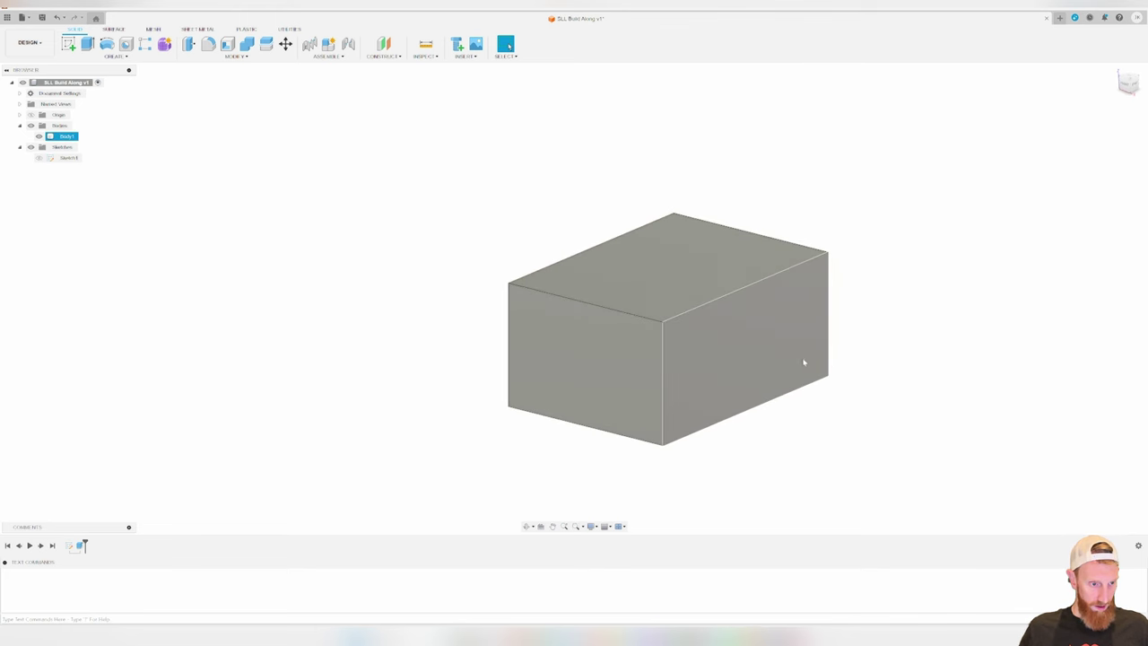
pyautogui.scroll(3, 804, 362)
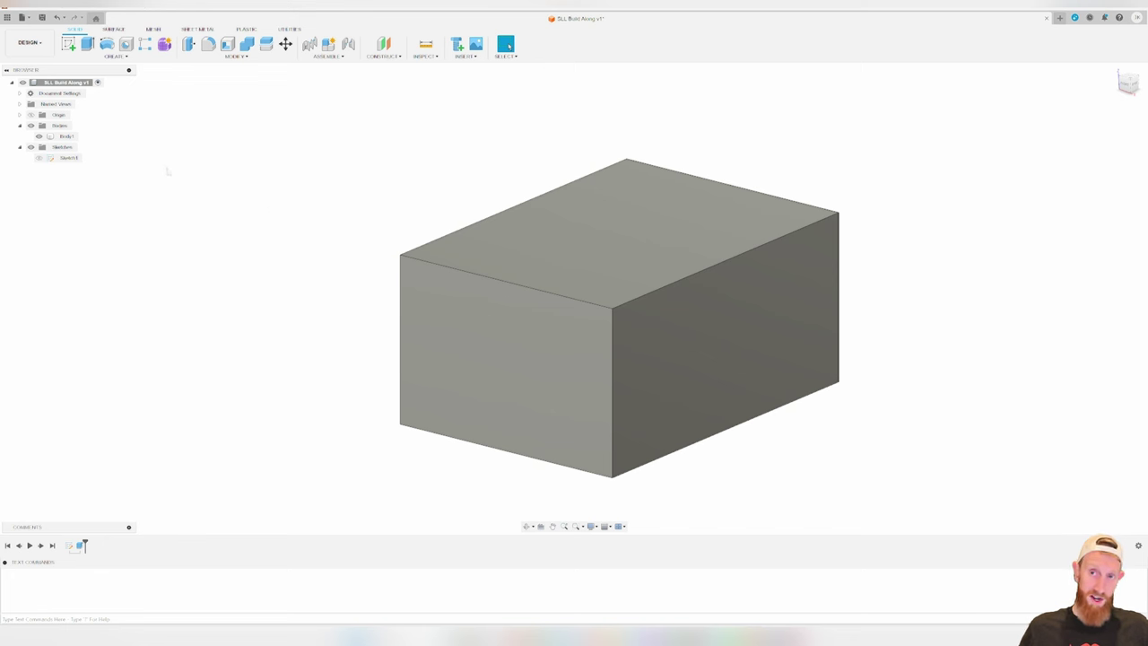
# Sketch a center diameter circle near the middle of the block's long side face and finish the sketch
pyautogui.click(69, 44)
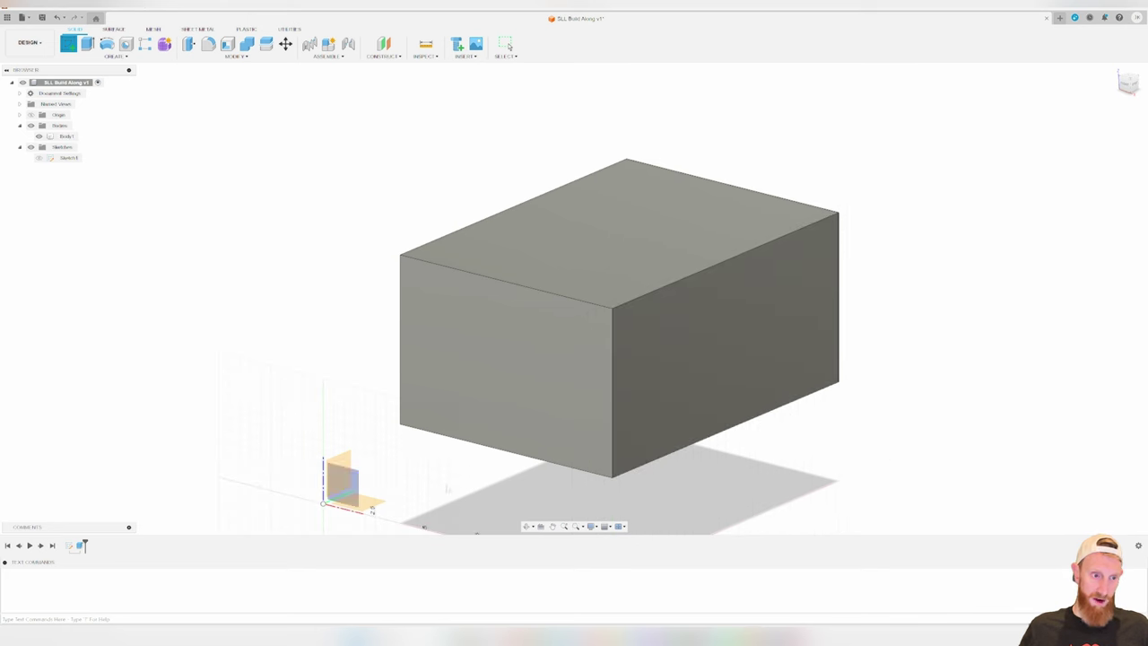
pyautogui.click(737, 327)
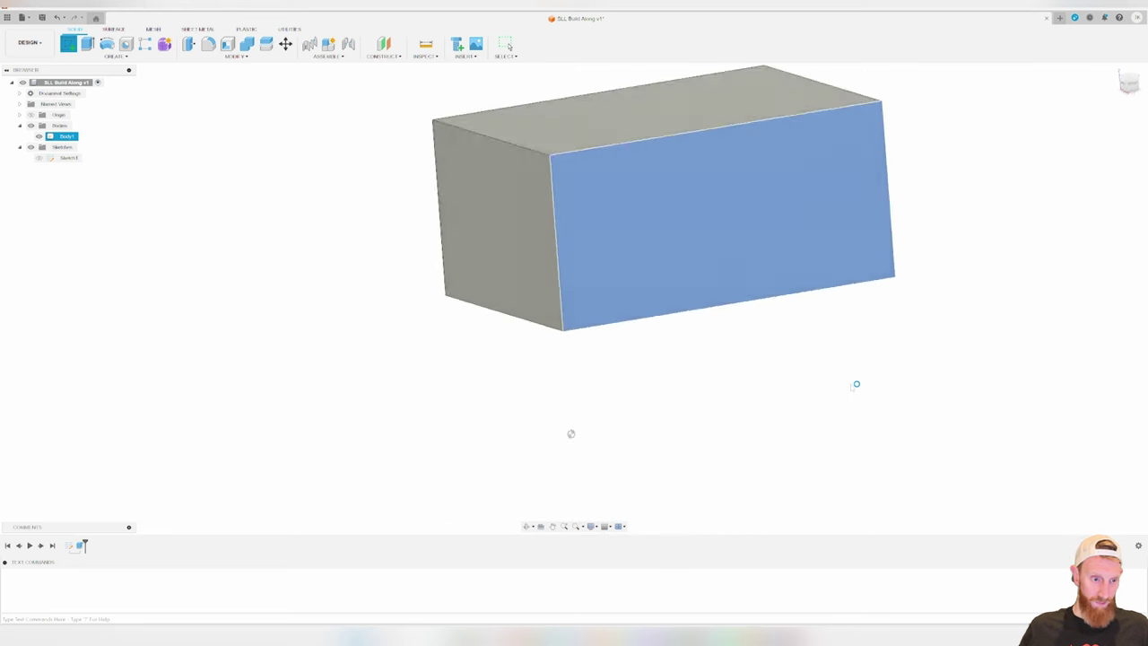
pyautogui.scroll(3, 640, 410)
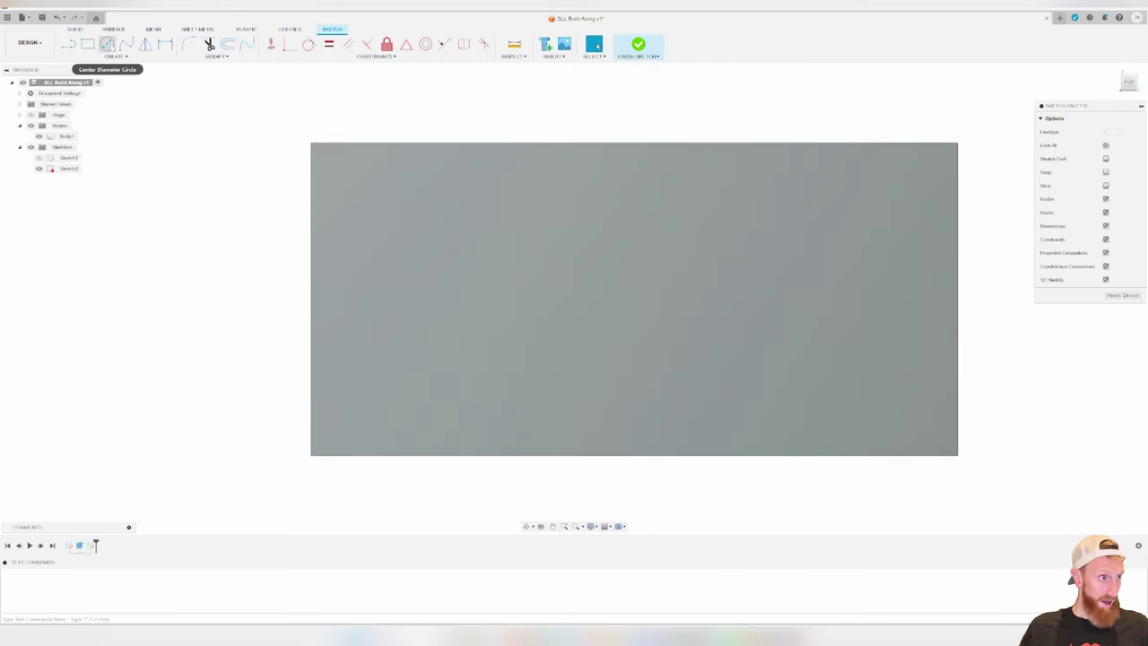
pyautogui.click(106, 43)
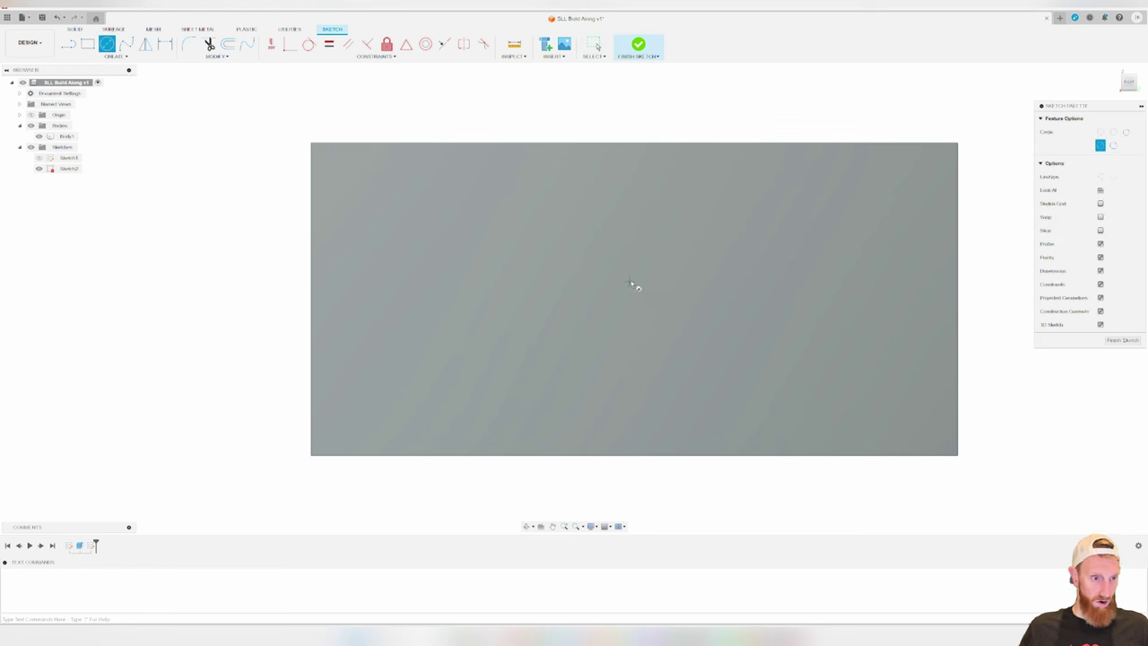
pyautogui.click(632, 280)
pyautogui.press('Escape')
pyautogui.click(1121, 340)
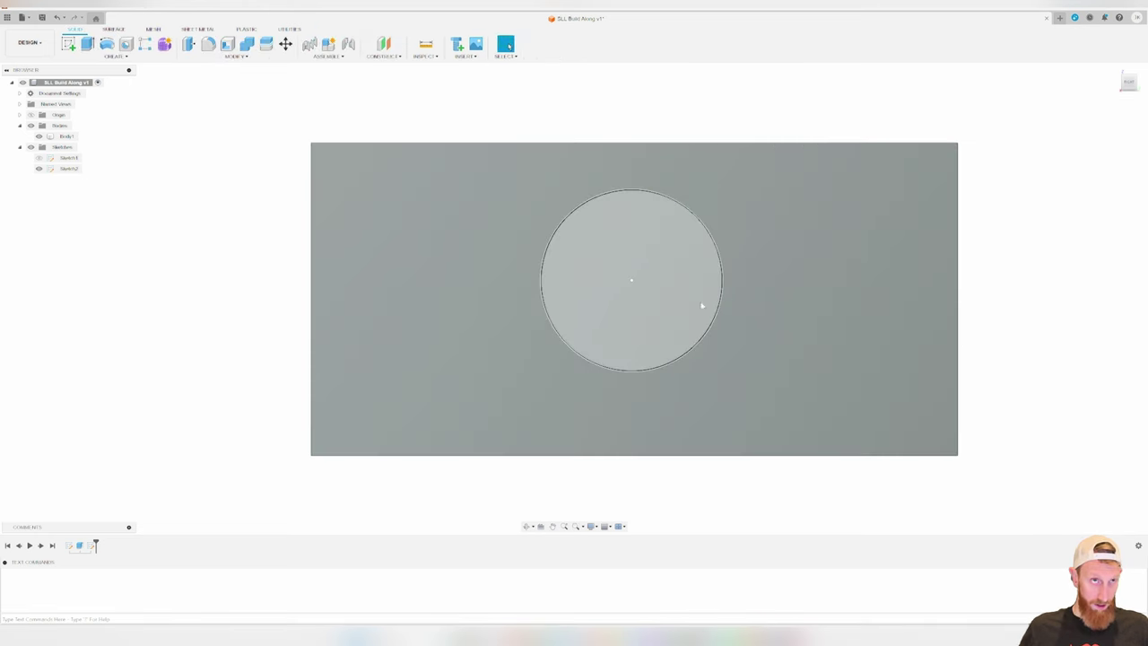
# Extrude the circle 13.50 in into the block as a cut
pyautogui.keyDown('shift'); pyautogui.moveTo(597, 289); pyautogui.dragTo(628, 308, button='middle'); pyautogui.keyUp('shift')
pyautogui.scroll(-5, 686, 334)
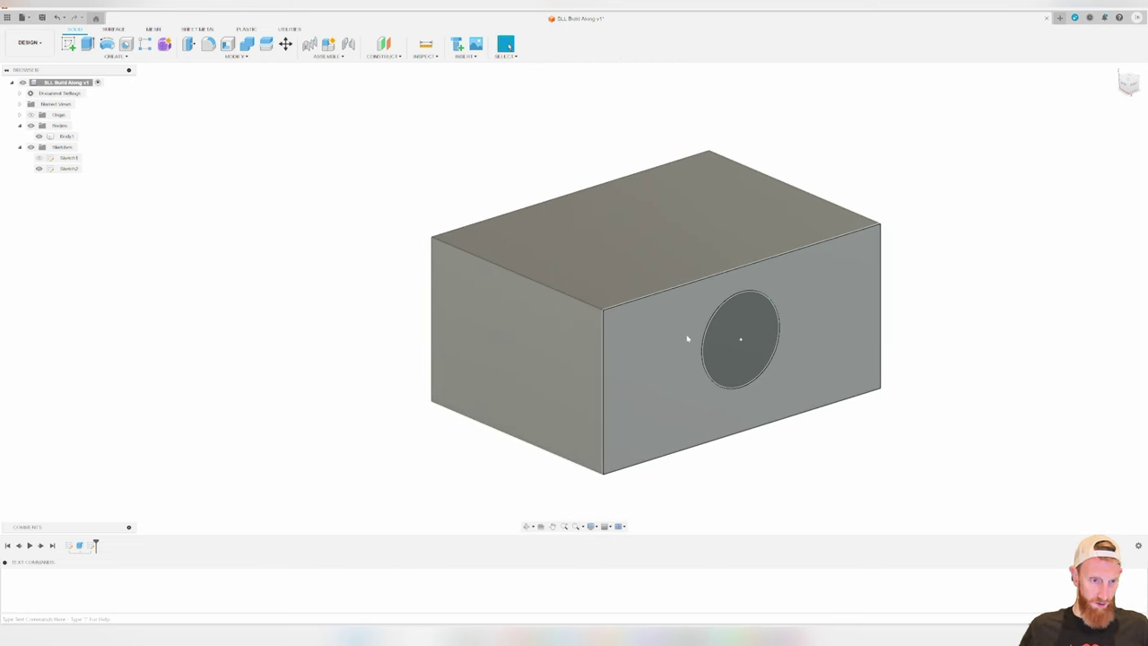
pyautogui.click(87, 43)
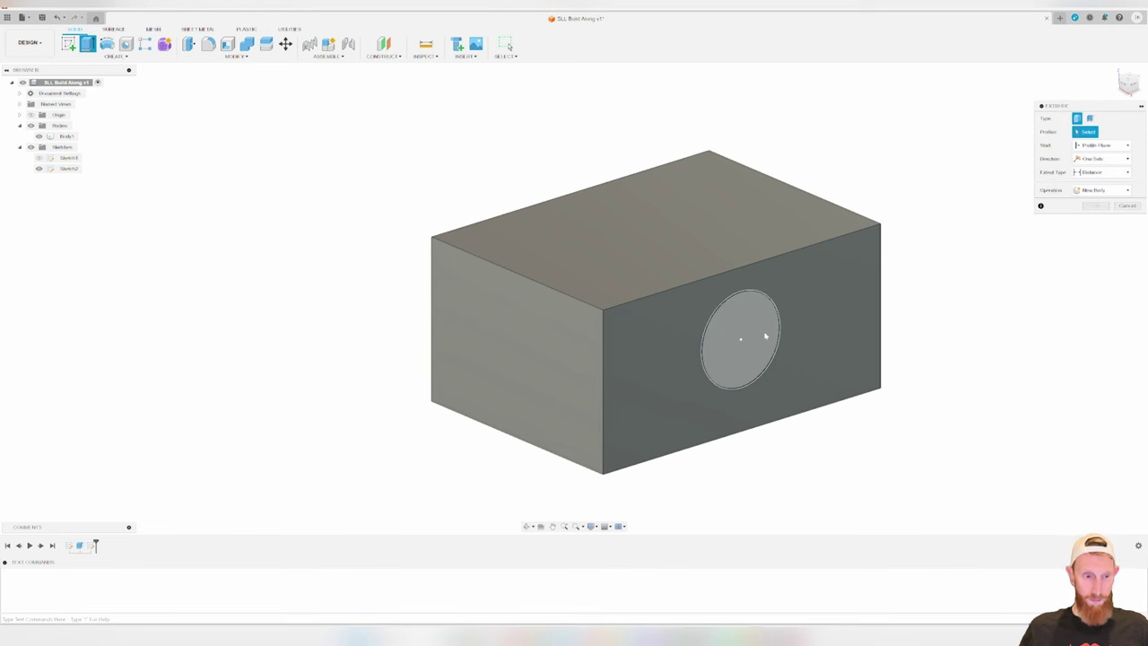
pyautogui.click(765, 336)
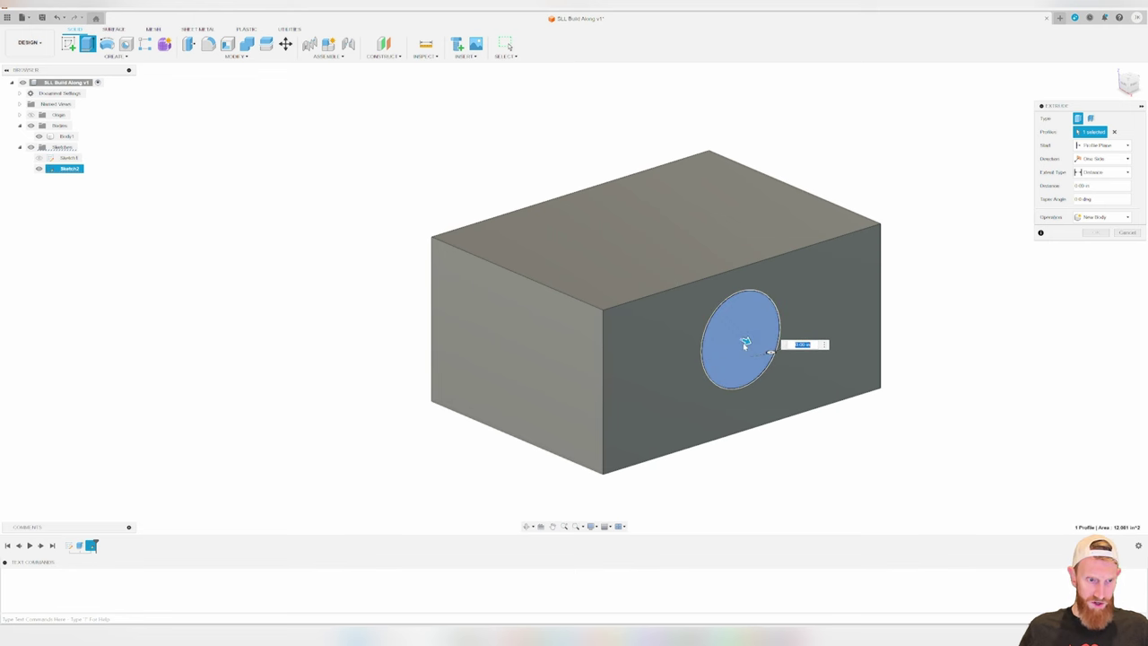
pyautogui.moveTo(744, 342); pyautogui.dragTo(862, 413)
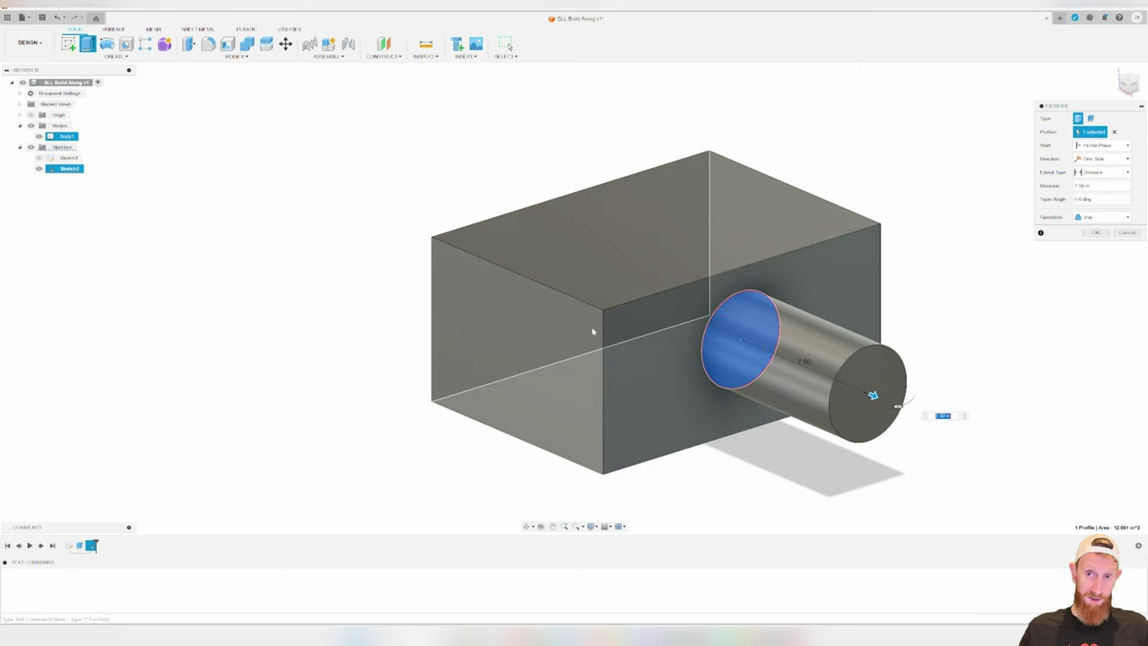
pyautogui.moveTo(872, 396); pyautogui.dragTo(507, 238)
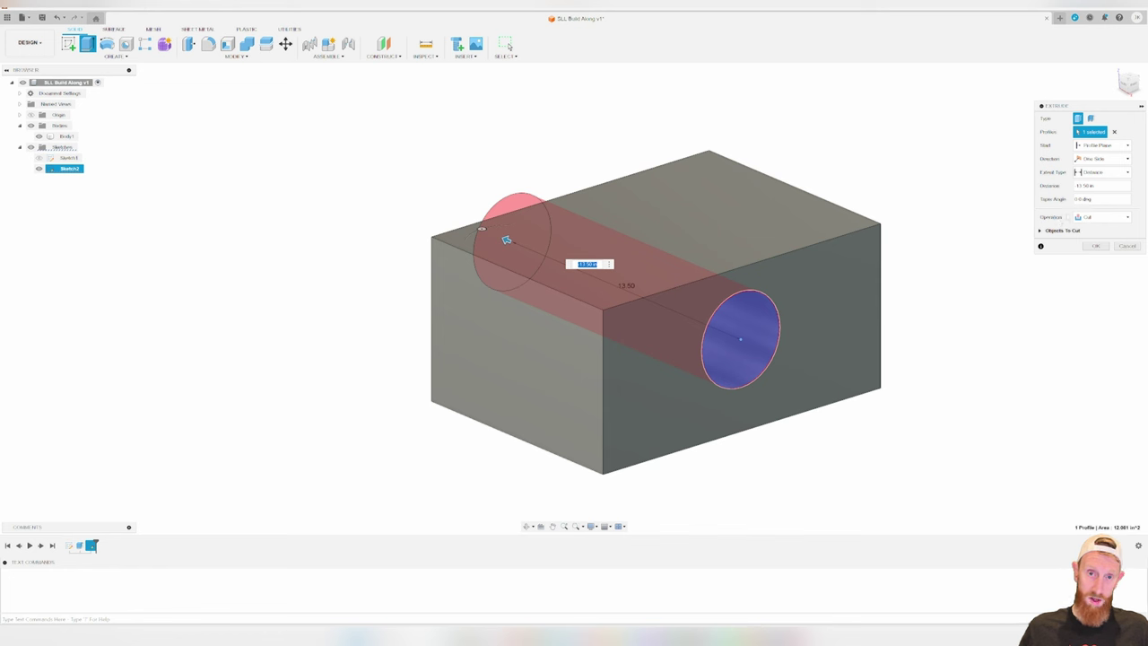
pyautogui.moveTo(1077, 106); pyautogui.dragTo(963, 89)
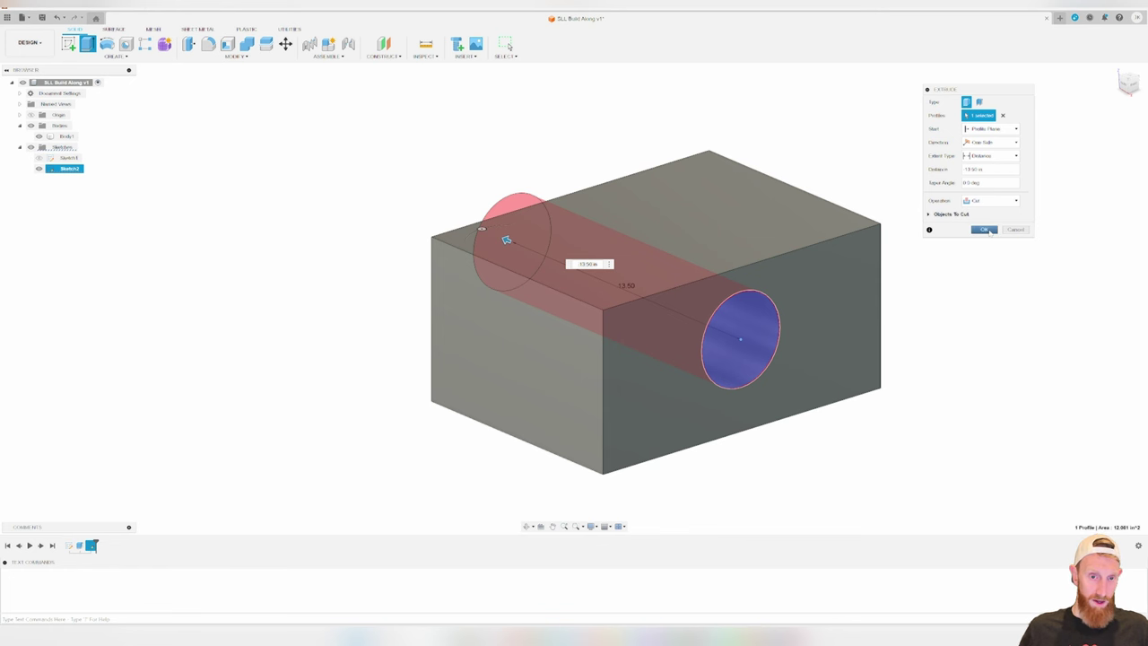
pyautogui.click(984, 230)
# Fillet the block's short upper edge at the end face with a 3.50 in radius
pyautogui.keyDown('shift'); pyautogui.moveTo(969, 415); pyautogui.dragTo(806, 206, button='middle'); pyautogui.keyUp('shift')
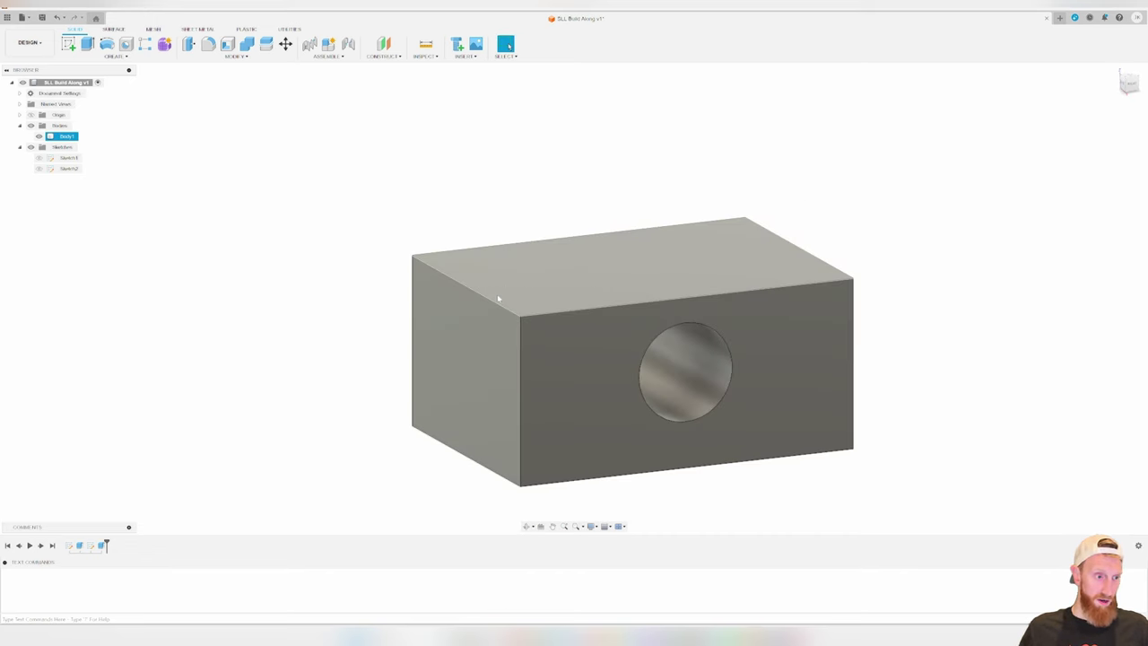
pyautogui.click(439, 269)
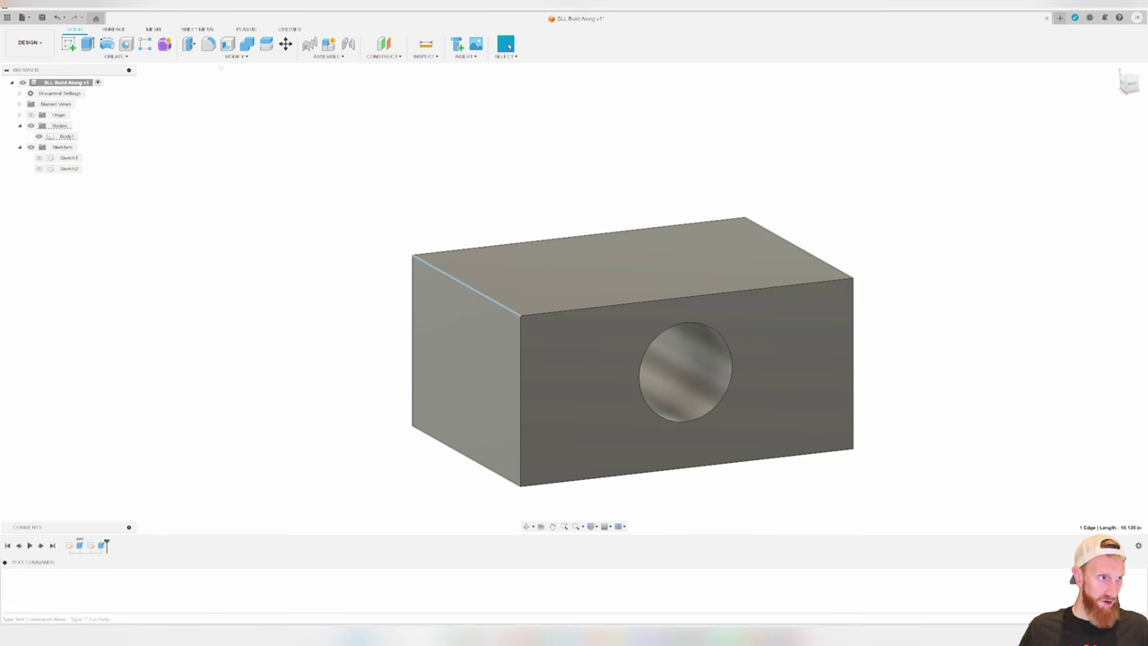
pyautogui.click(208, 44)
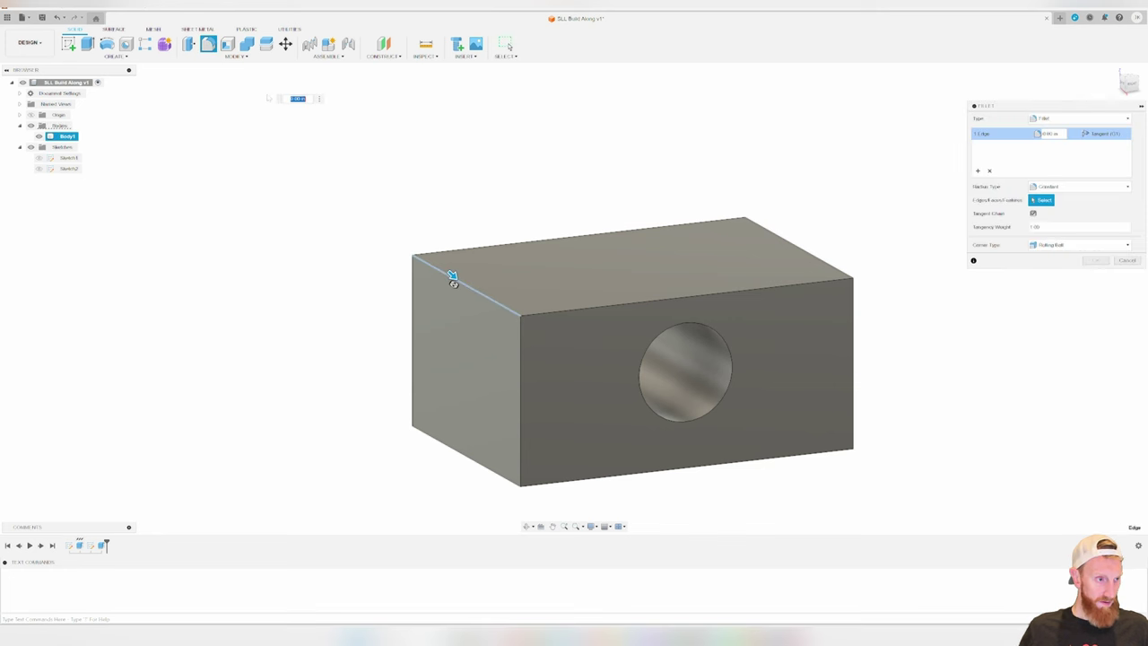
pyautogui.moveTo(452, 277); pyautogui.dragTo(476, 297)
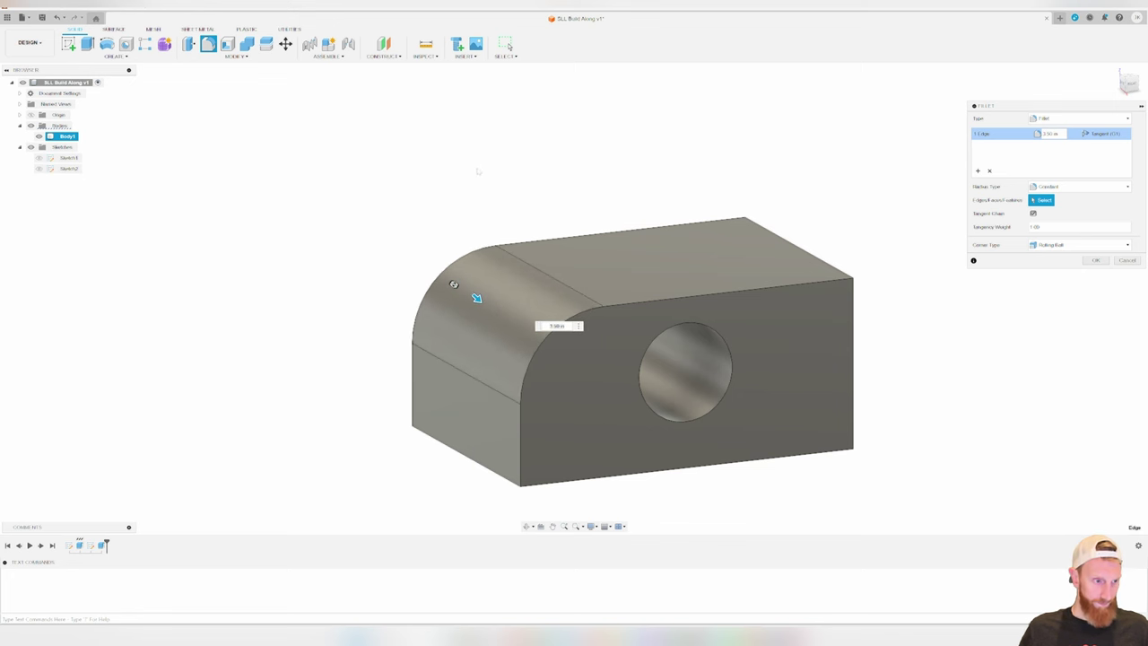
pyautogui.press('Return')
# Chamfer the short upper edge opposite the fillet with an equal distance of 1.50 in
pyautogui.click(237, 56)
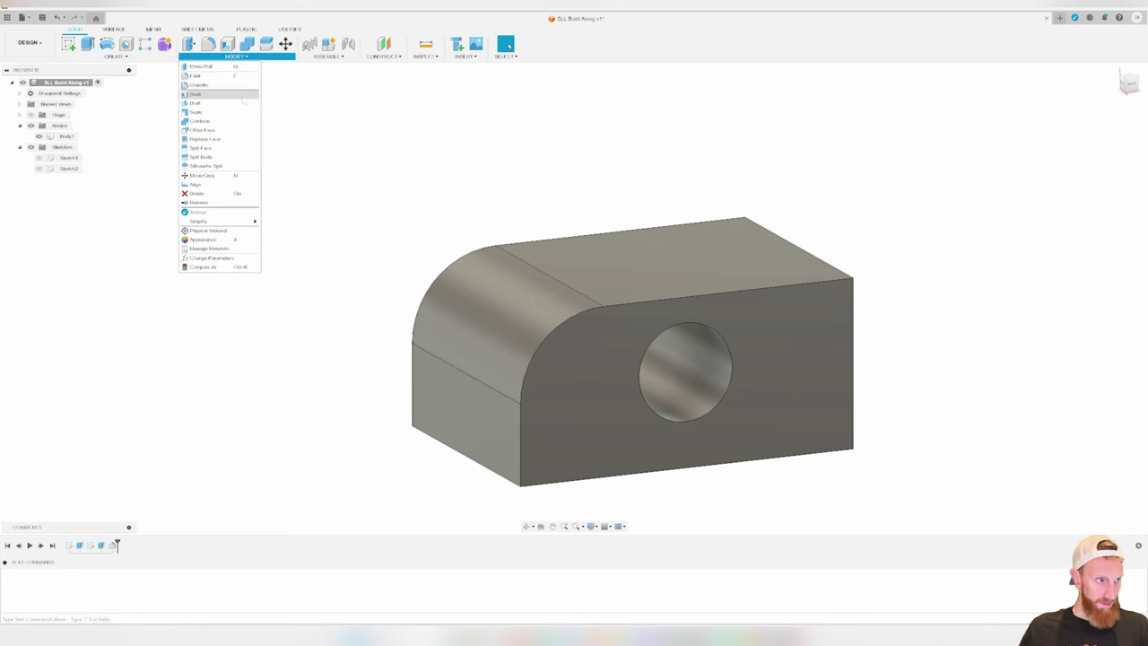
pyautogui.click(215, 84)
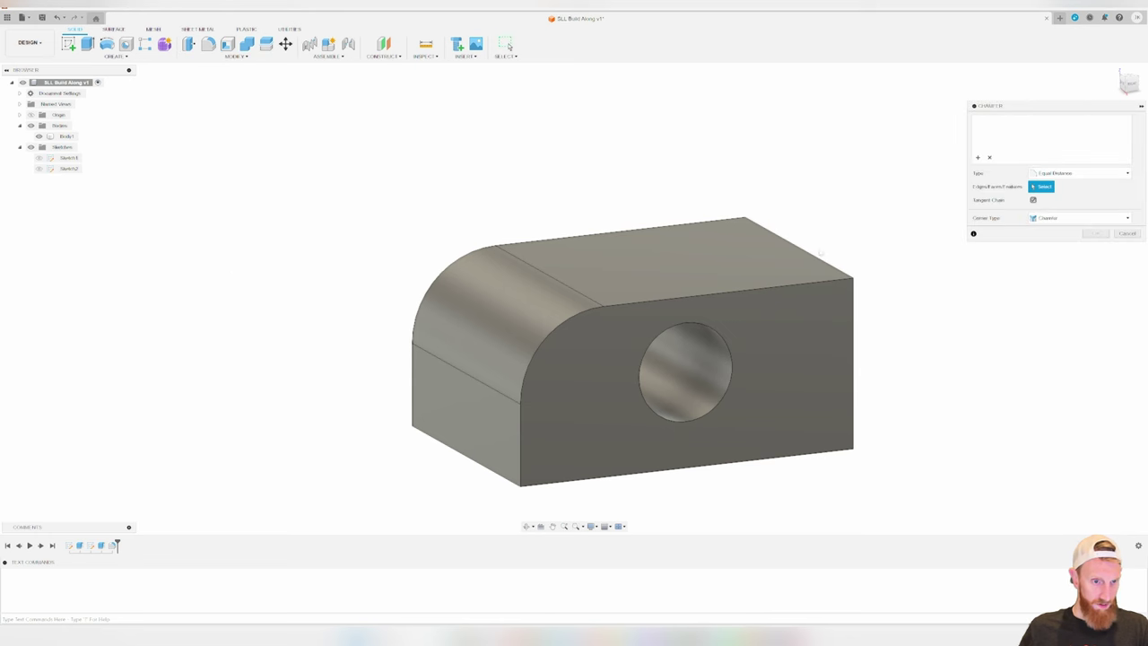
pyautogui.click(813, 256)
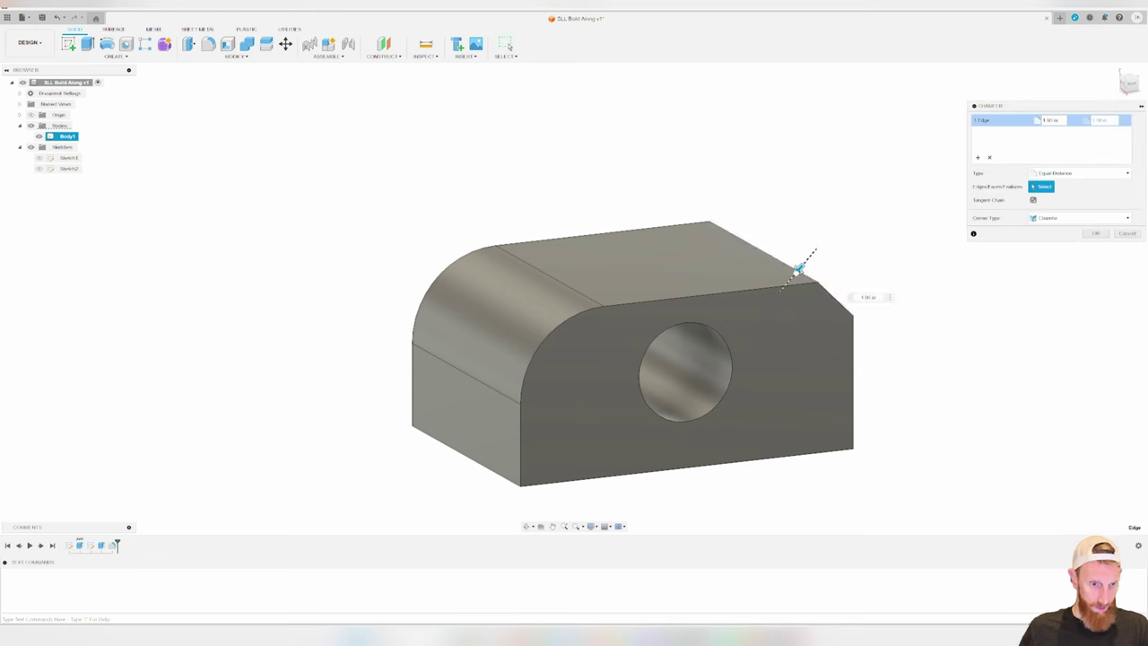
pyautogui.press('Return')
# Place a new hole on the block's long side face, between the circular cut and the chamfered end
pyautogui.keyDown('shift'); pyautogui.moveTo(927, 307); pyautogui.dragTo(884, 310, button='middle'); pyautogui.keyUp('shift')
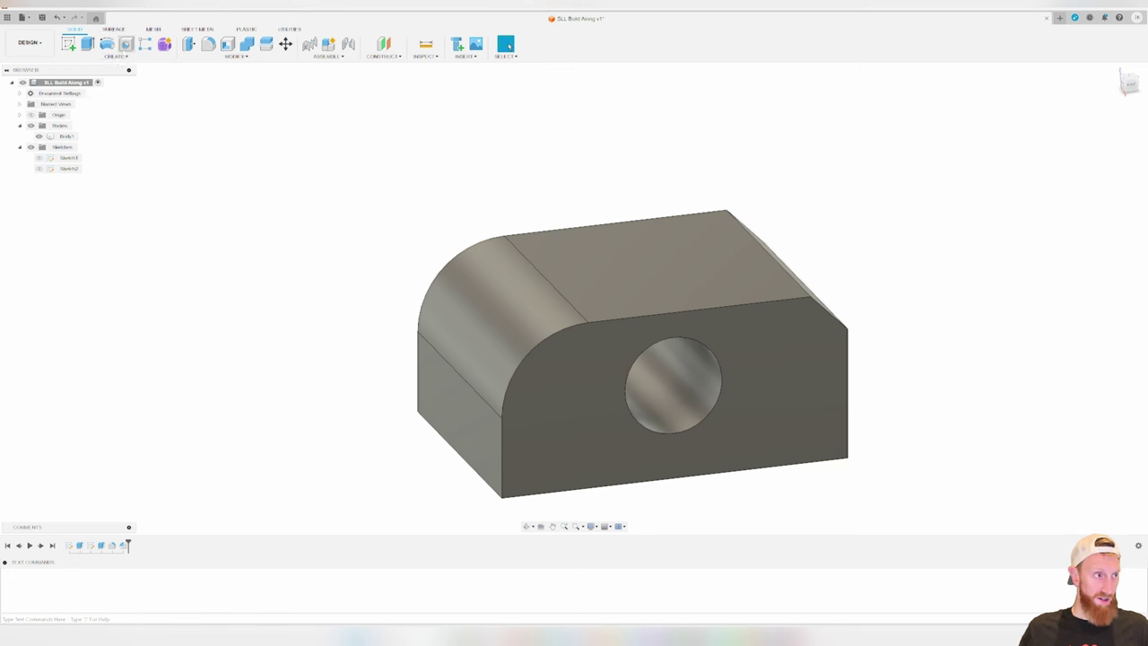
pyautogui.click(126, 44)
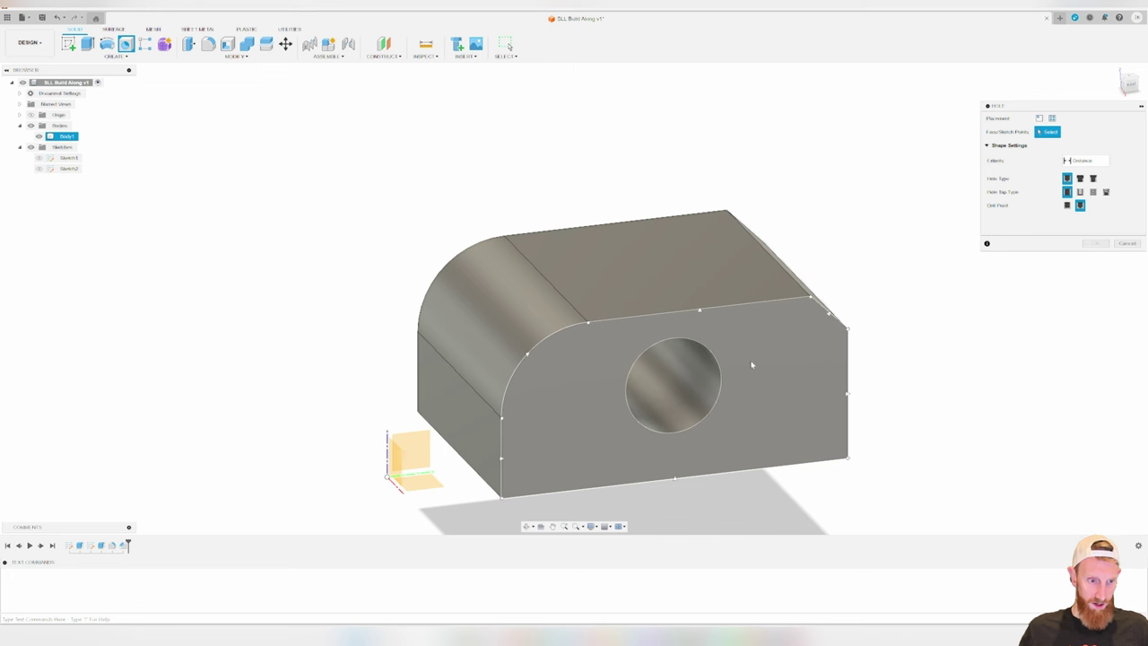
pyautogui.click(749, 364)
pyautogui.moveTo(750, 364); pyautogui.dragTo(785, 375)
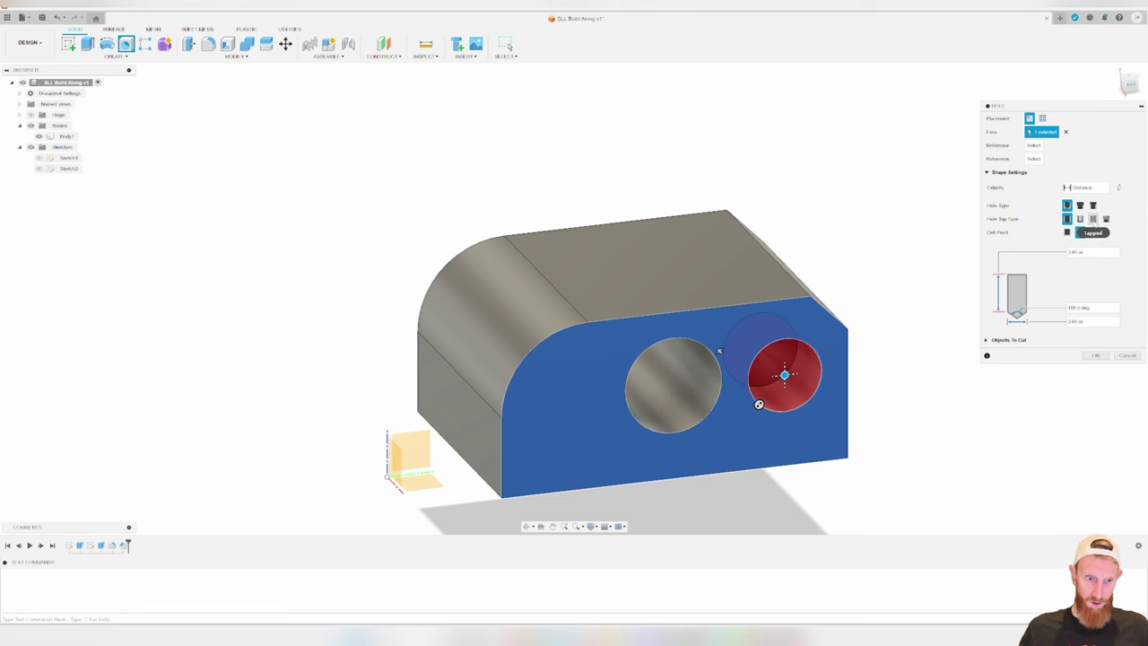
# Make the hole tapped with a flat drill point and ACME Screw Threads, and create it in the block
pyautogui.click(1093, 219)
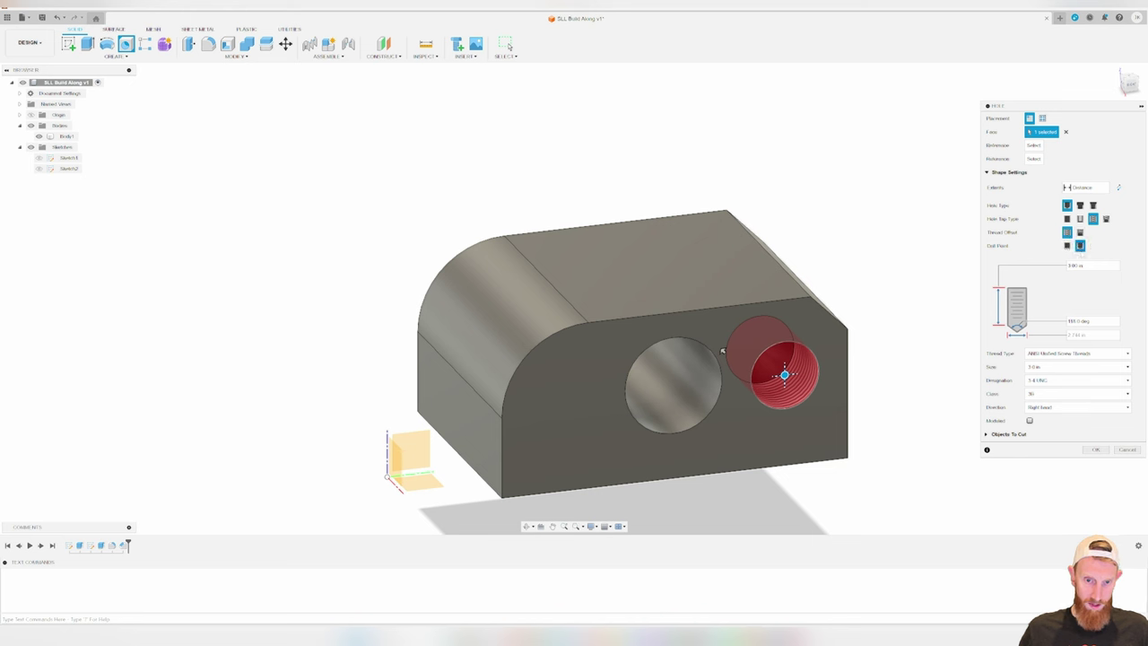
pyautogui.click(1068, 246)
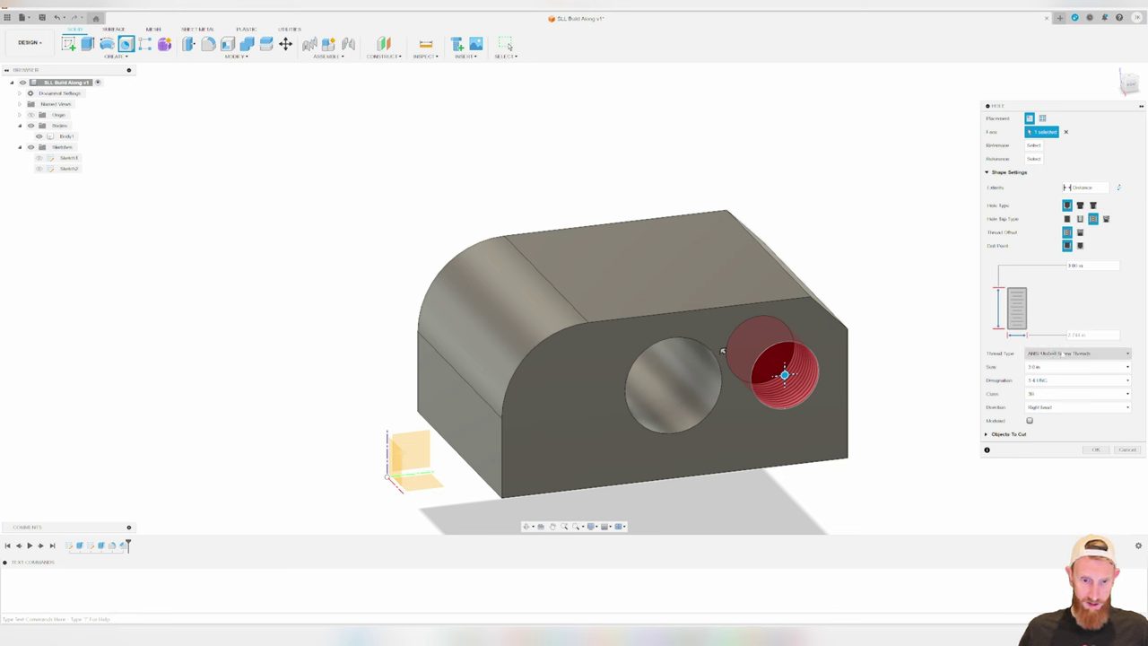
pyautogui.click(1063, 354)
pyautogui.click(1055, 364)
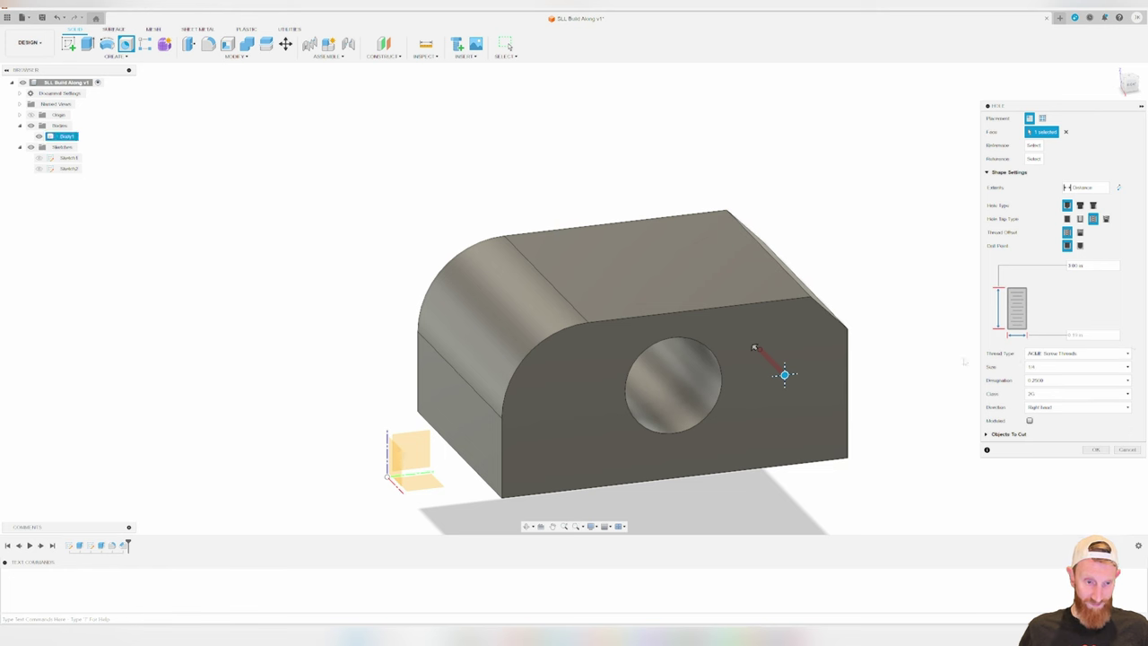
pyautogui.click(1096, 449)
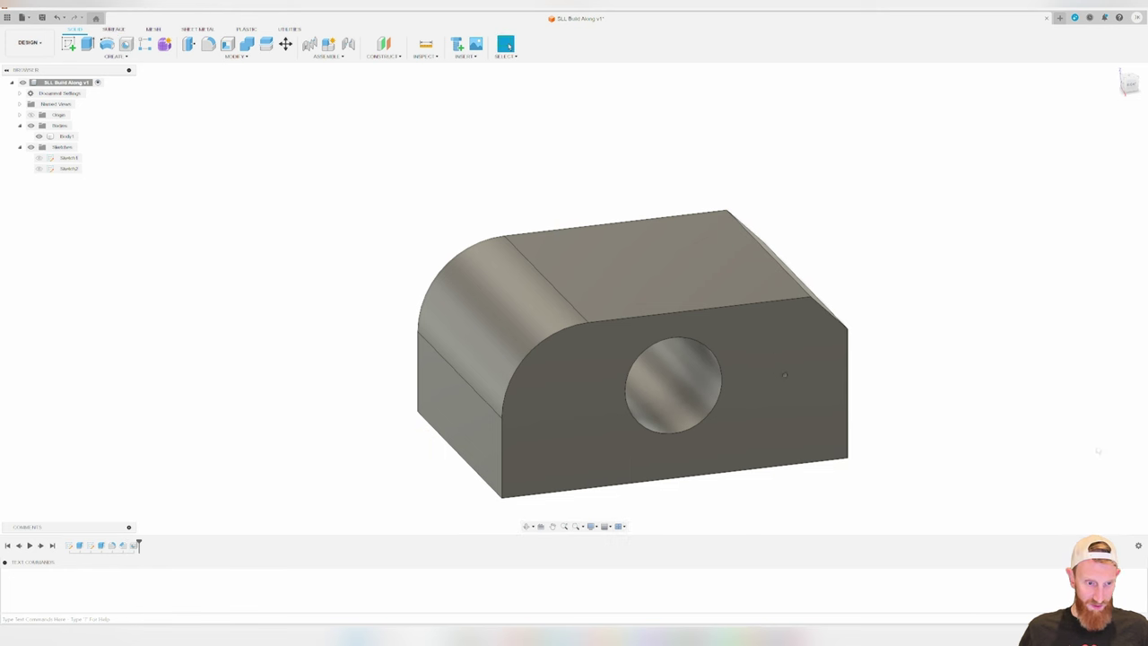
# Examine the threads inside the new tapped hole up close and review the finished block
pyautogui.scroll(5, 718, 386)
pyautogui.scroll(6, 711, 344)
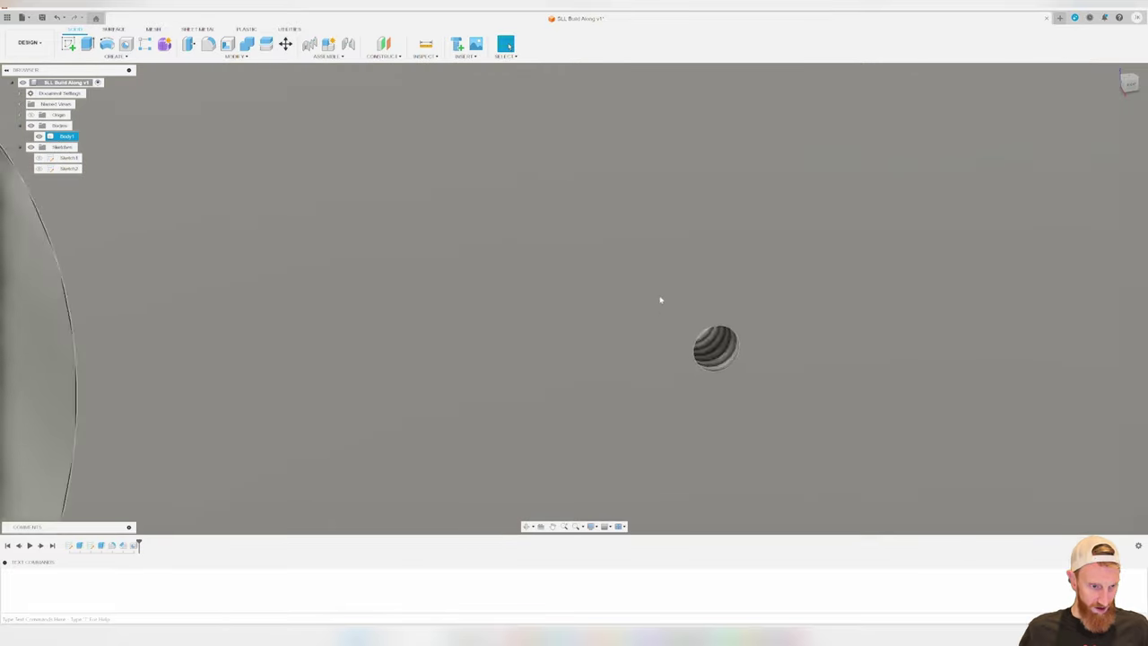
pyautogui.keyDown('shift'); pyautogui.moveTo(709, 386); pyautogui.dragTo(827, 404, button='middle'); pyautogui.keyUp('shift')
pyautogui.scroll(-10, 827, 403)
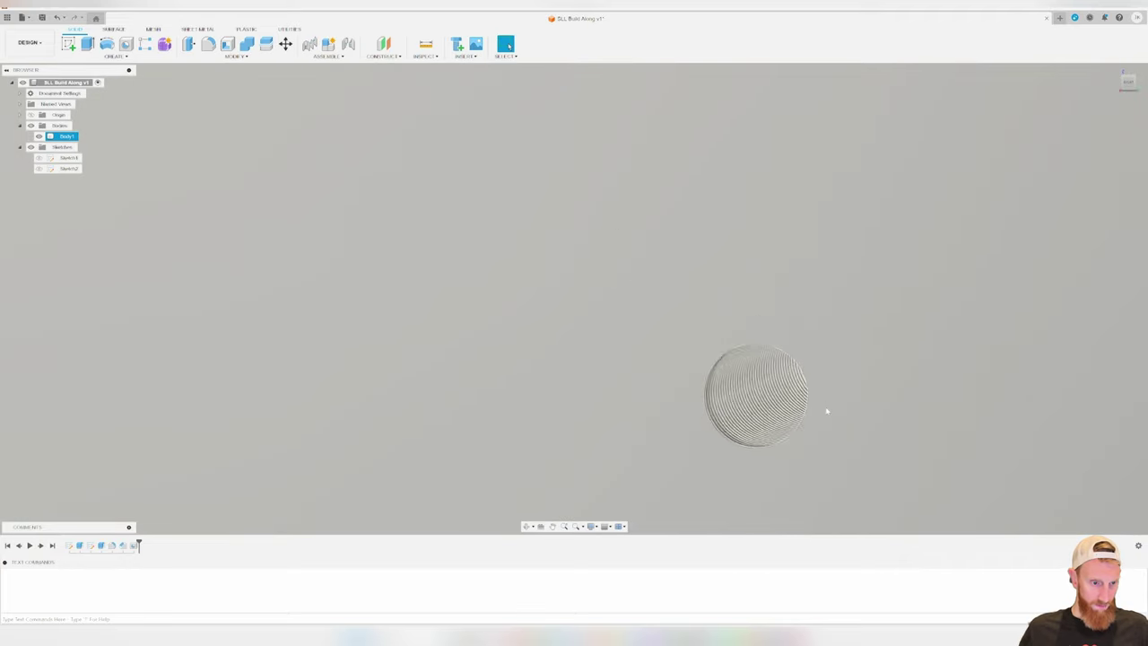
pyautogui.scroll(-5, 845, 422)
pyautogui.keyDown('shift'); pyautogui.moveTo(884, 449); pyautogui.dragTo(684, 311, button='middle'); pyautogui.keyUp('shift')
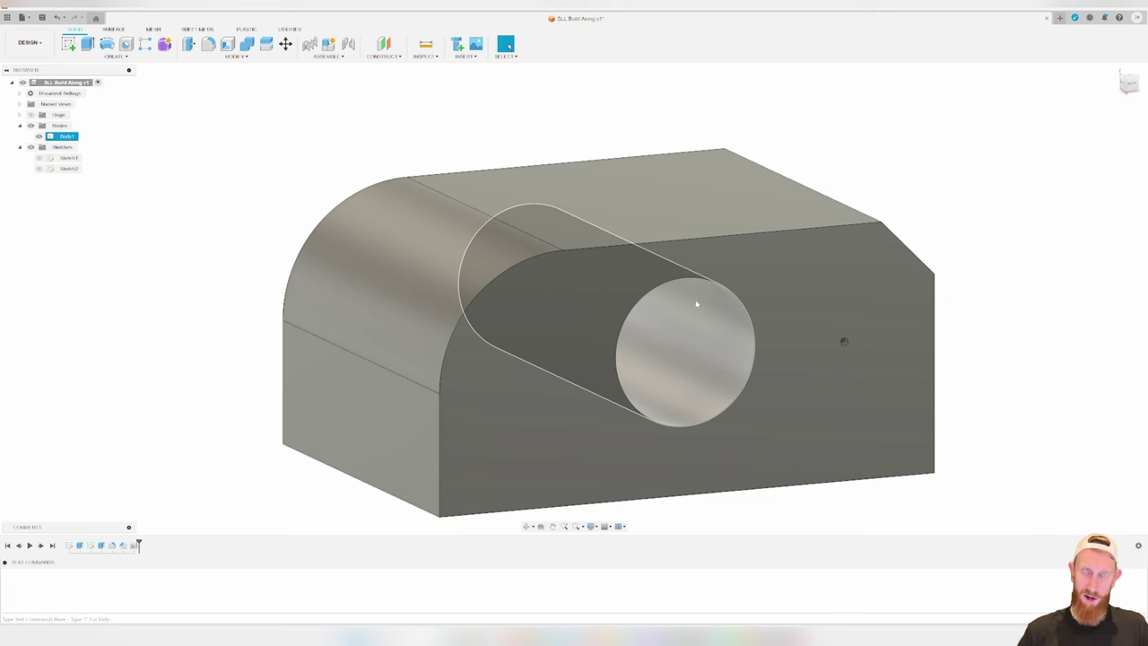
pyautogui.click(456, 140)
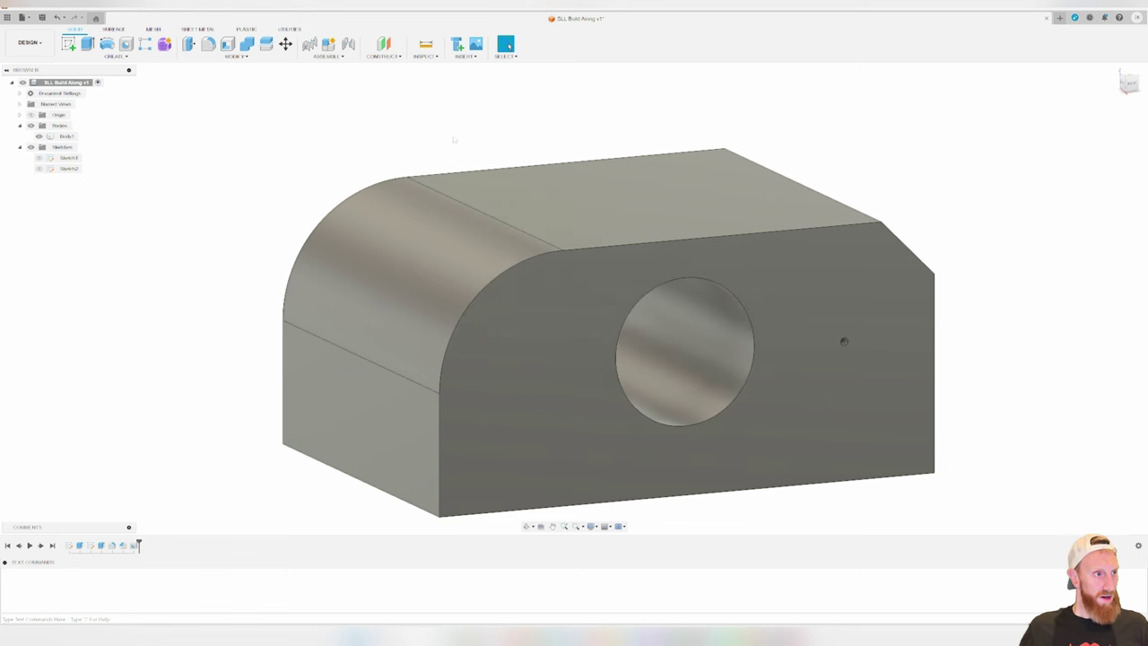
pyautogui.scroll(-4, 436, 123)
pyautogui.moveTo(434, 119); pyautogui.dragTo(586, 312, button='middle')
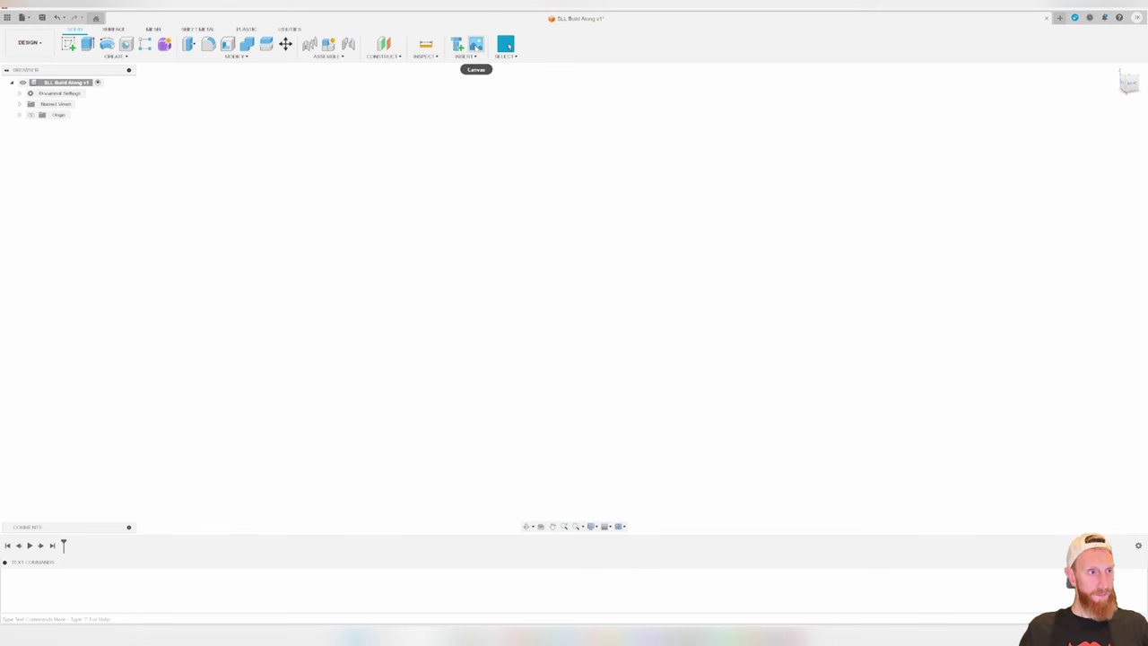
# Start a canvas insertion using the image SLL_Screenshot_BuildAlong.png from the computer's Desktop folder
pyautogui.click(476, 44)
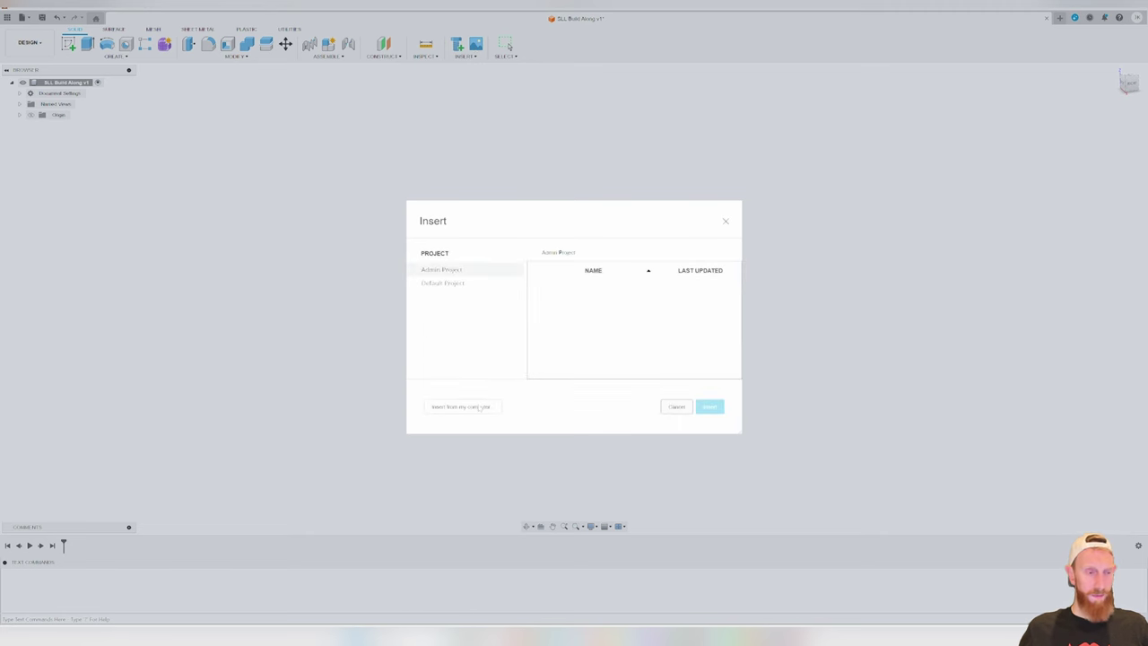
pyautogui.click(463, 406)
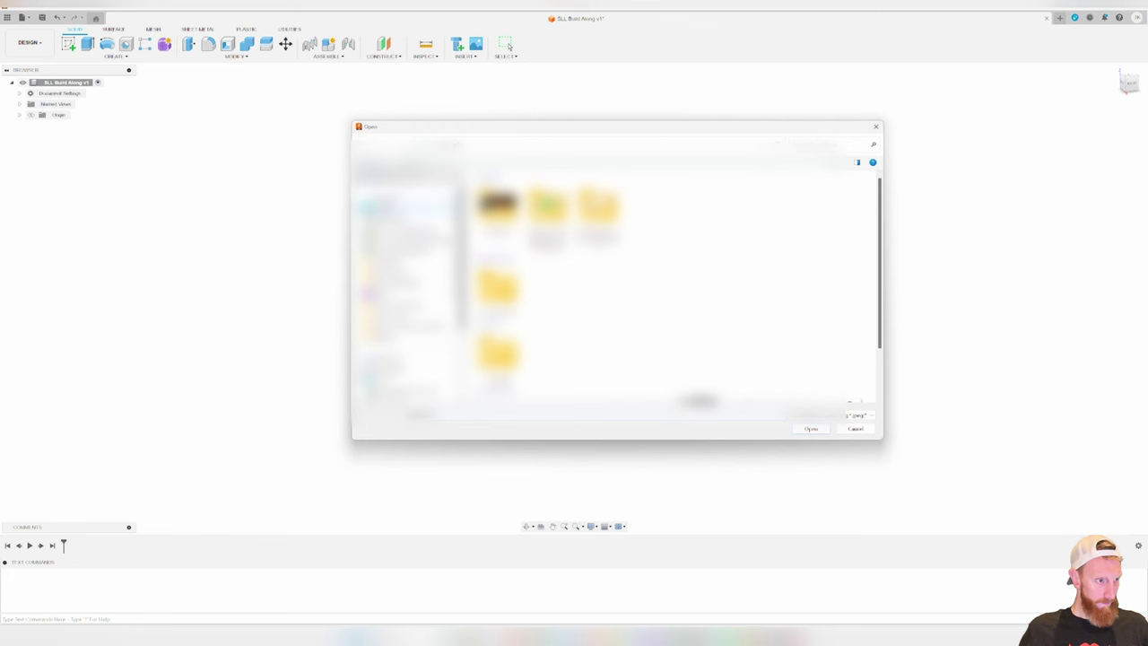
pyautogui.click(388, 208)
pyautogui.click(529, 196)
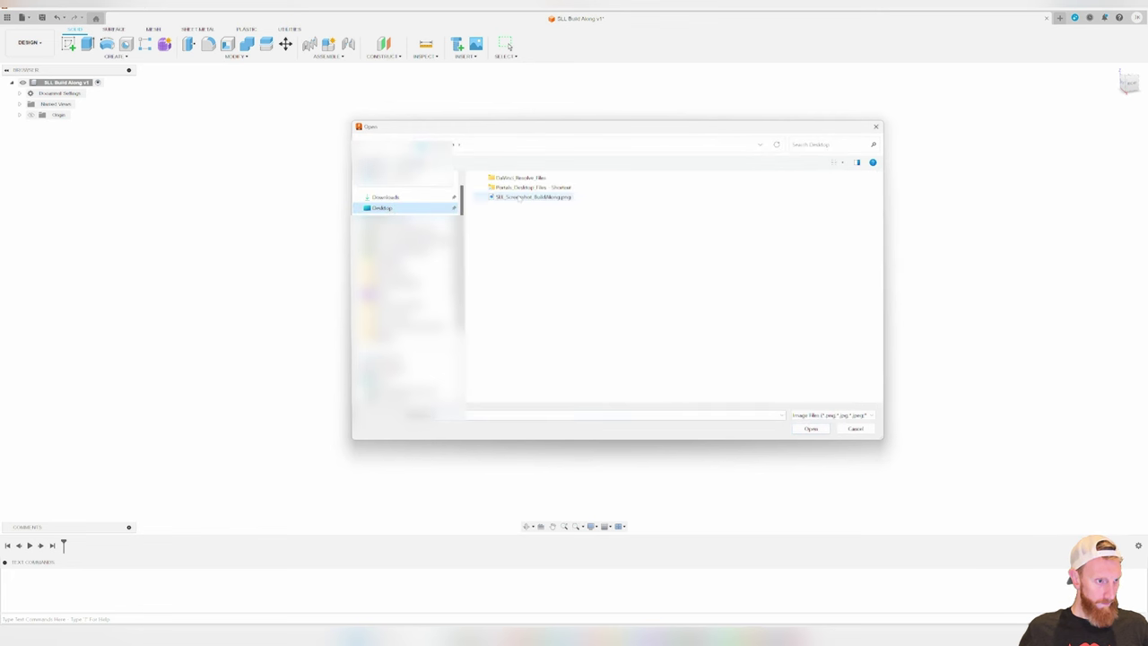
pyautogui.doubleClick(529, 196)
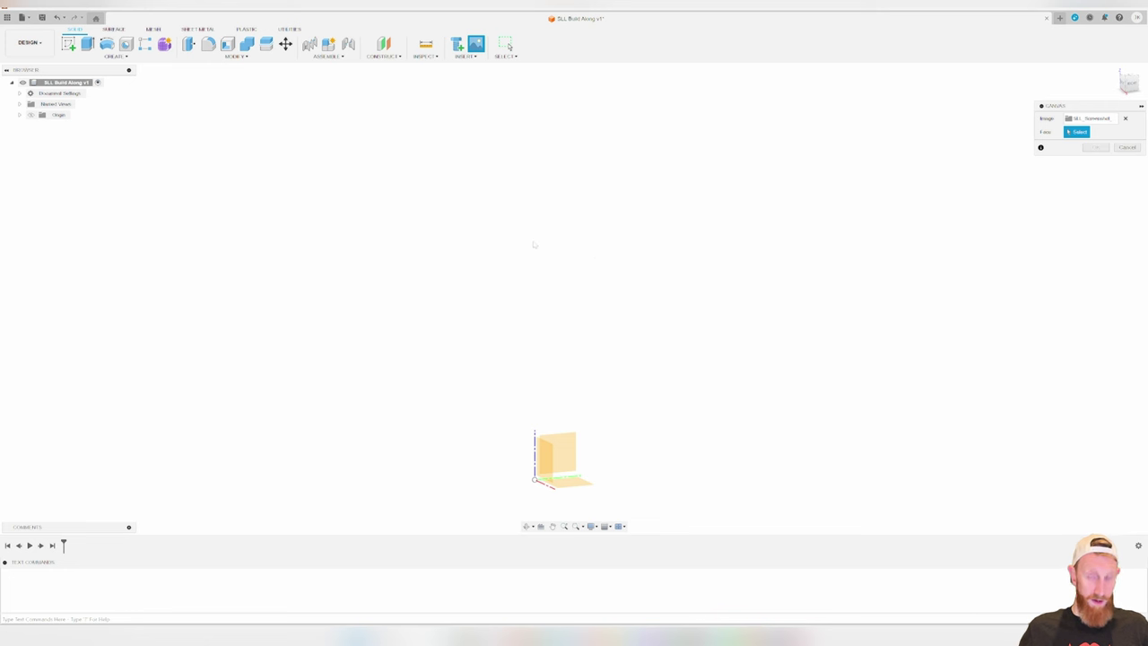
# Place the knife sketch canvas on the XZ plane
pyautogui.moveTo(541, 367); pyautogui.dragTo(515, 238, button='middle')
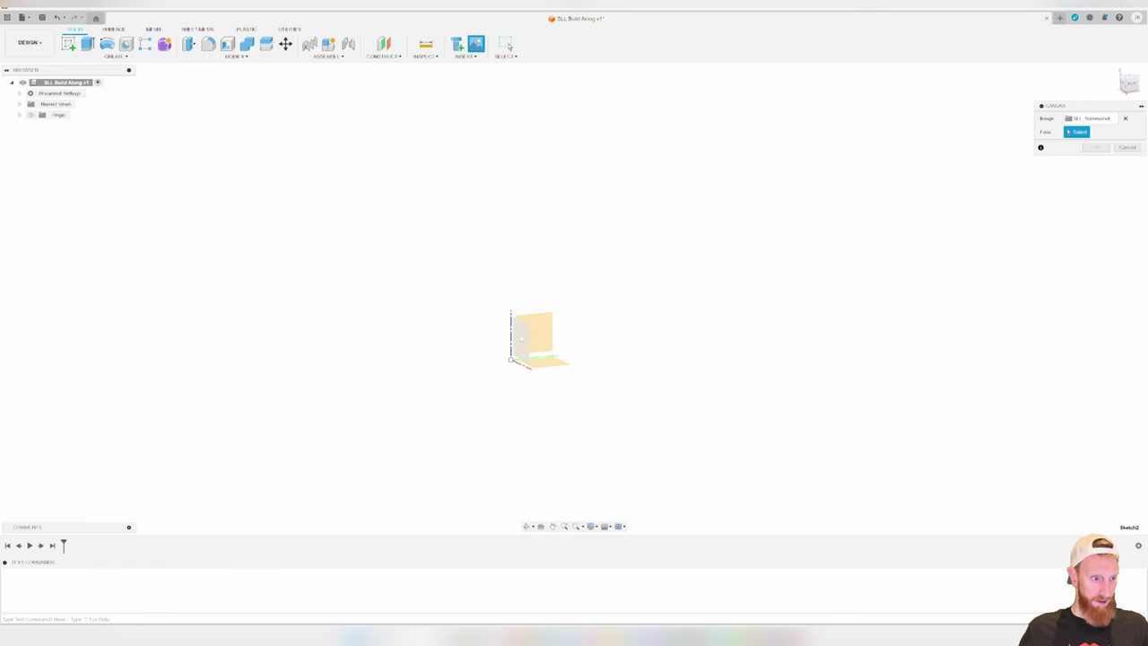
pyautogui.click(522, 341)
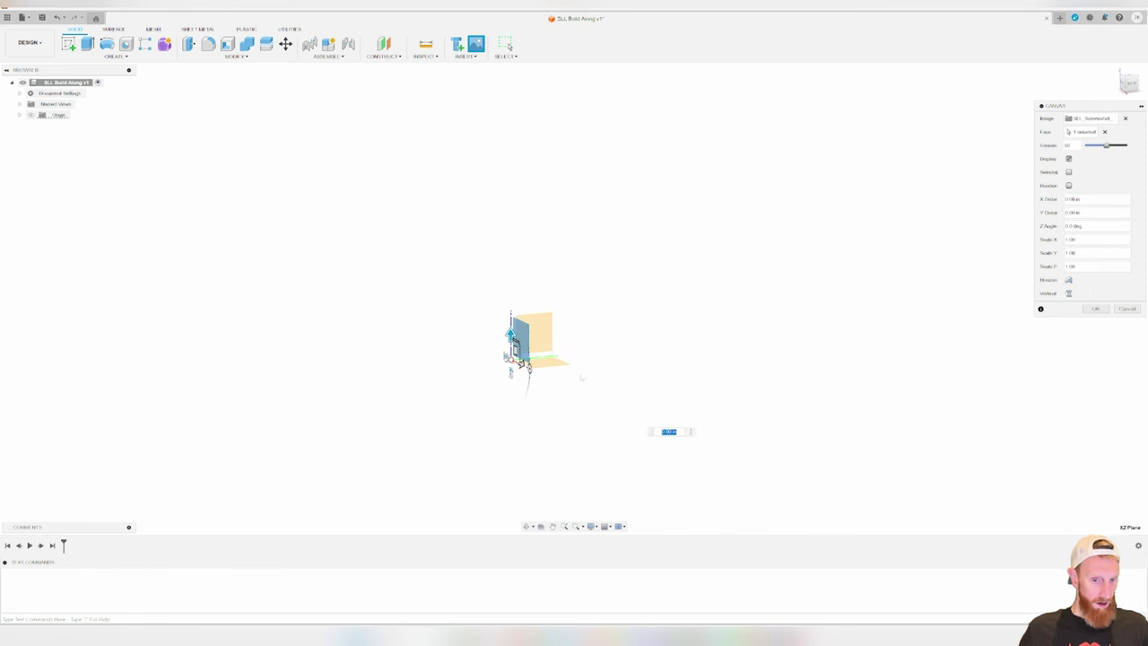
pyautogui.keyDown('shift'); pyautogui.moveTo(852, 340); pyautogui.dragTo(682, 330, button='middle'); pyautogui.keyUp('shift')
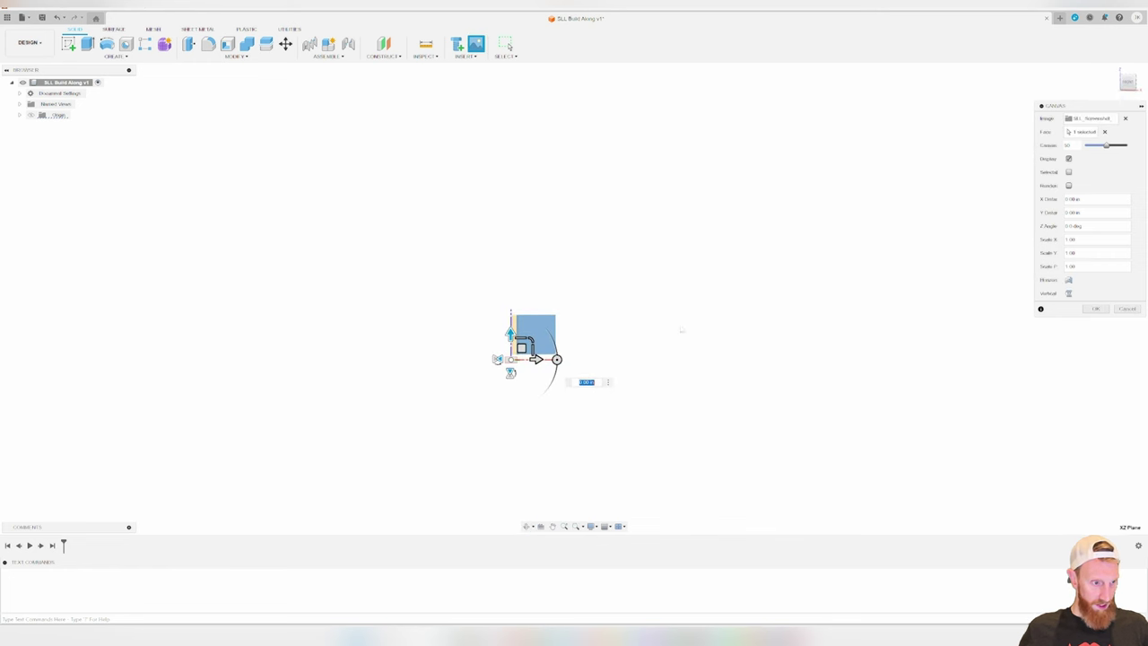
pyautogui.moveTo(536, 359); pyautogui.dragTo(673, 328)
pyautogui.keyDown('shift'); pyautogui.moveTo(693, 359); pyautogui.dragTo(702, 328, button='middle'); pyautogui.keyUp('shift')
pyautogui.moveTo(1079, 393); pyautogui.dragTo(869, 405, button='middle')
pyautogui.click(1095, 309)
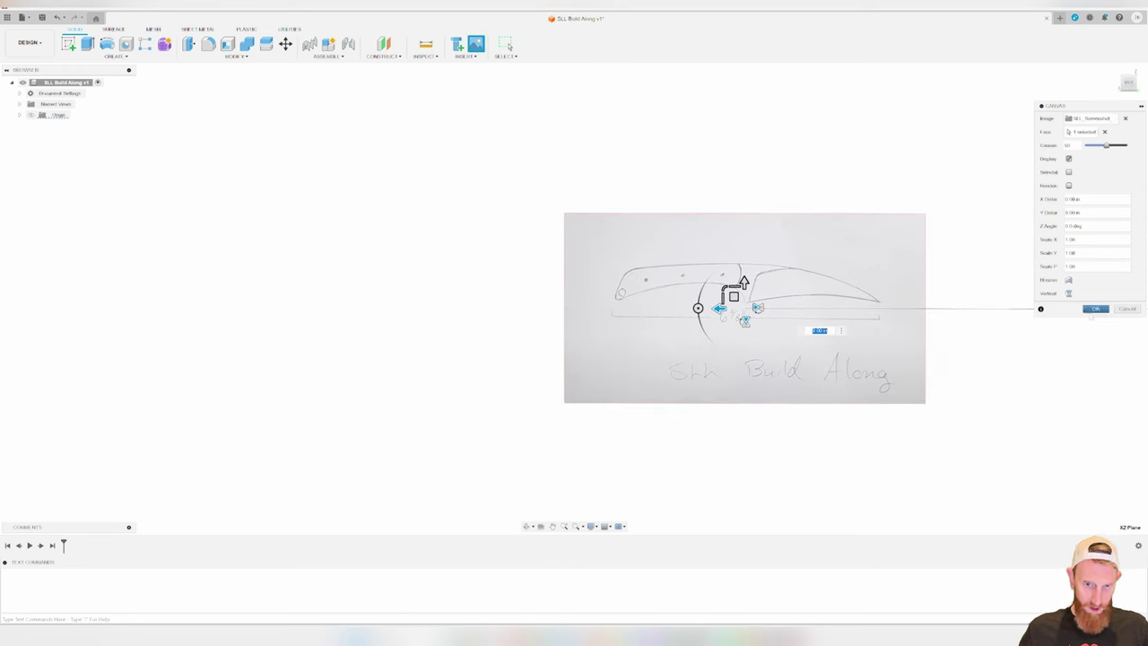
# Start calibrating the knife canvas, with the blade-tip end of the drawn overall length line as the first point
pyautogui.moveTo(932, 363); pyautogui.dragTo(839, 319, button='middle')
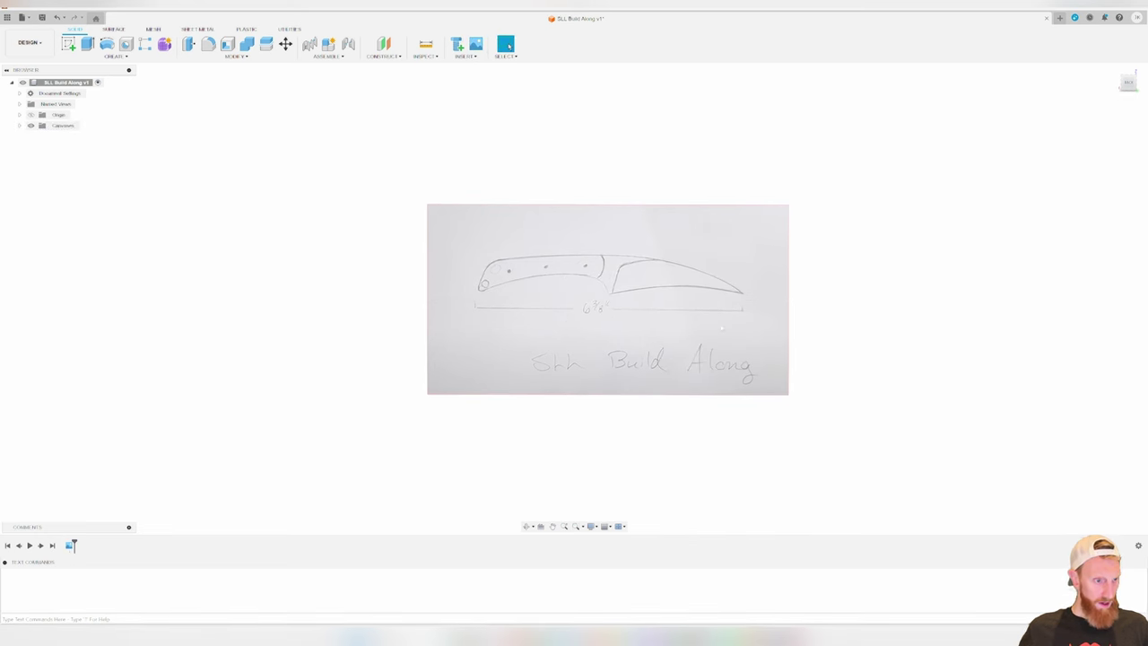
pyautogui.scroll(-1, 743, 316)
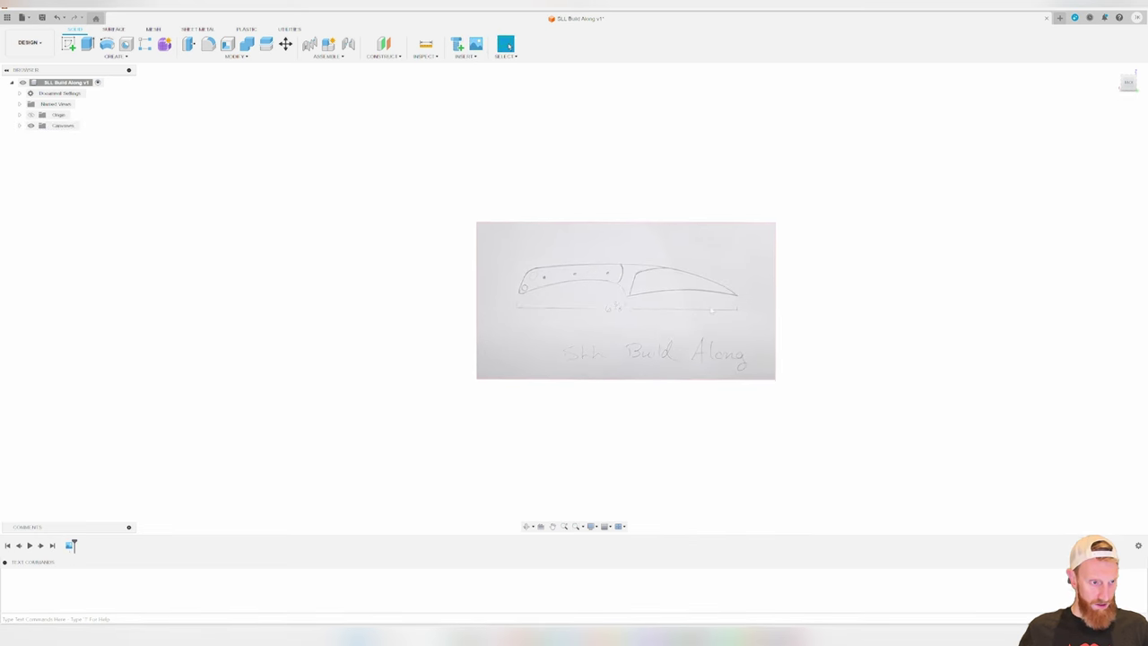
pyautogui.scroll(4, 682, 318)
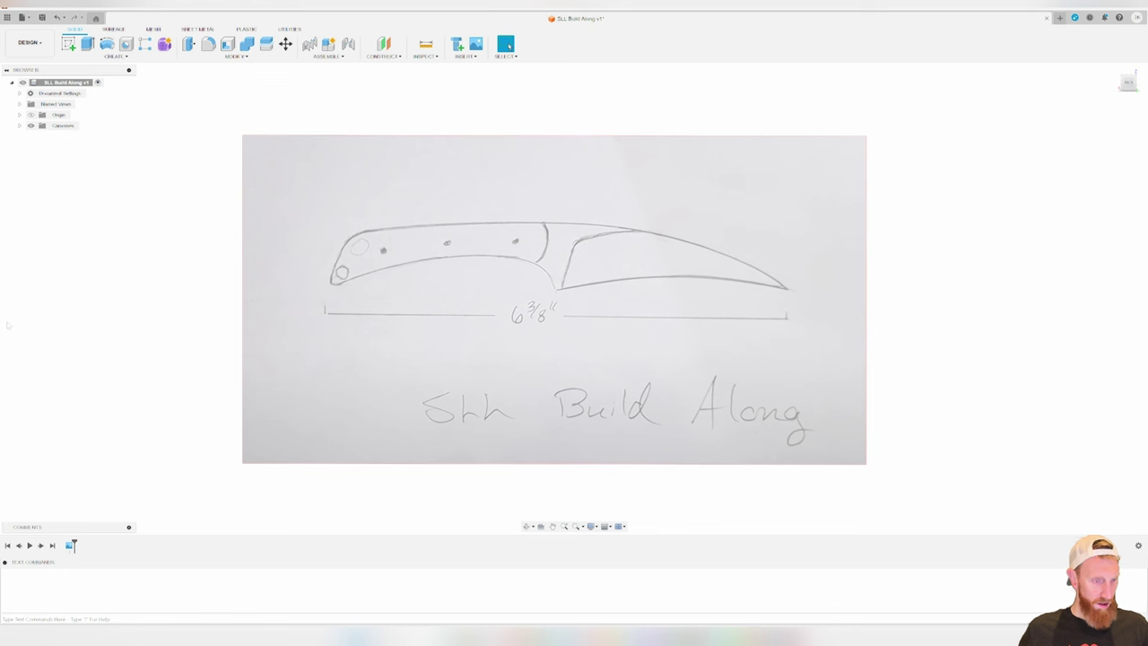
pyautogui.scroll(-3, 587, 308)
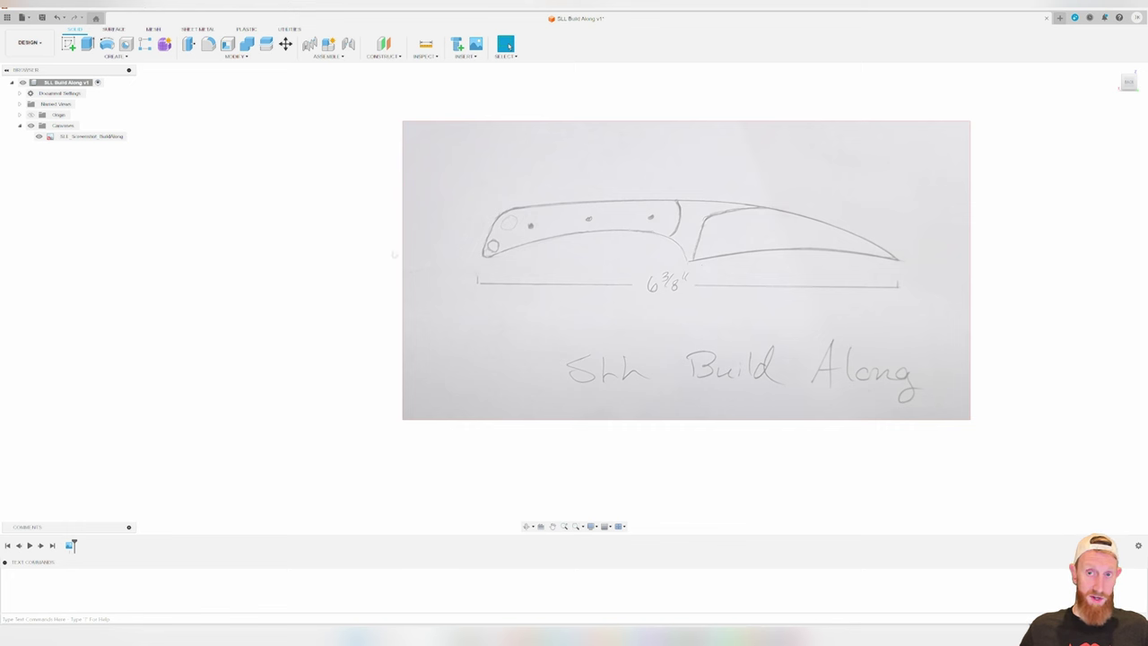
pyautogui.rightClick(97, 138)
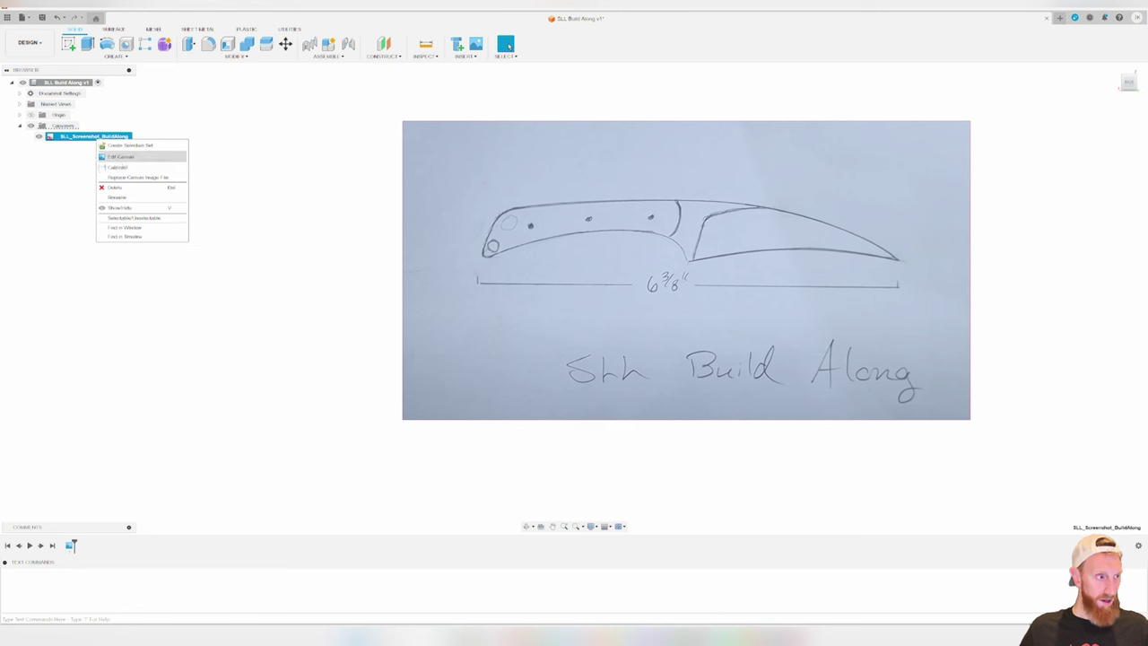
pyautogui.click(125, 167)
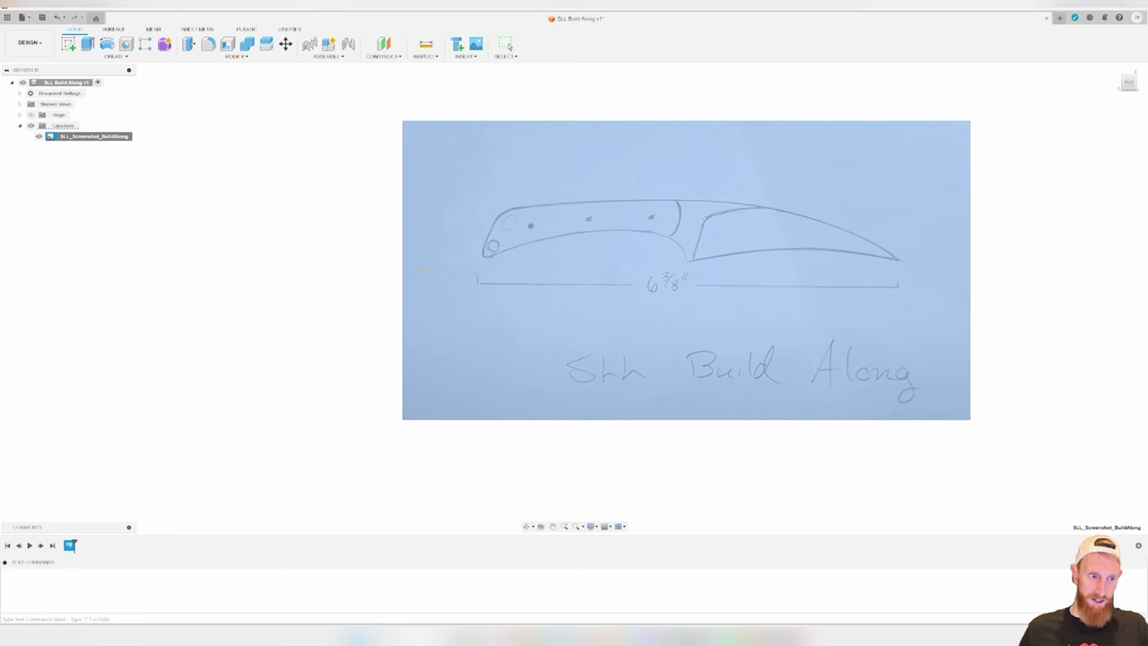
pyautogui.moveTo(395, 259); pyautogui.dragTo(314, 274, button='middle')
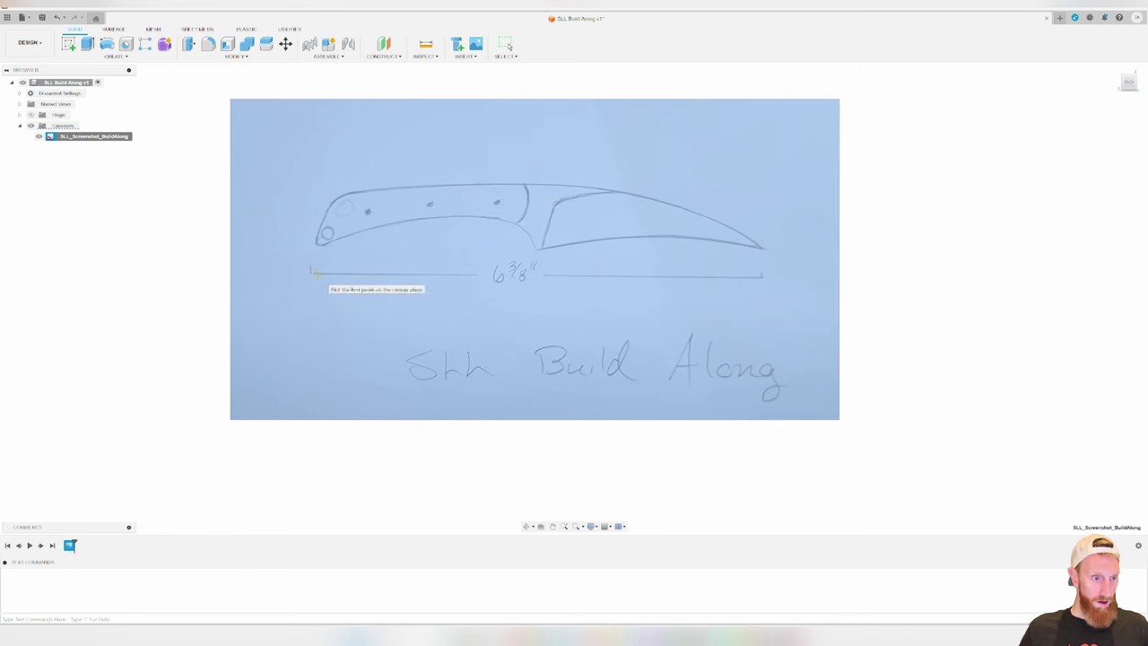
pyautogui.scroll(5, 312, 271)
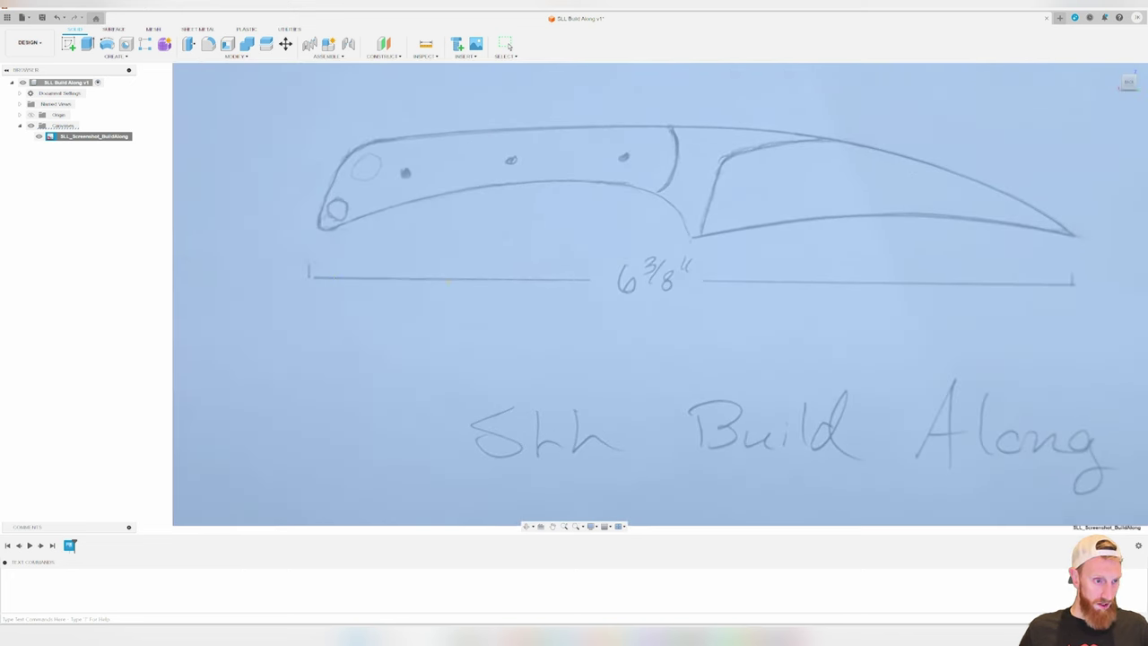
pyautogui.scroll(3, 310, 274)
pyautogui.scroll(-4, 451, 300)
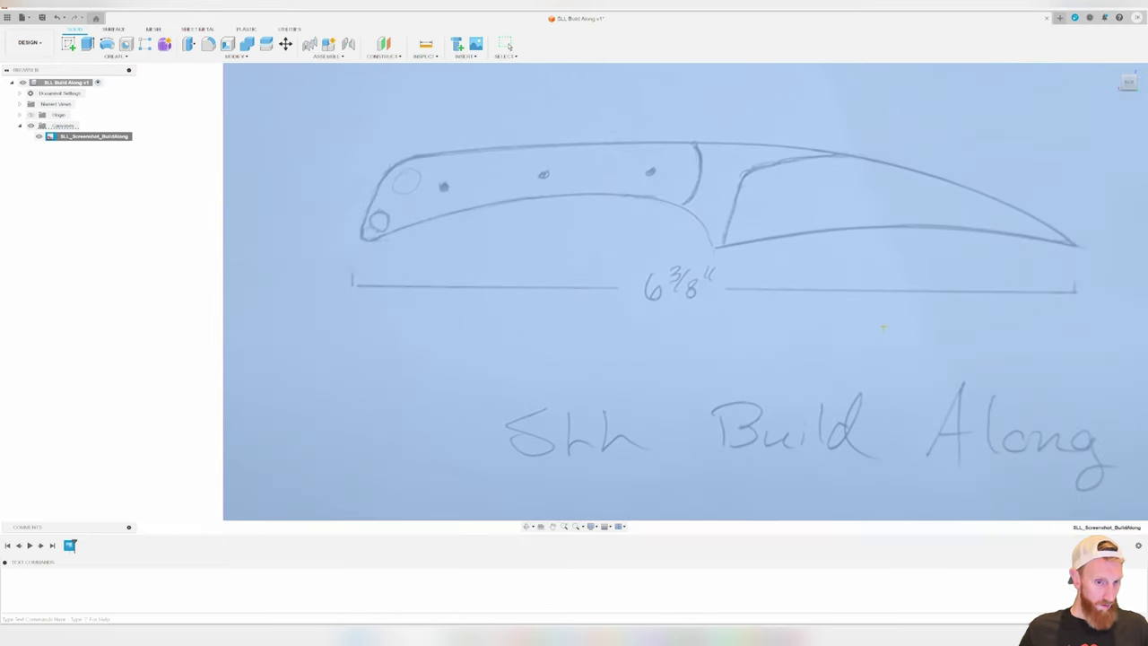
pyautogui.scroll(8, 1076, 291)
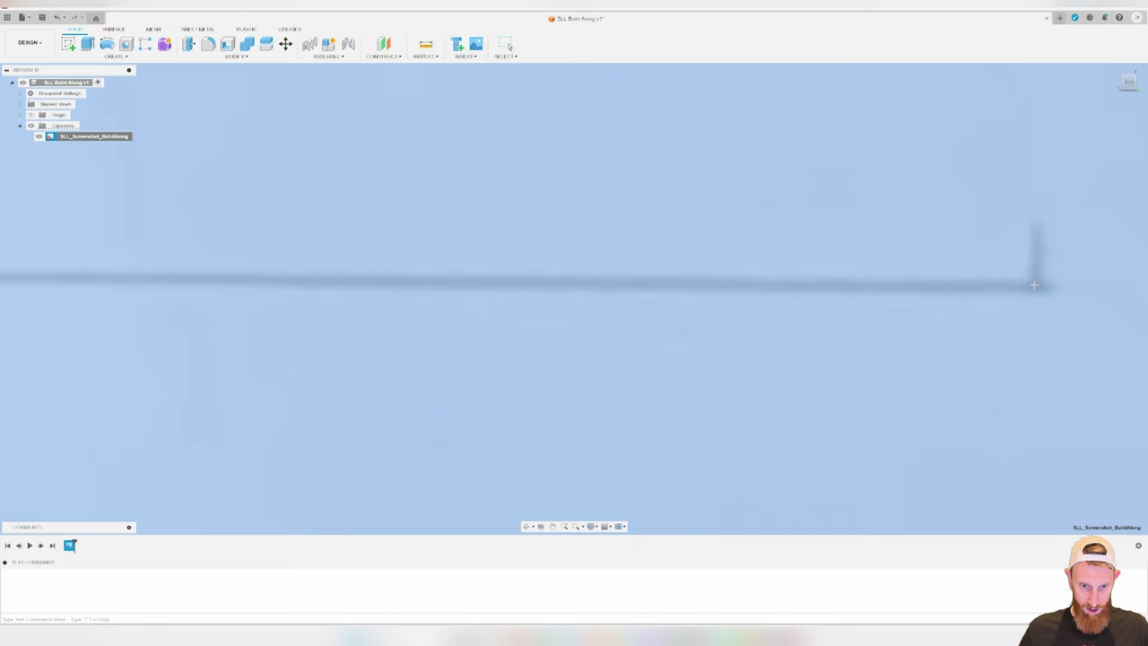
# Pick the handle end of the drawn overall length line as the second calibration point
pyautogui.scroll(-3, 866, 361)
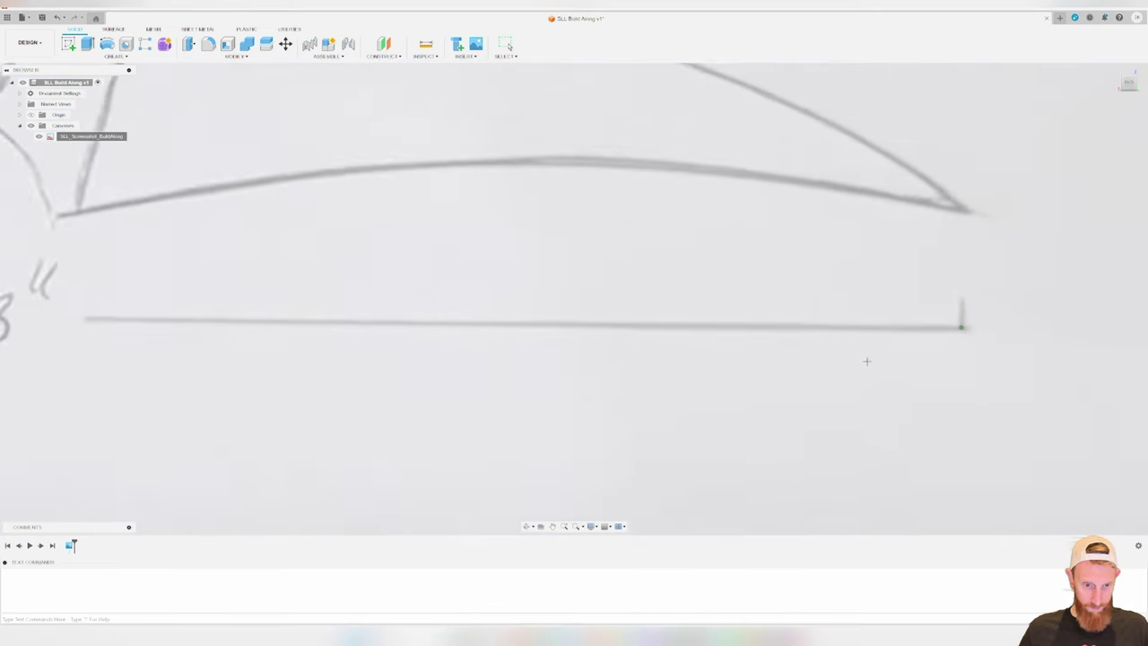
pyautogui.scroll(-3, 867, 361)
pyautogui.scroll(-1, 90, 385)
pyautogui.scroll(4, 23, 366)
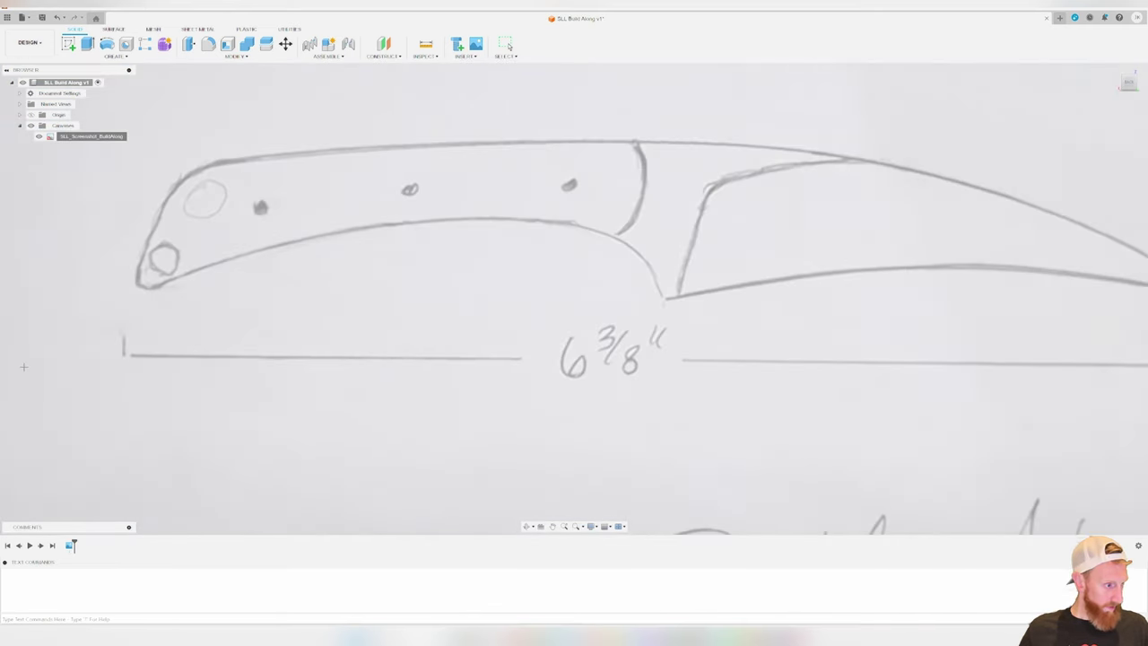
pyautogui.scroll(10, 24, 366)
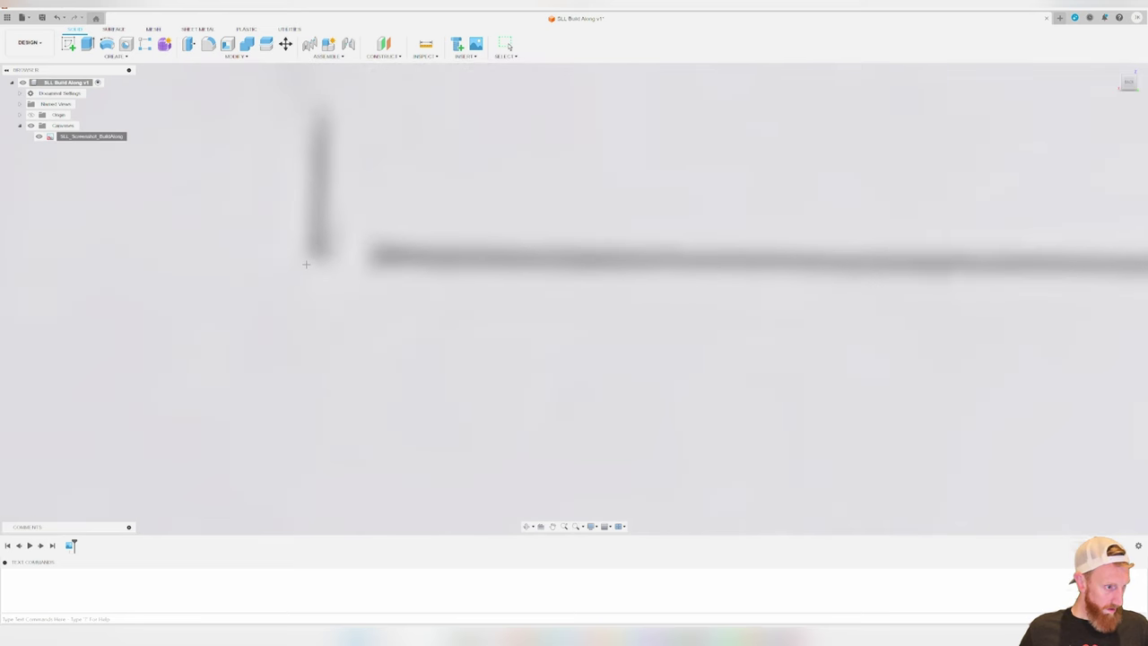
pyautogui.scroll(-5, 726, 405)
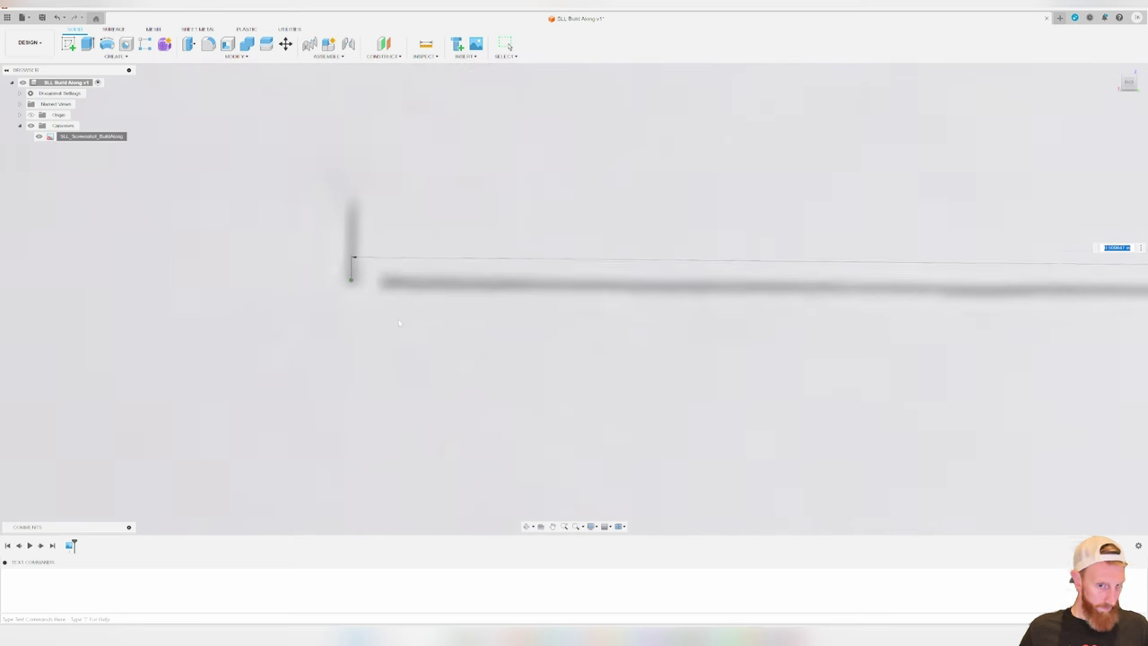
# Set the calibration distance between the two points to 6.375 in and finish with the canvas deselected
pyautogui.scroll(-3, 727, 404)
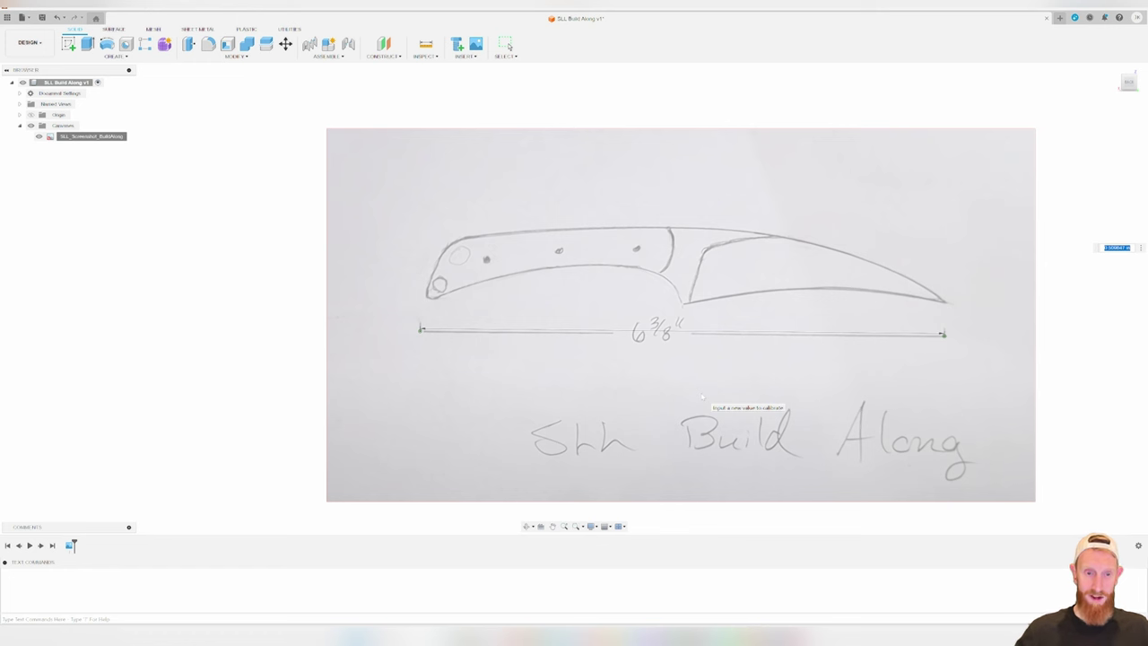
pyautogui.write('6 3/8')
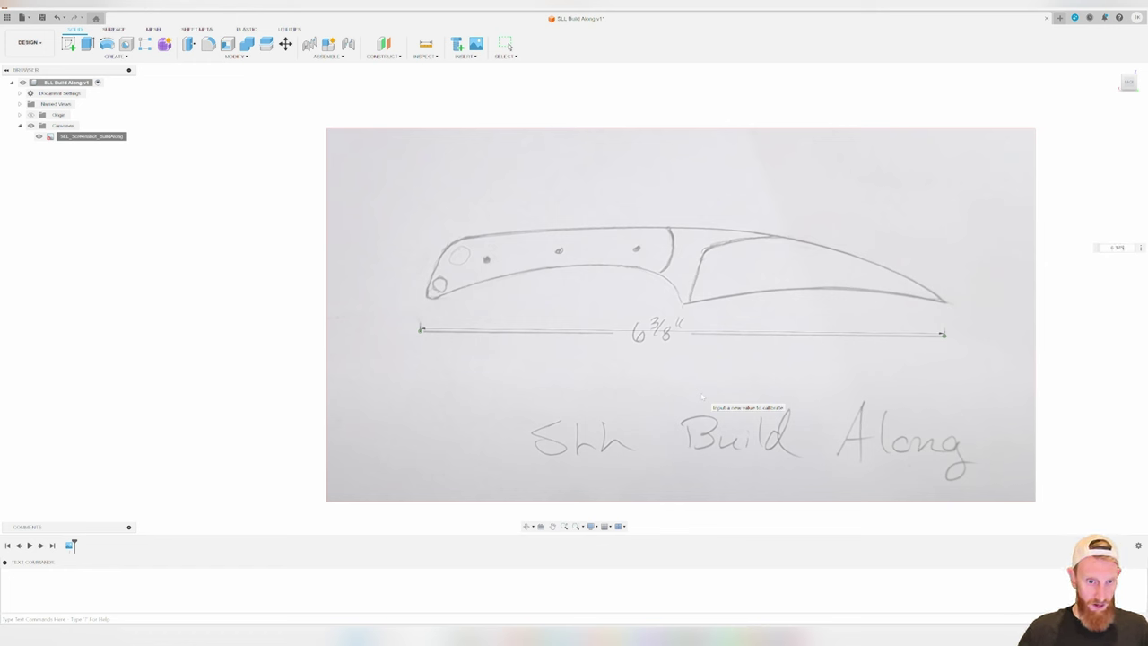
pyautogui.press('Return')
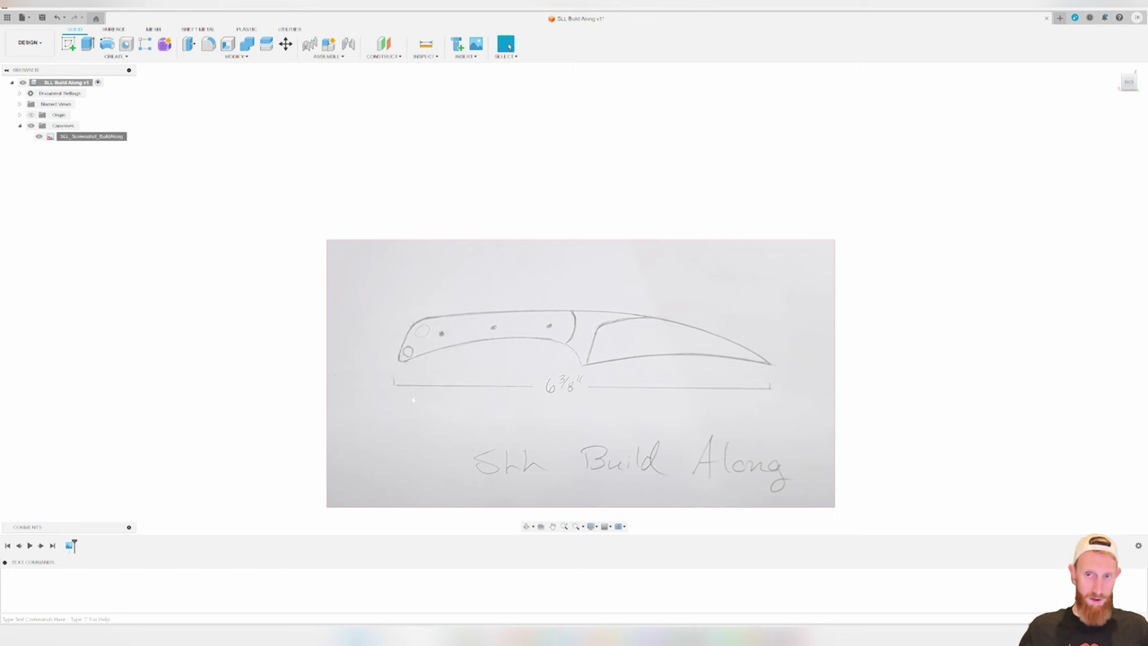
pyautogui.click(960, 369)
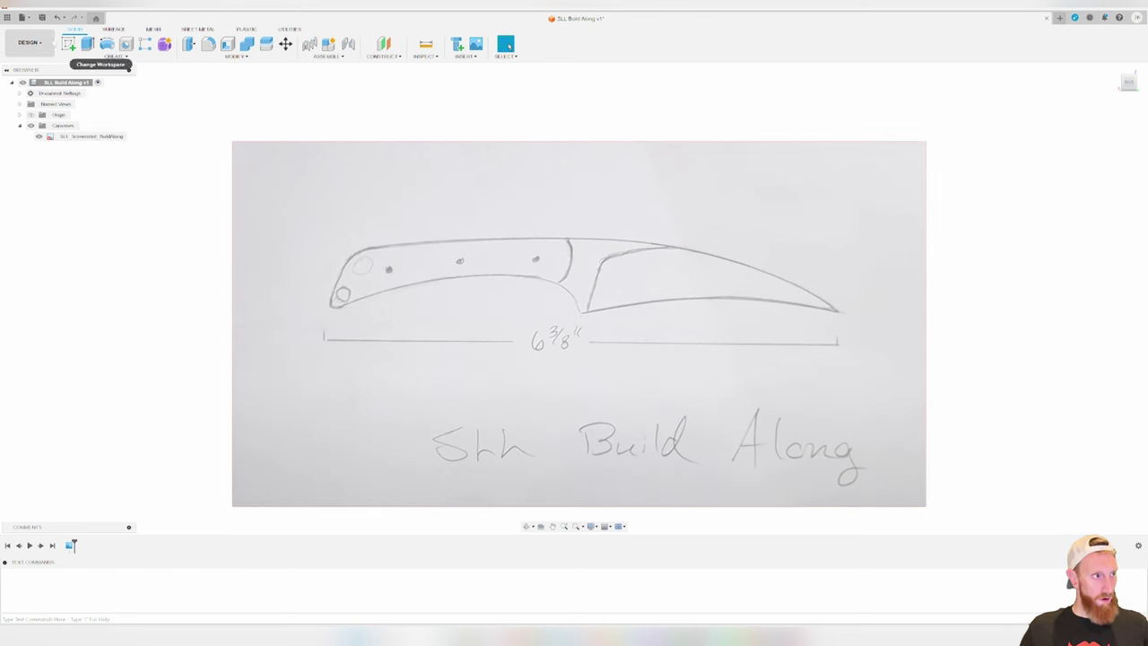
# Start a new sketch on the XZ plane, the plane that carries the knife canvas
pyautogui.click(68, 43)
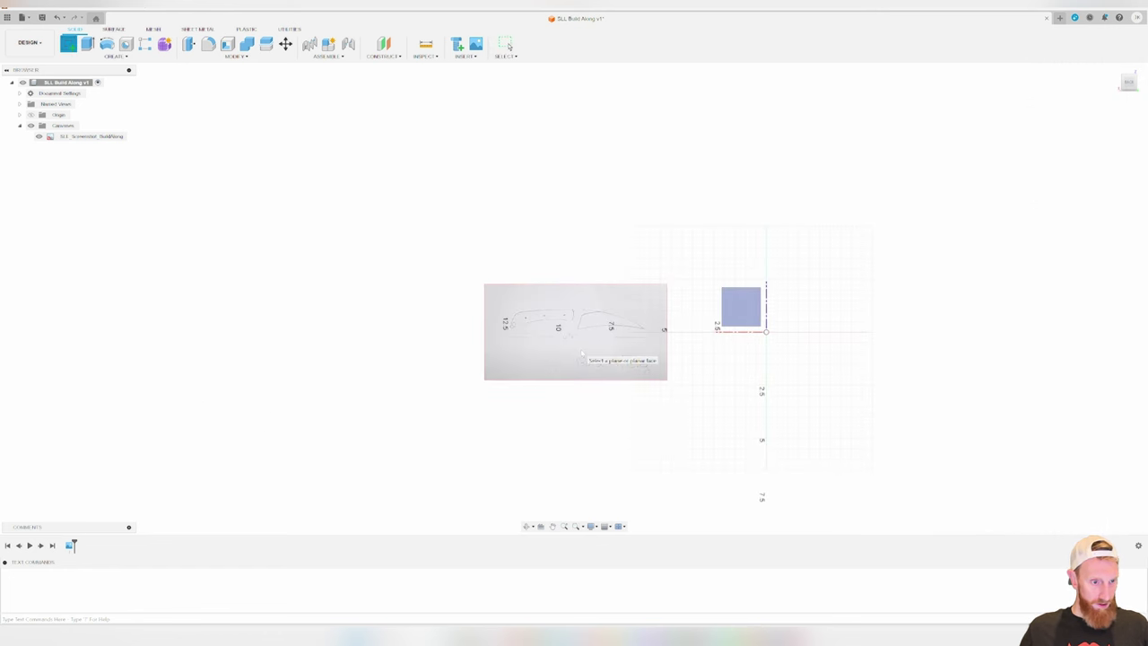
pyautogui.keyDown('shift'); pyautogui.moveTo(717, 327); pyautogui.dragTo(619, 300, button='middle'); pyautogui.keyUp('shift')
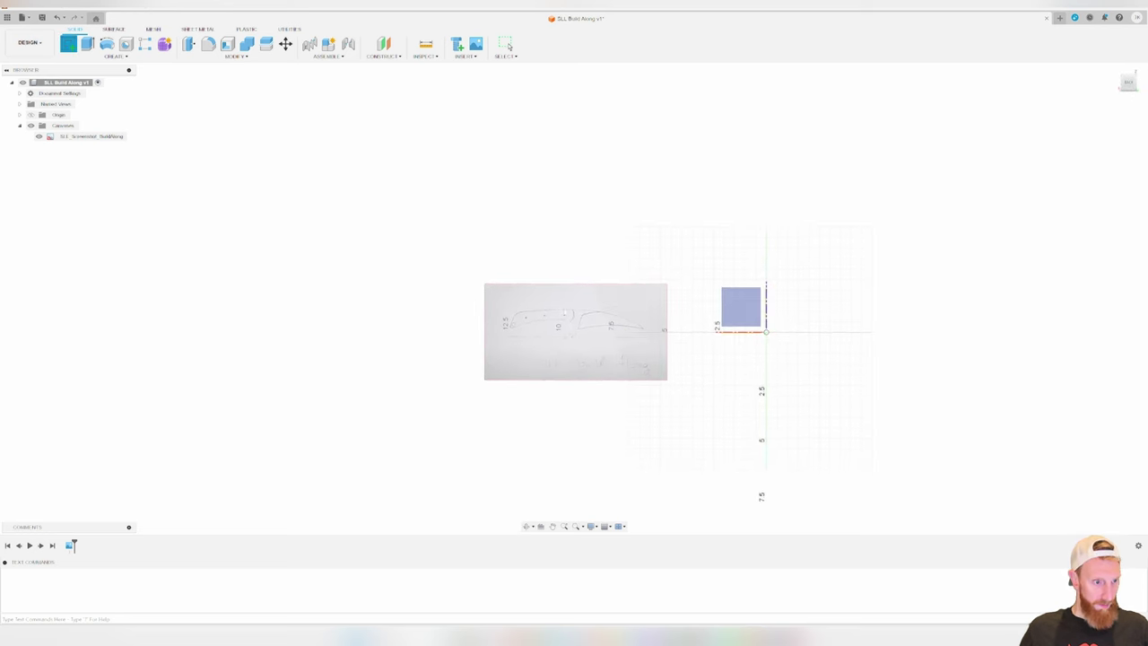
pyautogui.scroll(5, 553, 305)
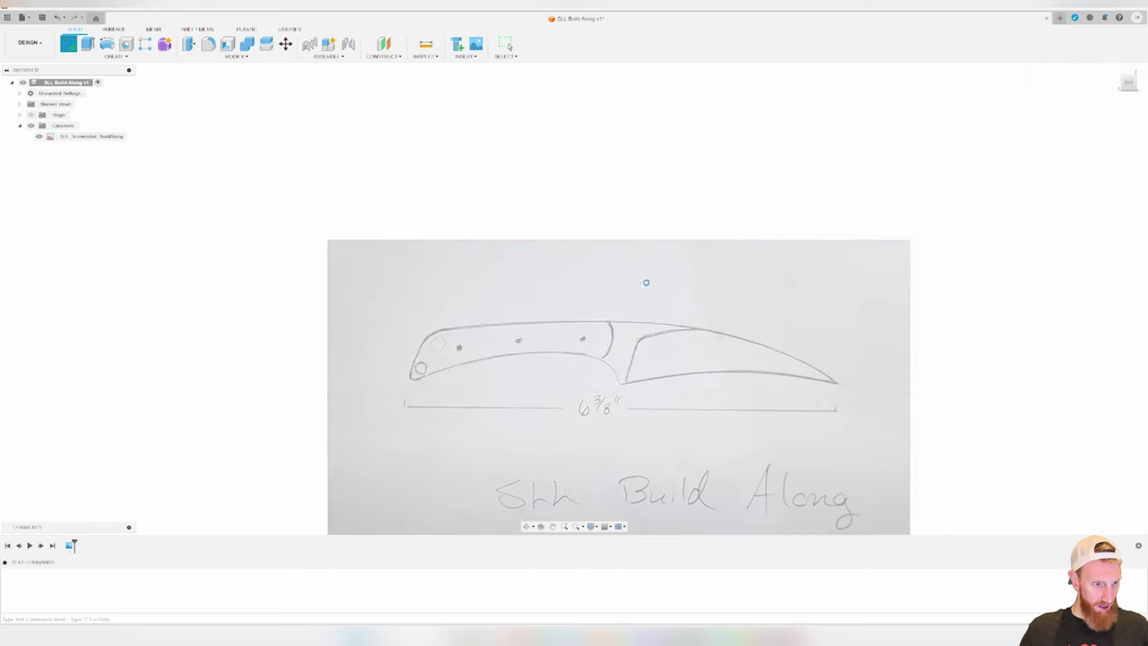
pyautogui.click(644, 285)
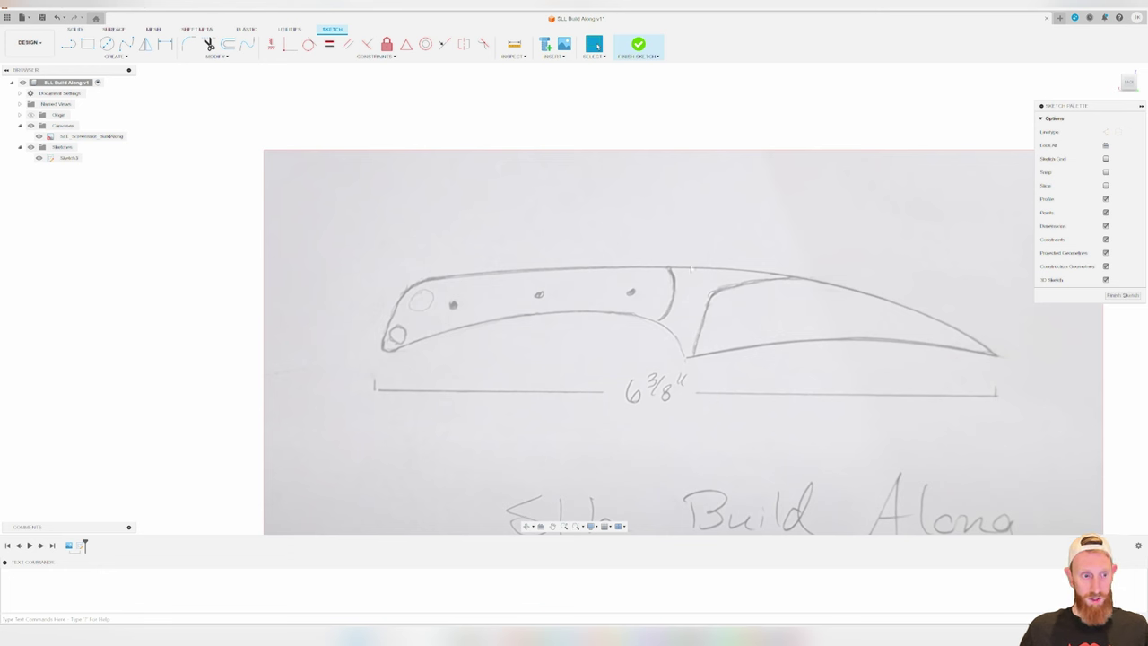
# Begin a fit point spline at the heel of the blade, placing its first fit points along the drawn cutting edge
pyautogui.moveTo(600, 300); pyautogui.dragTo(530, 318, button='middle')
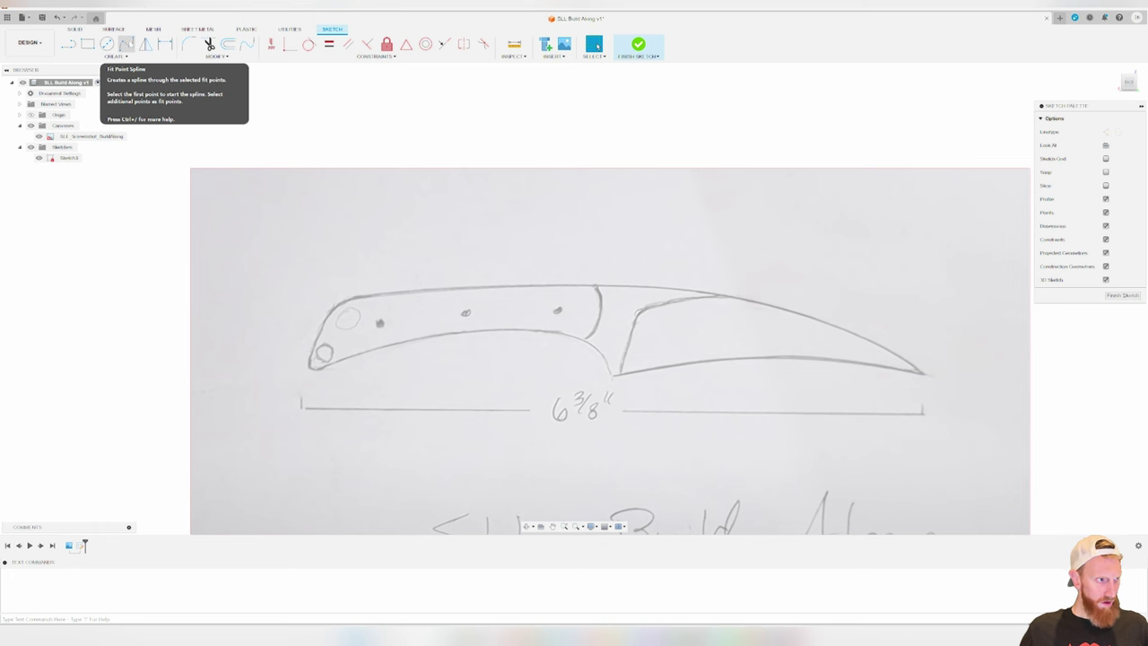
pyautogui.click(126, 43)
pyautogui.scroll(4, 660, 385)
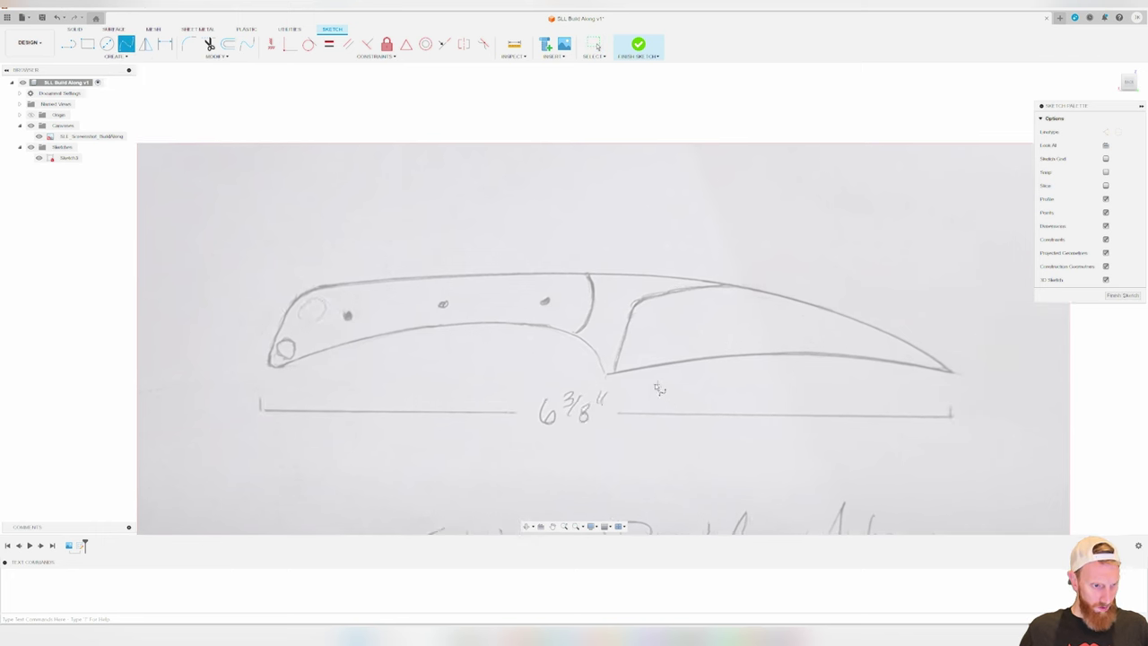
pyautogui.scroll(5, 583, 377)
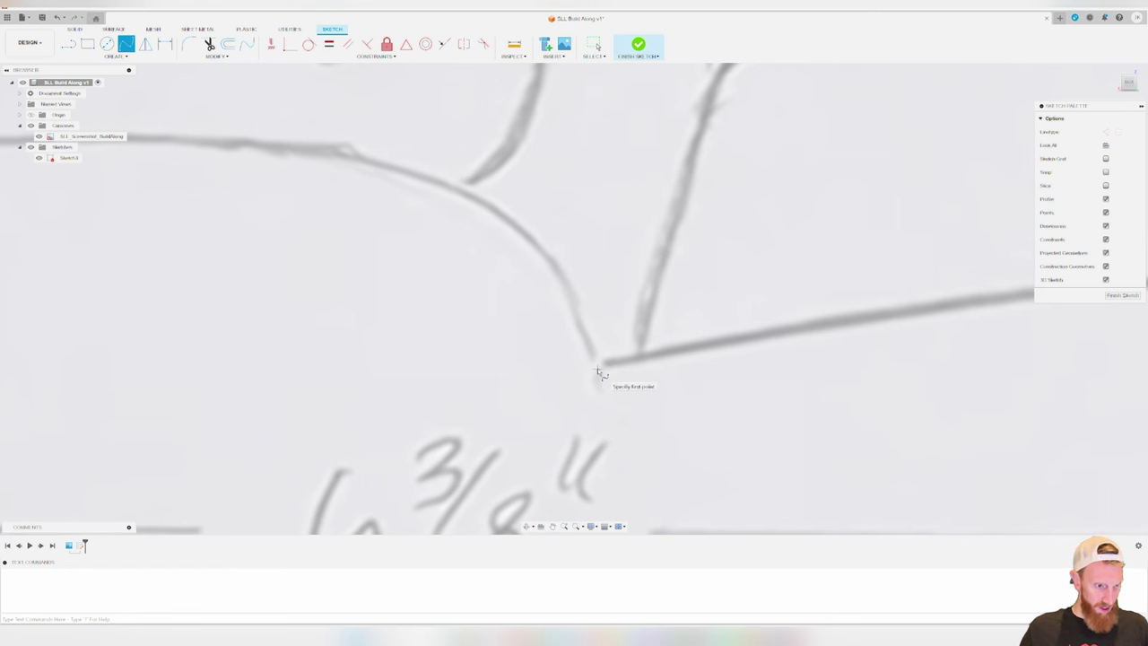
pyautogui.click(596, 371)
pyautogui.scroll(-3, 677, 375)
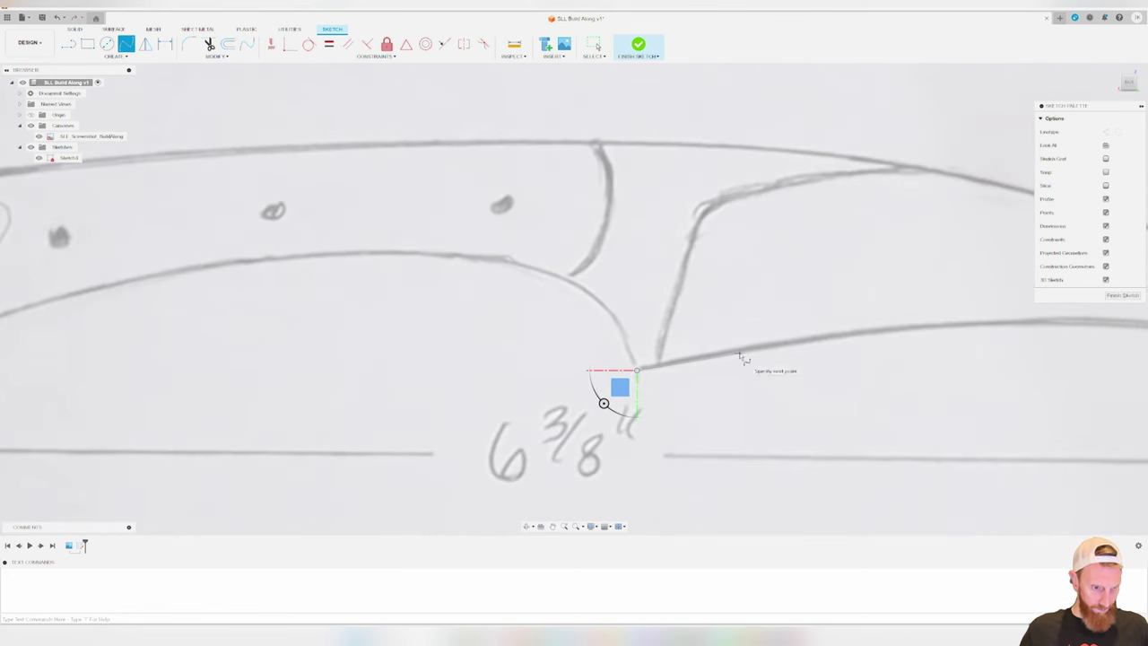
pyautogui.scroll(3, 749, 360)
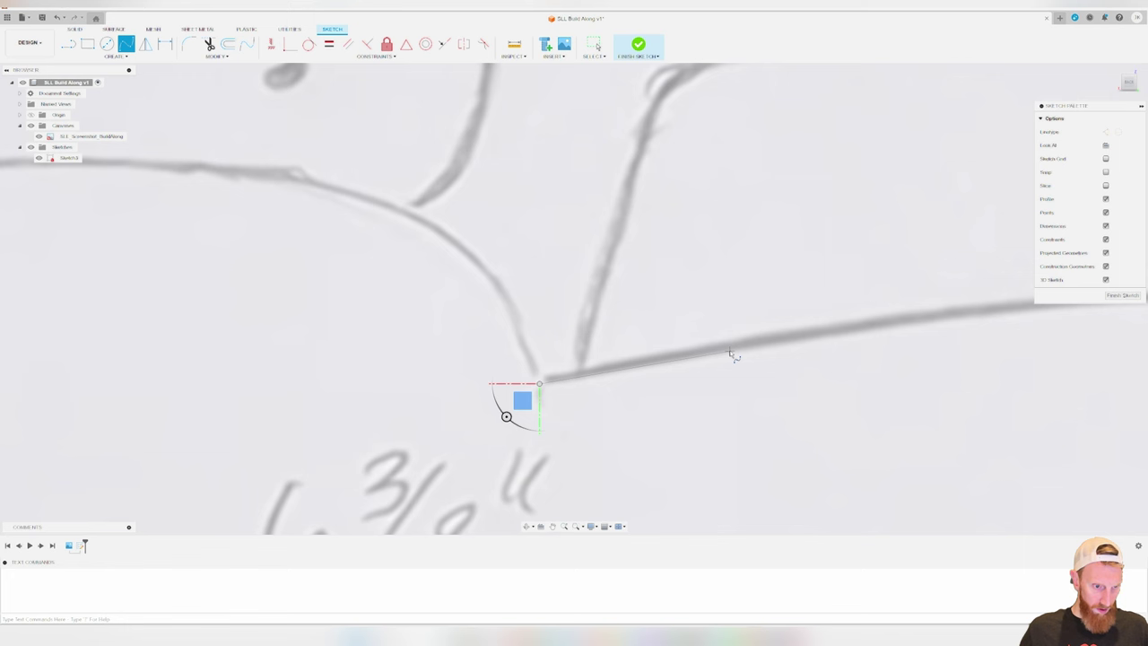
pyautogui.click(731, 350)
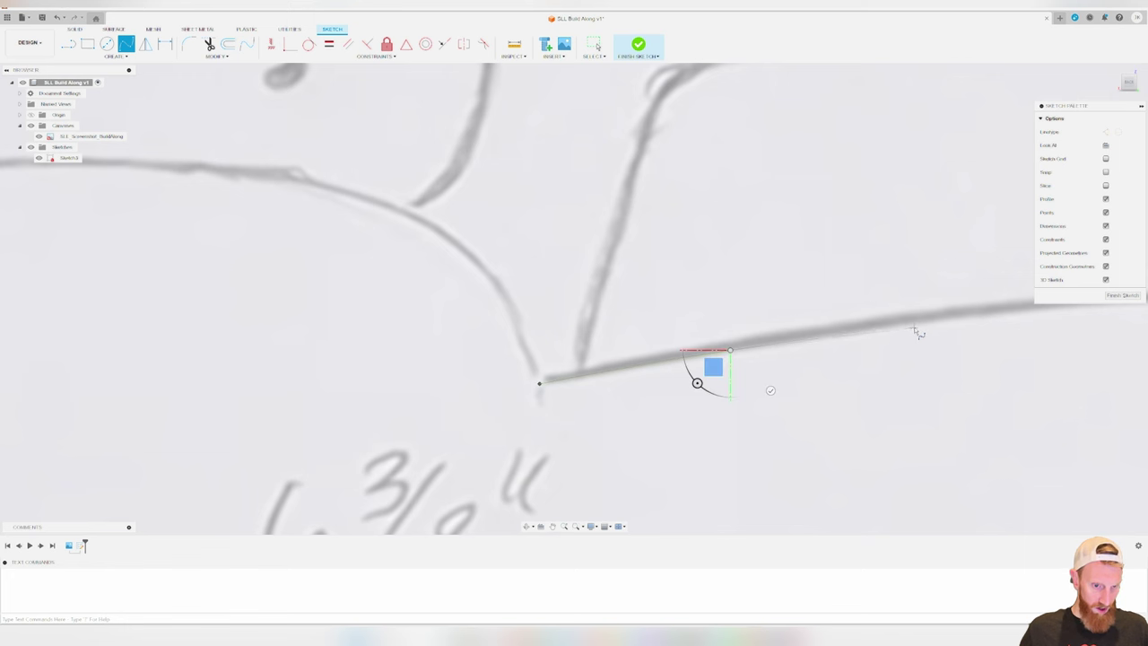
pyautogui.click(922, 324)
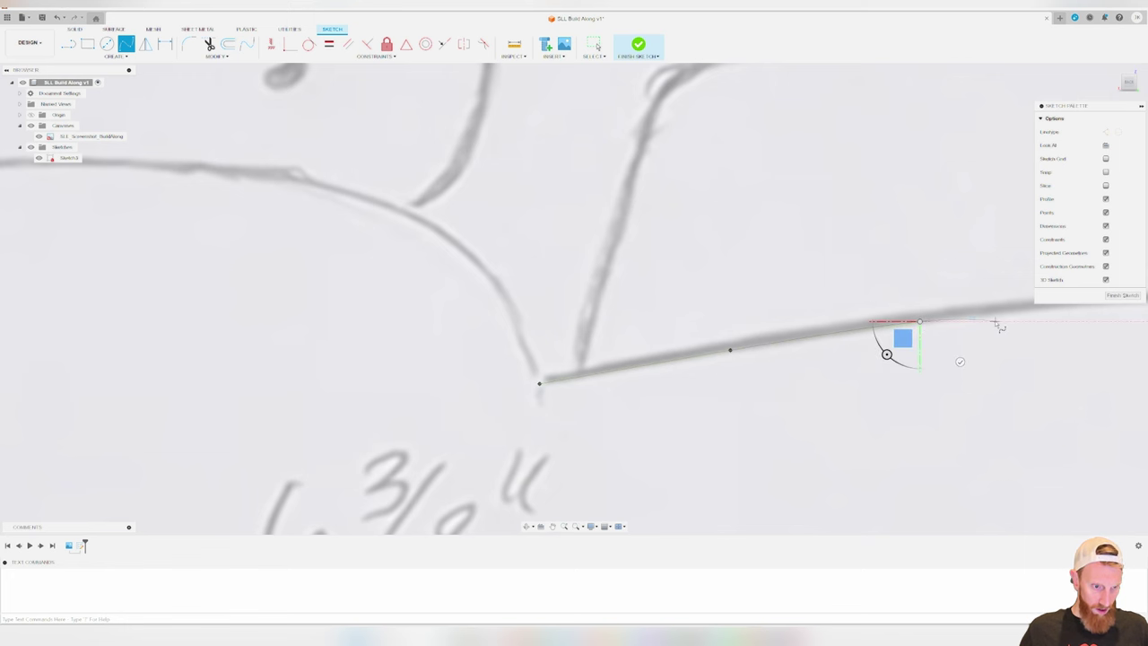
# Continue the spline's fit points along the rest of the drawn cutting edge and end the curve at the blade tip
pyautogui.moveTo(994, 320); pyautogui.dragTo(618, 401, button='middle')
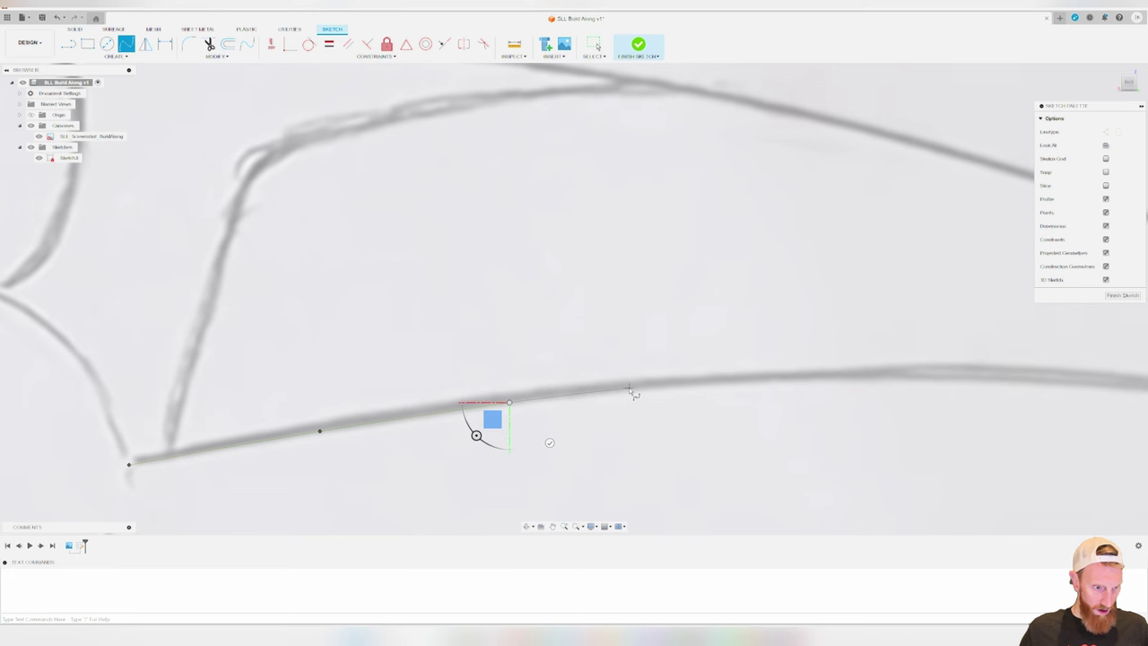
pyautogui.click(629, 388)
pyautogui.click(741, 382)
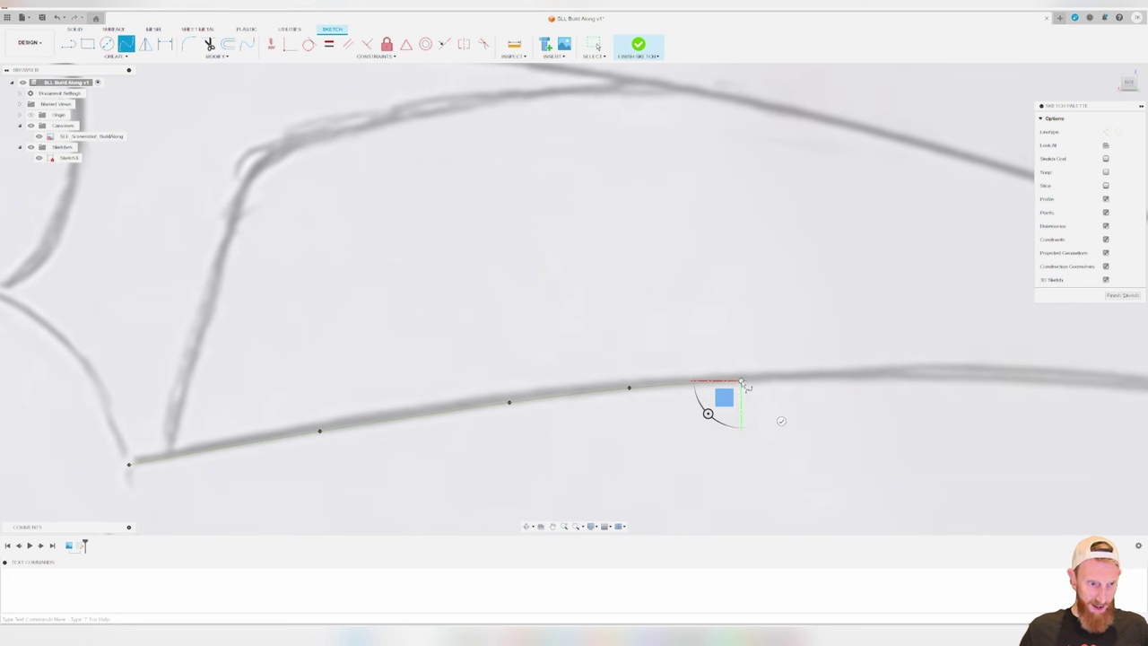
pyautogui.moveTo(708, 413); pyautogui.dragTo(475, 457, button='middle')
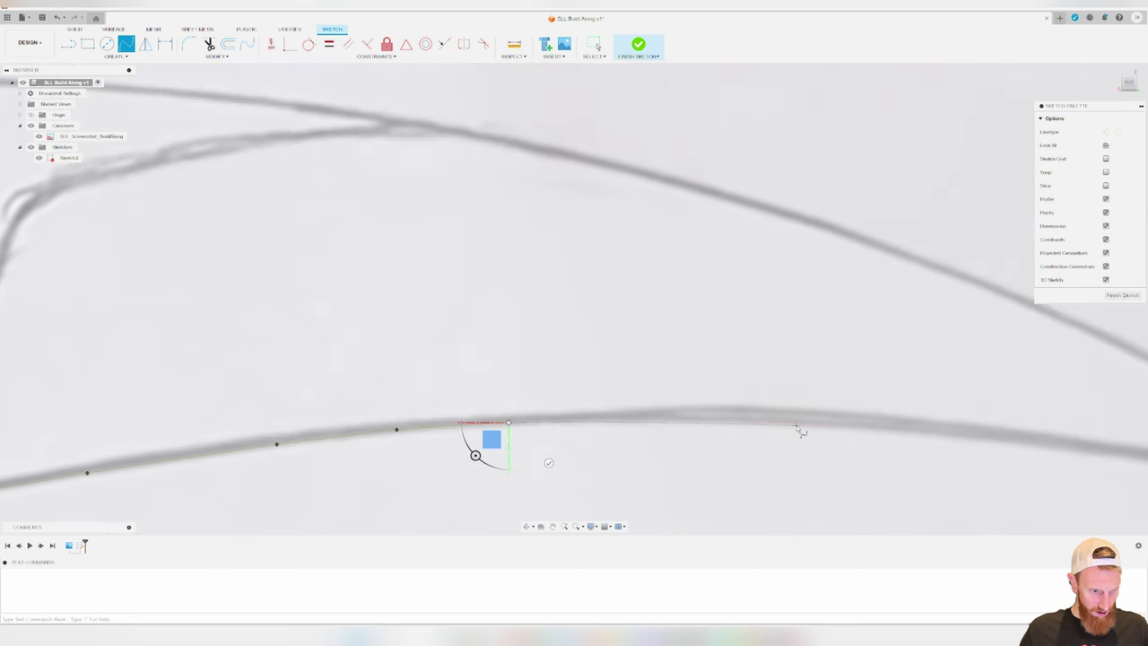
pyautogui.moveTo(636, 454); pyautogui.dragTo(530, 387, button='middle')
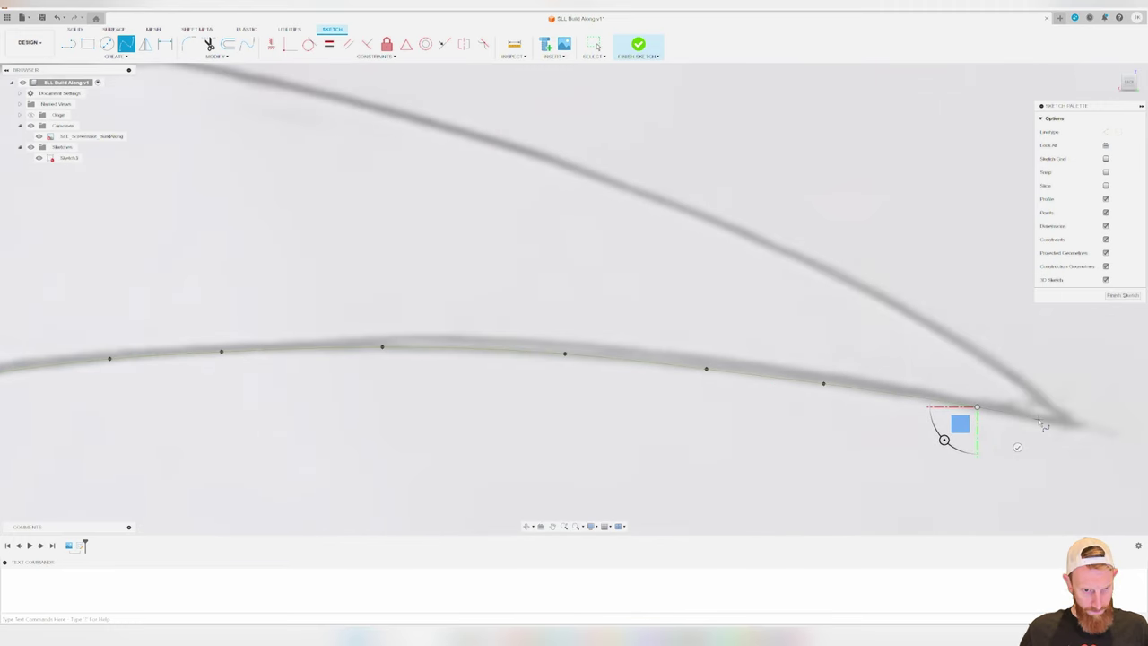
pyautogui.moveTo(1045, 429); pyautogui.dragTo(758, 415, button='middle')
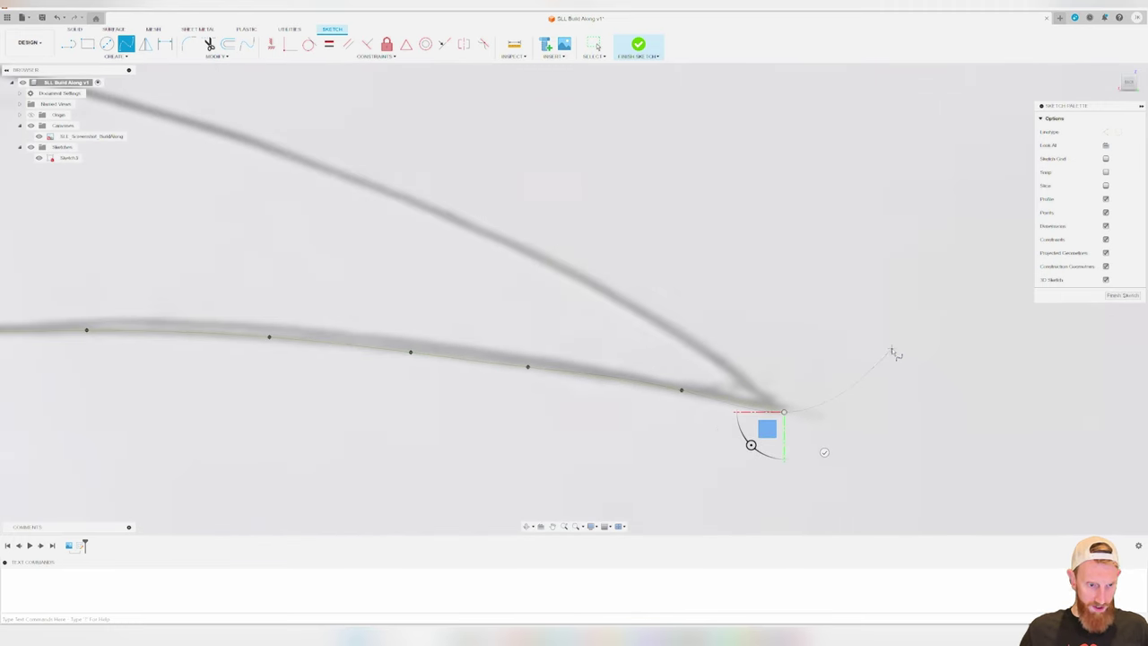
pyautogui.press('Escape')
pyautogui.scroll(-3, 603, 344)
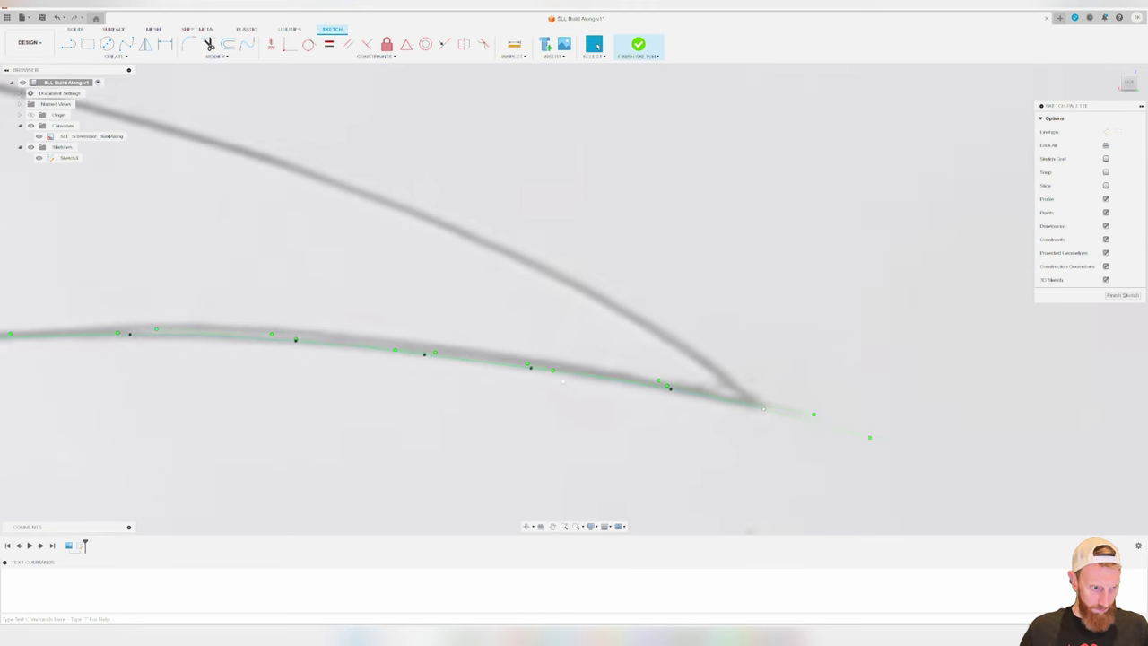
# Try to adjust a fit point near the middle of the cutting-edge spline and undo the change
pyautogui.scroll(2, 604, 344)
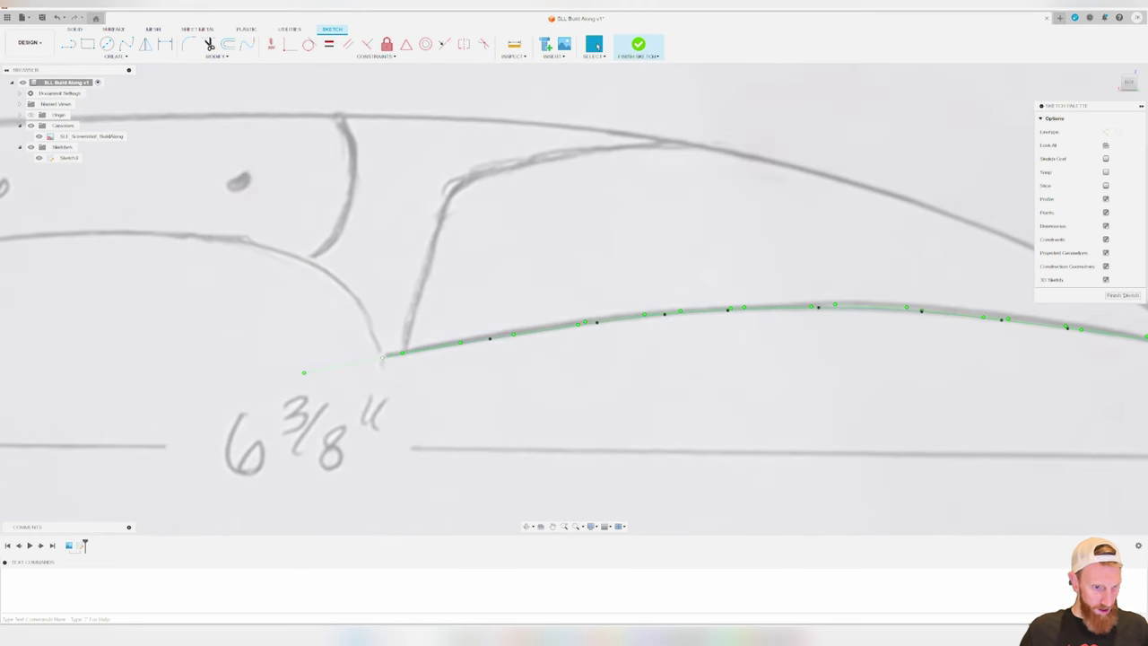
pyautogui.scroll(4, 901, 300)
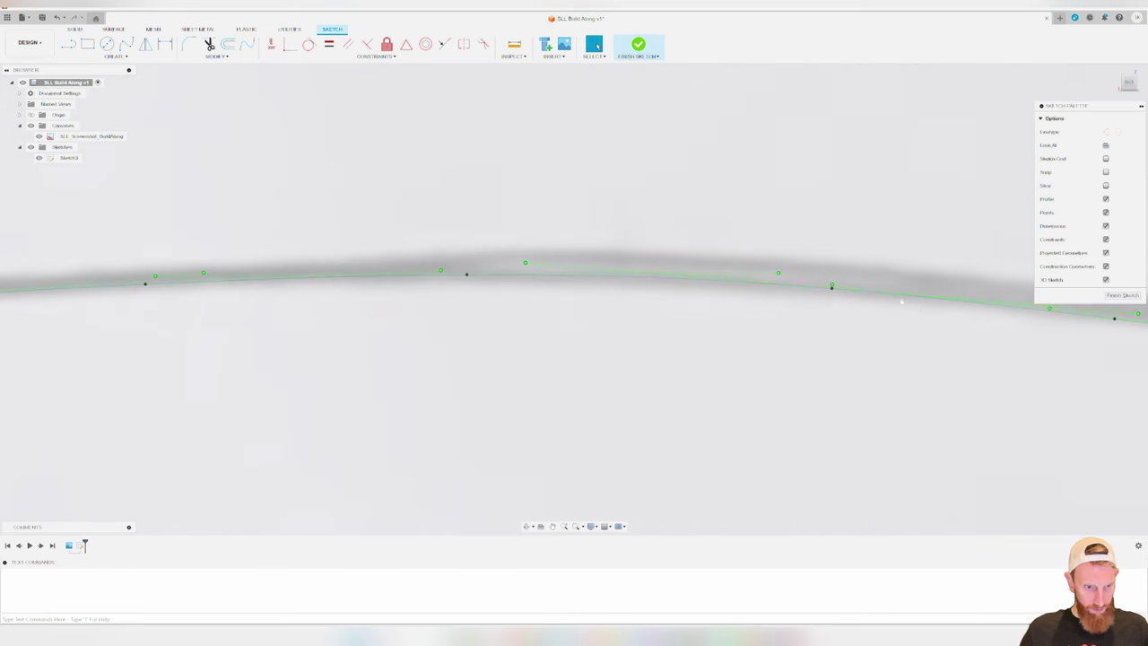
pyautogui.click(832, 290)
pyautogui.press('Delete')
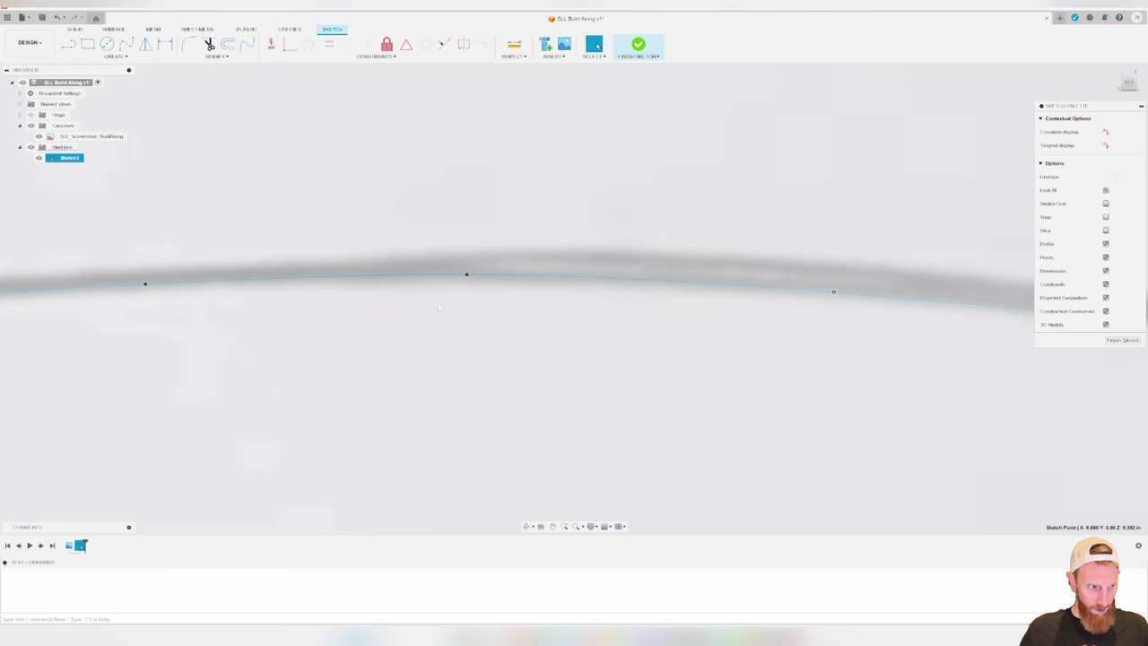
pyautogui.hotkey('ctrl', 'z')
pyautogui.press('Escape')
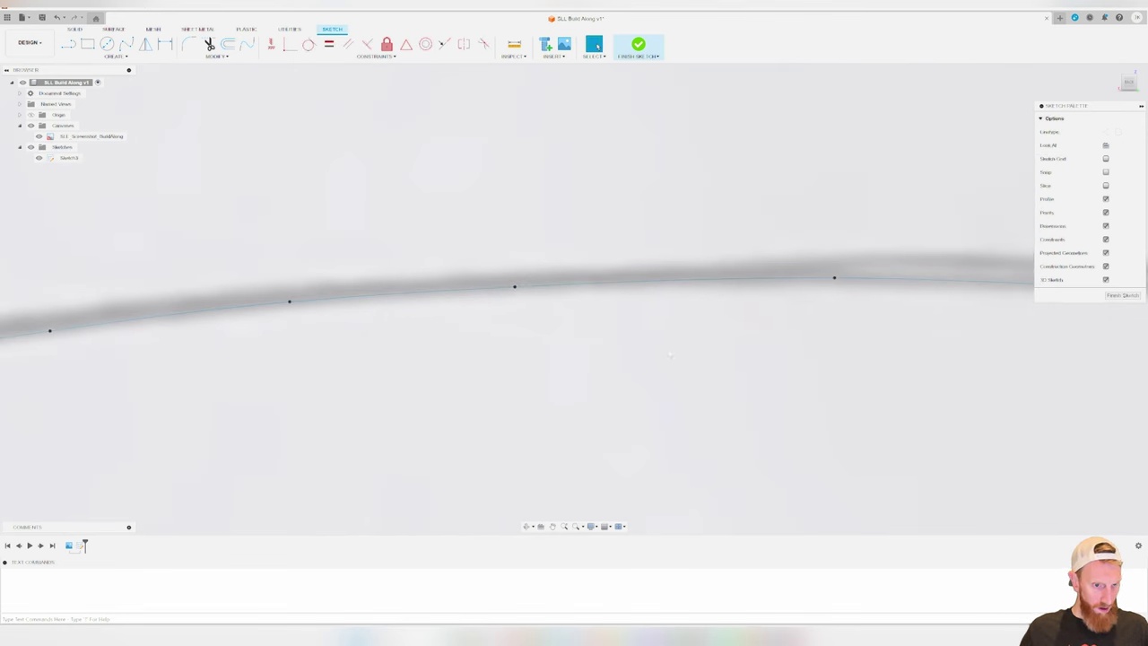
pyautogui.hotkey('ctrl', 'z')
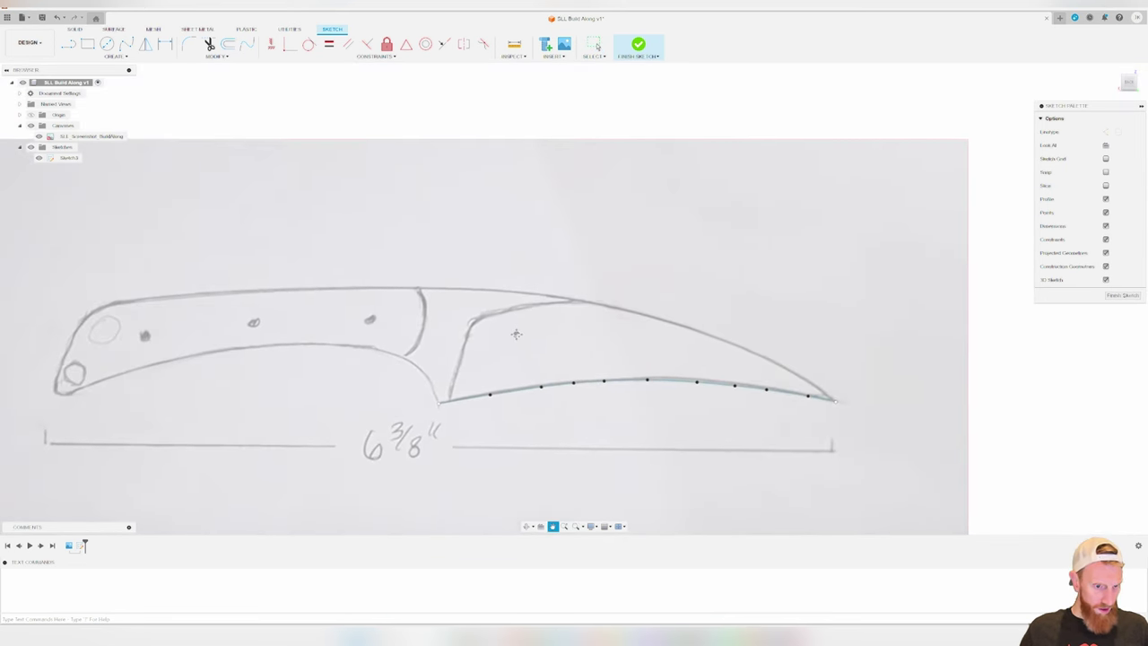
# Trace the knife's spine with fit point splines from the blade tip along the handle's upper edge and around its butt end
pyautogui.press('Return')
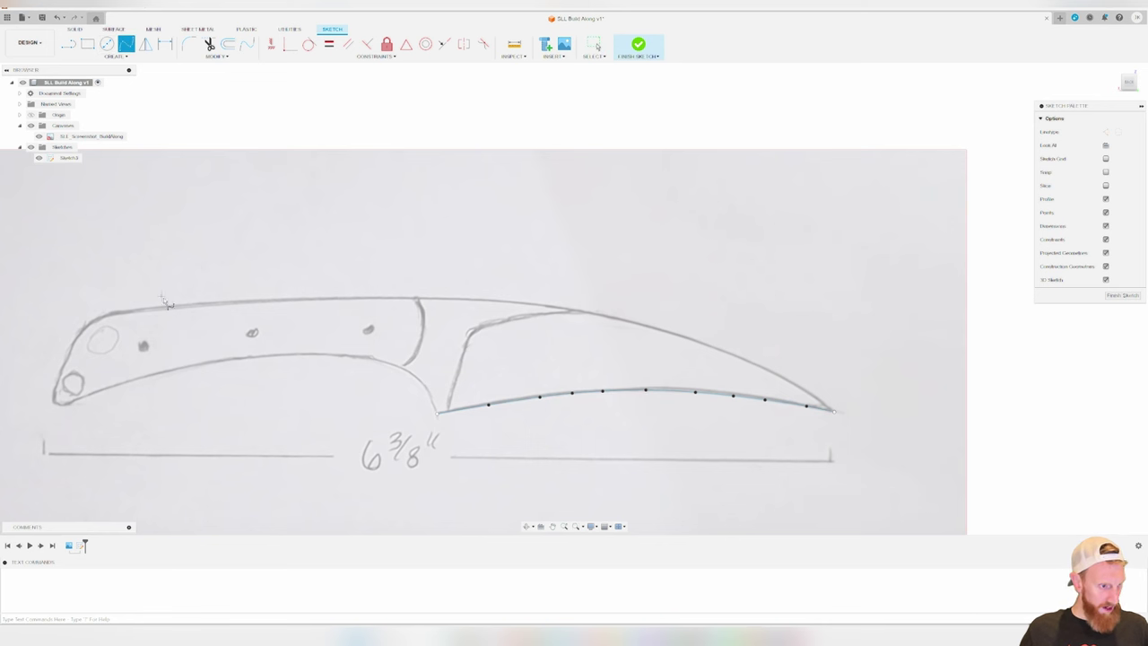
pyautogui.click(836, 412)
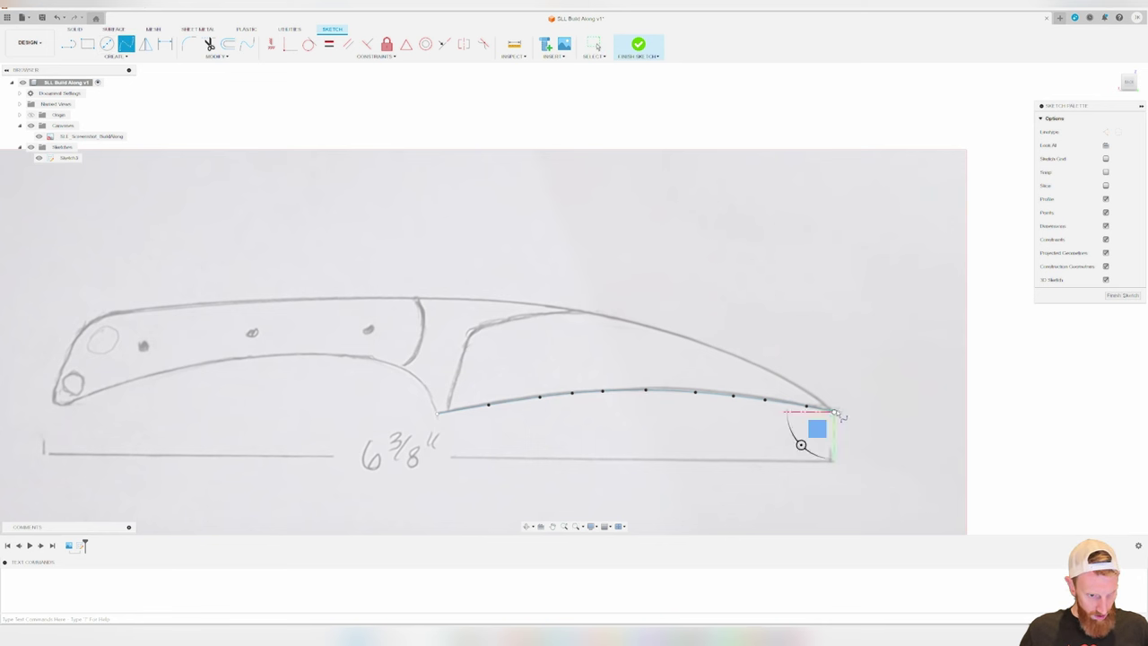
pyautogui.scroll(5, 808, 386)
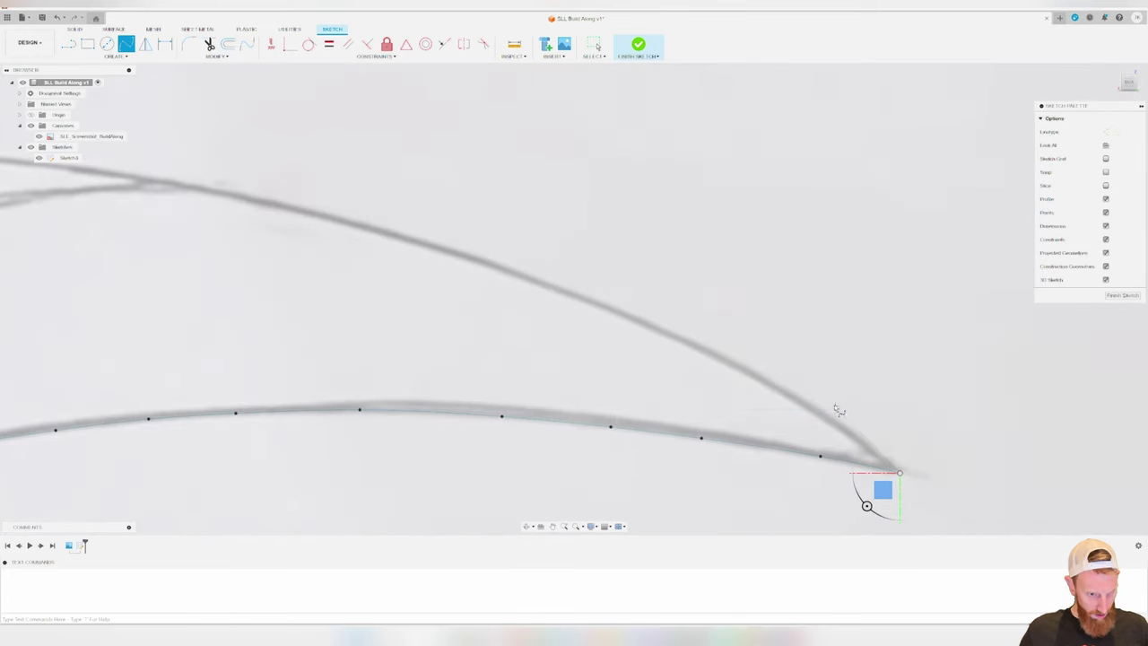
pyautogui.scroll(4, 718, 385)
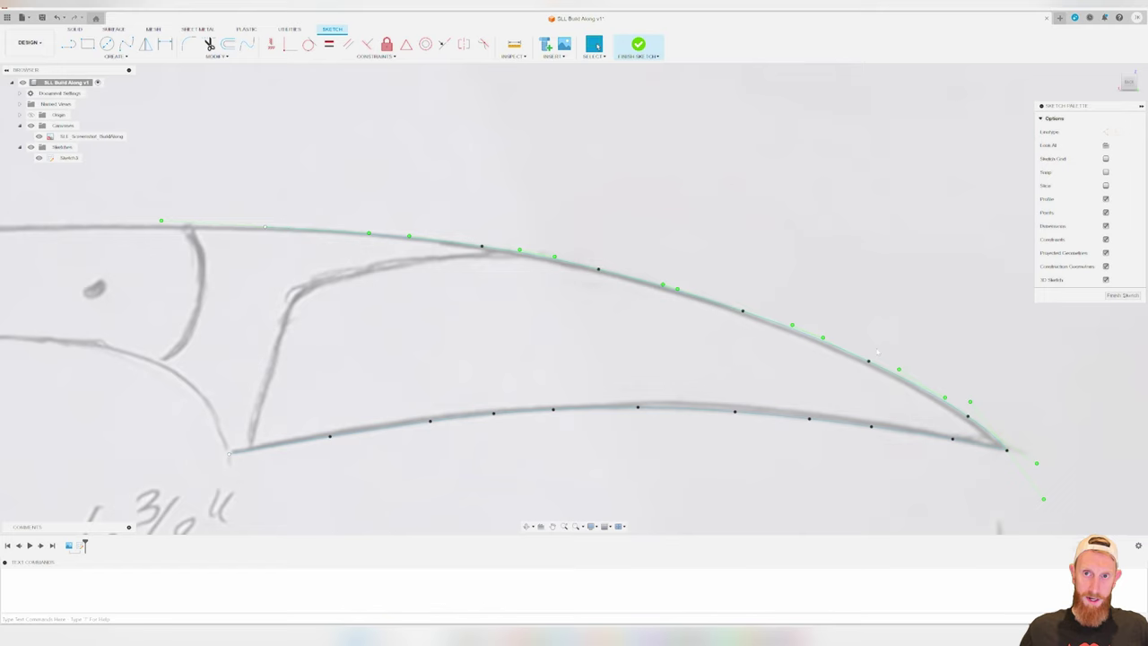
pyautogui.scroll(5, 1011, 443)
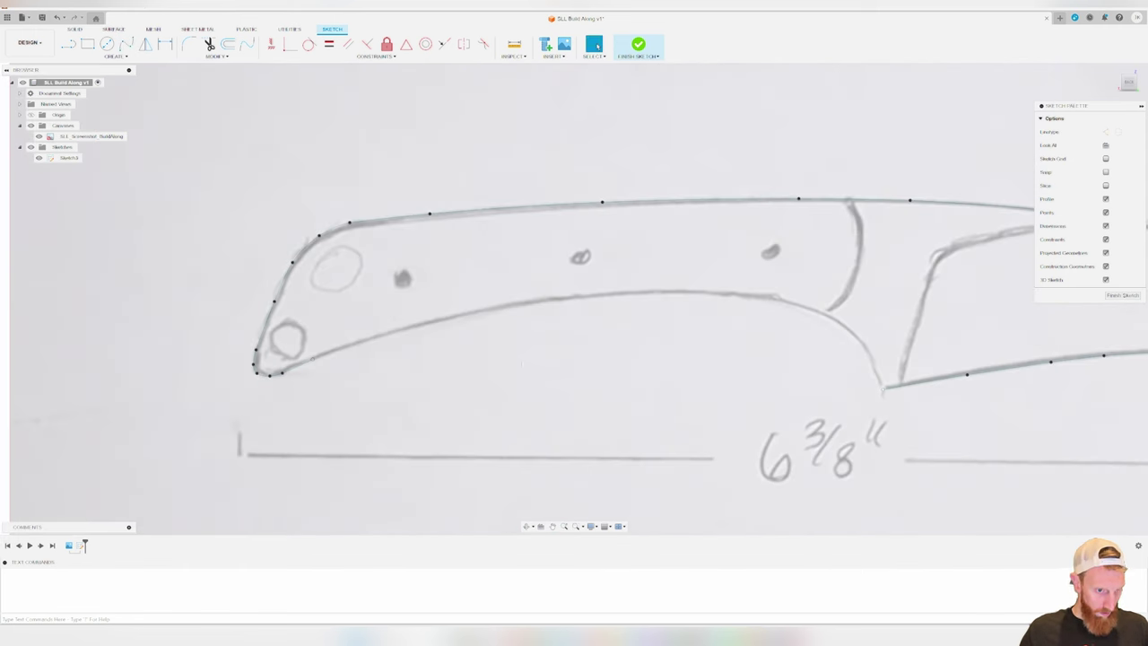
# Trace the handle's underside with a fit point spline from the butt end to the blade heel, closing the knife outline
pyautogui.click(127, 44)
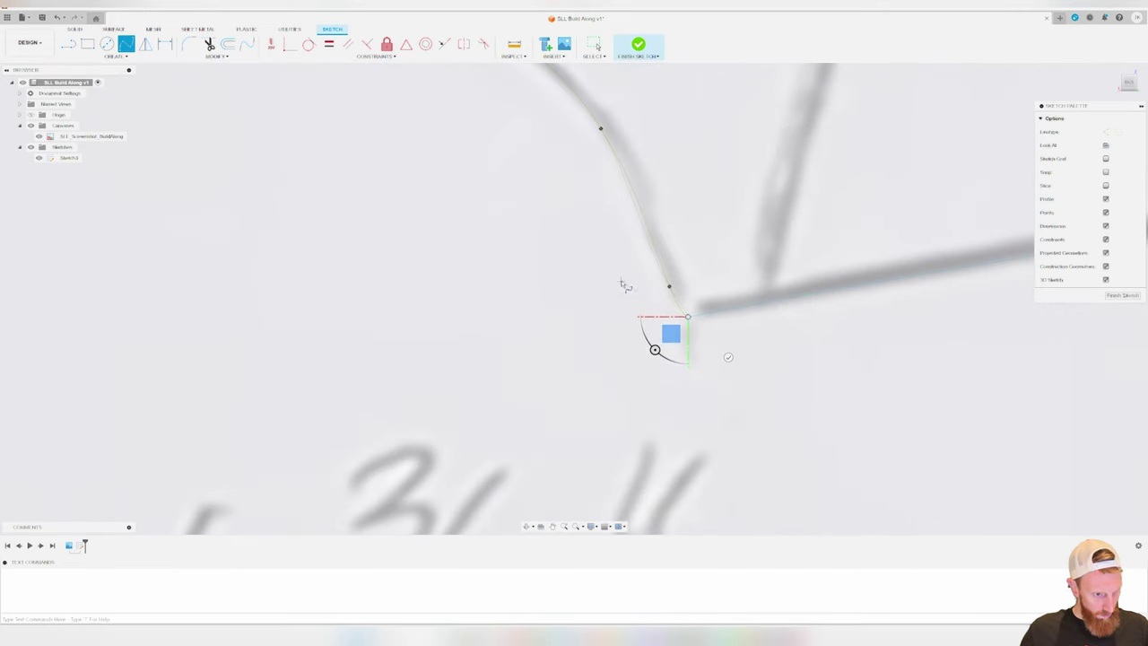
pyautogui.press('Escape')
pyautogui.click(683, 308)
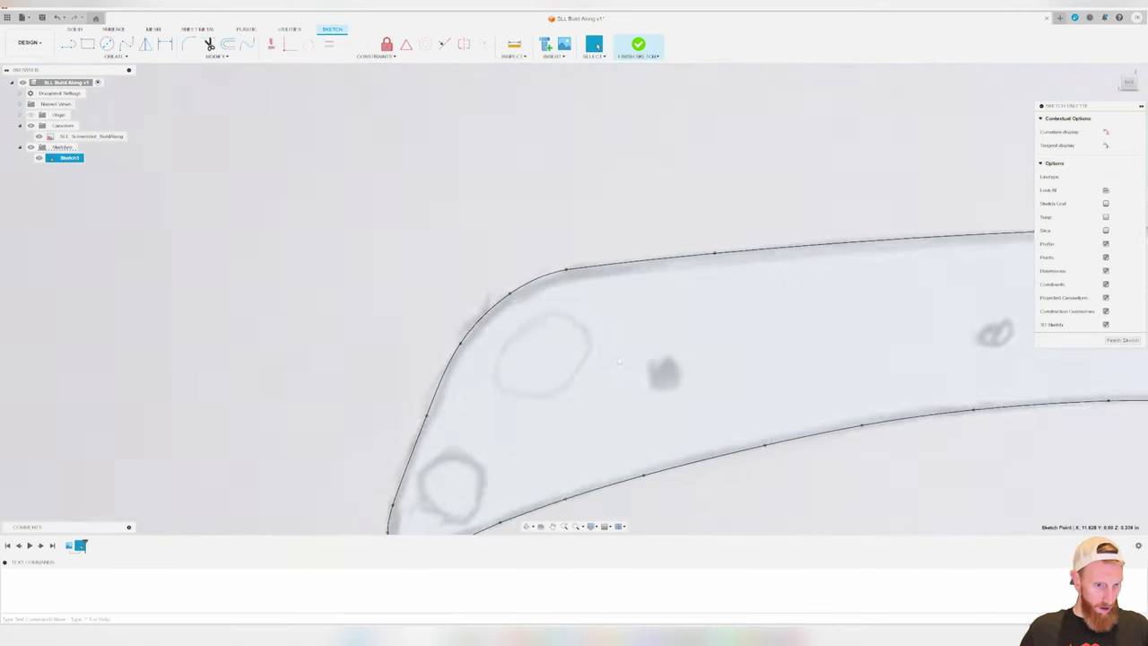
# Draw a center diameter circle of 0.25 in over the larger hole sketched near the handle's butt and nudge its center into place
pyautogui.scroll(-5, 619, 362)
pyautogui.moveTo(822, 418); pyautogui.dragTo(580, 341, button='middle')
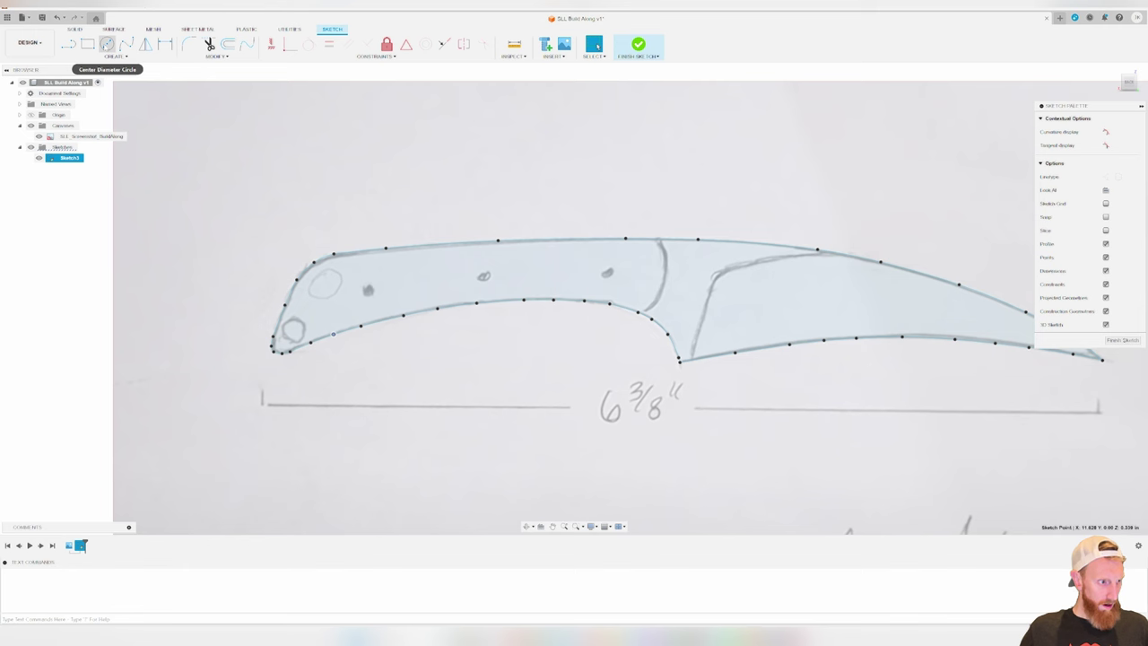
pyautogui.click(107, 44)
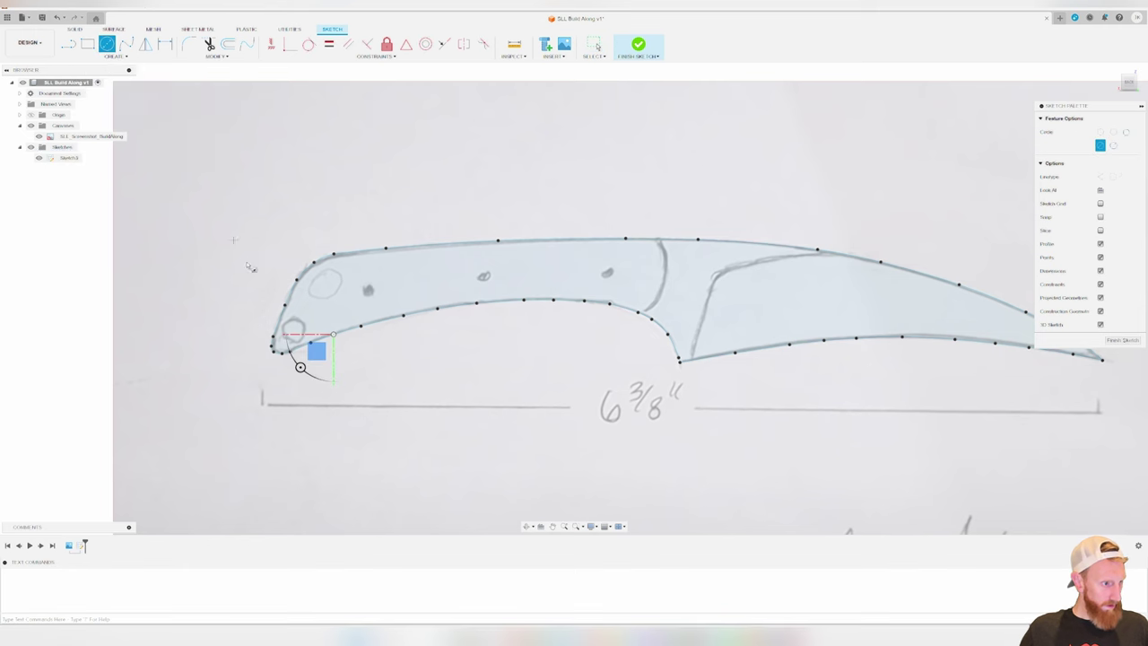
pyautogui.scroll(10, 311, 349)
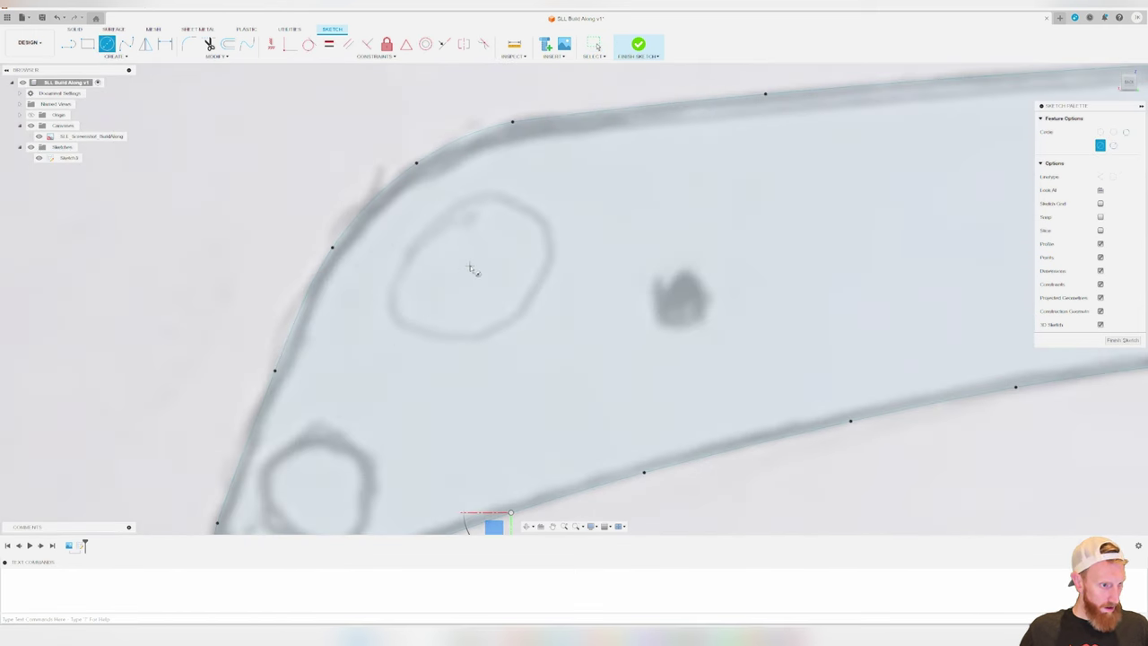
pyautogui.click(471, 268)
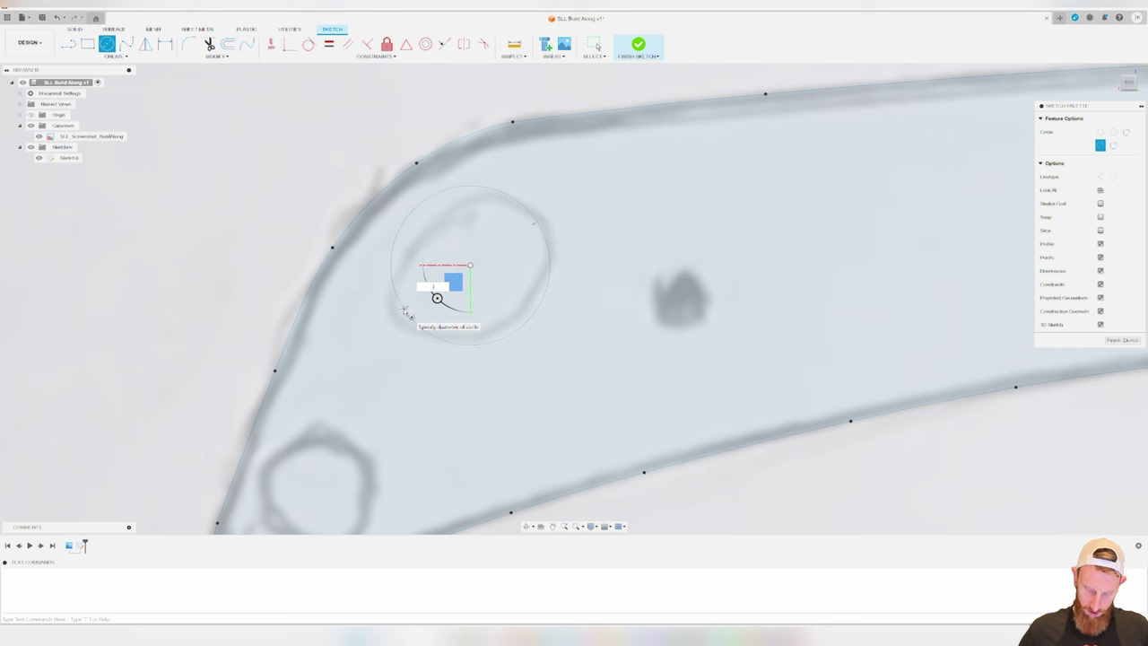
pyautogui.press('Return')
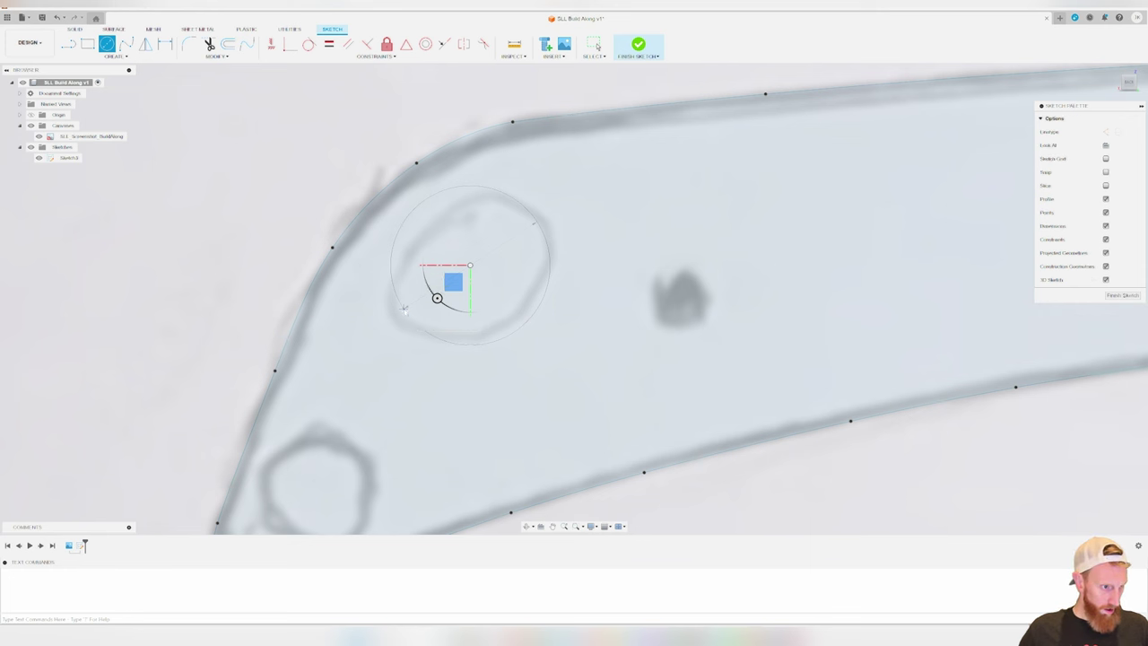
pyautogui.moveTo(470, 266); pyautogui.dragTo(476, 266)
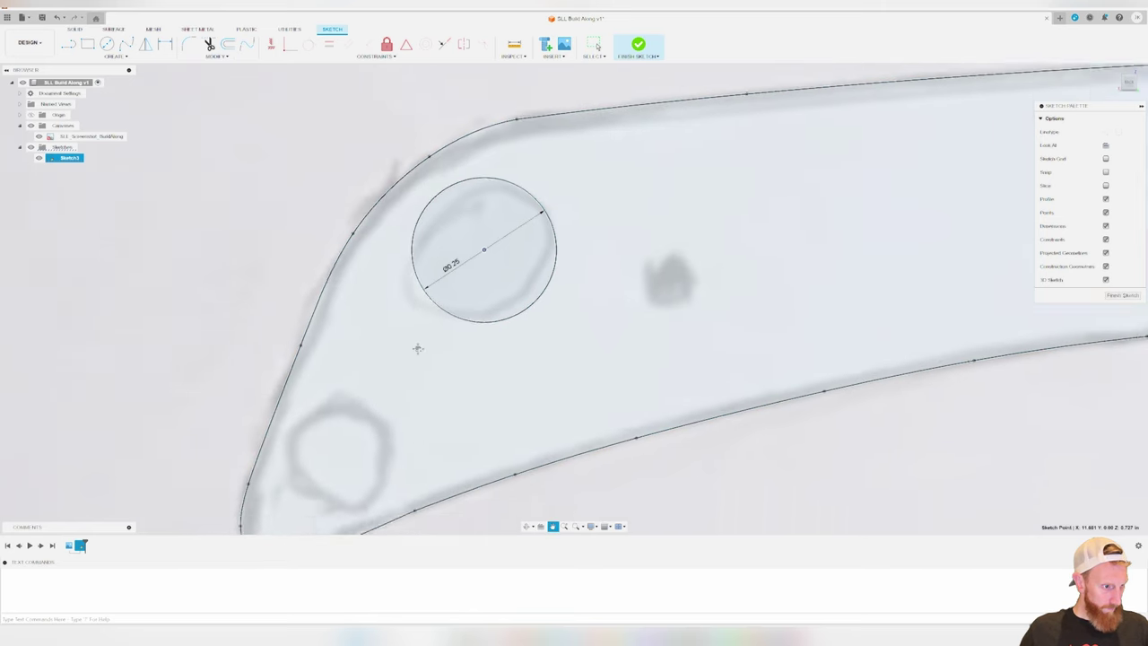
# Draw a center diameter circle of about 0.172 in over the small hole sketched near the handle's lower butt corner and nudge its center
pyautogui.moveTo(418, 347); pyautogui.dragTo(499, 192, button='middle')
pyautogui.click(106, 43)
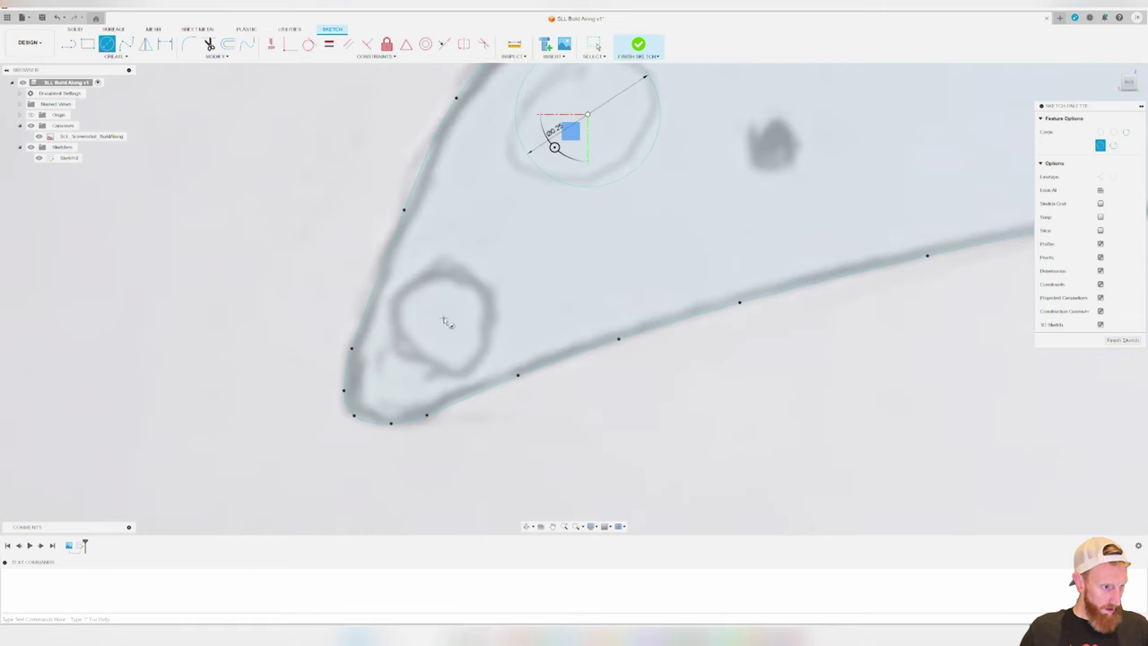
pyautogui.scroll(2, 446, 325)
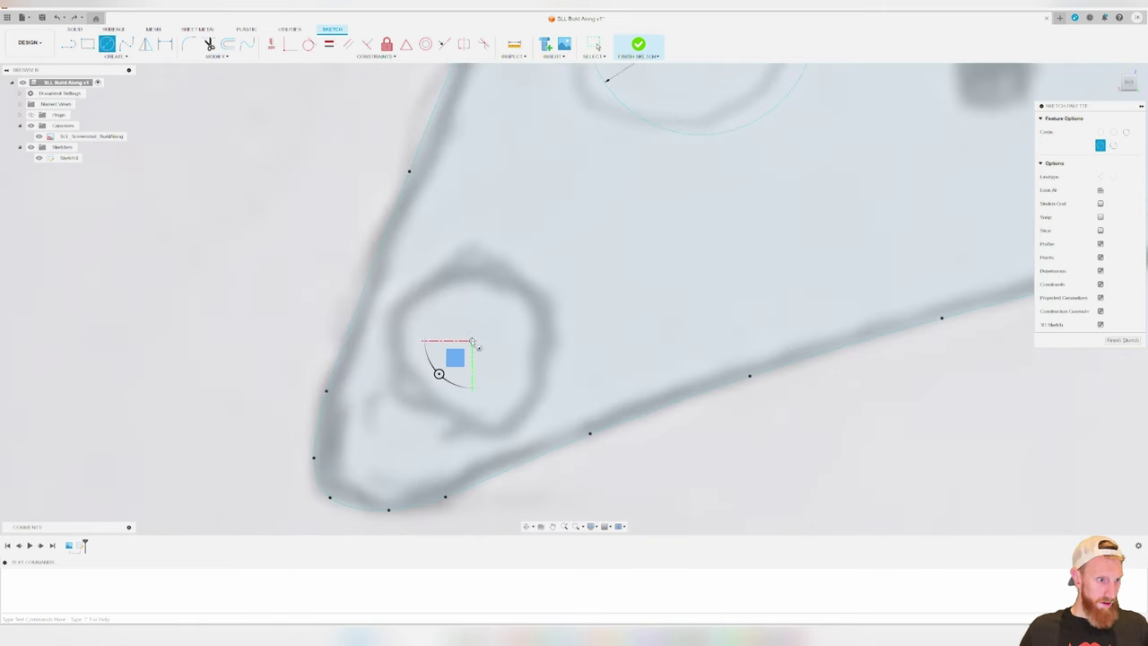
pyautogui.click(511, 411)
pyautogui.press('Escape')
pyautogui.scroll(-4, 547, 397)
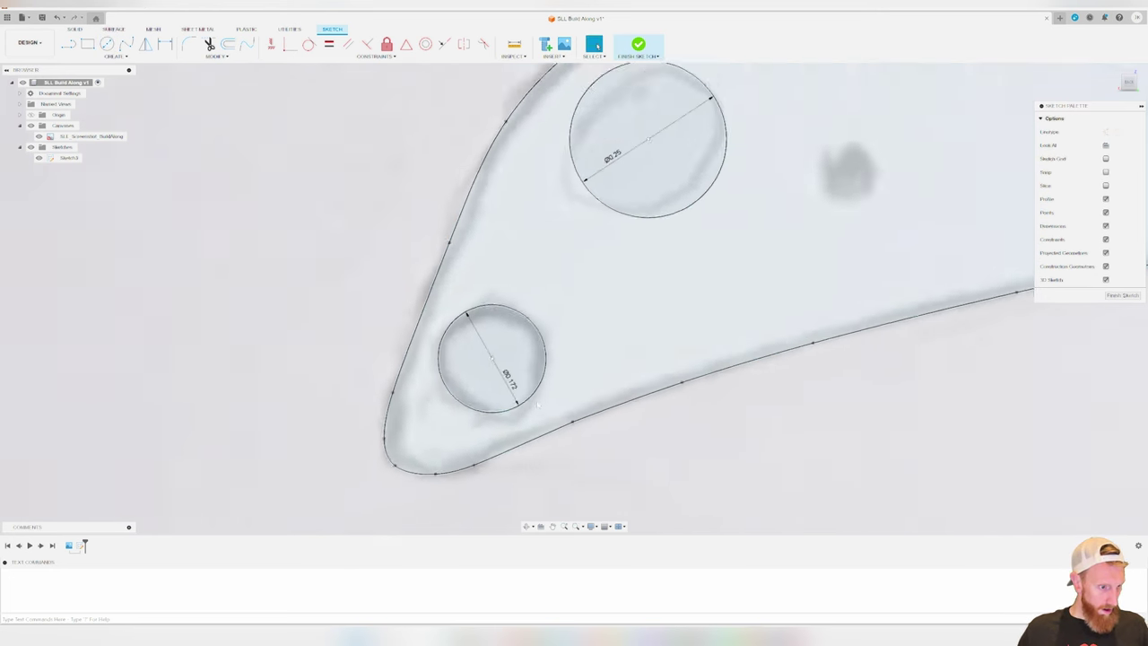
pyautogui.scroll(3, 548, 367)
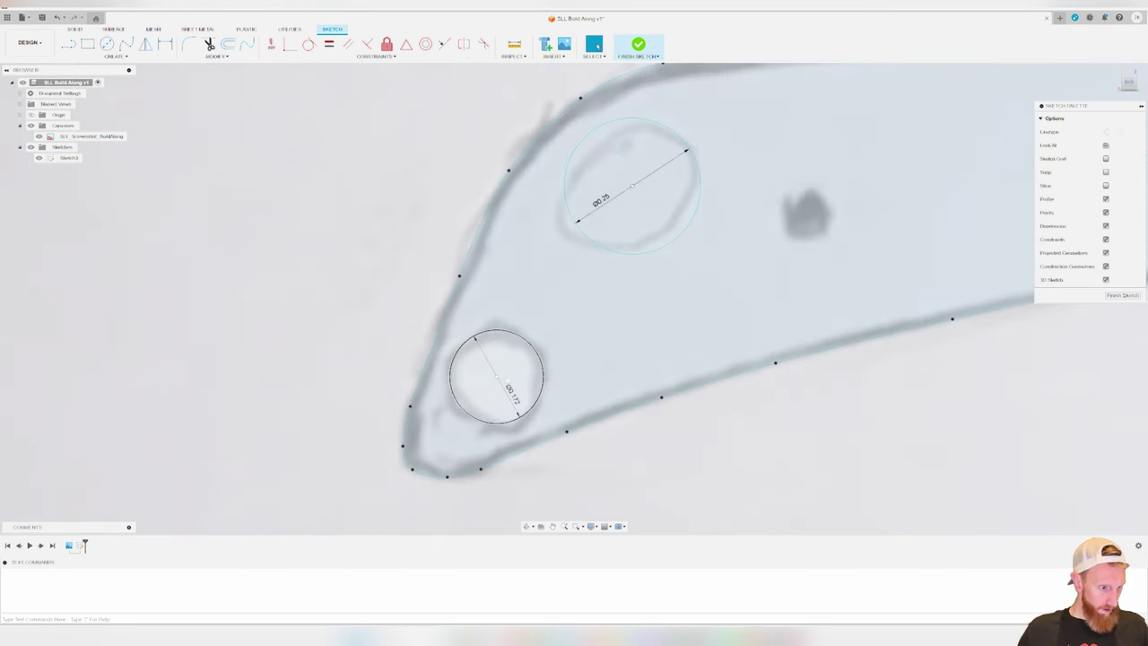
pyautogui.click(545, 370)
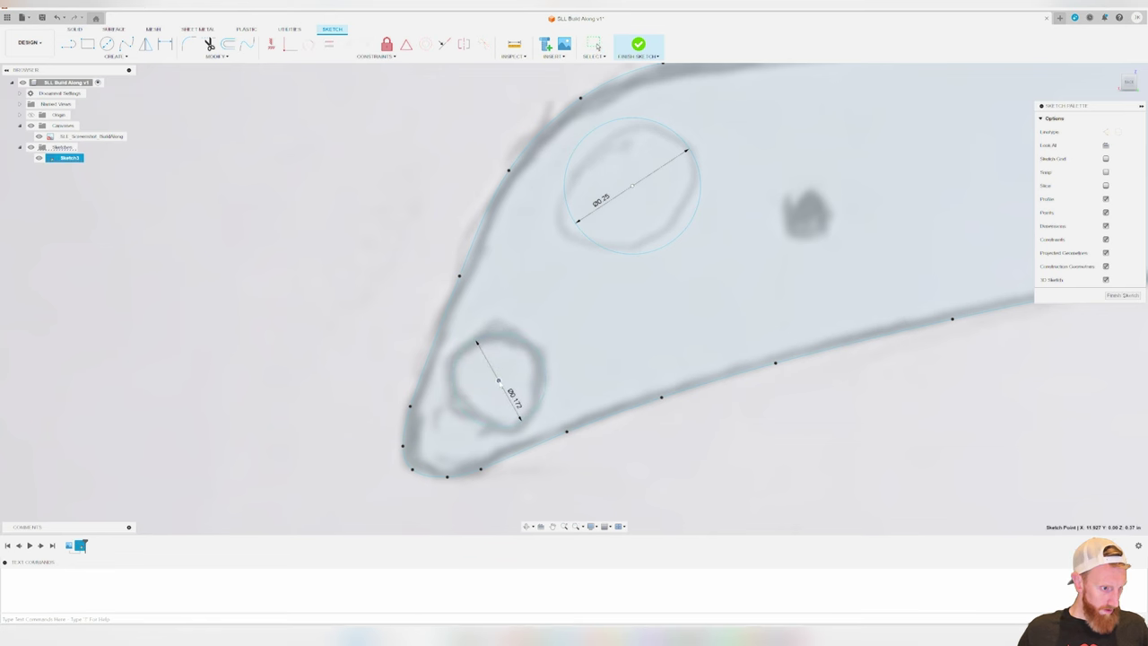
# Draw a guide line across the handle from the spine to the underside through the pin mark nearest the blade
pyautogui.scroll(-6, 782, 374)
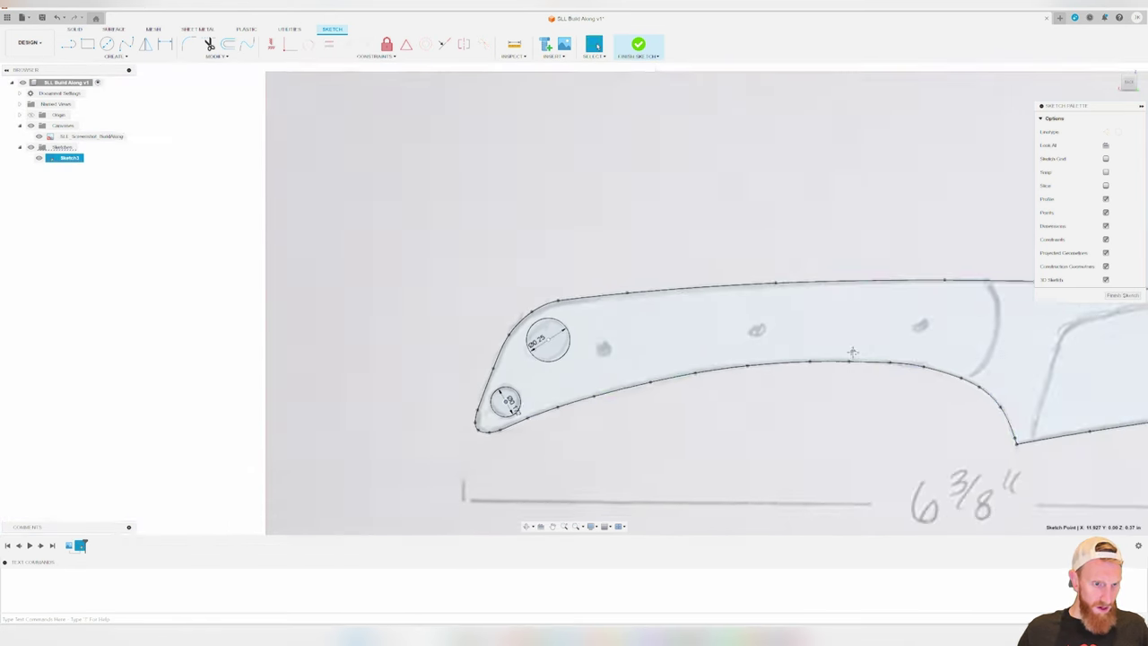
pyautogui.scroll(2, 390, 212)
pyautogui.press('c')
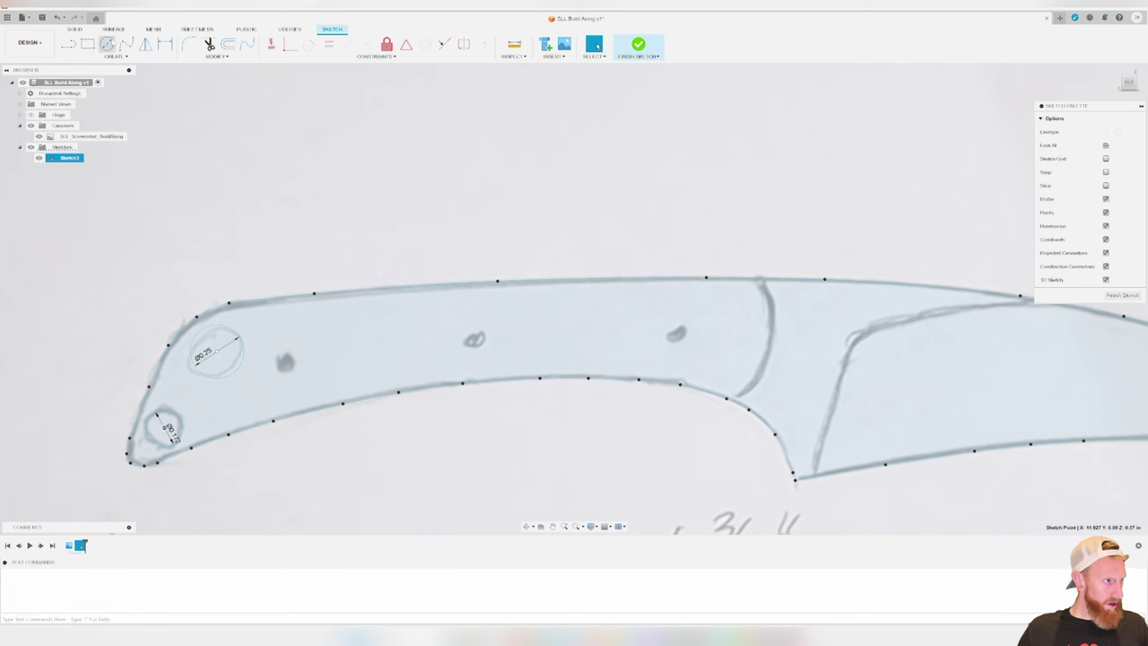
pyautogui.scroll(3, 682, 344)
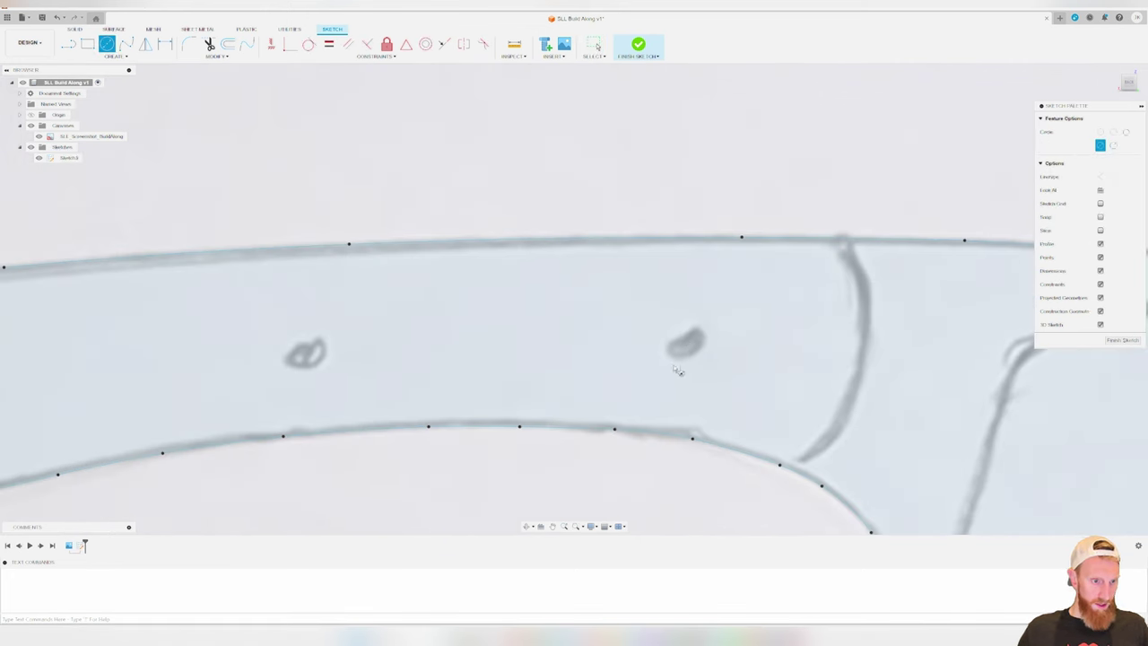
pyautogui.click(69, 44)
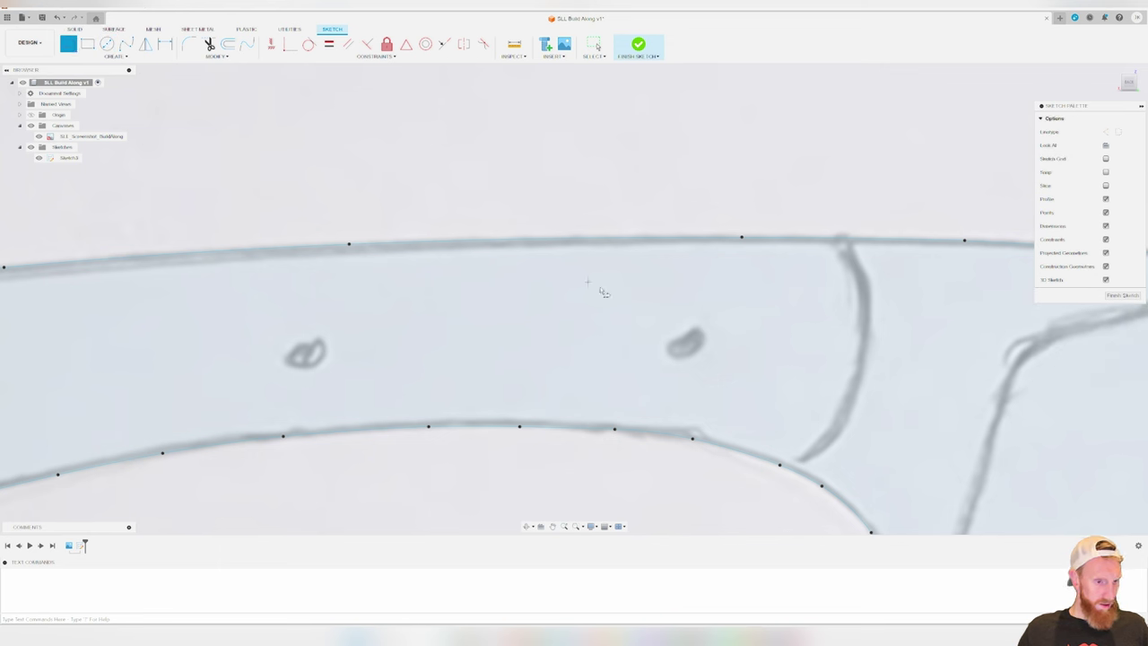
pyautogui.click(690, 238)
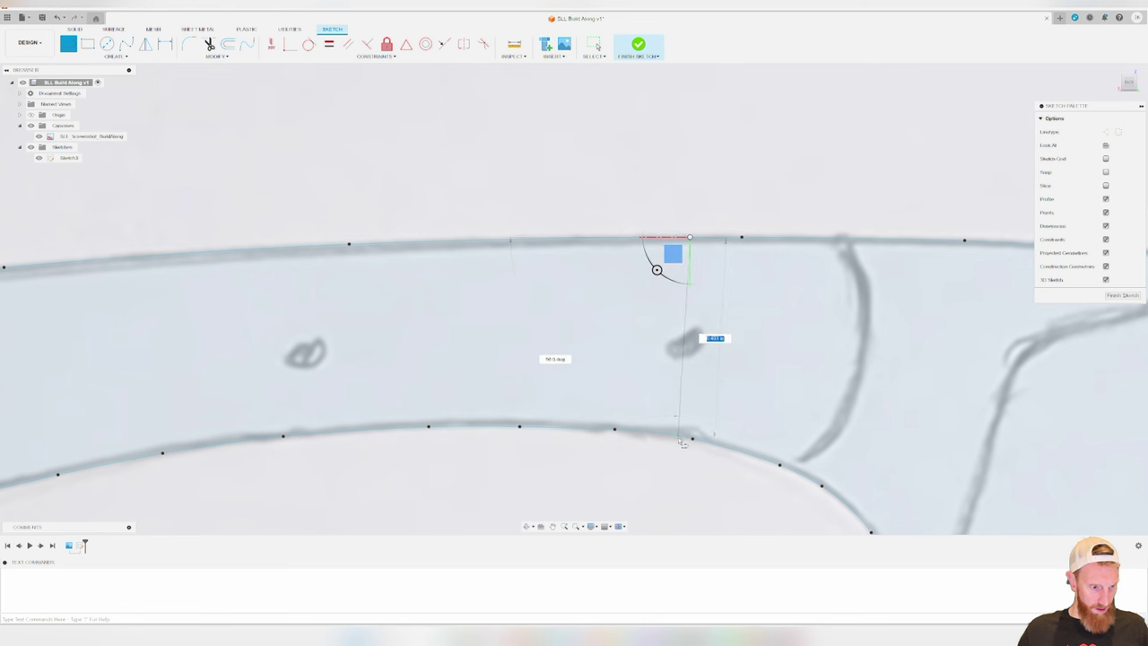
pyautogui.click(686, 439)
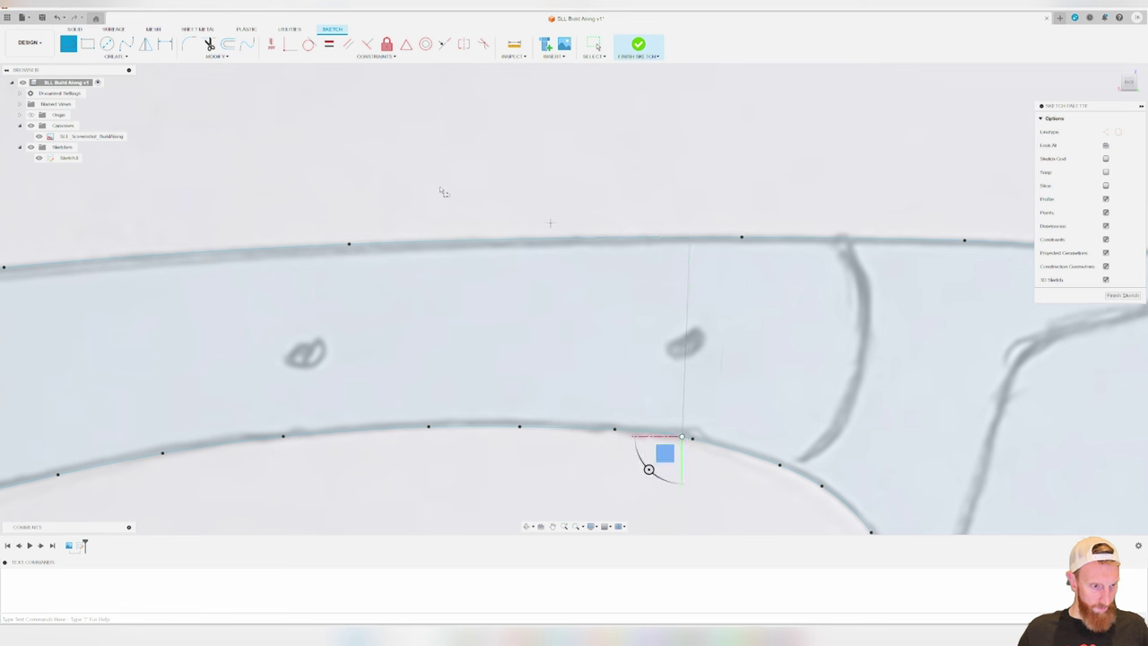
# Draw a center diameter circle of 0.125 in on the guide line at the pin mark nearest the blade
pyautogui.click(106, 43)
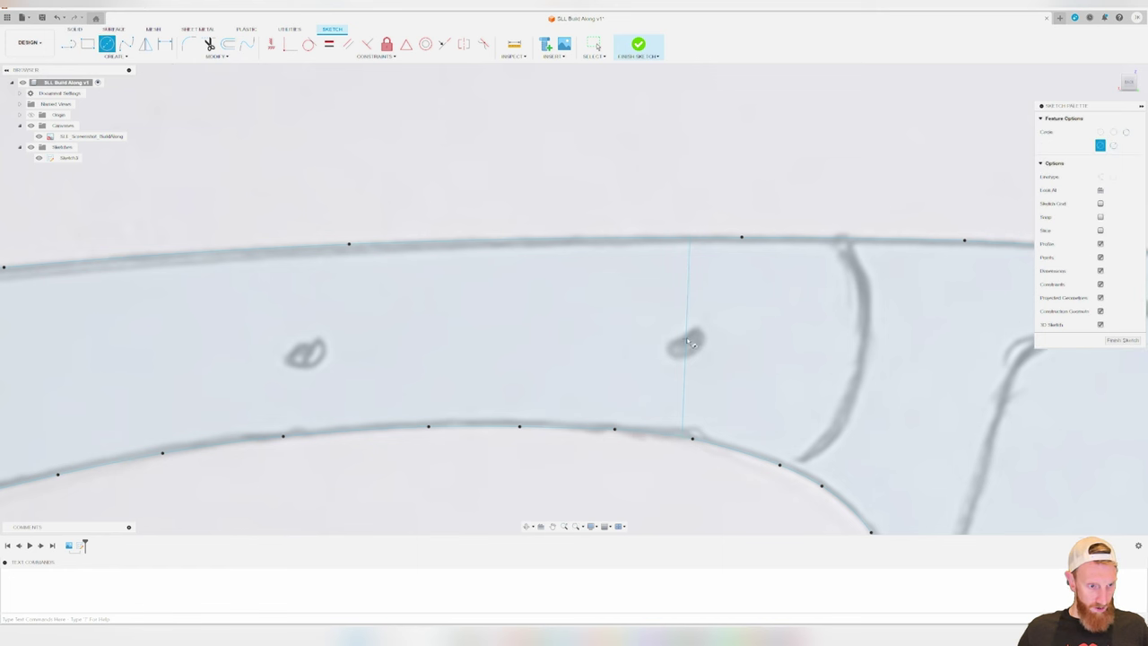
pyautogui.click(688, 340)
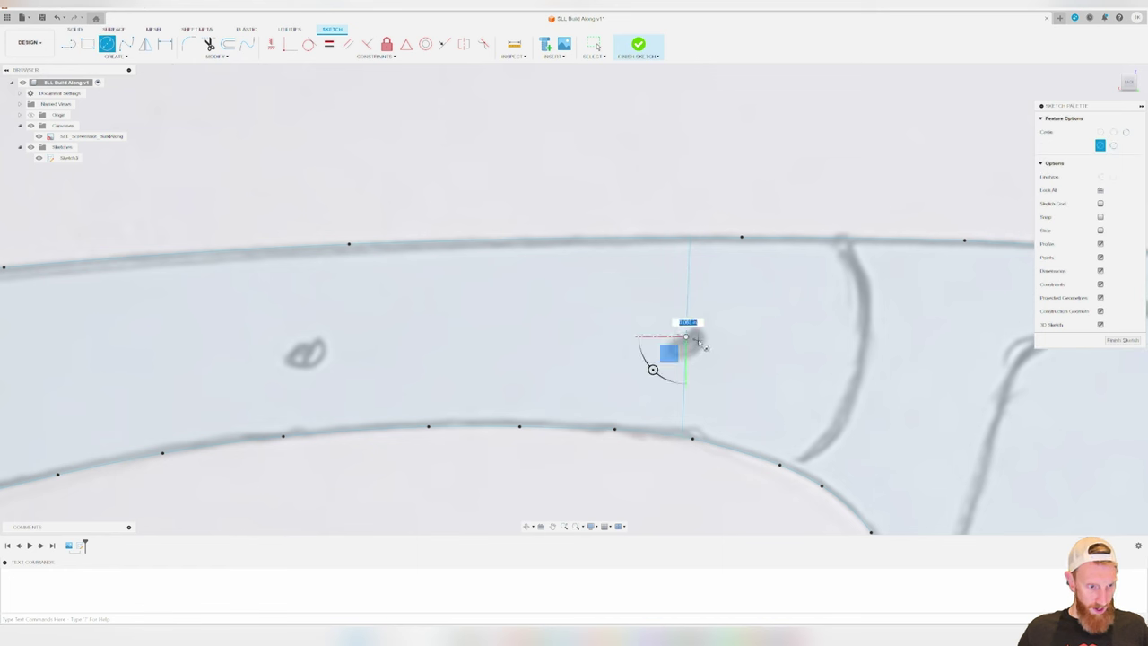
pyautogui.write('.125')
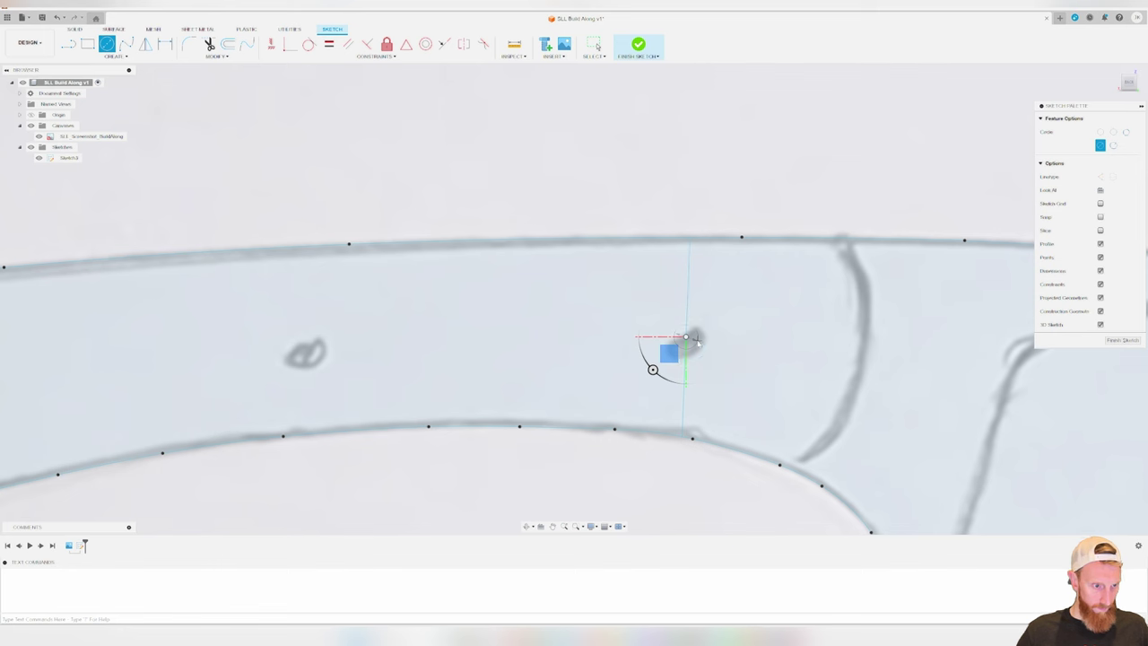
pyautogui.press('Return')
pyautogui.press('Escape')
# Draw a vertical guide line across the handle at the middle pin mark and center a 0.125 in diameter circle on it
pyautogui.moveTo(491, 296); pyautogui.dragTo(742, 296, button='middle')
pyautogui.press('r')
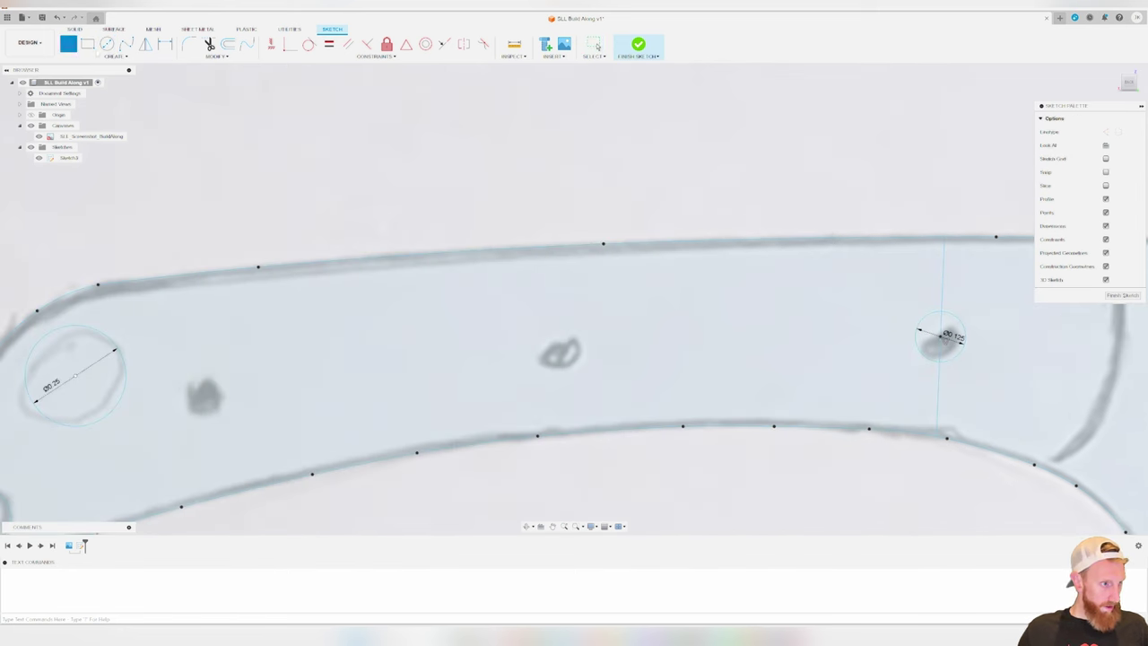
pyautogui.click(561, 434)
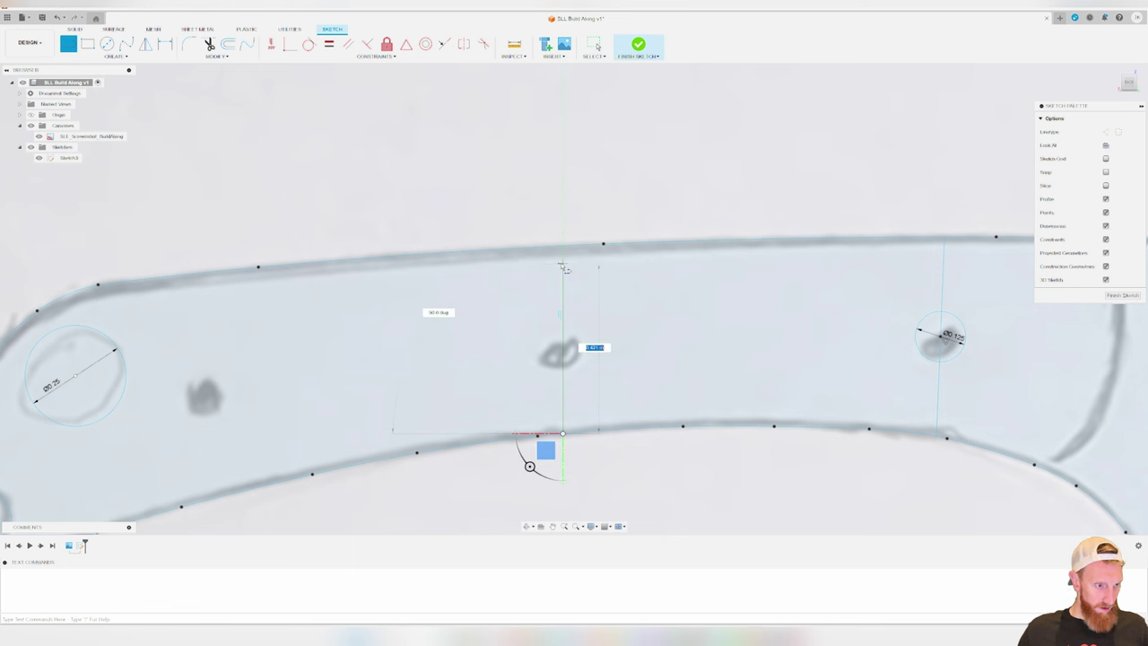
pyautogui.press('Escape')
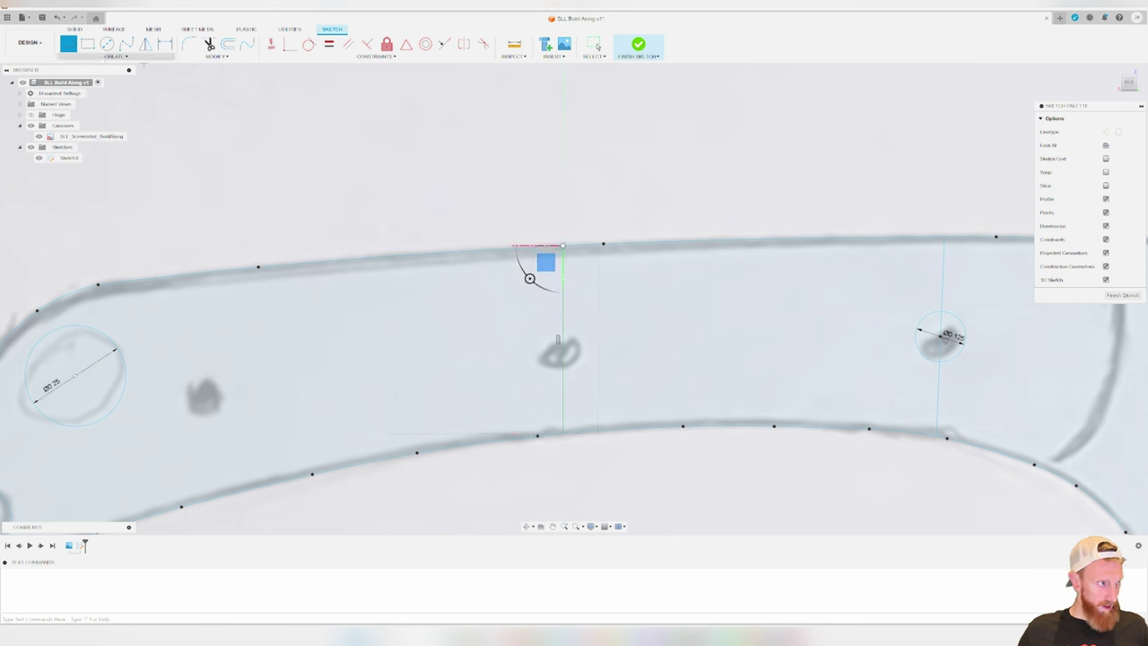
pyautogui.press('c')
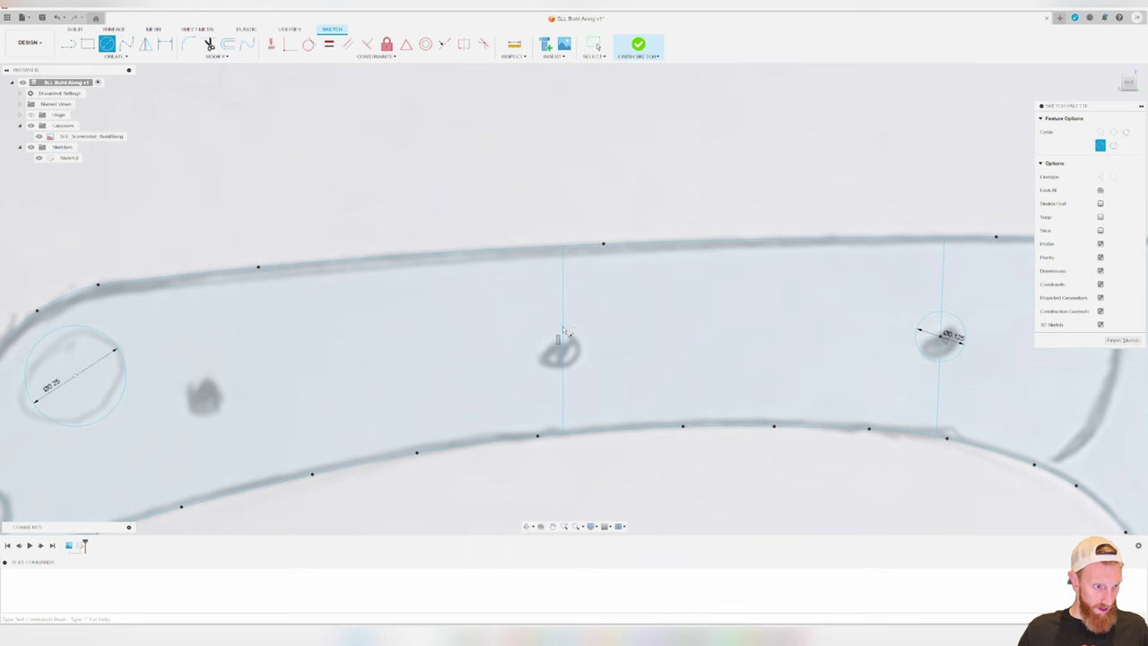
pyautogui.click(560, 350)
pyautogui.write('.125')
pyautogui.press('Return')
# Add a 0.125 in circle on a cross-handle guide line at the pin mark nearest the butt, and delete the three guide lines
pyautogui.moveTo(557, 377); pyautogui.dragTo(818, 296, button='middle')
pyautogui.press('l')
pyautogui.click(471, 424)
pyautogui.click(456, 202)
pyautogui.press('Escape')
pyautogui.scroll(-5, 661, 338)
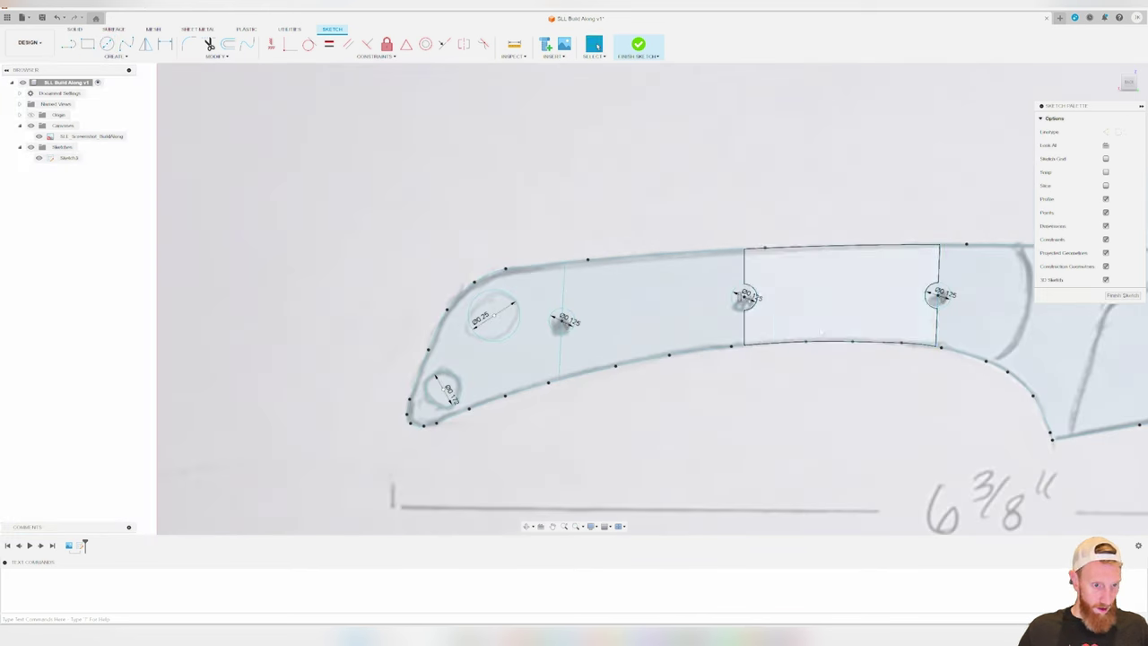
pyautogui.scroll(-3, 538, 323)
pyautogui.scroll(8, 513, 339)
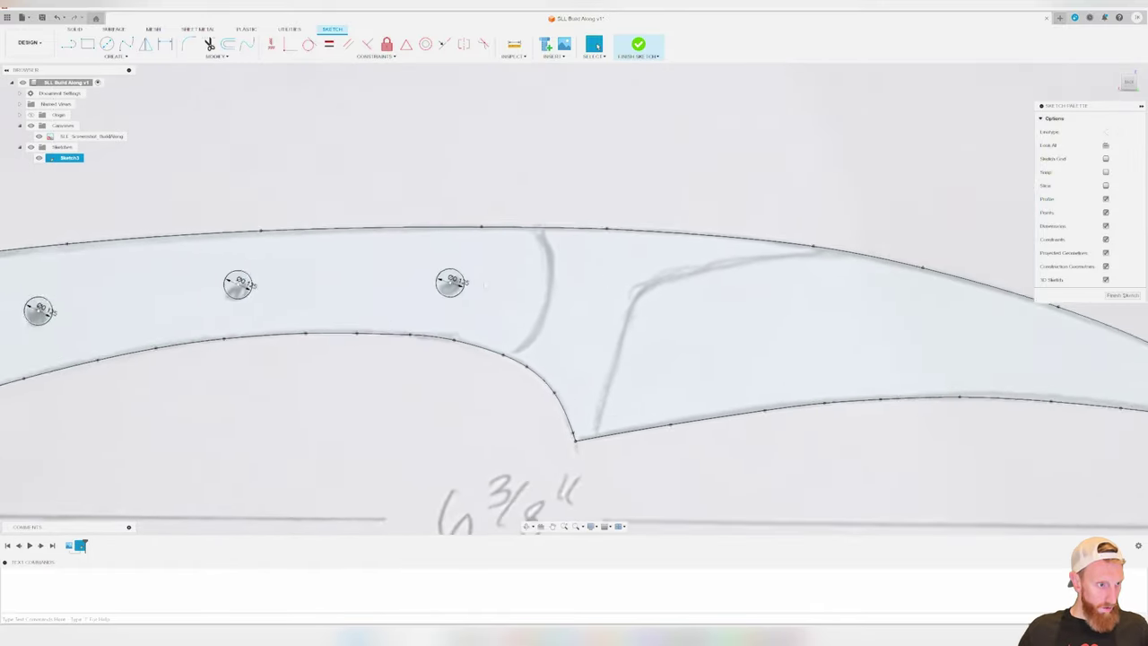
# Trace the curved front edge of the handle scale with a three-point fit point spline from spine to underside and adjust its middle point
pyautogui.scroll(1, 567, 296)
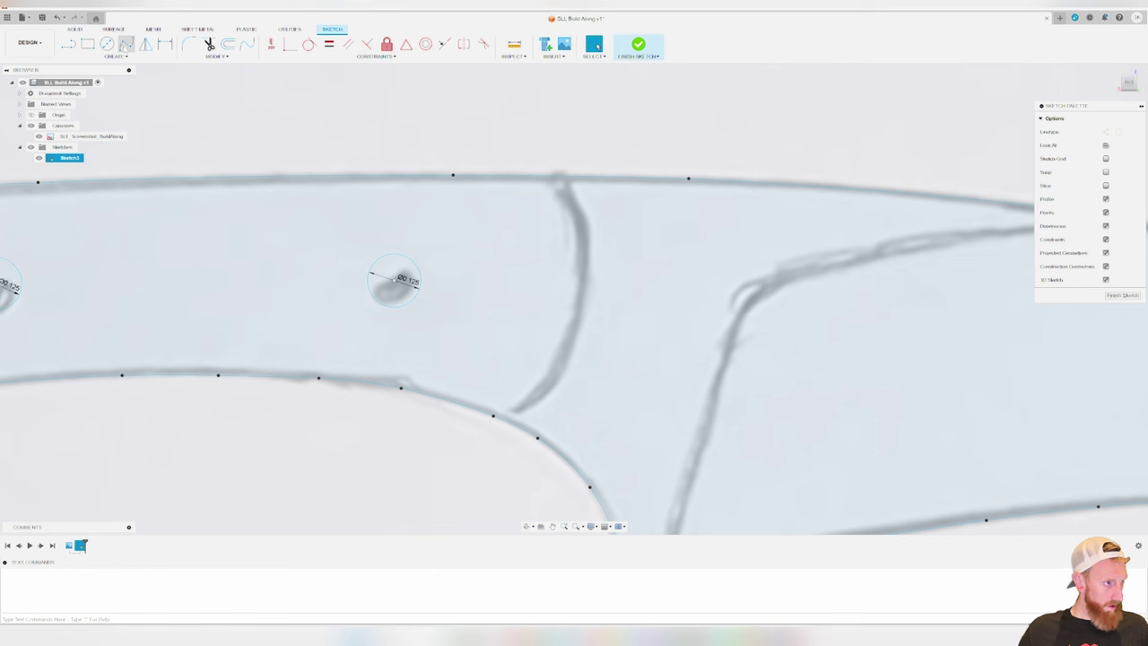
pyautogui.click(127, 44)
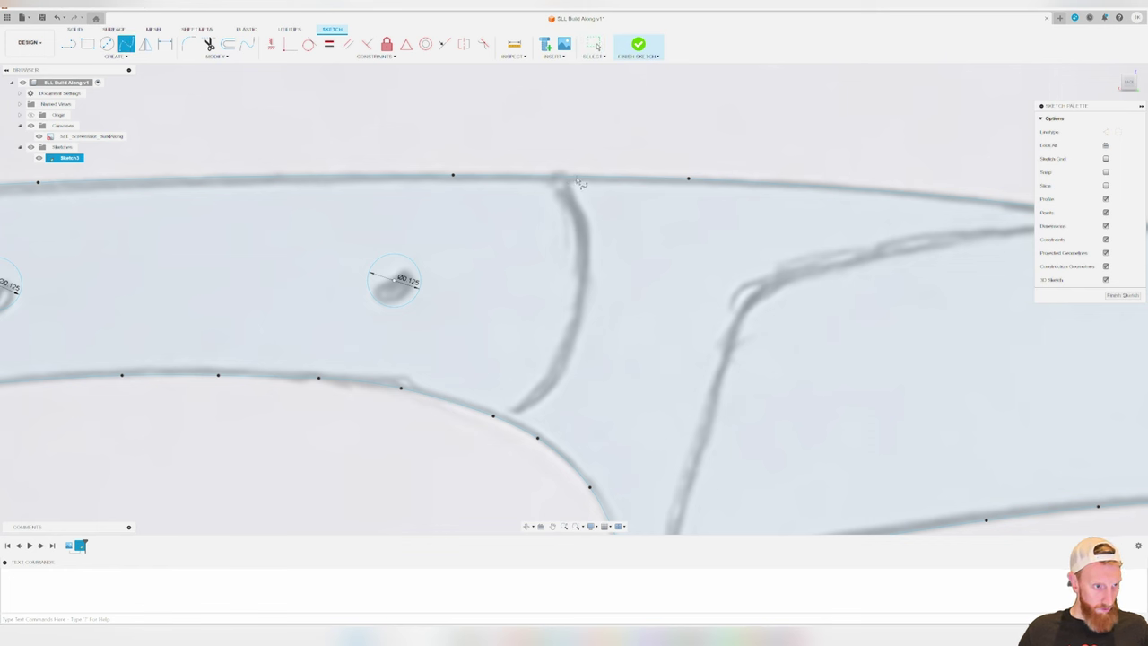
pyautogui.click(576, 177)
pyautogui.click(583, 291)
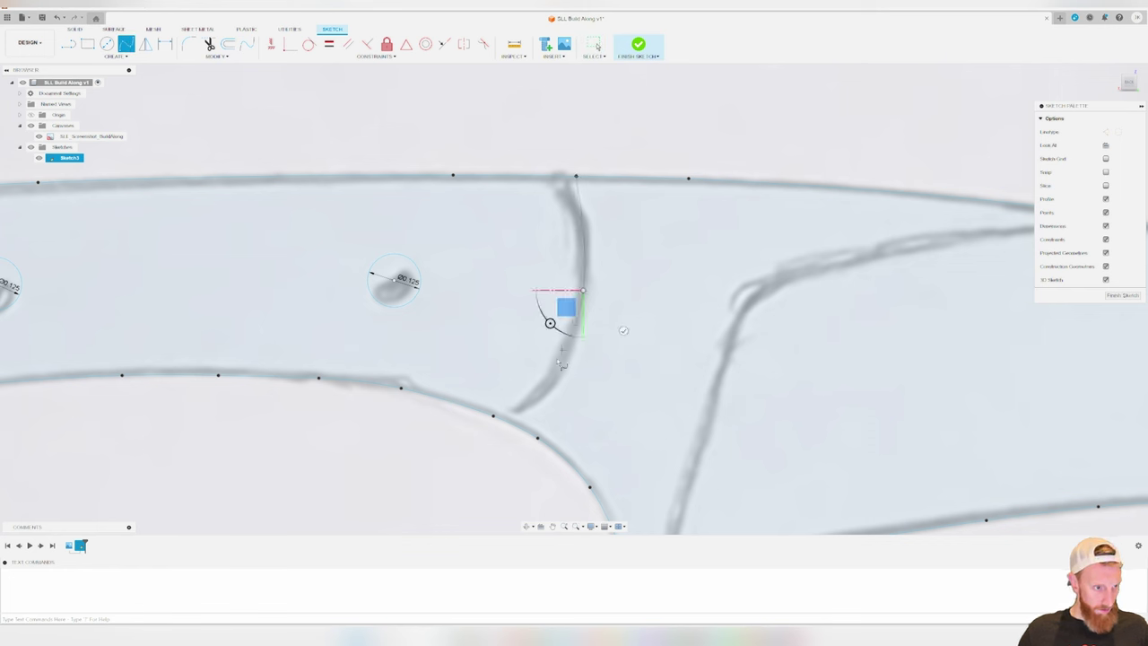
pyautogui.click(512, 422)
pyautogui.click(594, 44)
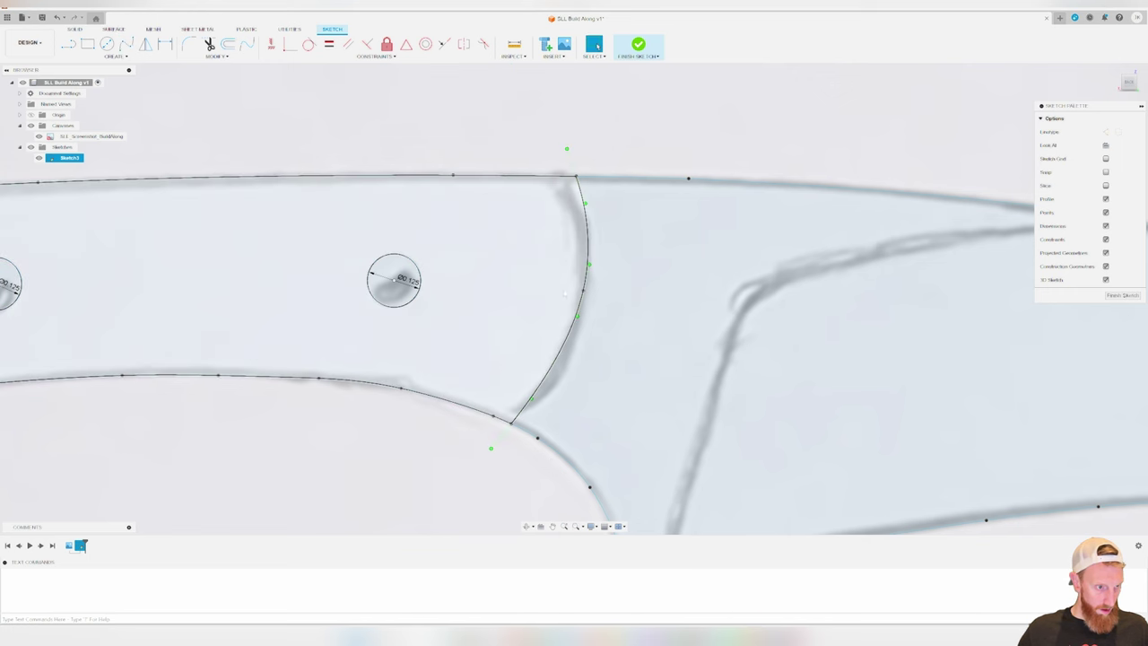
pyautogui.click(579, 294)
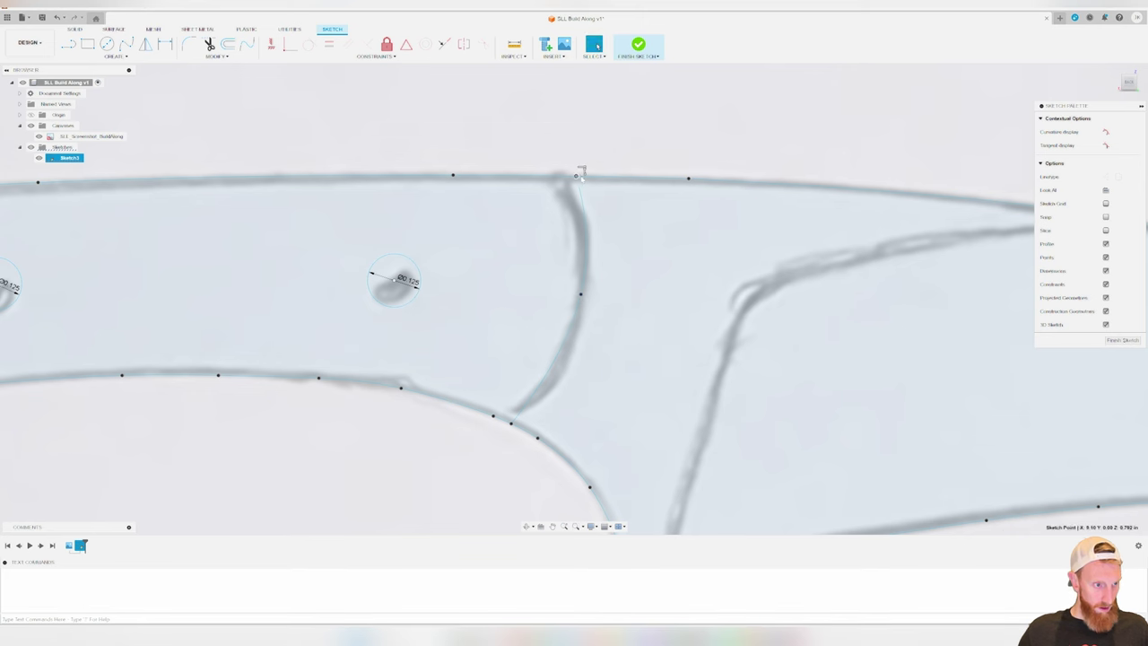
pyautogui.scroll(-5, 578, 173)
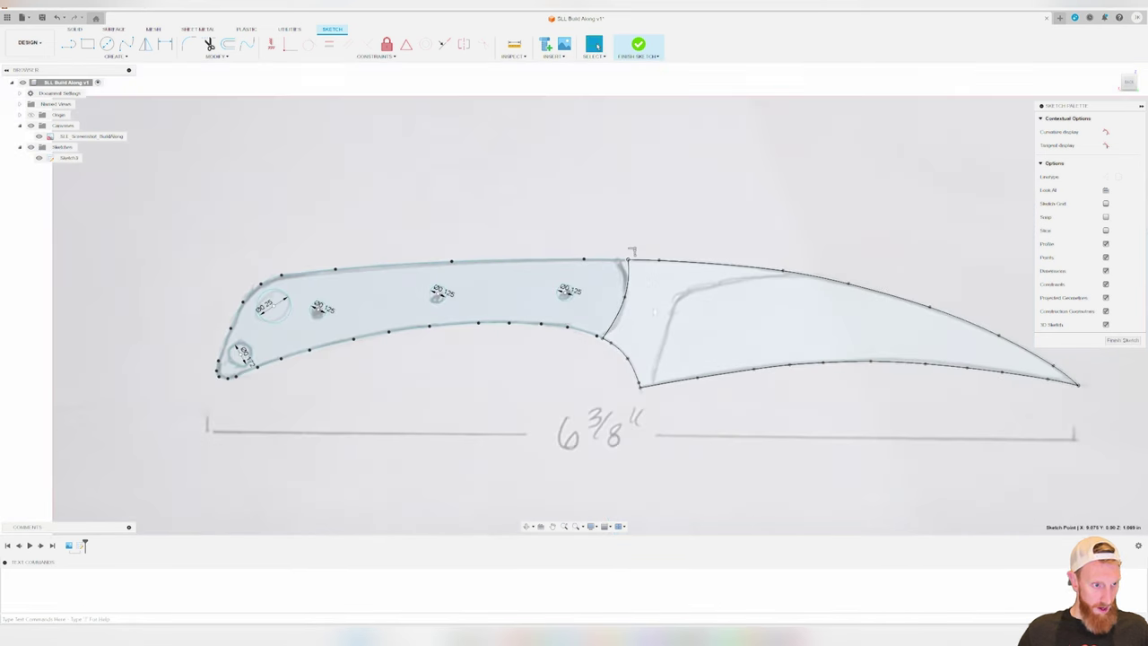
pyautogui.press('Escape')
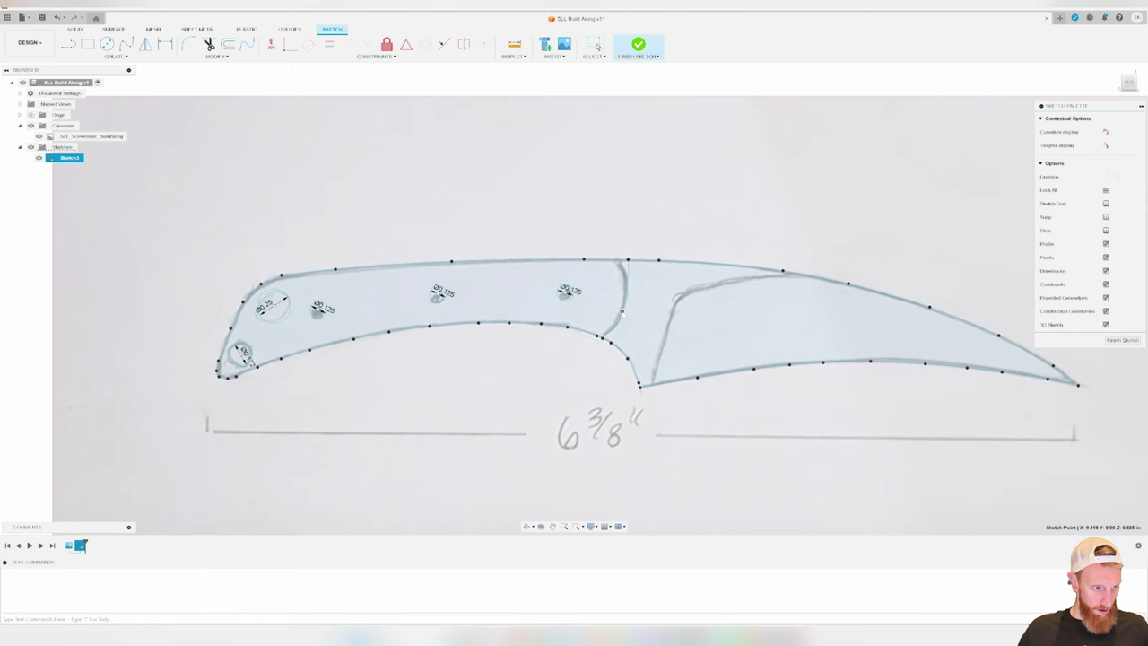
# Draw a straight line along the sketched bevel edge from the cutting edge near the heel up to the bevel's corner
pyautogui.press('l')
pyautogui.scroll(5, 820, 331)
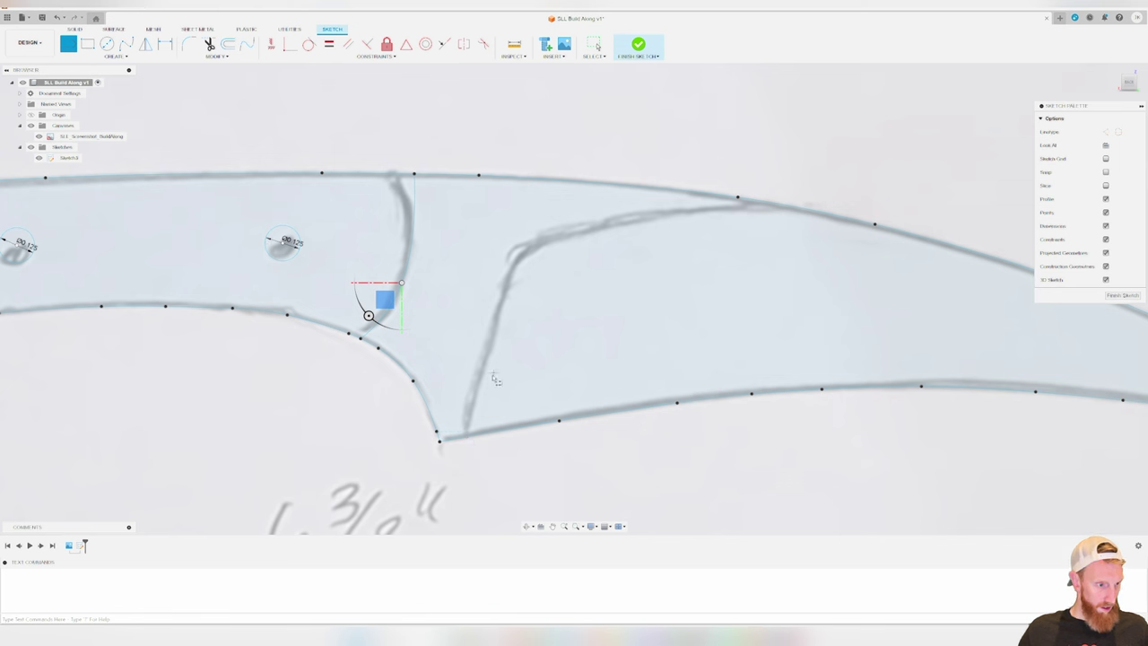
pyautogui.click(466, 437)
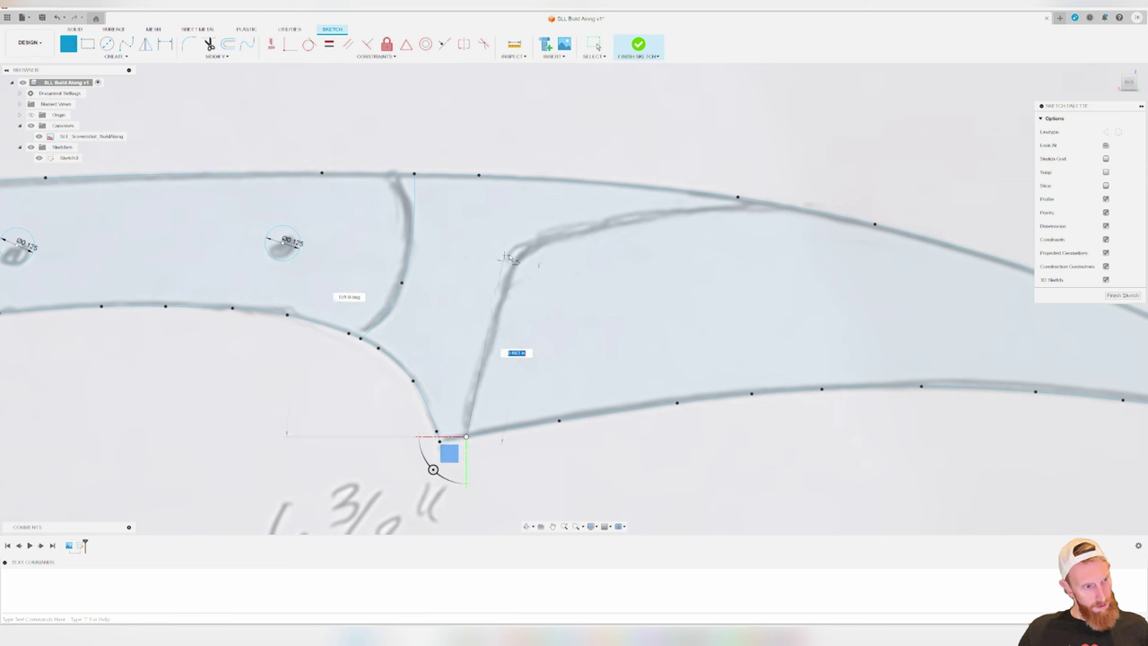
pyautogui.click(523, 251)
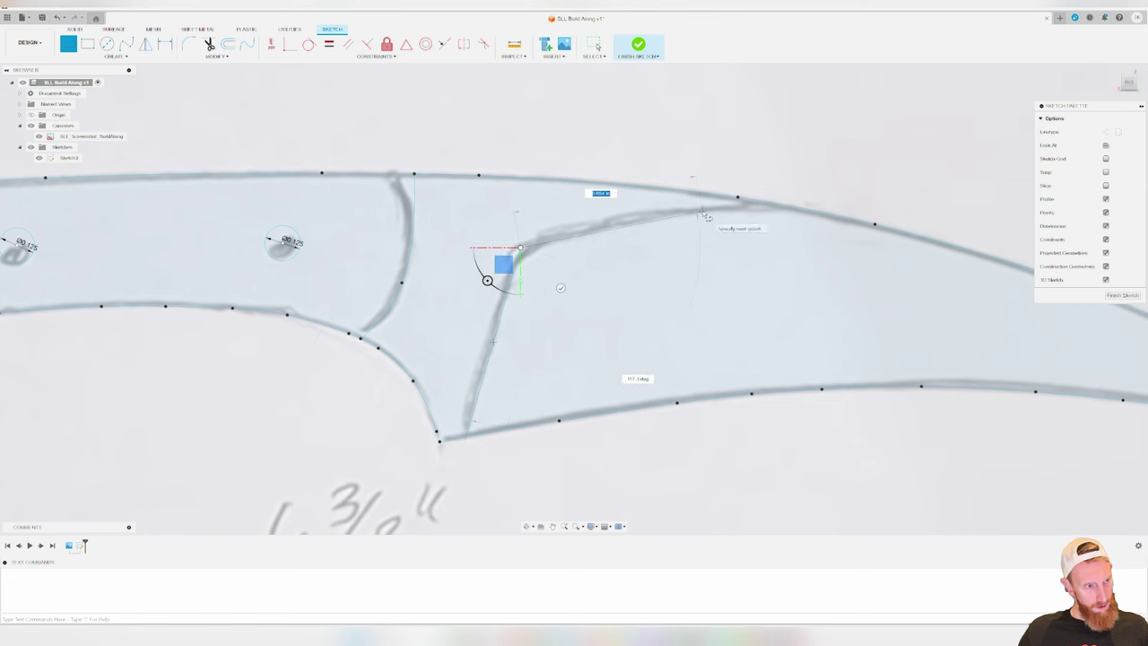
pyautogui.press('Escape')
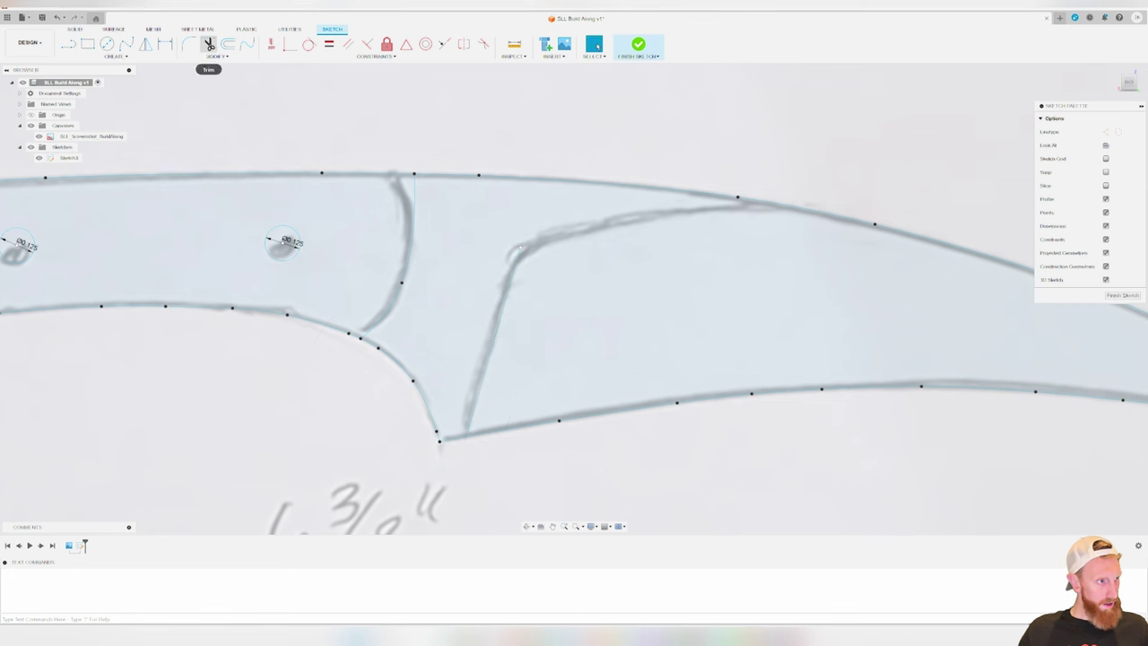
# Trace the upper bevel edge with a three-point fit point spline from the bevel's corner to the blade's spine
pyautogui.click(126, 44)
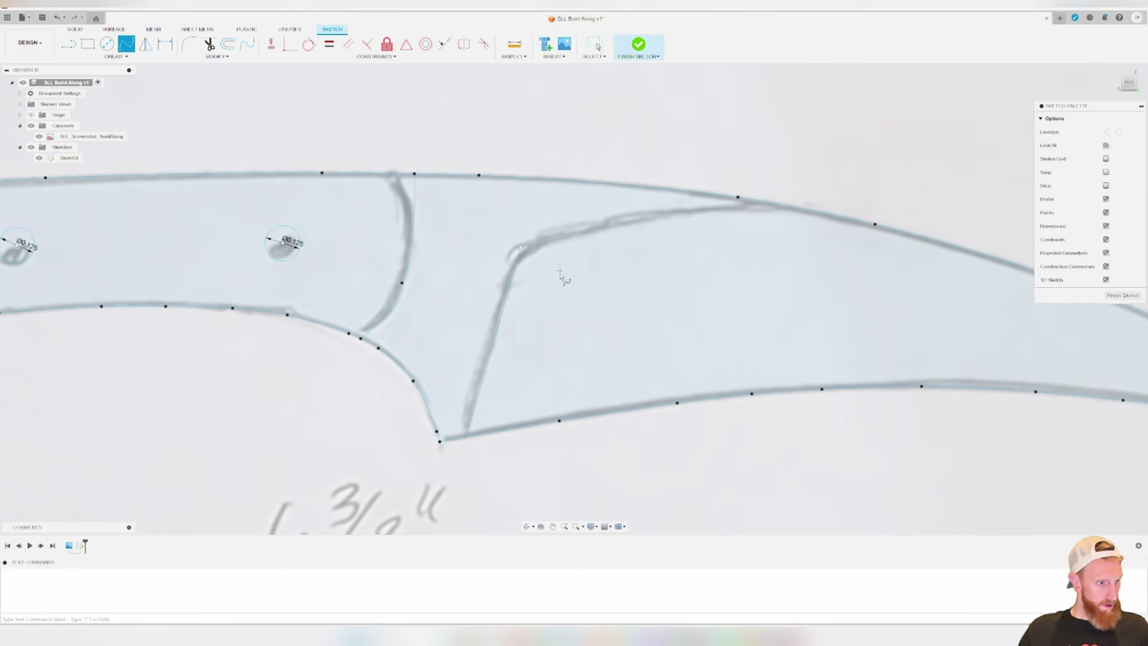
pyautogui.click(521, 249)
pyautogui.click(612, 223)
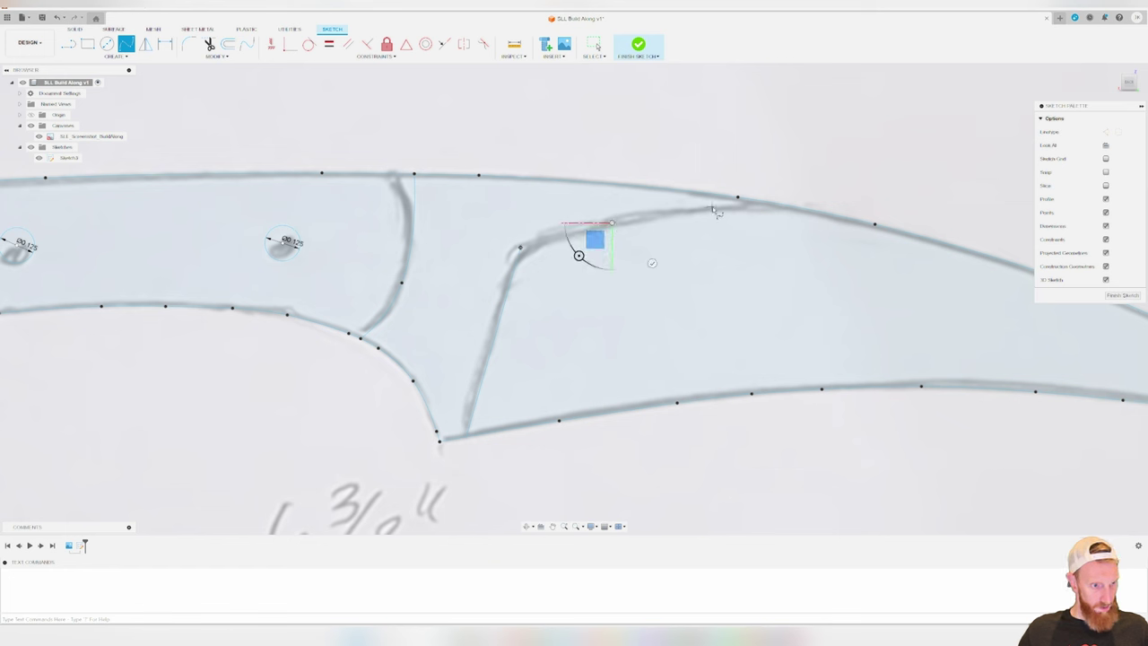
pyautogui.click(777, 205)
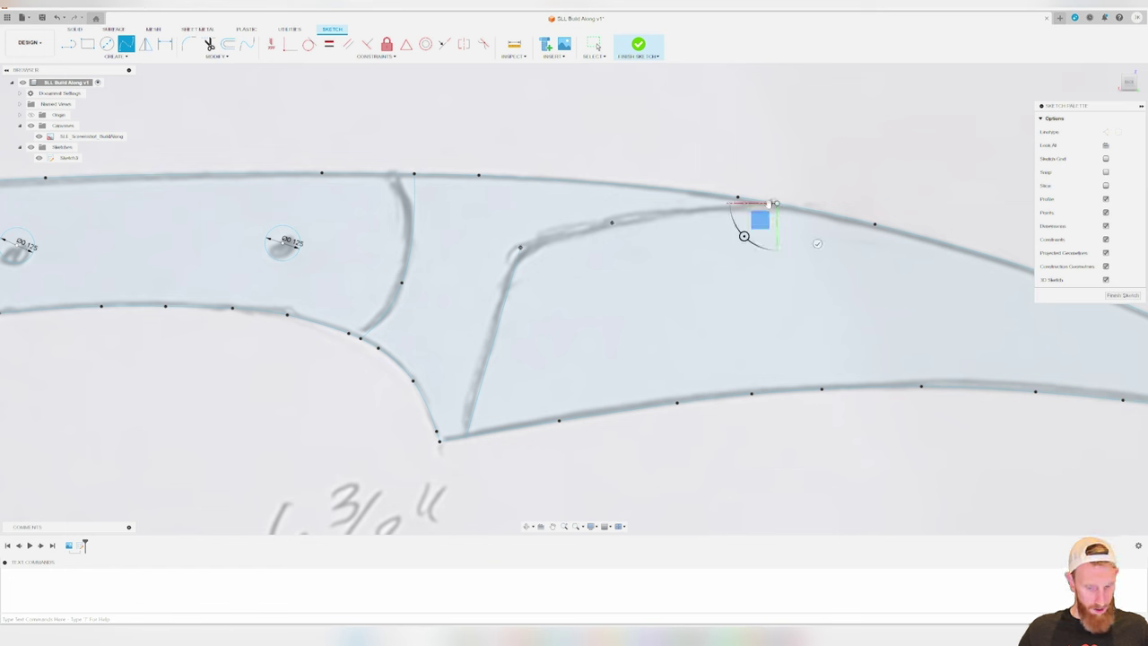
pyautogui.press('Escape')
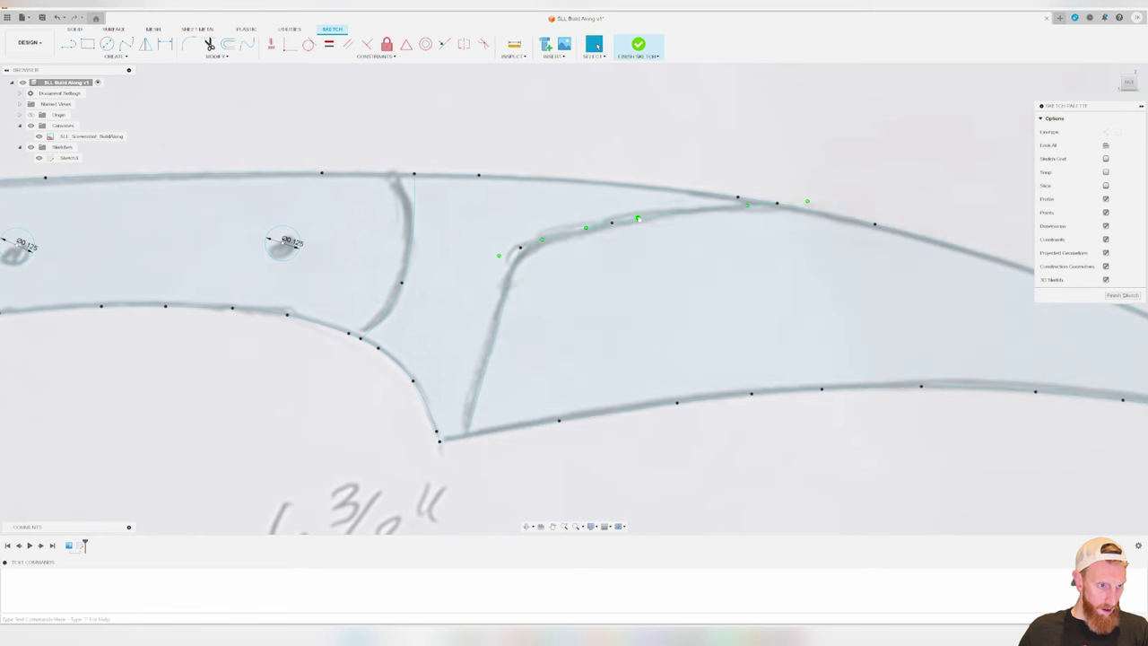
# Fillet the bevel's corner between the straight bevel line and the upper bevel spline with a 0.34 in radius
pyautogui.click(638, 218)
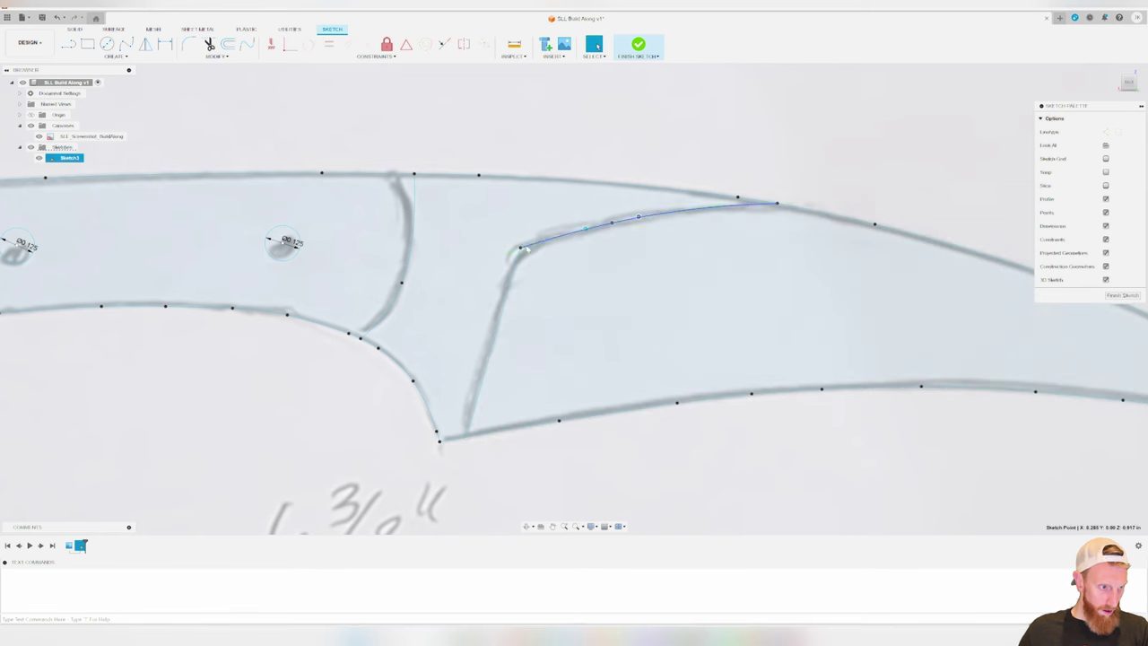
pyautogui.click(521, 248)
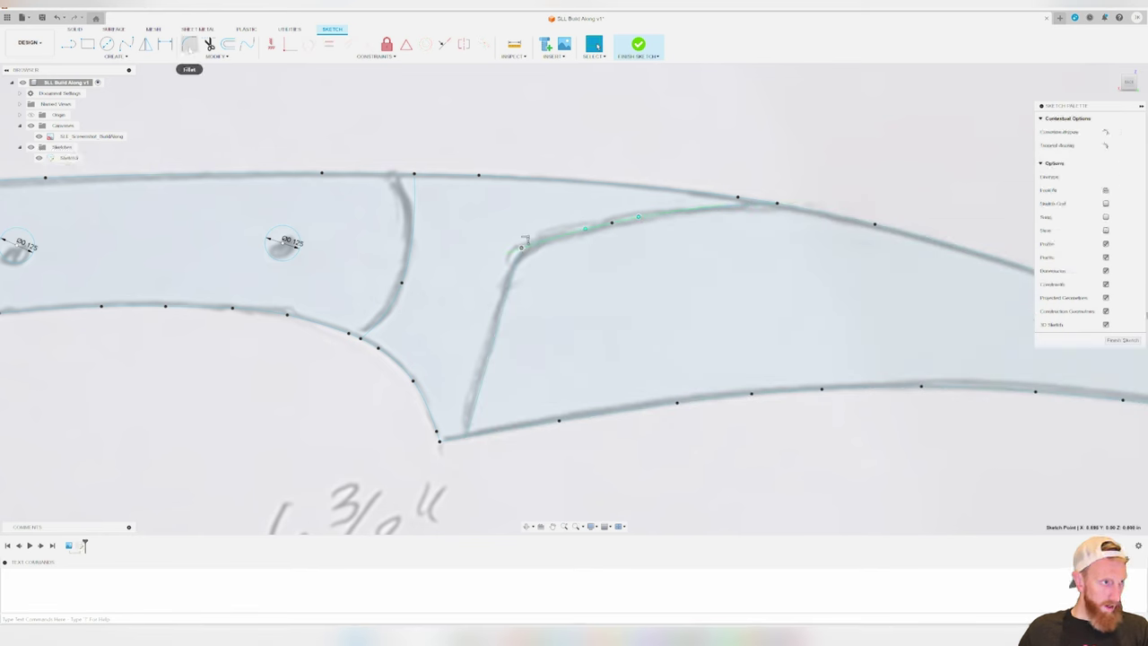
pyautogui.click(189, 45)
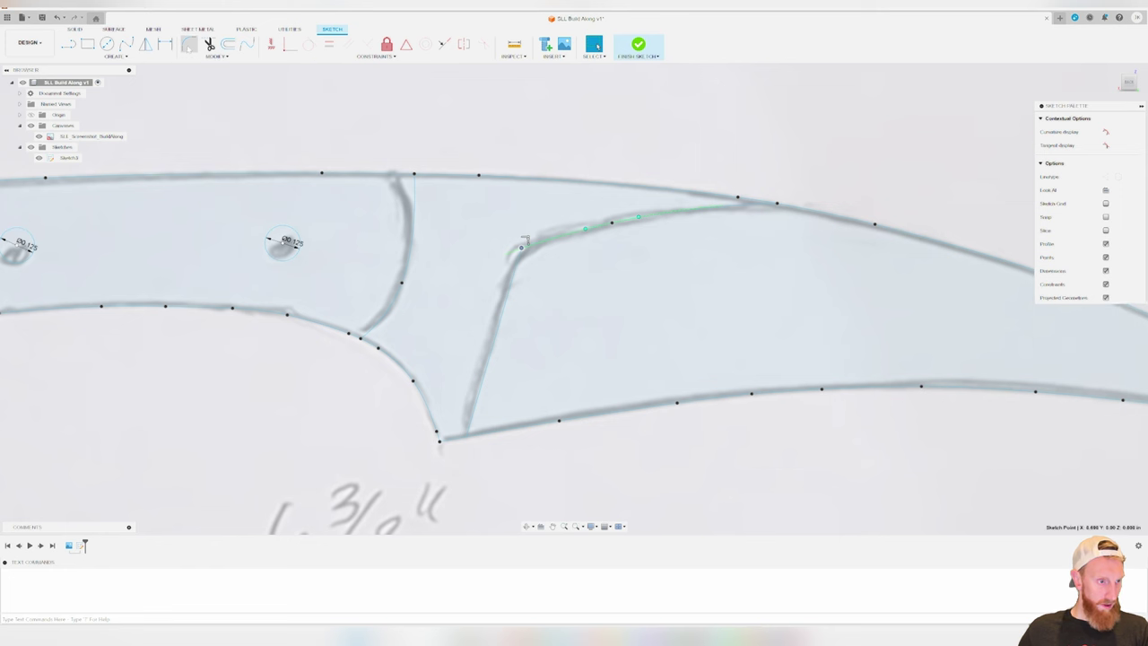
pyautogui.click(520, 246)
pyautogui.scroll(6, 582, 319)
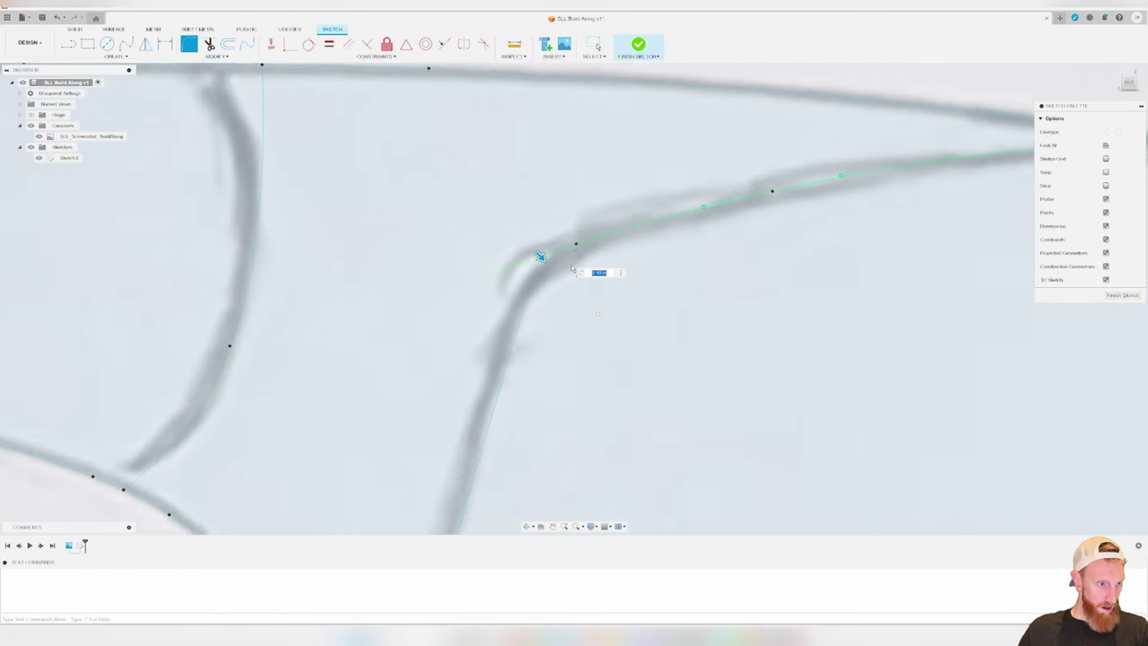
pyautogui.scroll(1, 525, 254)
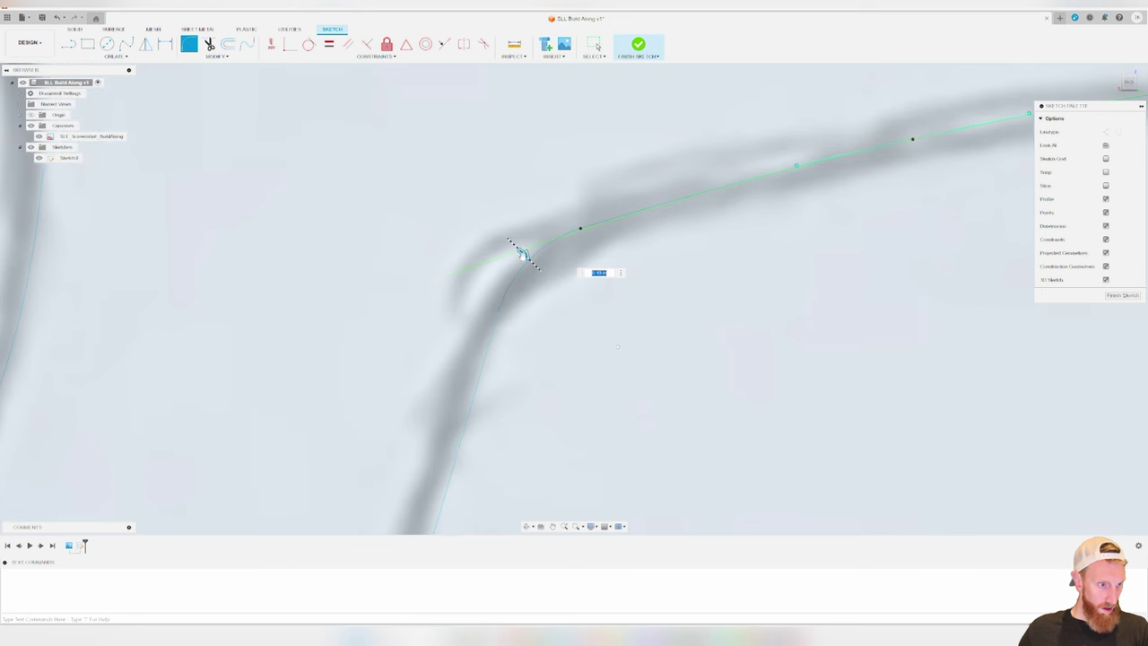
pyautogui.moveTo(522, 254); pyautogui.dragTo(552, 281)
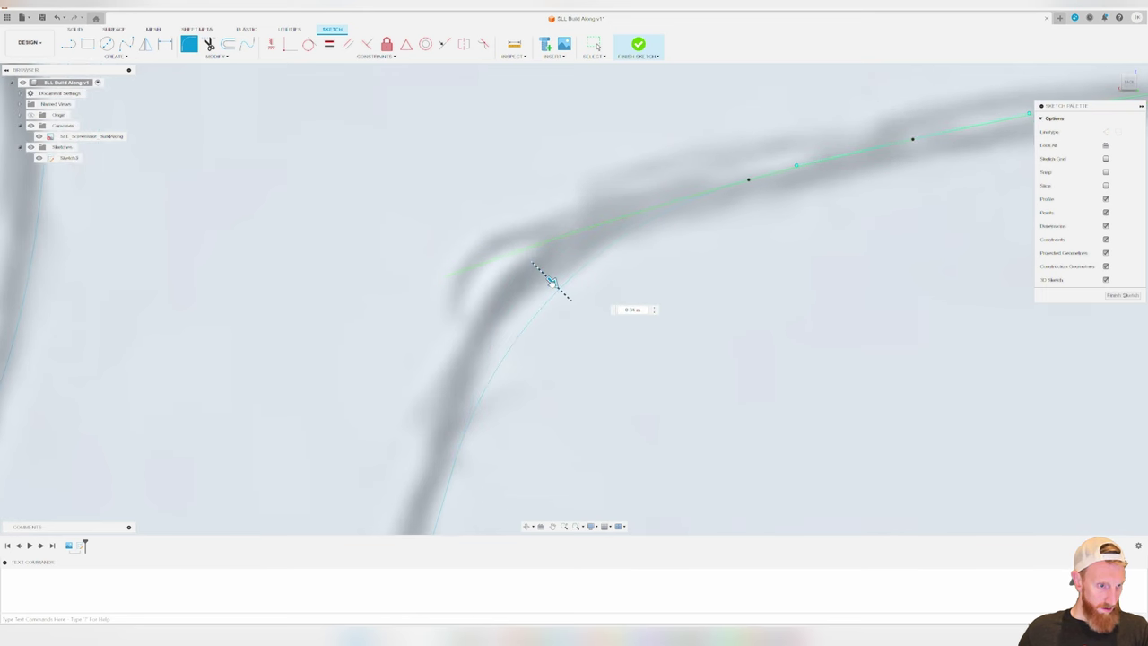
pyautogui.scroll(-6, 560, 298)
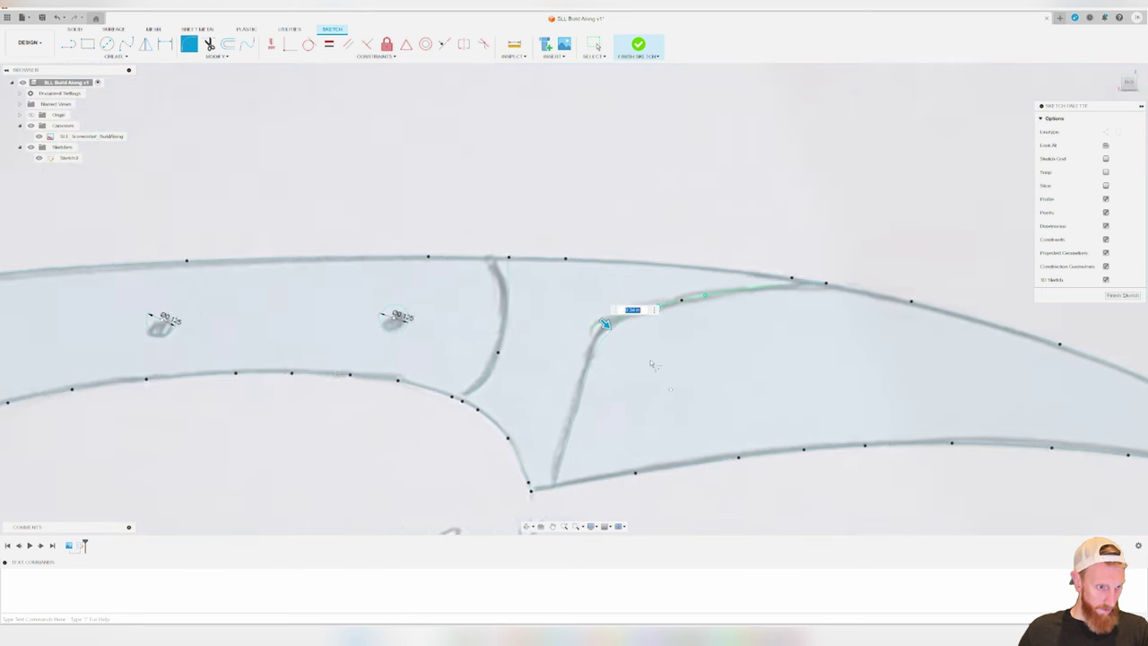
pyautogui.scroll(5, 651, 363)
pyautogui.press('Escape')
pyautogui.scroll(-5, 651, 364)
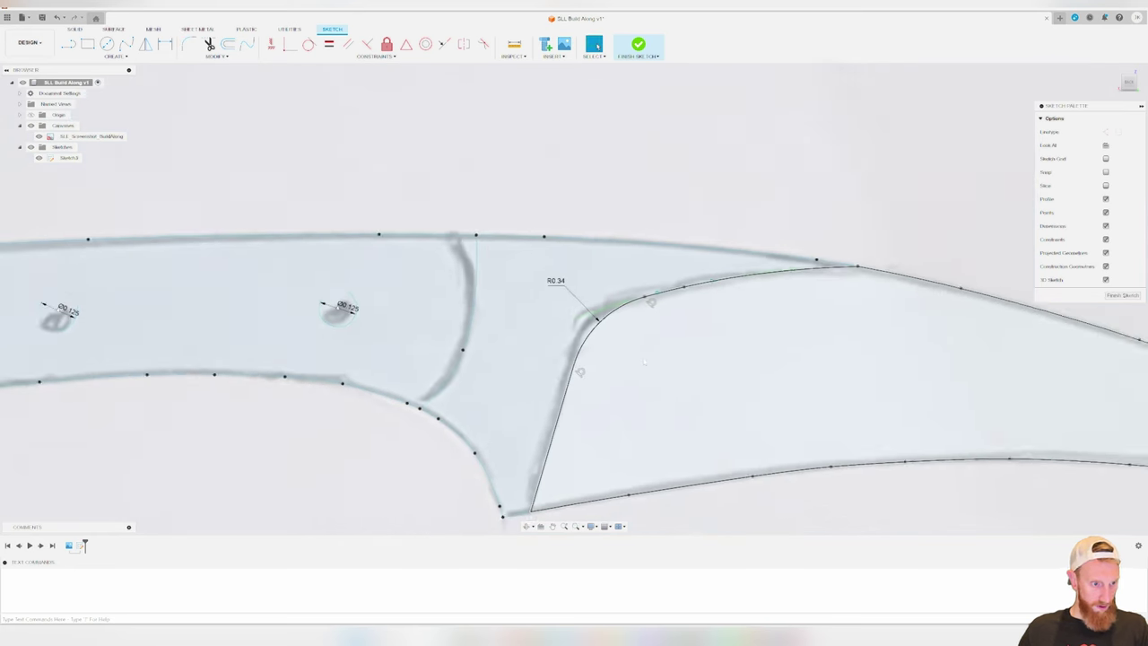
# Hide the reference canvas behind the traced knife sketch
pyautogui.scroll(-3, 651, 365)
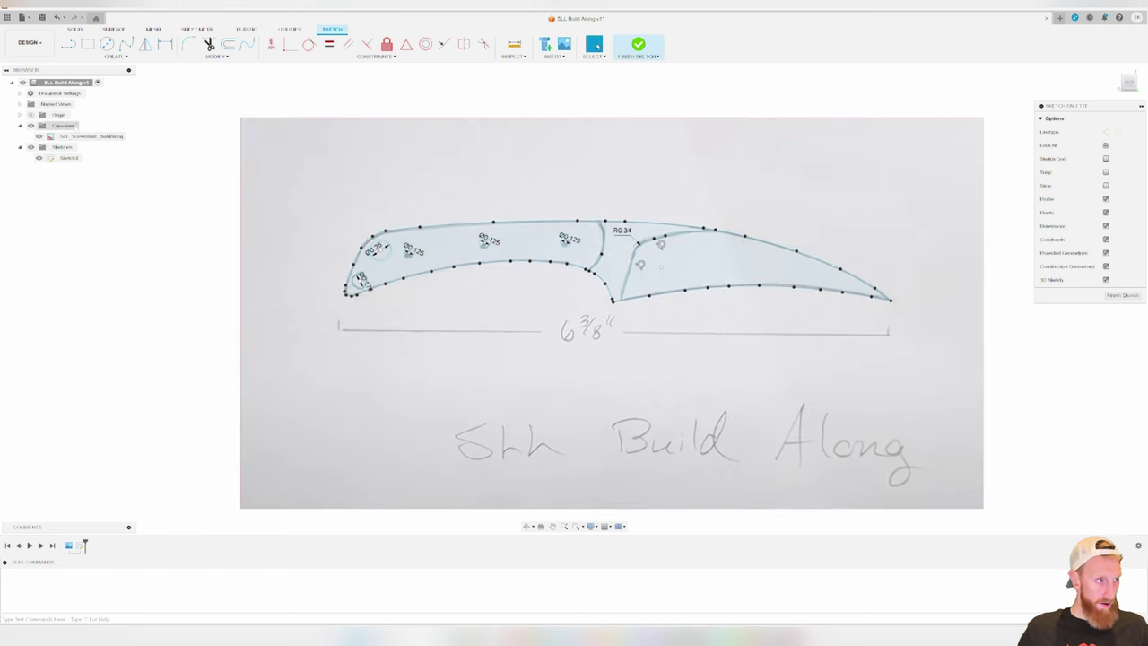
pyautogui.click(51, 136)
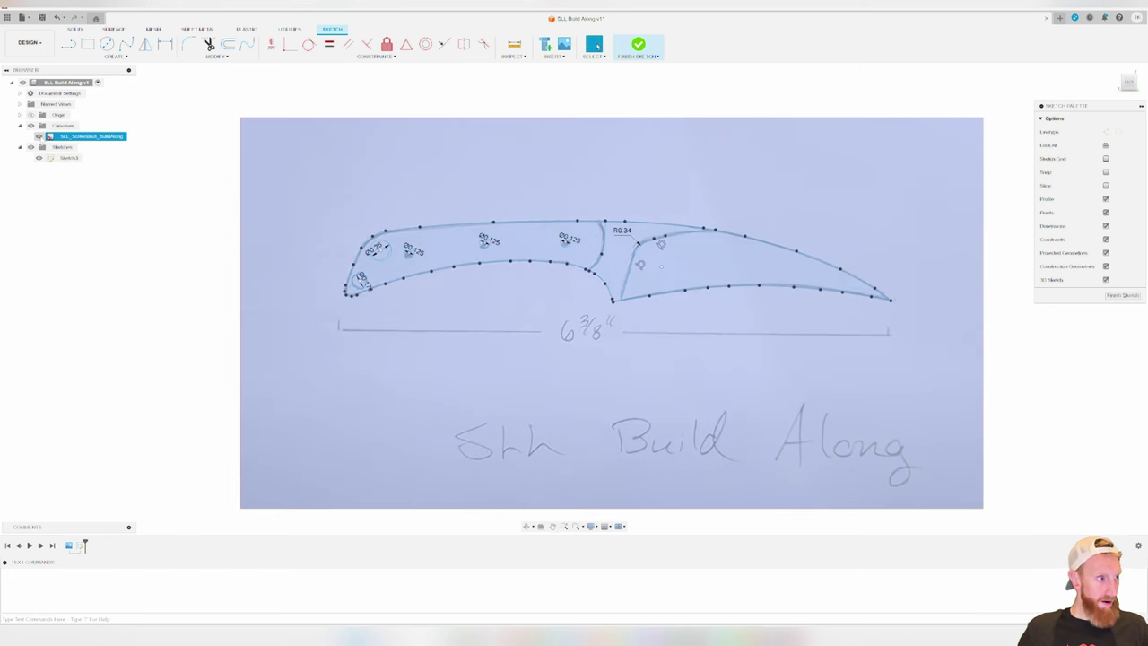
pyautogui.press('v')
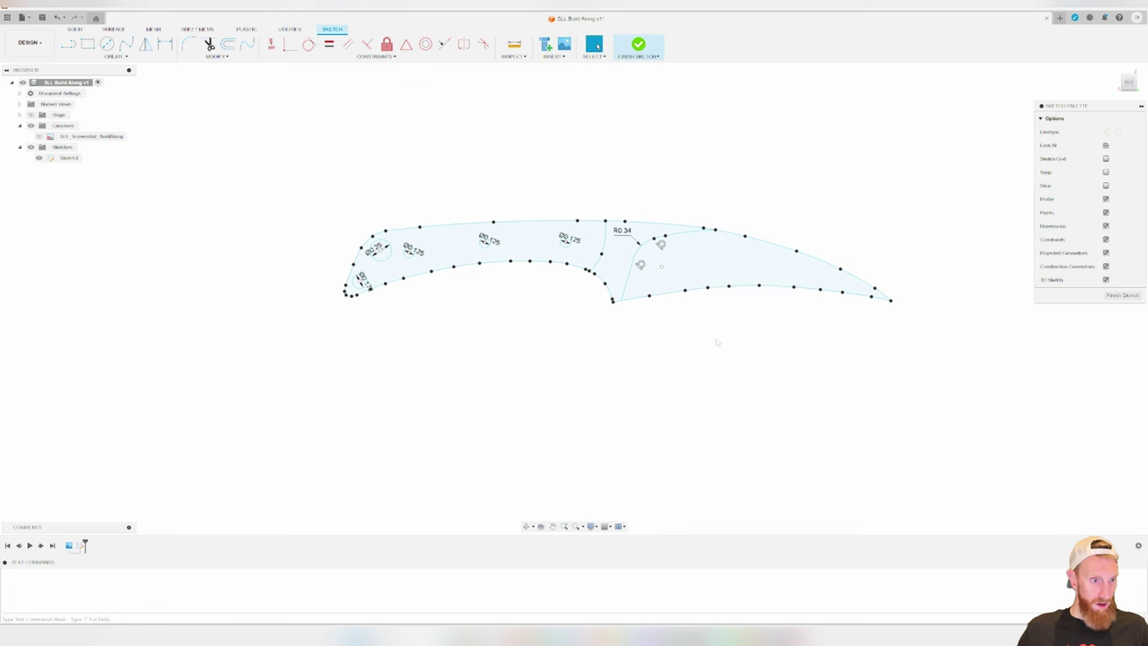
# Turn off the display of points, constraints and dimensions in the sketch so only the knife's lines show
pyautogui.moveTo(1066, 105); pyautogui.dragTo(981, 141)
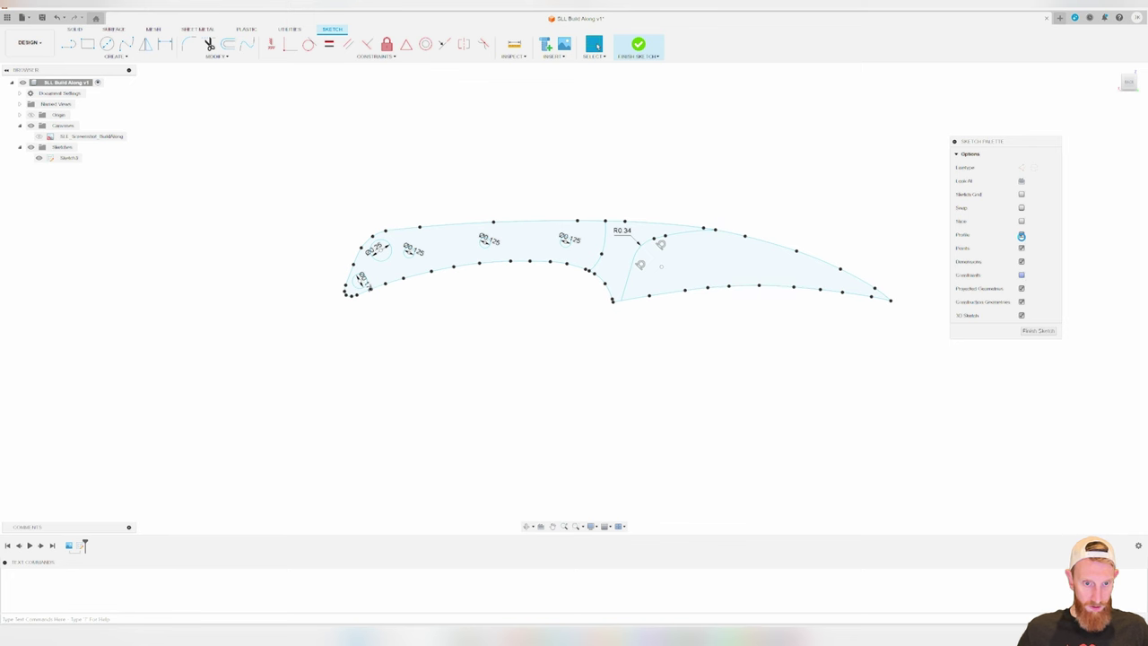
pyautogui.click(1022, 248)
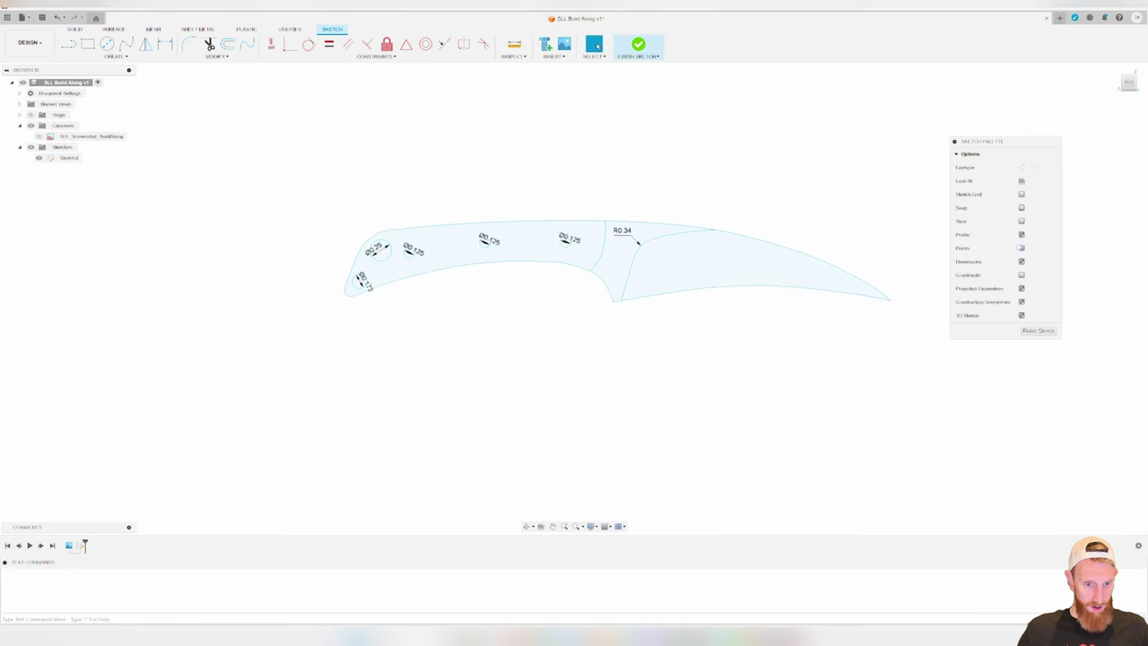
pyautogui.click(1022, 262)
pyautogui.moveTo(822, 392)
pyautogui.mouseDown(button='middle')
pyautogui.moveTo(652, 403)
pyautogui.moveTo(653, 447)
pyautogui.mouseUp(button='middle')
pyautogui.scroll(3, 633, 408)
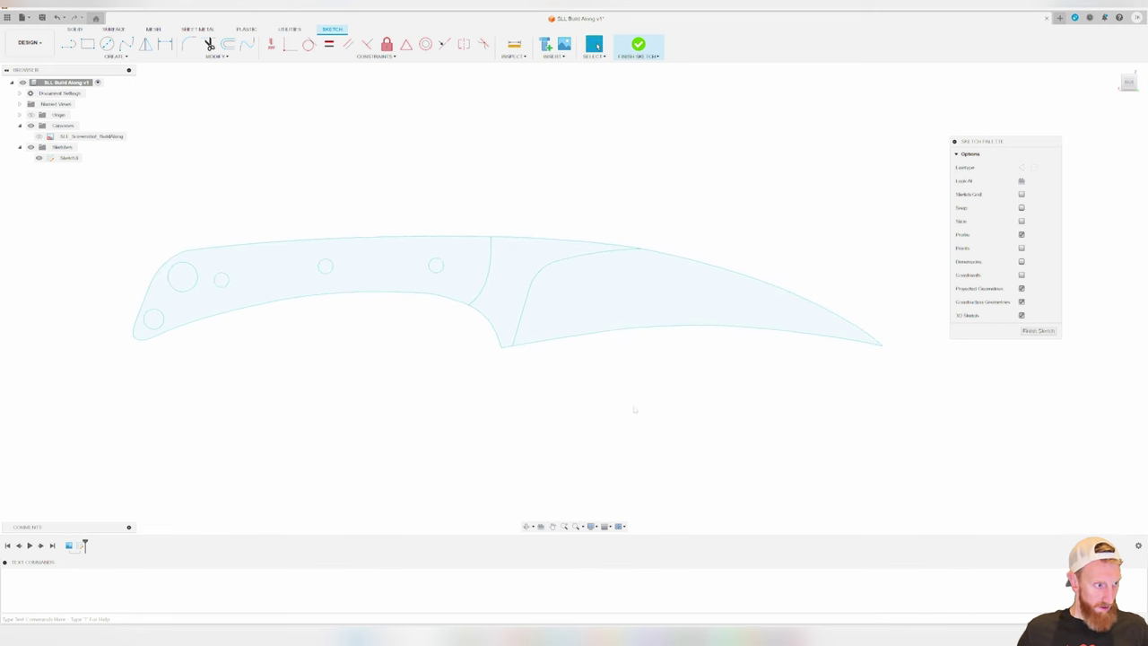
pyautogui.scroll(-3, 653, 405)
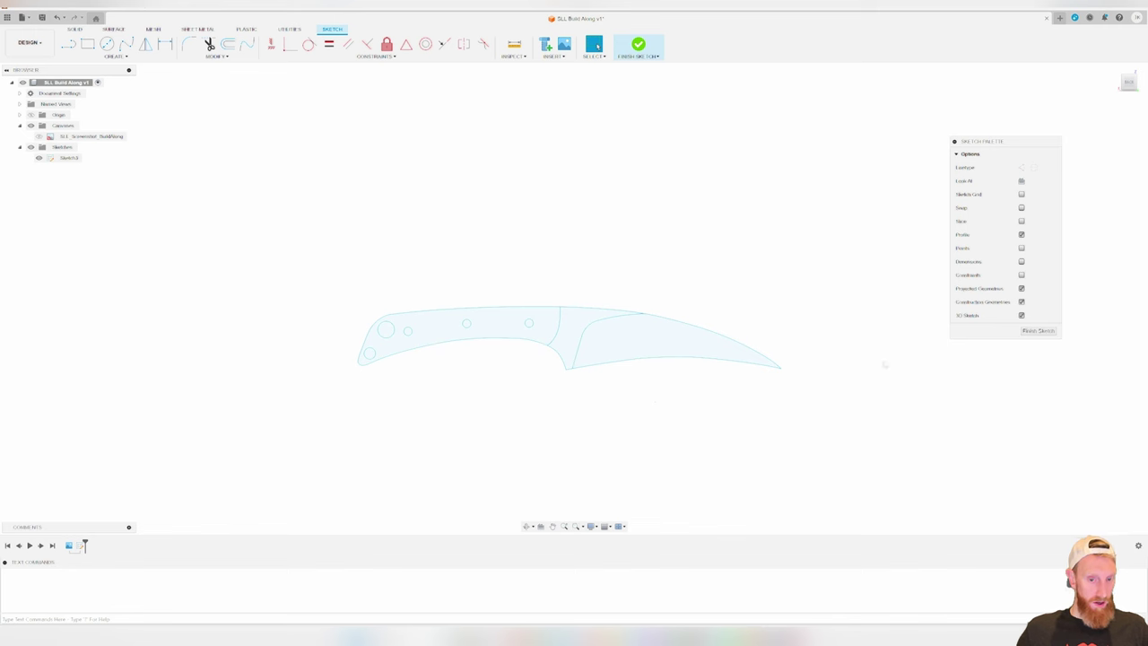
# Copy the complete knife profile and place the copy 1.50 in below the original
pyautogui.moveTo(715, 401); pyautogui.dragTo(714, 308, button='middle')
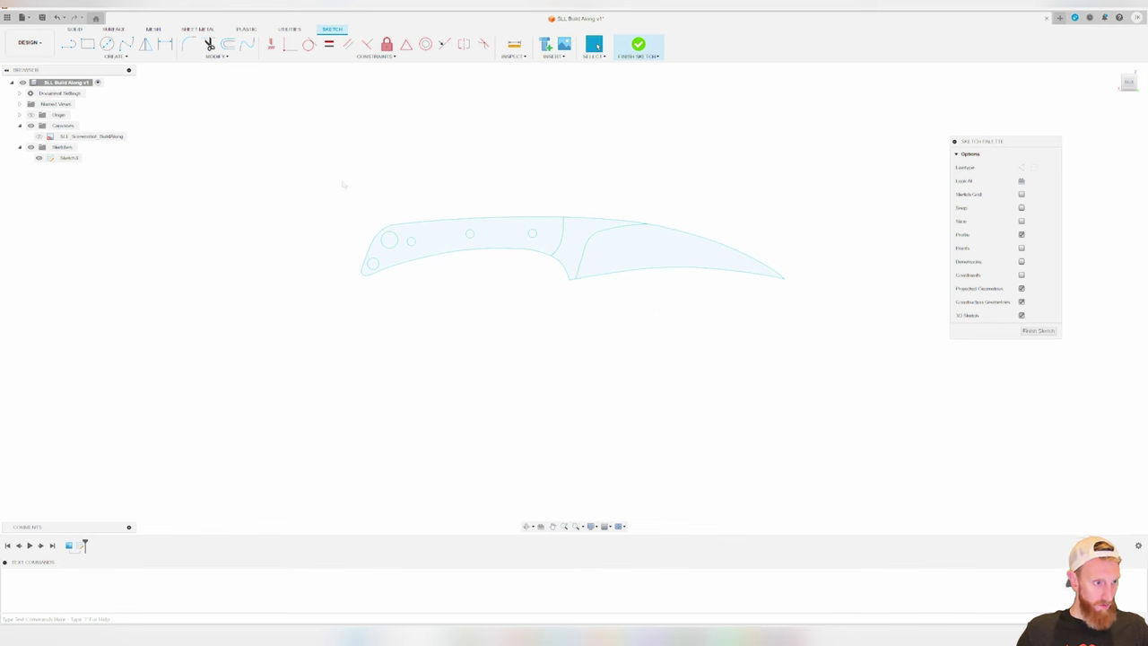
pyautogui.moveTo(332, 172); pyautogui.dragTo(862, 341)
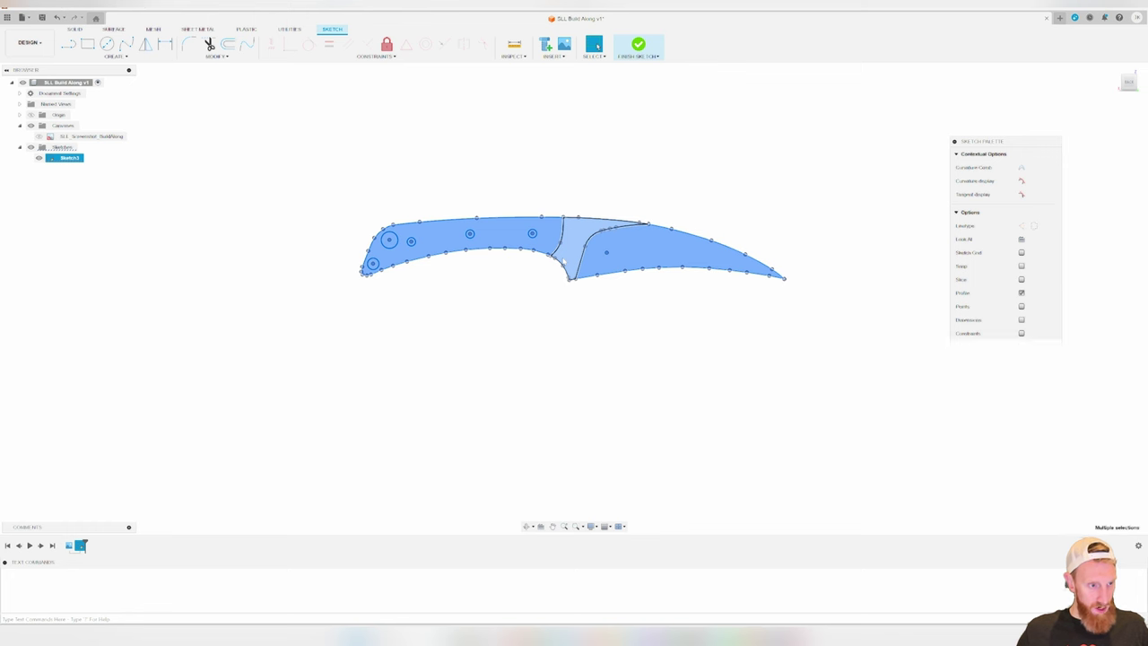
pyautogui.press('m')
pyautogui.moveTo(712, 264); pyautogui.dragTo(711, 365)
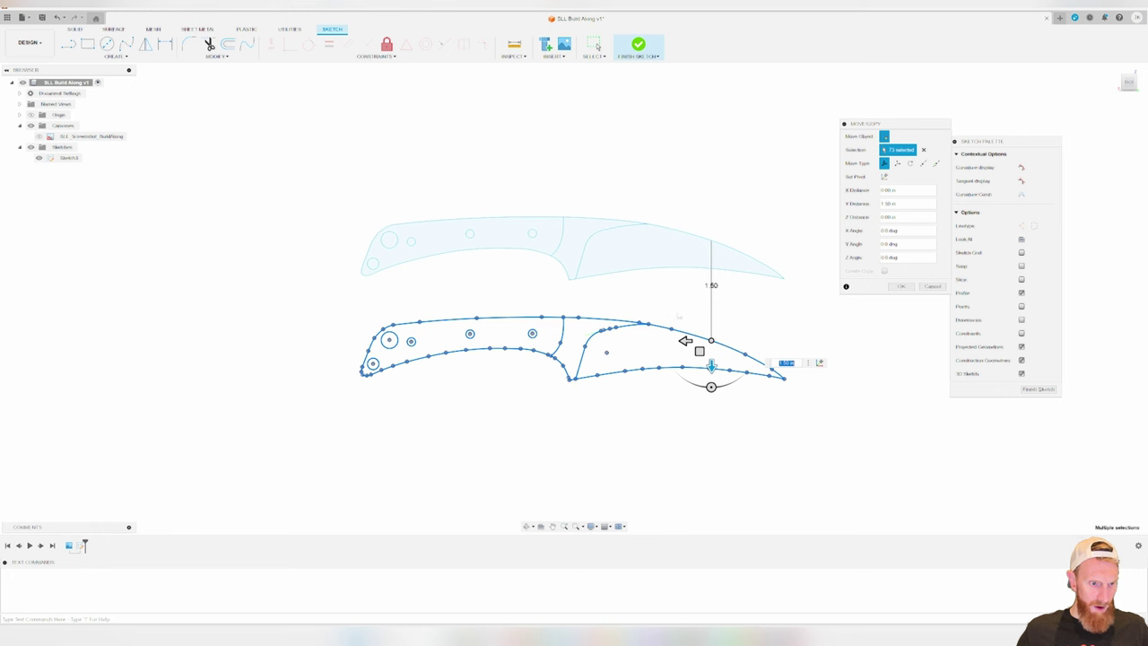
pyautogui.press('Return')
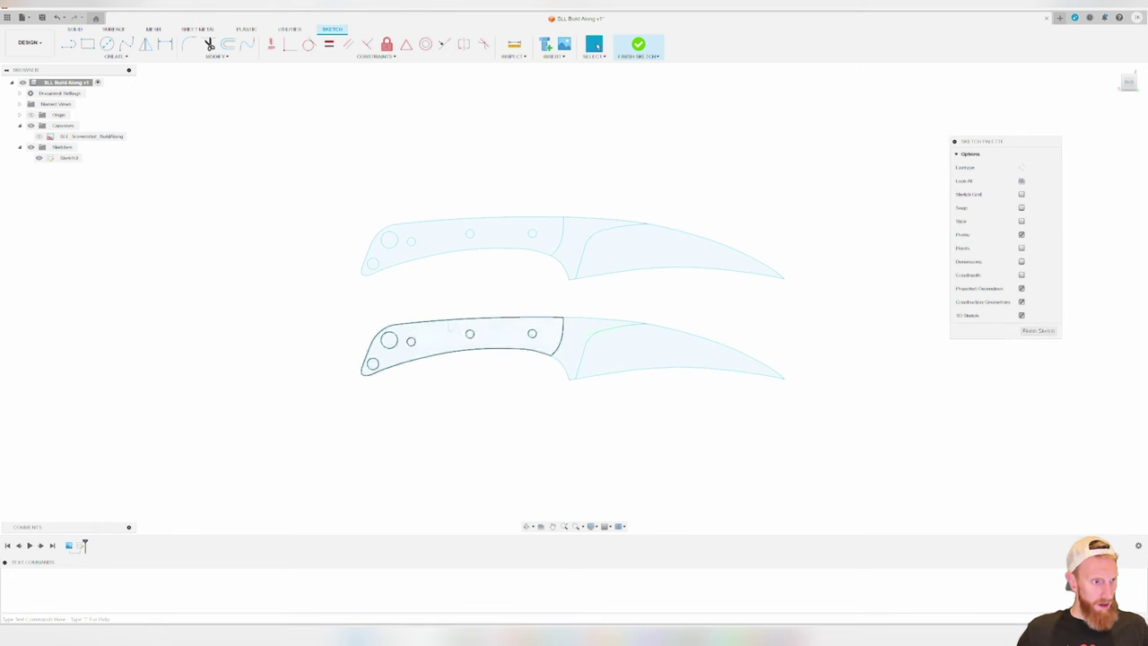
# Copy the second knife profile and place the new copy 1.40 in below it
pyautogui.moveTo(348, 308)
pyautogui.mouseDown()
pyautogui.moveTo(826, 431)
pyautogui.moveTo(806, 428)
pyautogui.mouseUp()
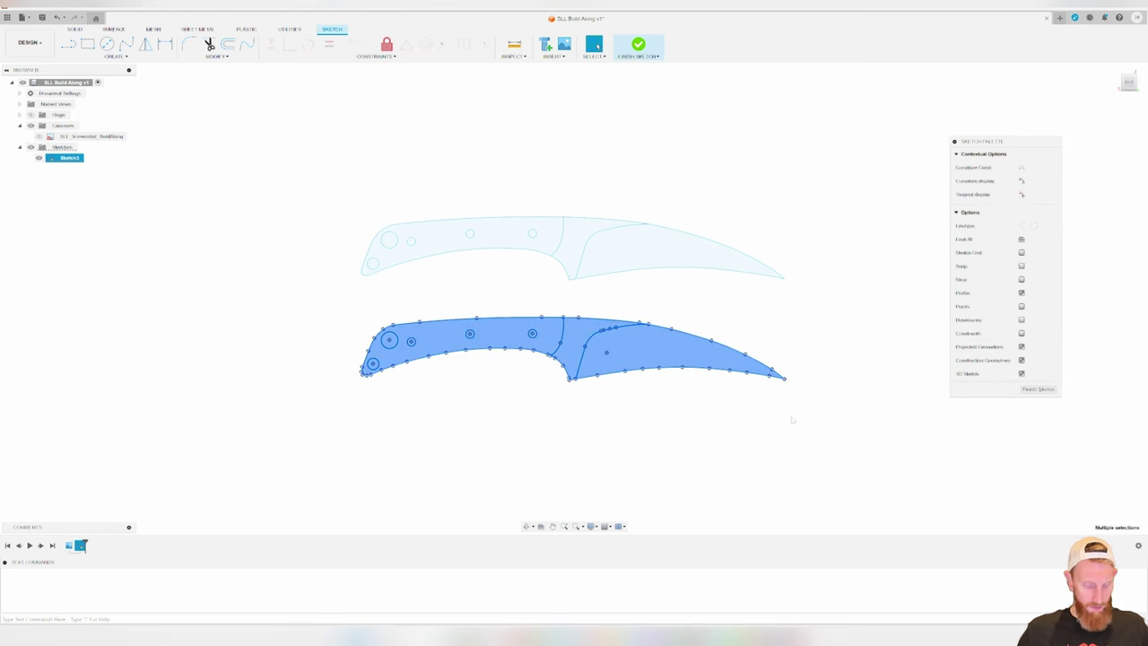
pyautogui.press('m')
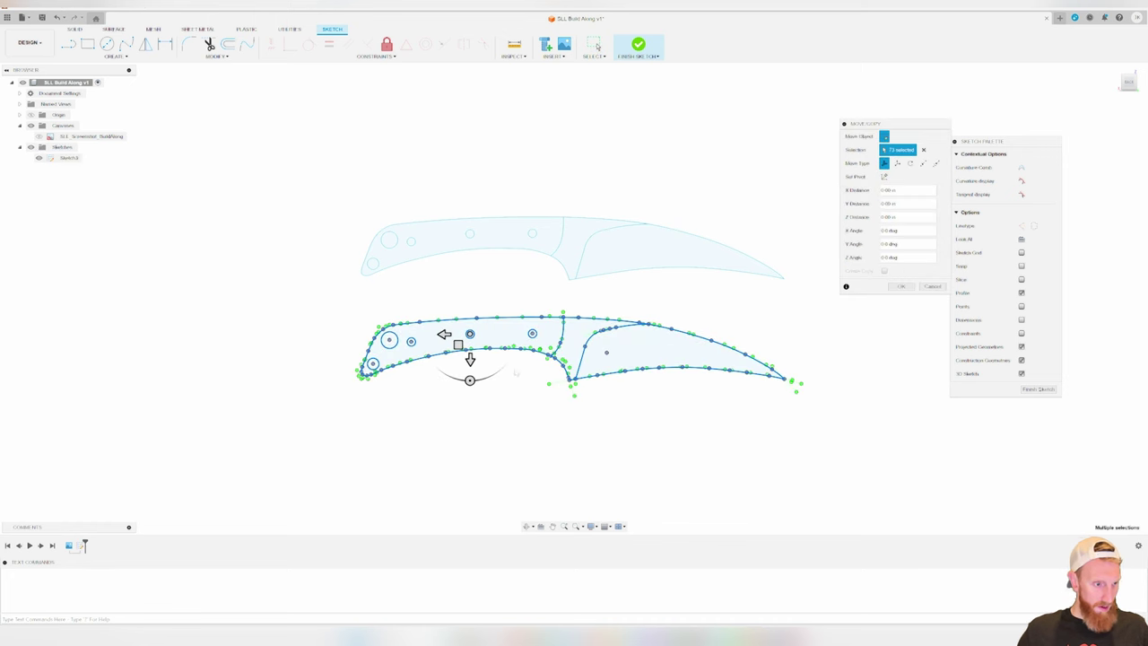
pyautogui.moveTo(470, 359); pyautogui.dragTo(470, 452)
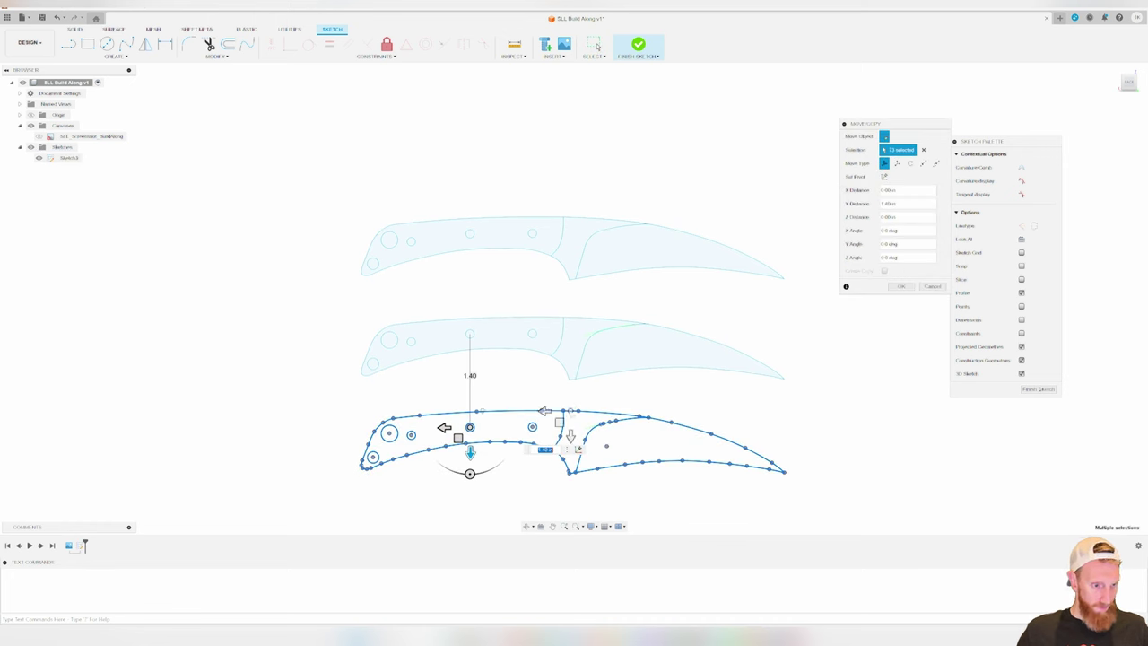
pyautogui.press('Return')
# Trim the bevel lines, handle front curve and all holes out of the middle knife copy, leaving only its outline
pyautogui.scroll(3, 513, 349)
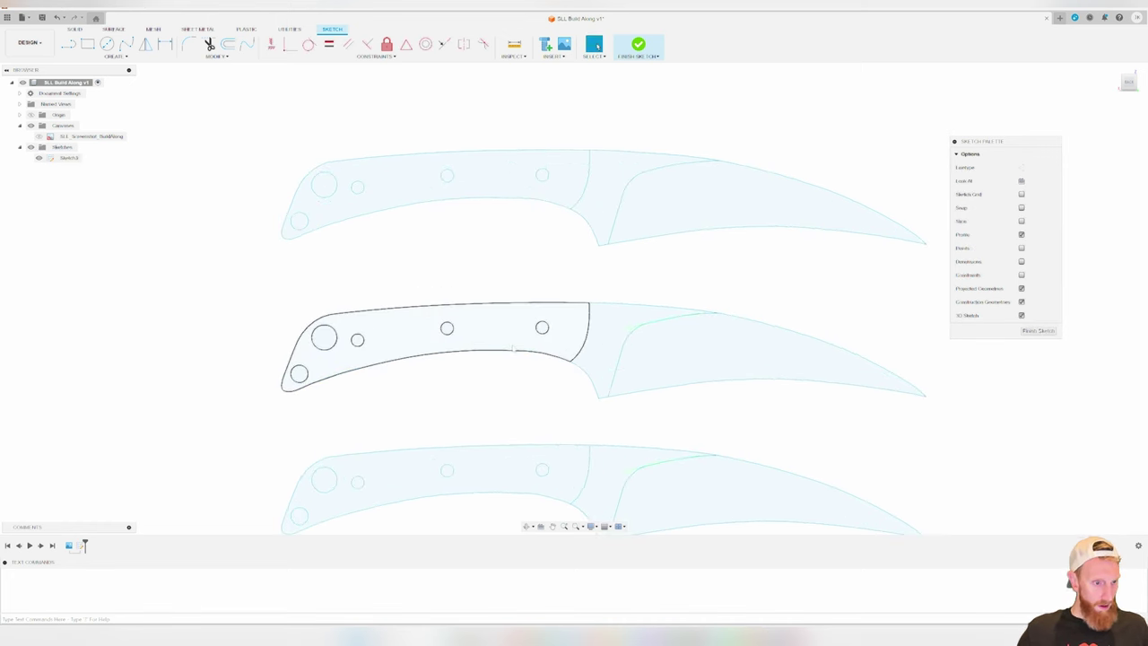
pyautogui.moveTo(661, 320)
pyautogui.mouseDown(button='middle')
pyautogui.moveTo(699, 295)
pyautogui.moveTo(544, 260)
pyautogui.mouseUp(button='middle')
pyautogui.press('Escape')
pyautogui.moveTo(198, 223)
pyautogui.mouseDown()
pyautogui.moveTo(679, 374)
pyautogui.moveTo(903, 393)
pyautogui.mouseUp()
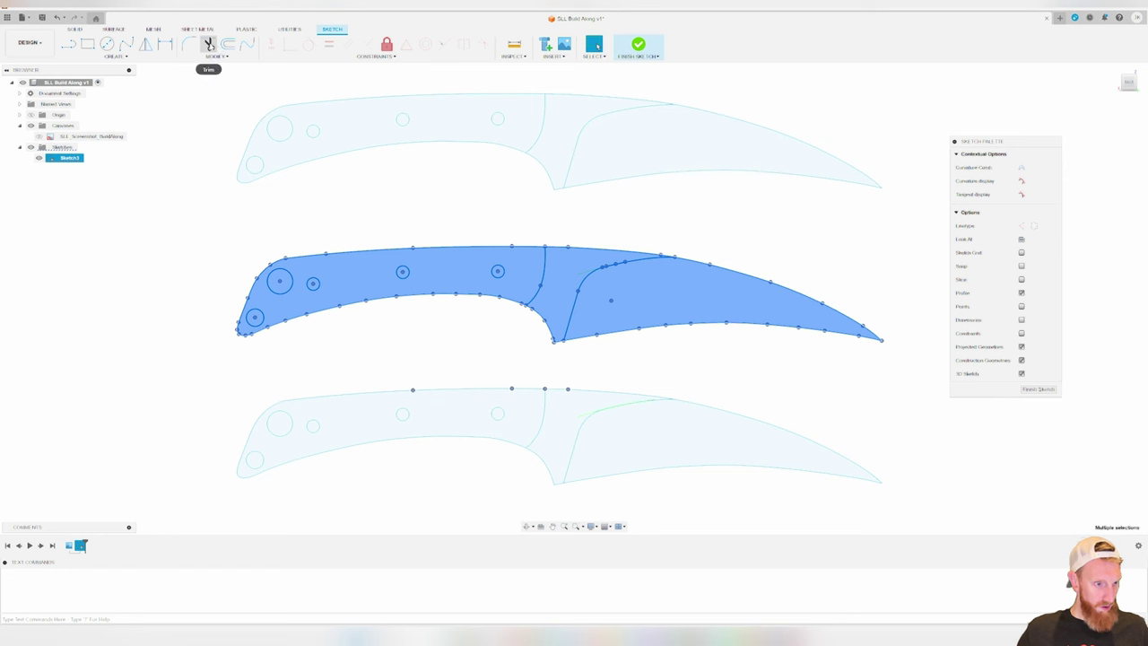
pyautogui.press('t')
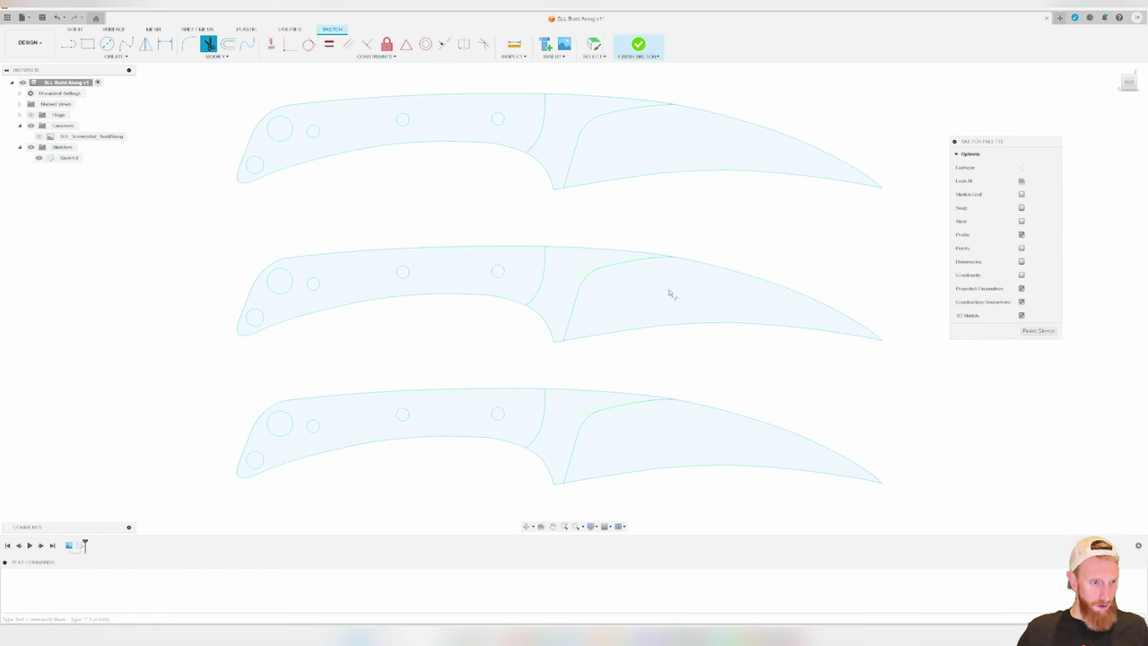
pyautogui.click(618, 270)
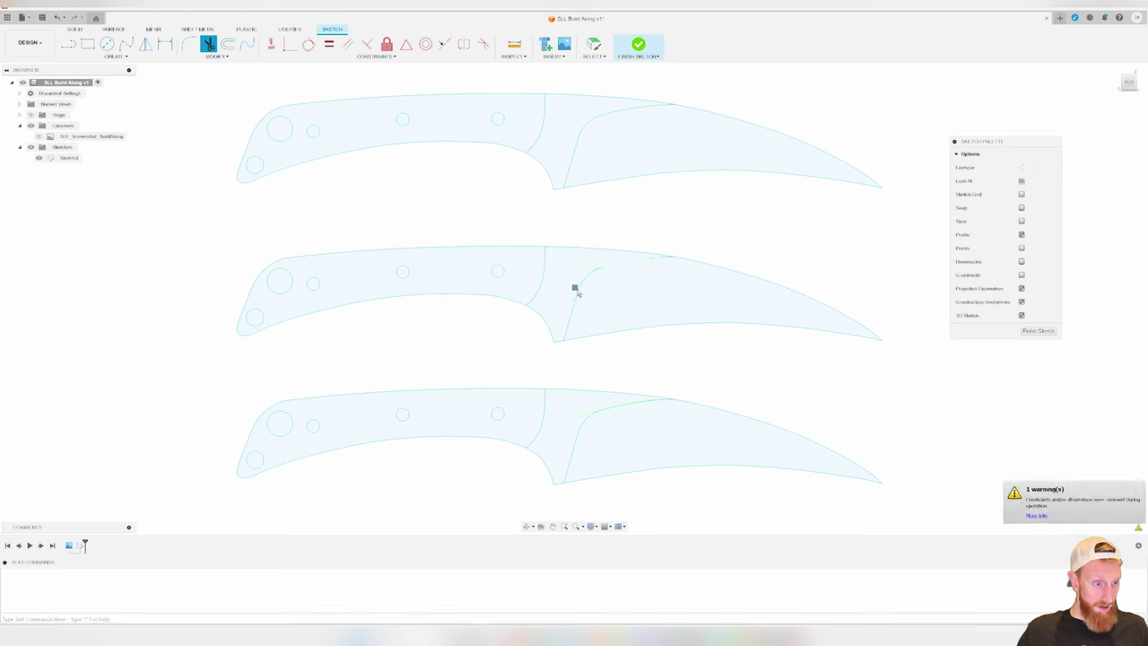
pyautogui.click(542, 269)
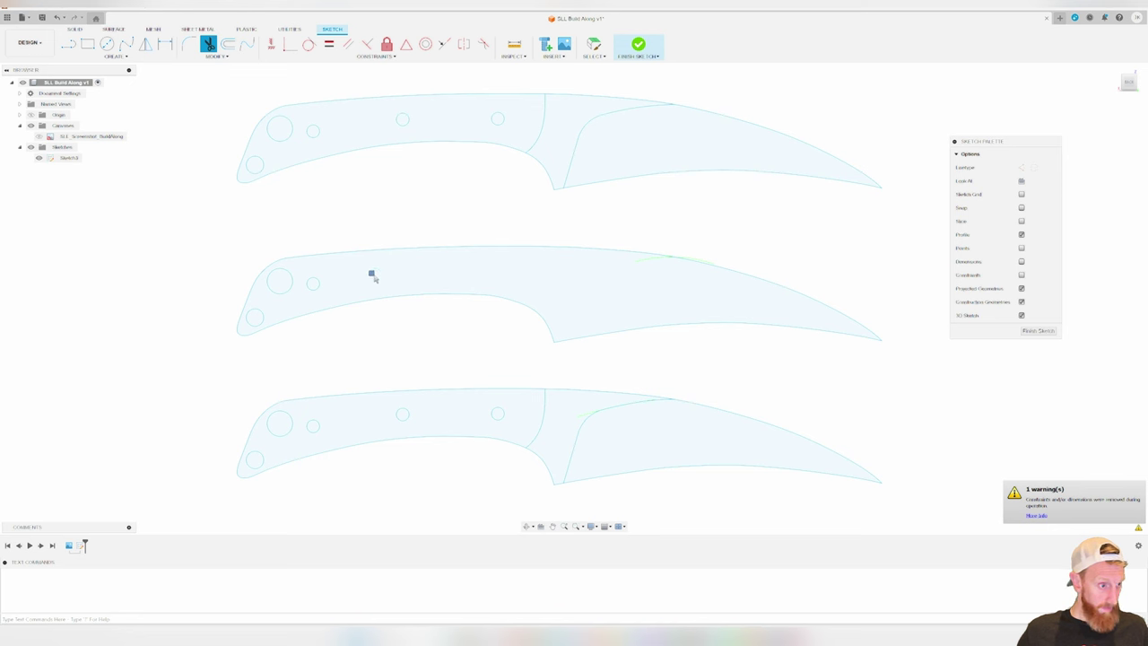
pyautogui.click(313, 283)
pyautogui.click(260, 318)
pyautogui.click(283, 291)
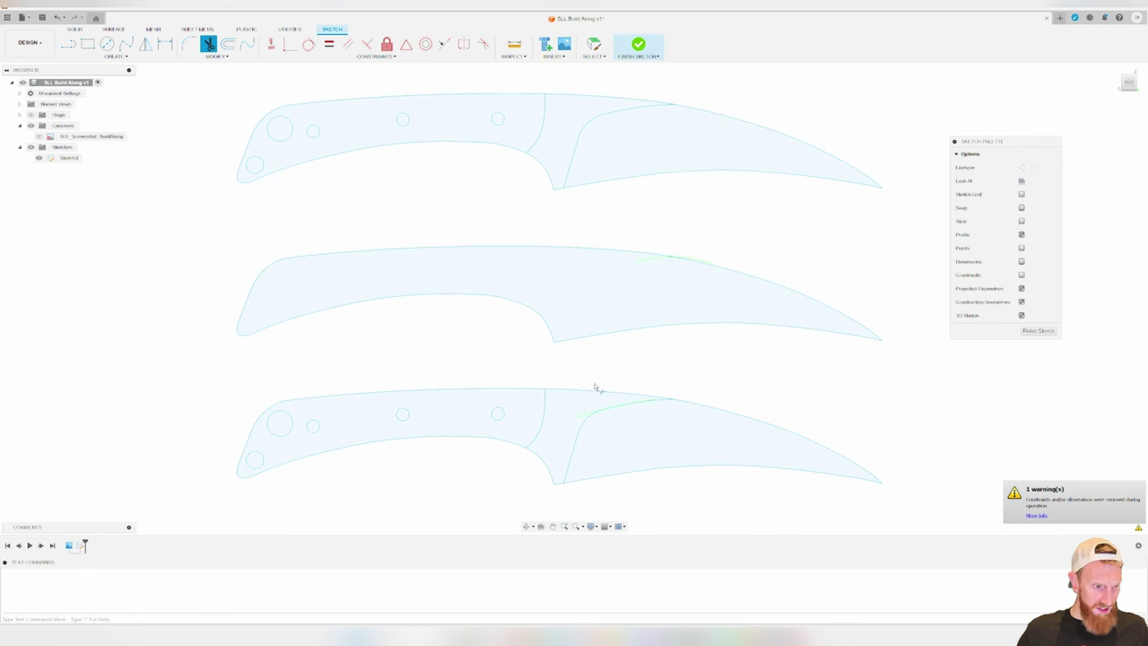
# Trim the blade outline and bevel lines off the lowest knife copy, leaving only the handle scale with its holes
pyautogui.click(549, 476)
pyautogui.click(571, 453)
pyautogui.click(671, 395)
pyautogui.click(697, 471)
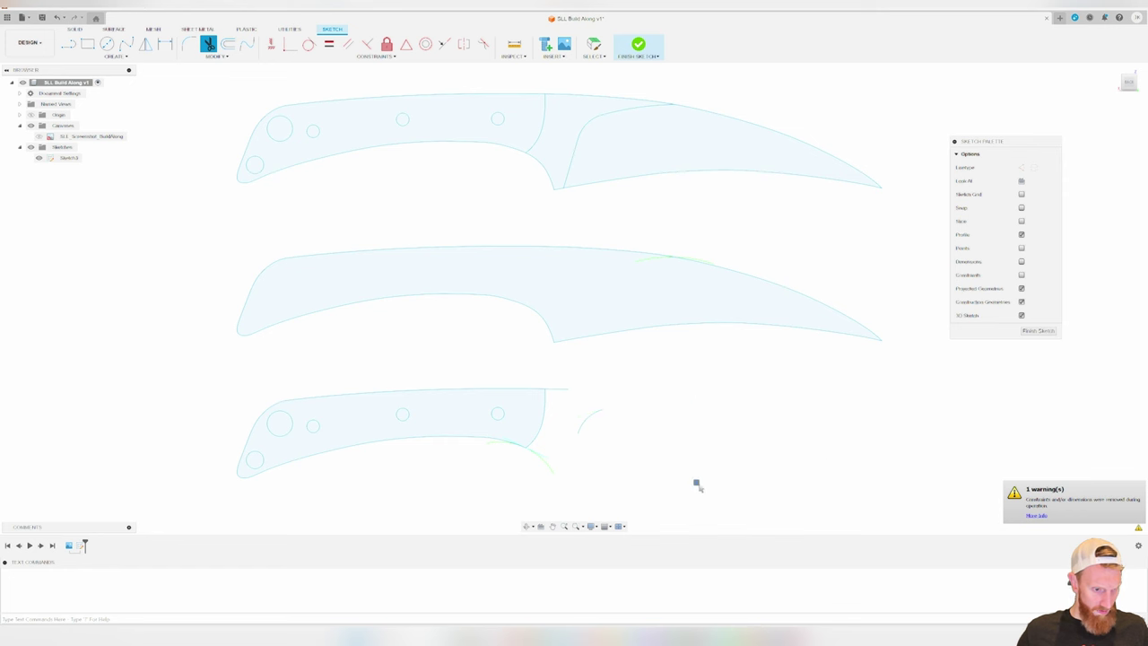
pyautogui.click(583, 415)
pyautogui.click(561, 389)
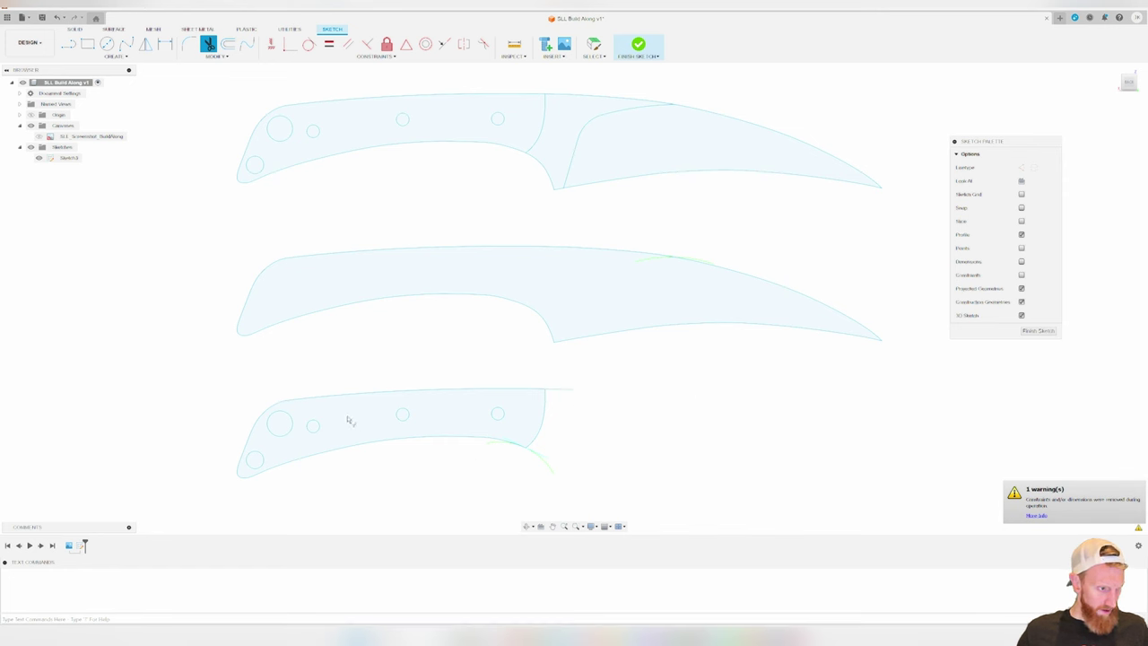
pyautogui.press('Escape')
pyautogui.scroll(-3, 403, 403)
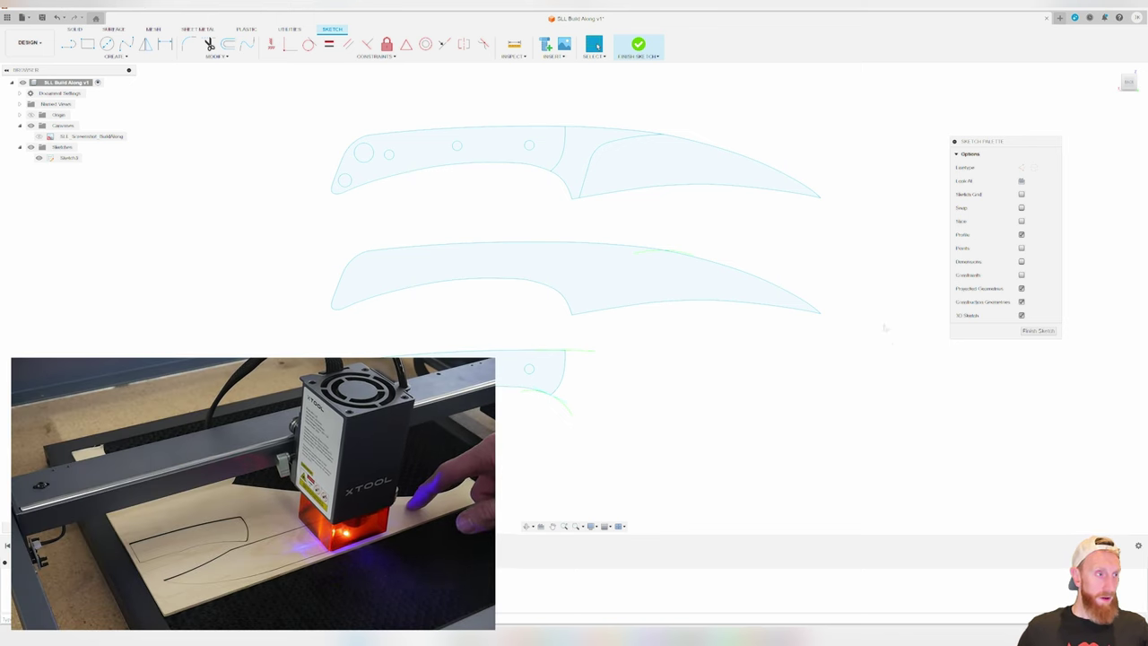
# Look at the Save As DXF option available for the knife sketch
pyautogui.click(70, 158)
pyautogui.rightClick(77, 162)
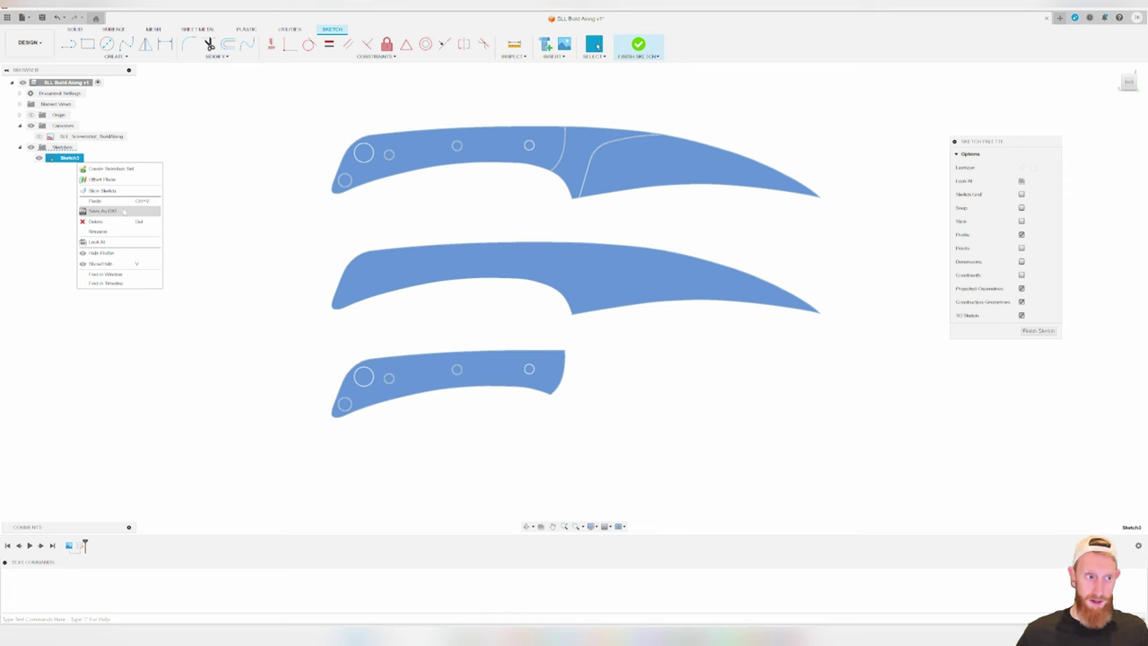
pyautogui.click(106, 274)
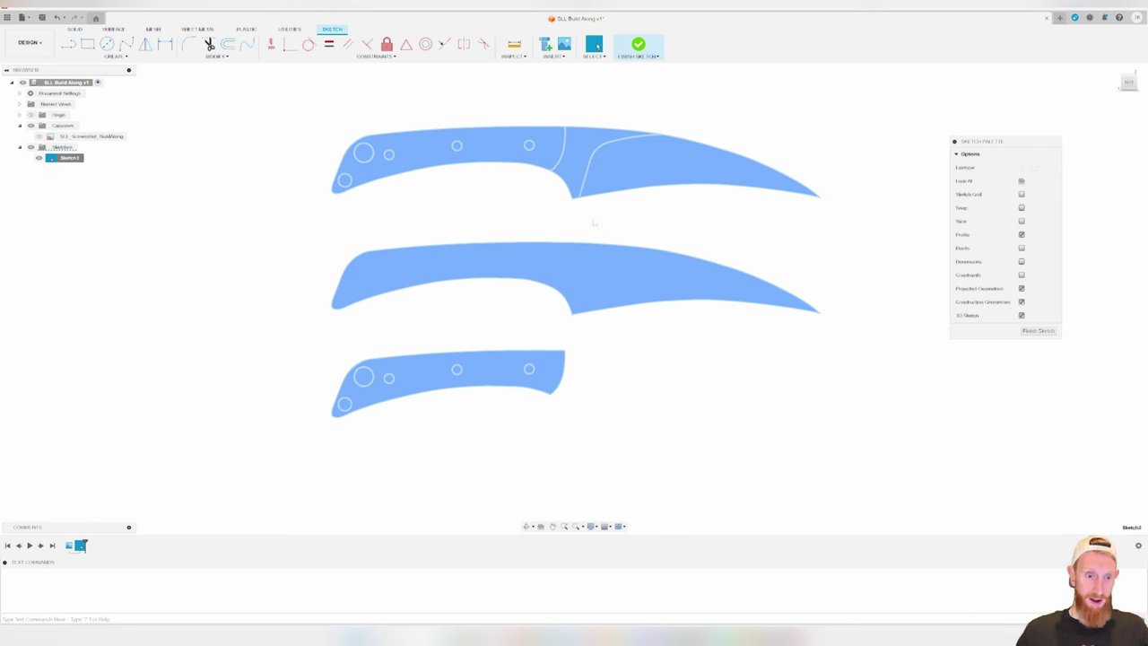
# Finish the sketch containing the full knife, blank outline and handle scale profiles
pyautogui.click(1038, 330)
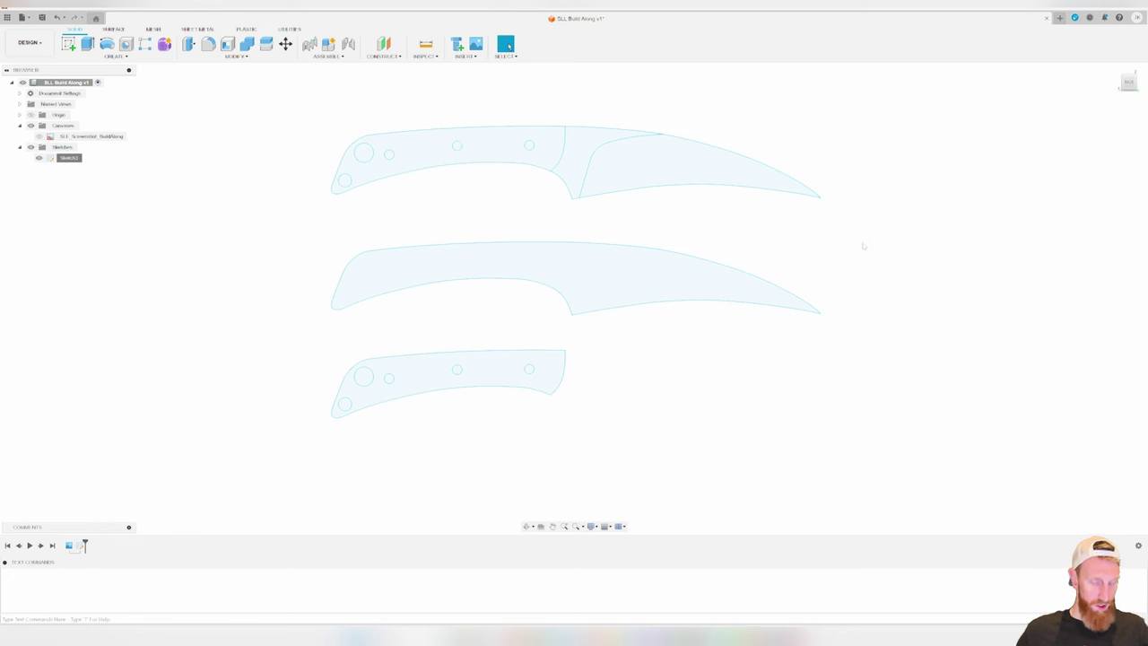
pyautogui.keyDown('shift'); pyautogui.moveTo(864, 246); pyautogui.dragTo(782, 297, button='middle'); pyautogui.keyUp('shift')
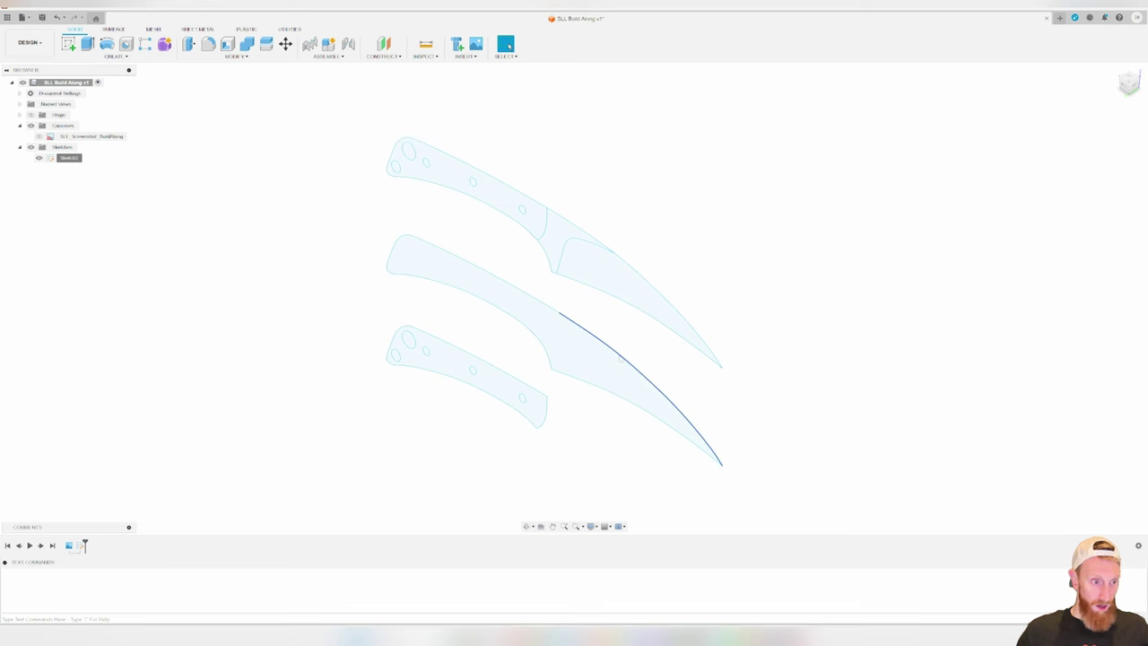
# Extrude the middle knife outline 0.15 in as a new body
pyautogui.click(585, 362)
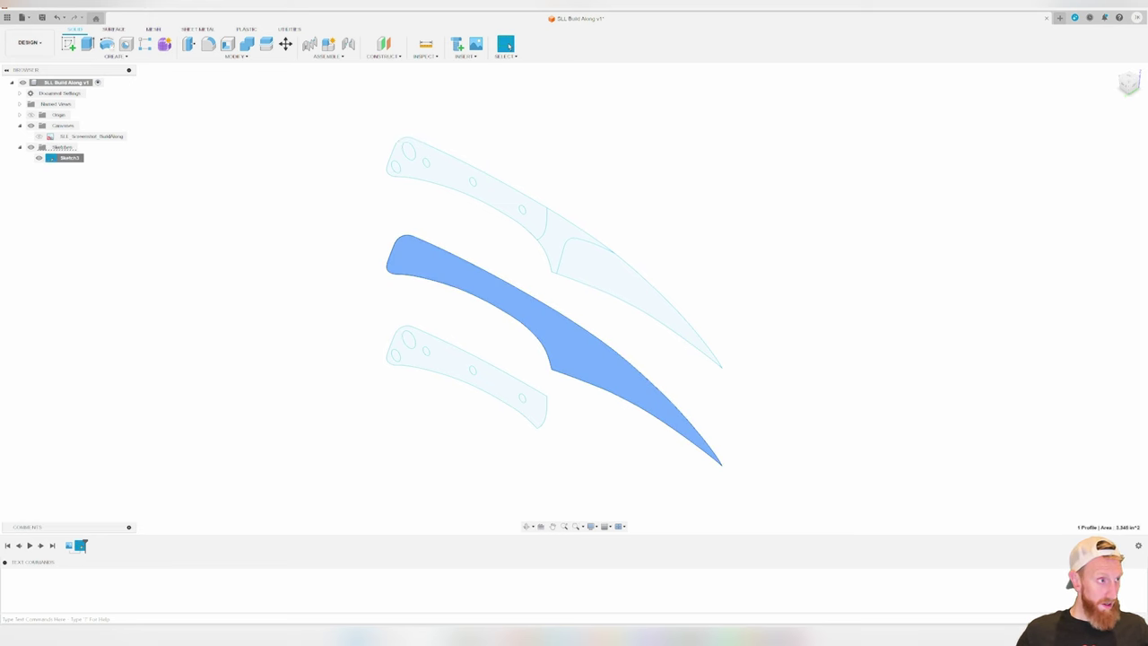
pyautogui.press('e')
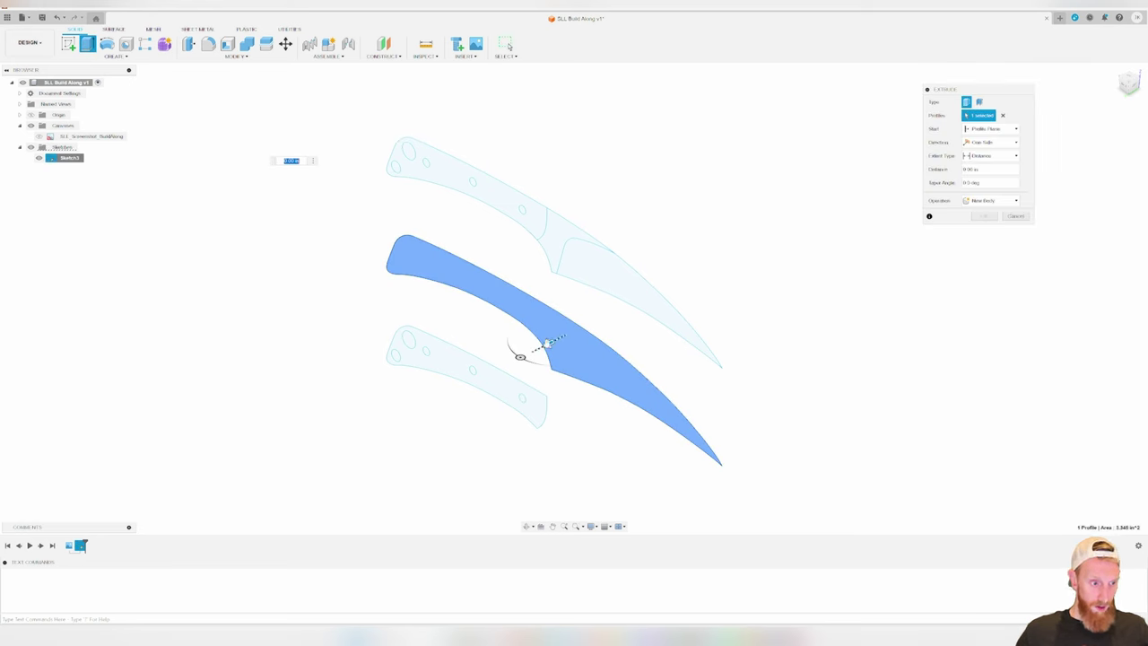
pyautogui.moveTo(547, 343); pyautogui.dragTo(543, 346)
pyautogui.write('15')
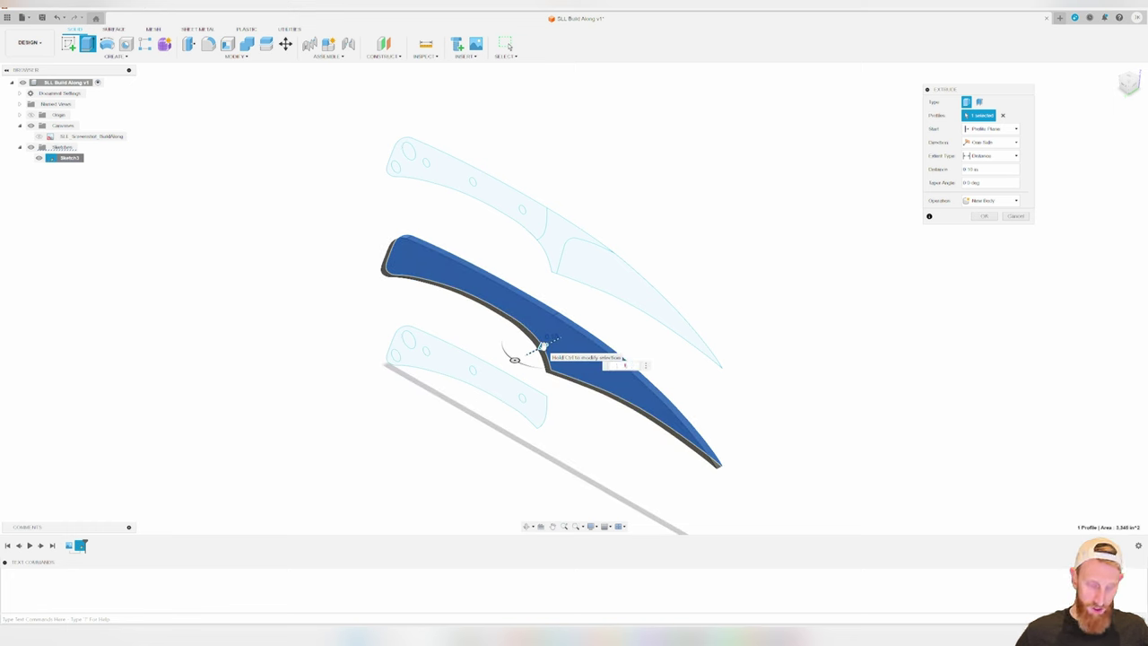
pyautogui.press('Return')
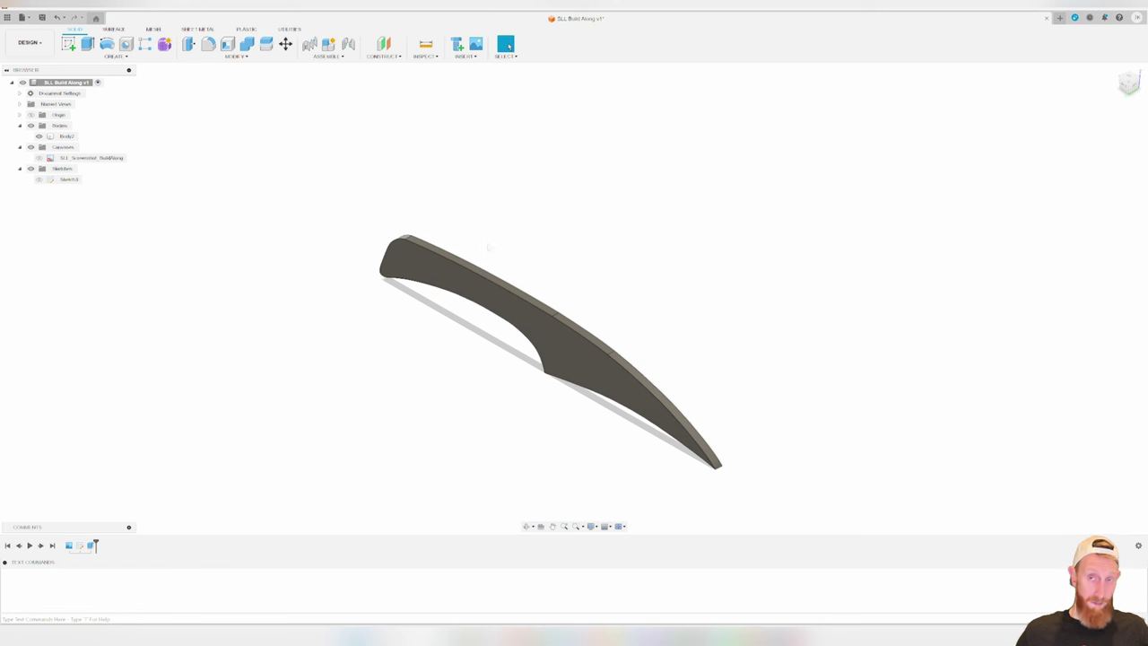
pyautogui.click(585, 363)
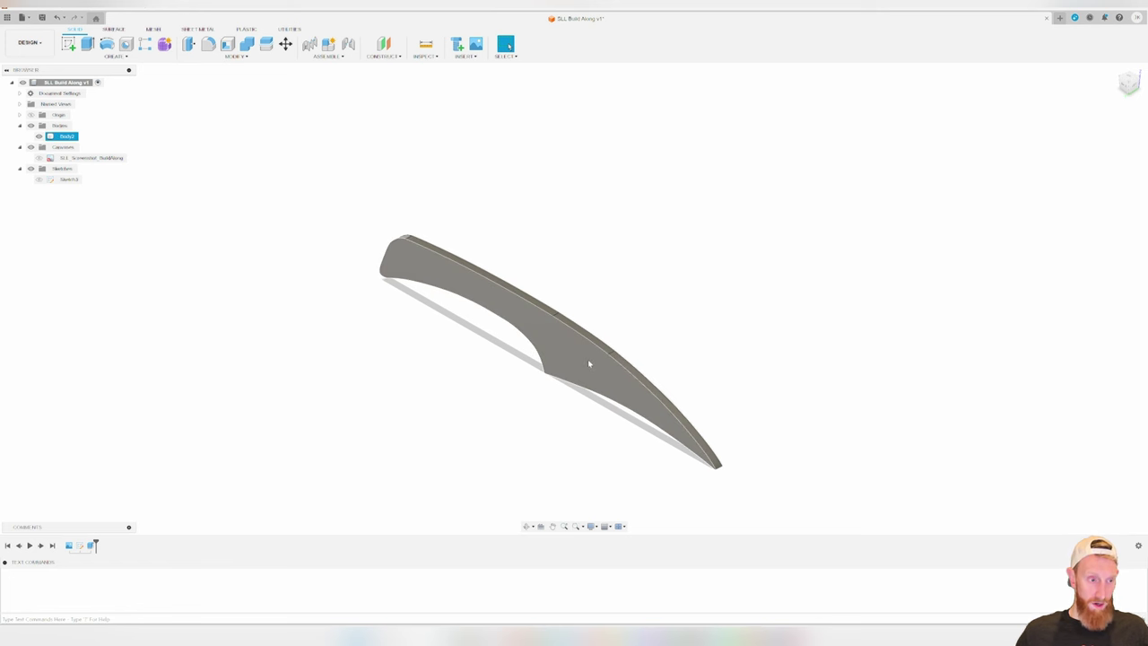
pyautogui.click(576, 332)
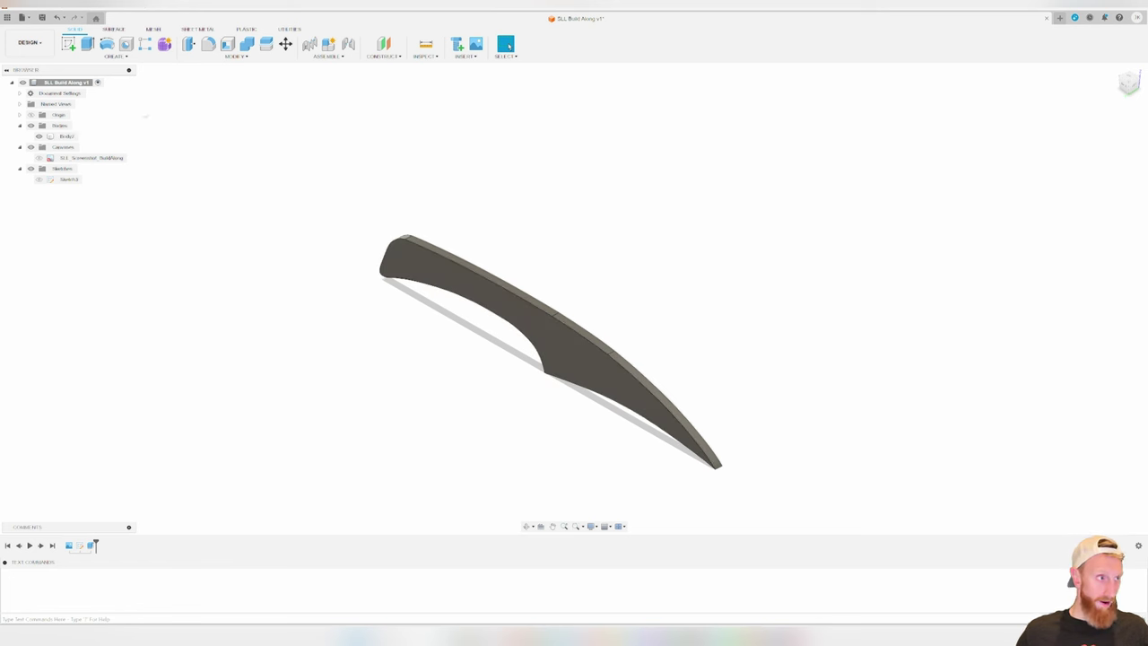
# Examine the file types available for exporting the design, such as STEP, and leave the export without saving
pyautogui.click(23, 17)
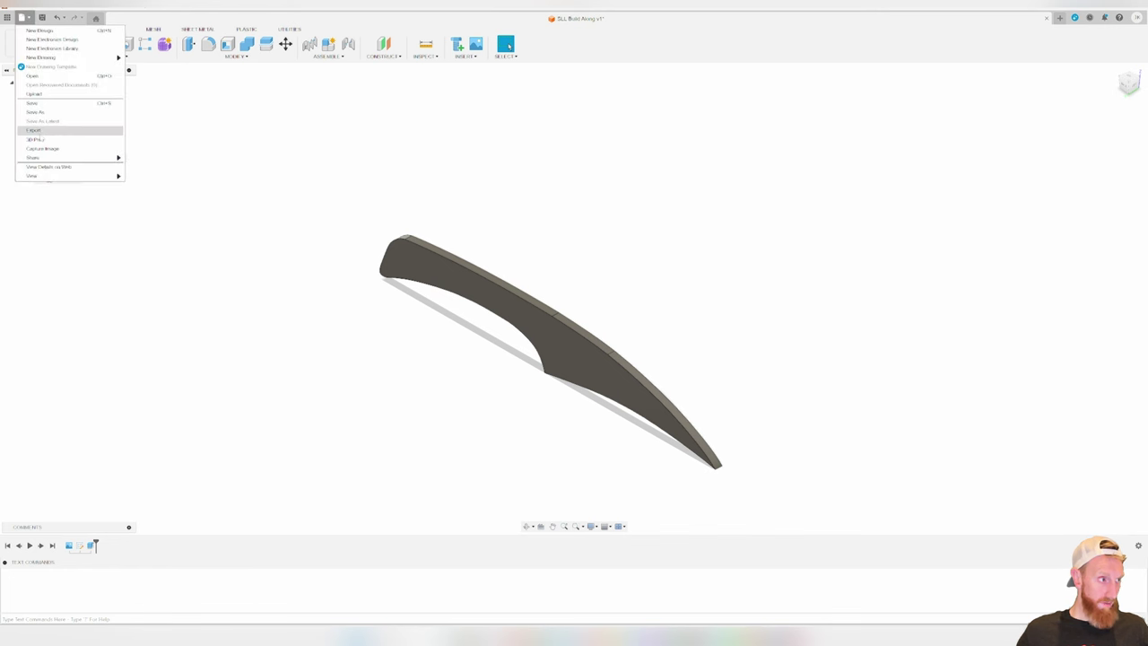
pyautogui.click(35, 130)
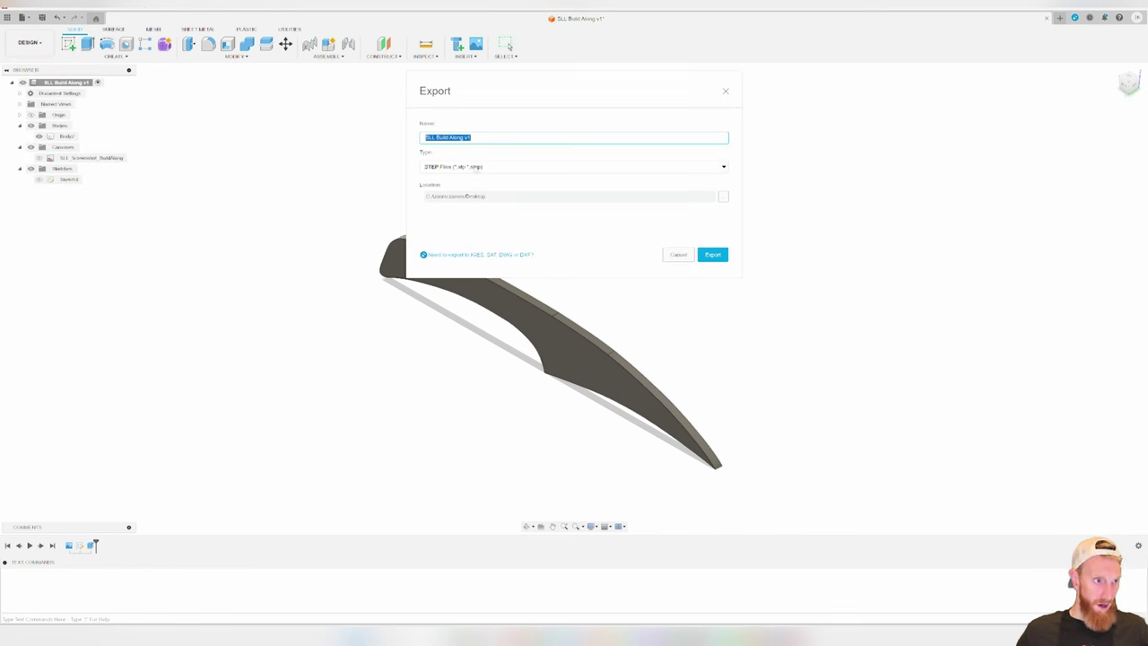
pyautogui.click(477, 167)
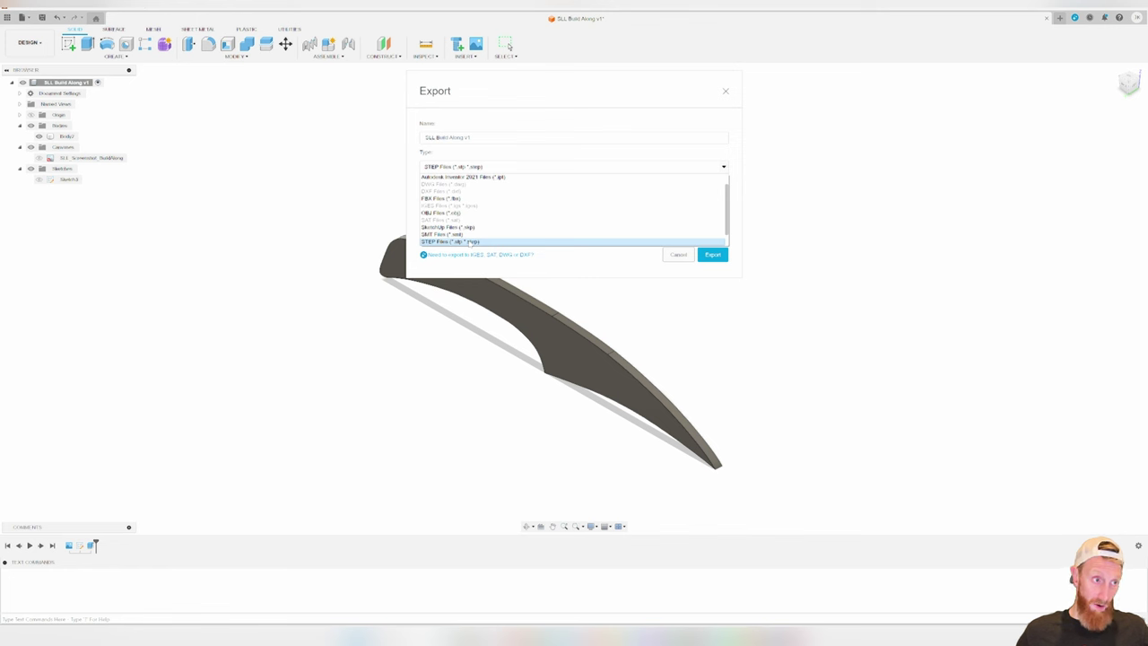
pyautogui.scroll(-1, 473, 242)
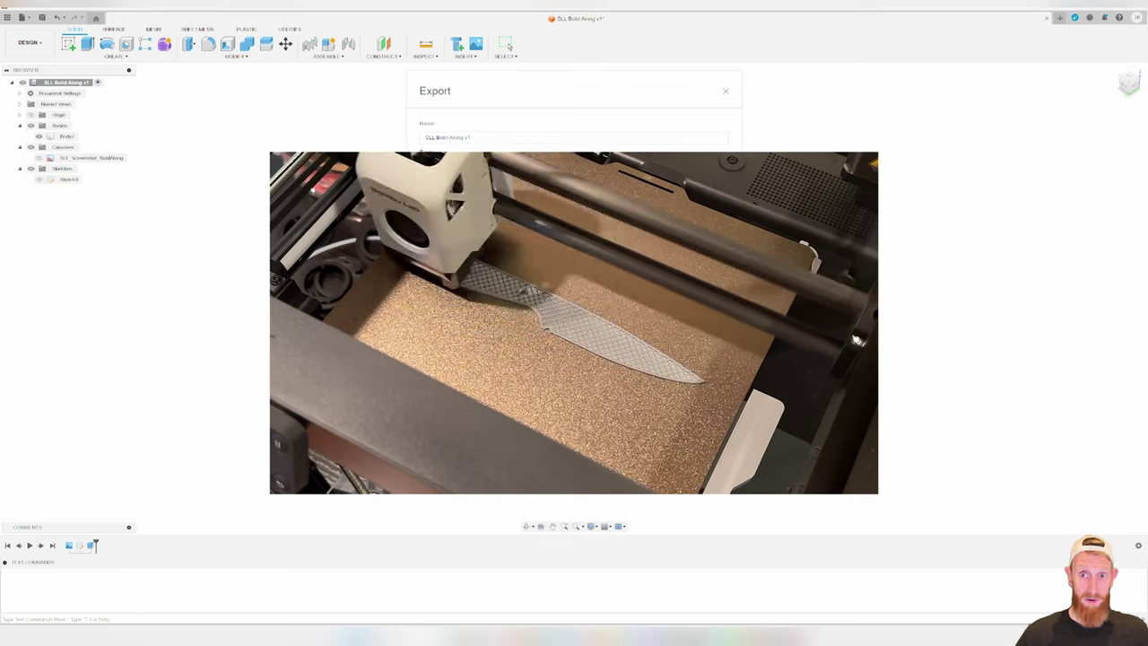
pyautogui.press('Escape')
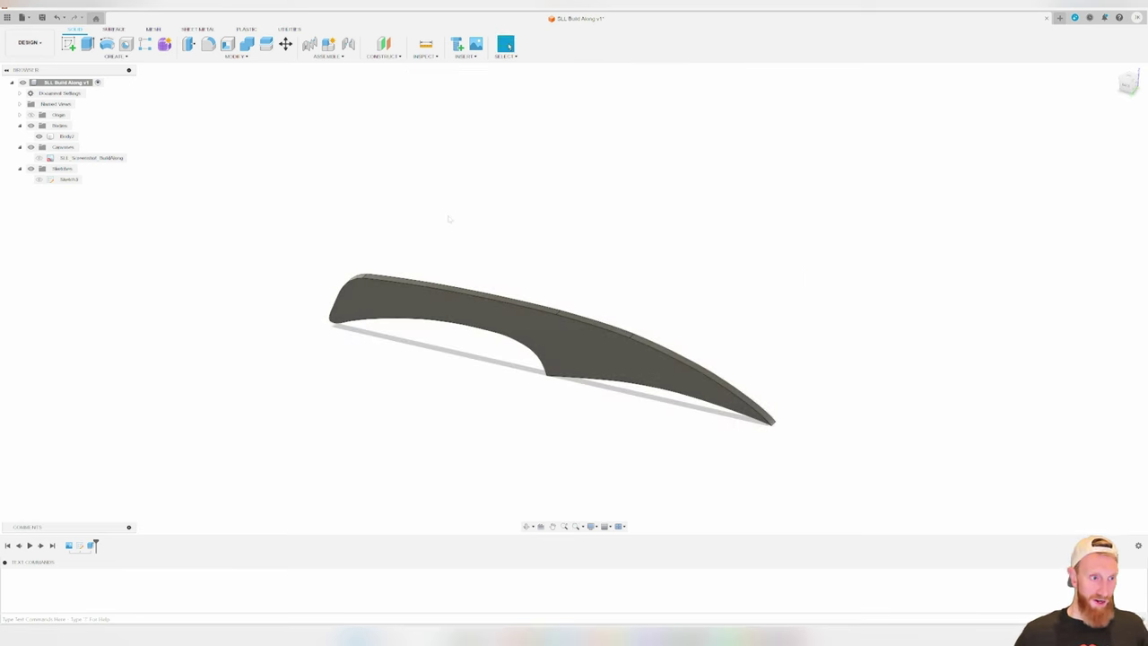
# Undo the blank's extrusion and return to editing the sketch with the three knife profiles
pyautogui.hotkey('ctrl', 'z')
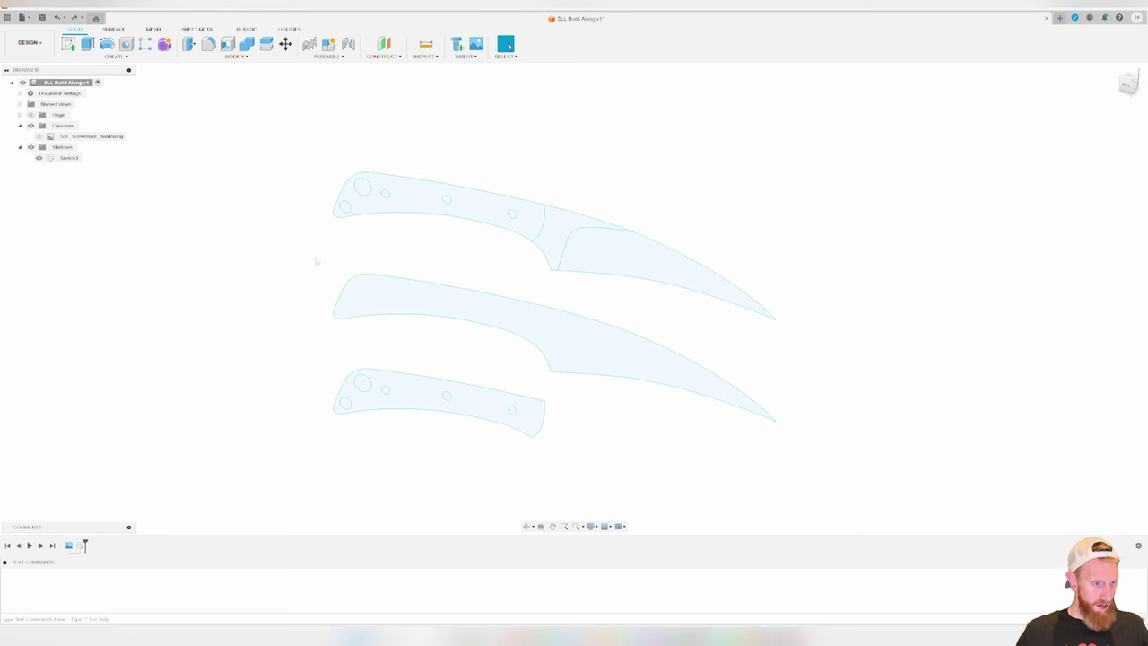
pyautogui.hotkey('ctrl', 'z')
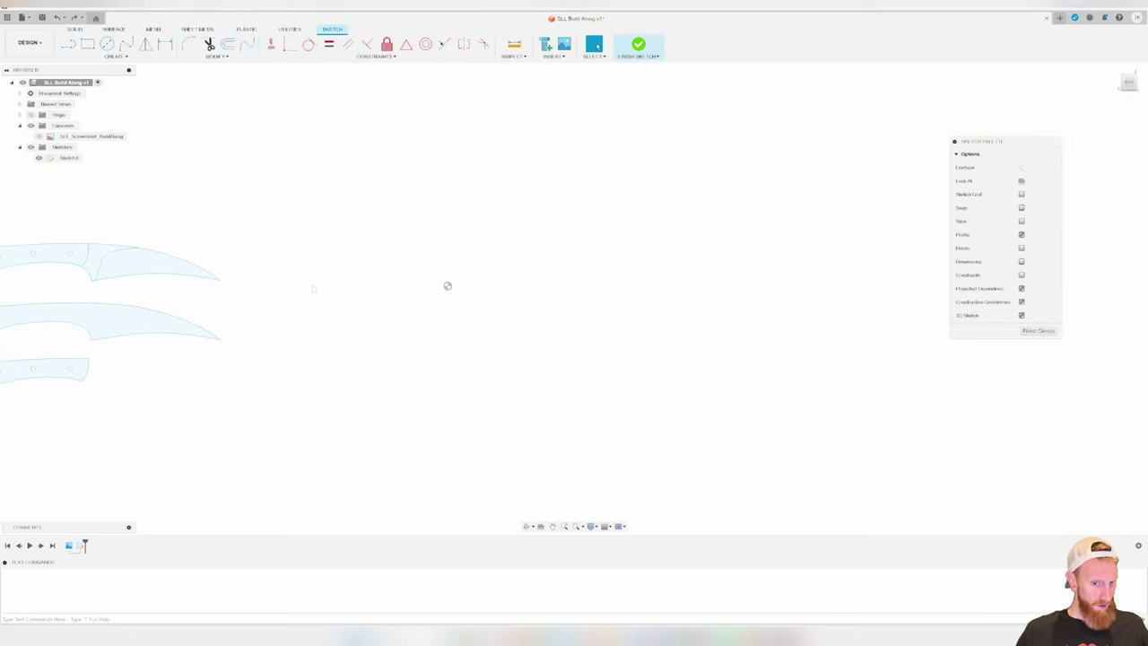
pyautogui.press('F6')
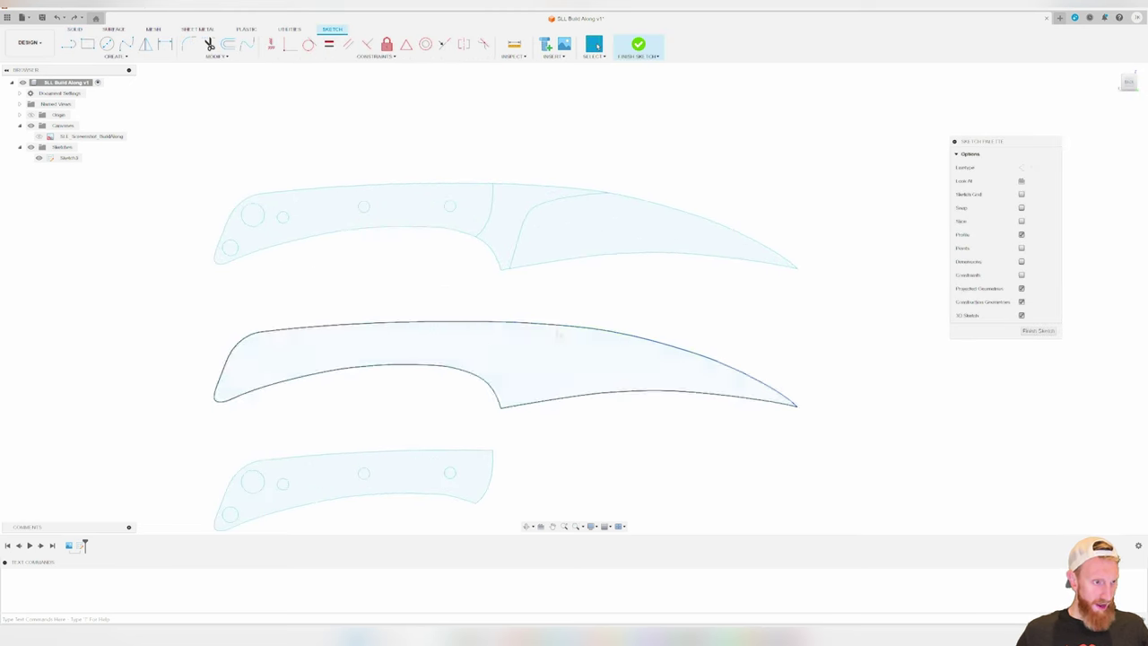
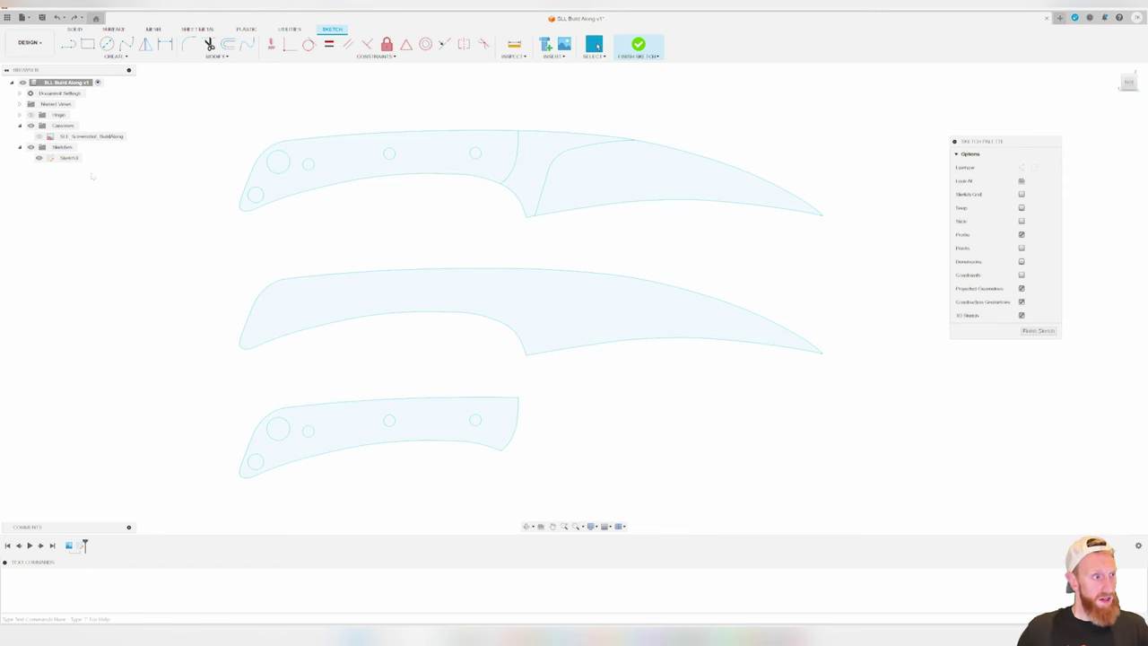
# Save the knife sketch as a DXF file named DEMO on the computer's desktop
pyautogui.rightClick(61, 158)
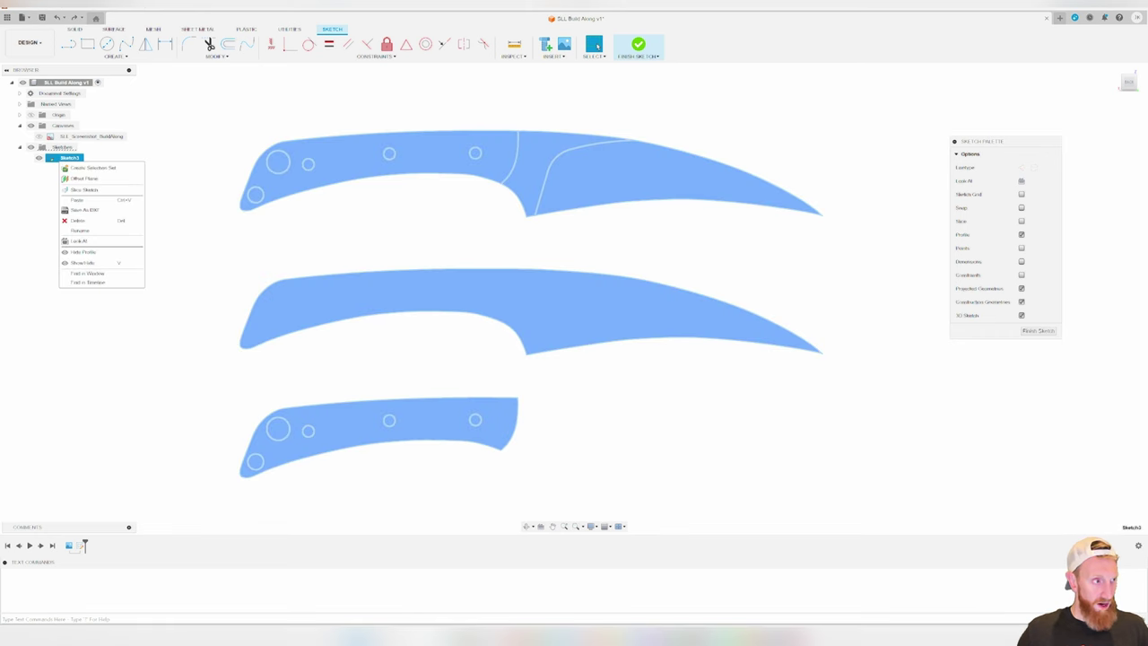
pyautogui.click(90, 210)
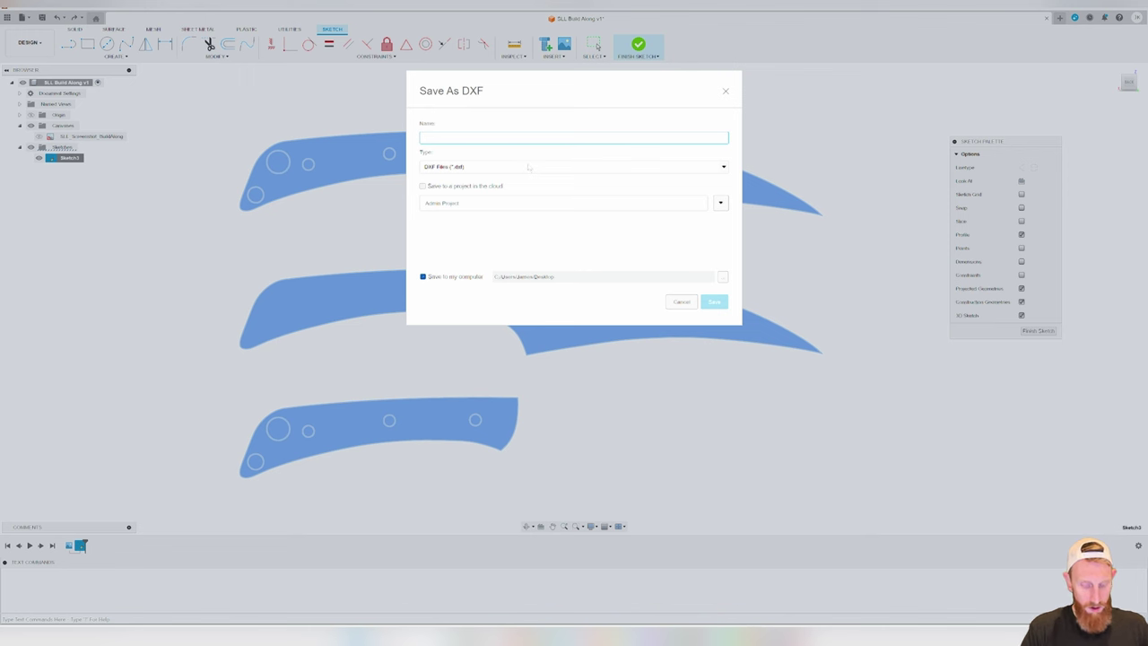
pyautogui.write('Blad')
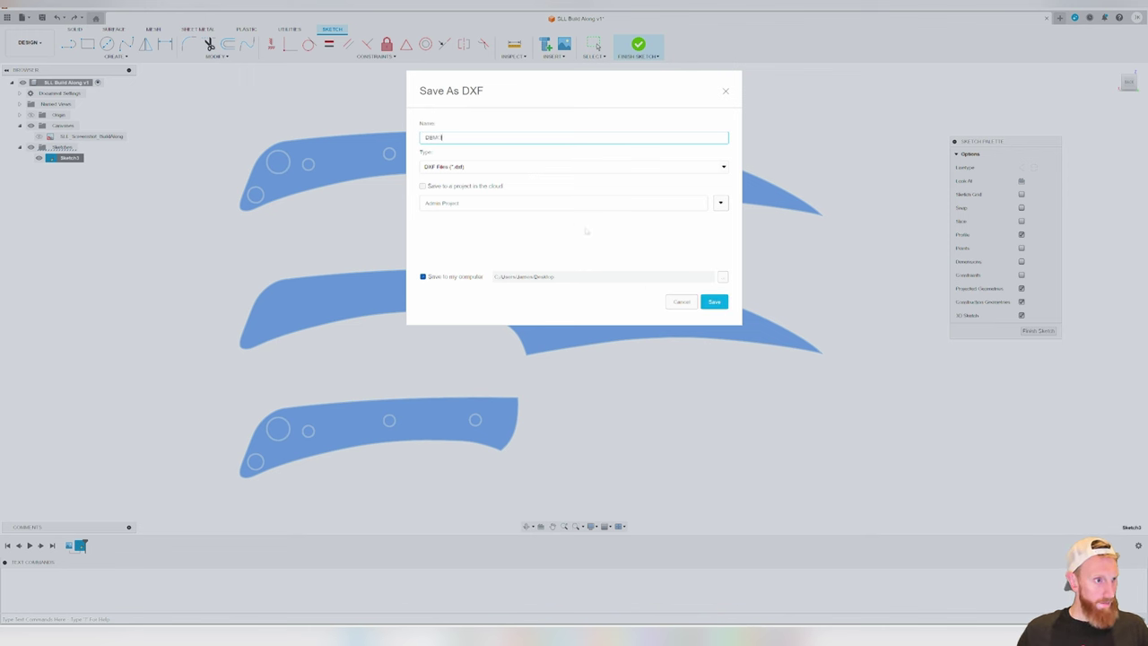
pyautogui.press('Return')
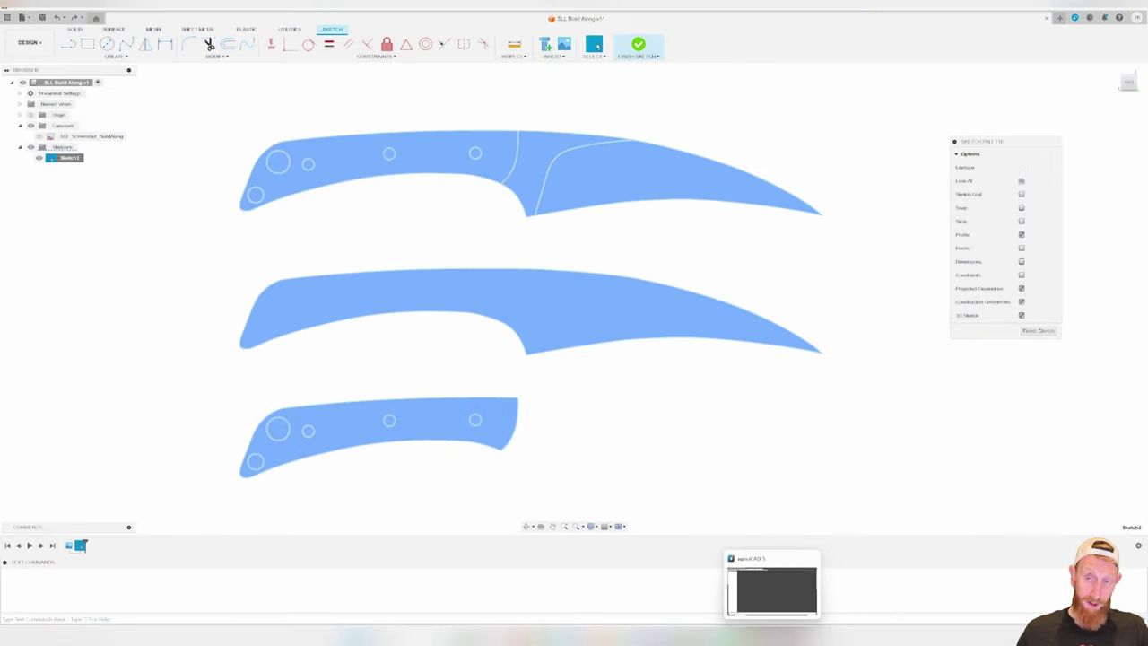
# Switch to nanoCAD and open DEMO.dxf from the desktop, with all supported file types listed
pyautogui.click(772, 591)
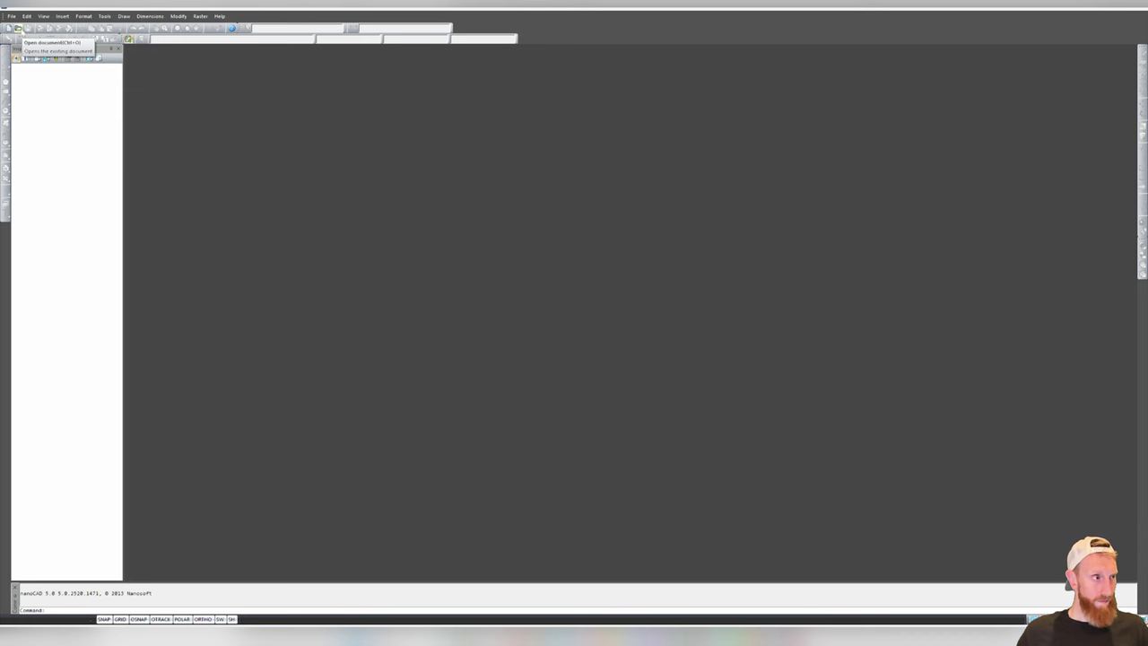
pyautogui.click(17, 28)
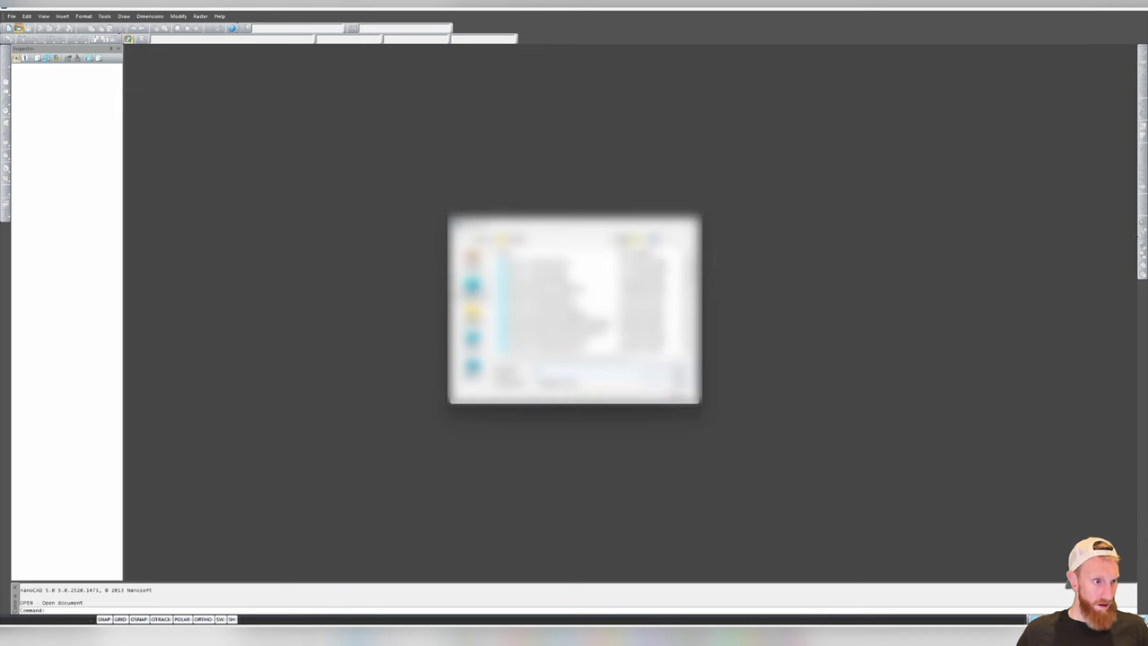
pyautogui.click(606, 383)
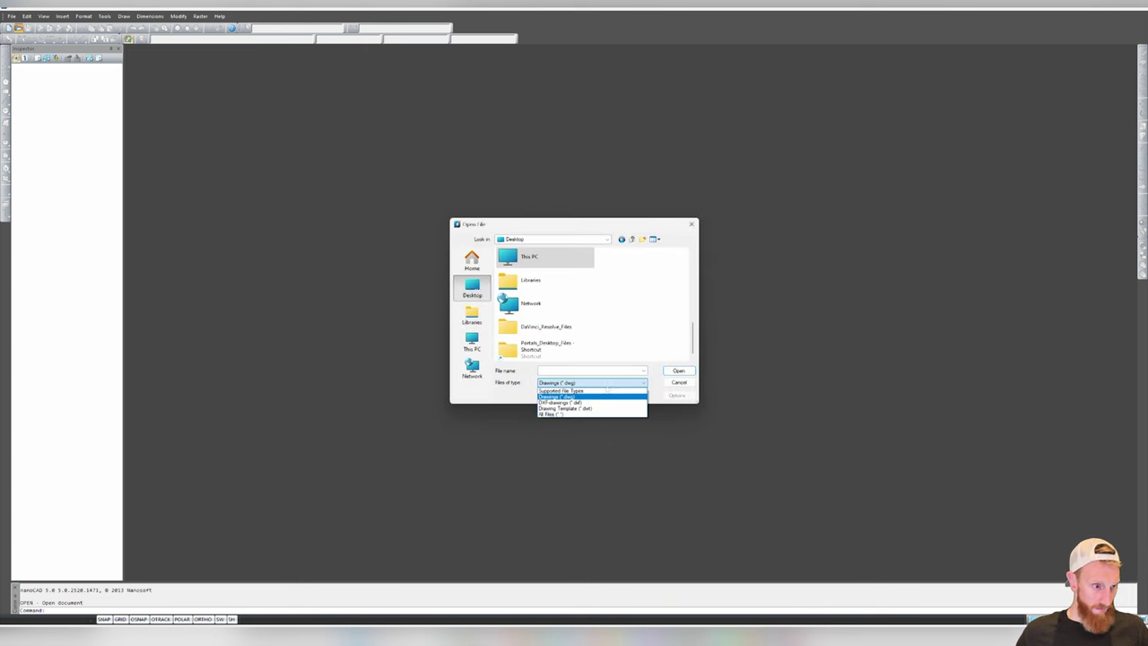
pyautogui.click(602, 392)
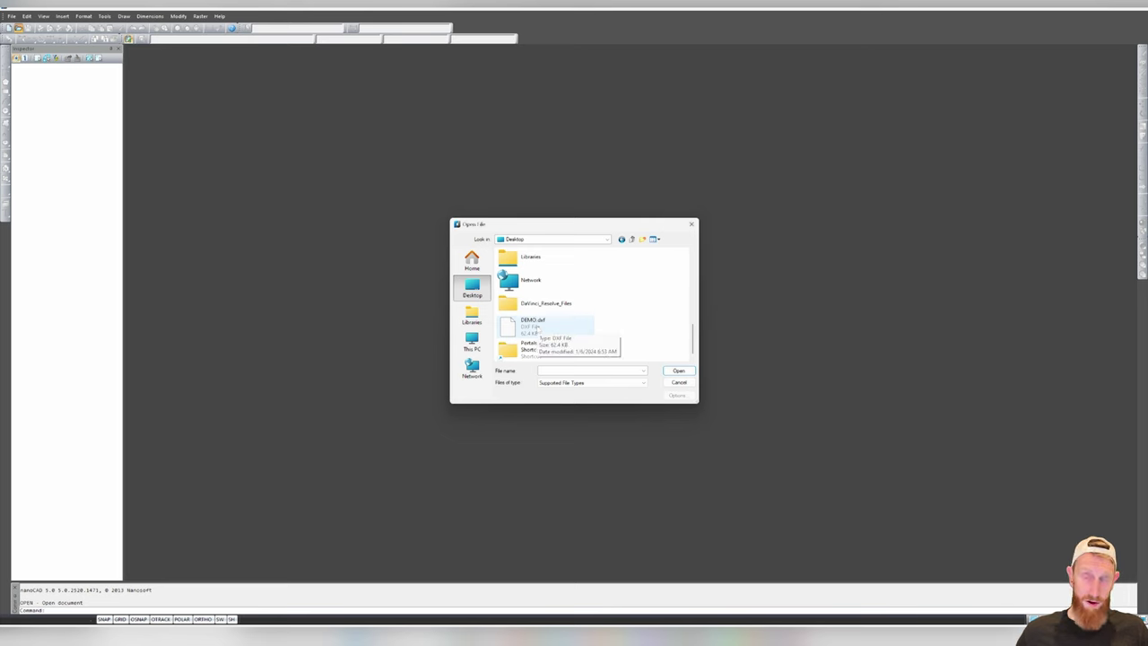
pyautogui.doubleClick(535, 326)
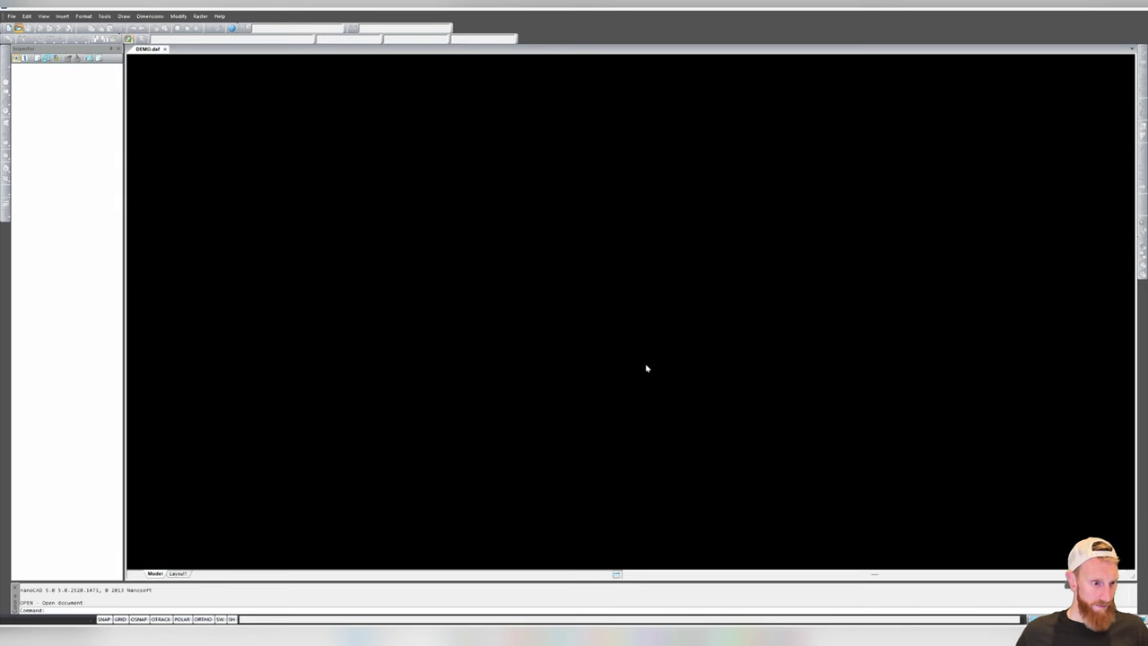
# Look over the handle scale, blank outline and full knife profiles in the drawing and select them all
pyautogui.moveTo(657, 398); pyautogui.dragTo(650, 160, button='middle')
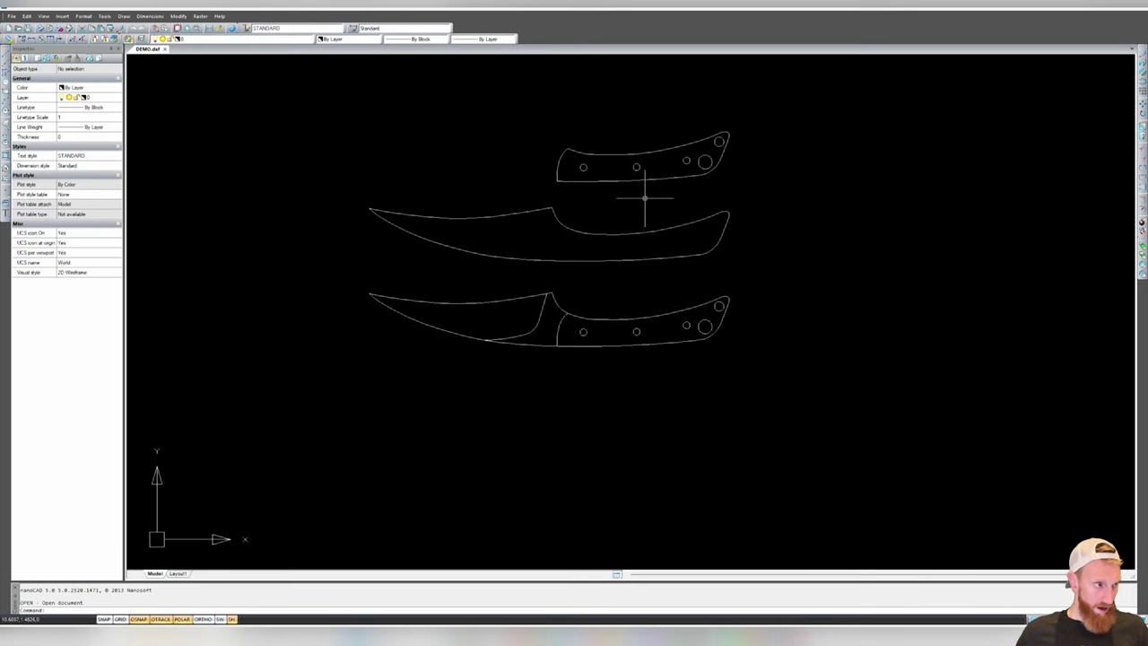
pyautogui.moveTo(559, 171); pyautogui.dragTo(605, 249, button='middle')
pyautogui.scroll(4, 615, 267)
pyautogui.scroll(-6, 615, 267)
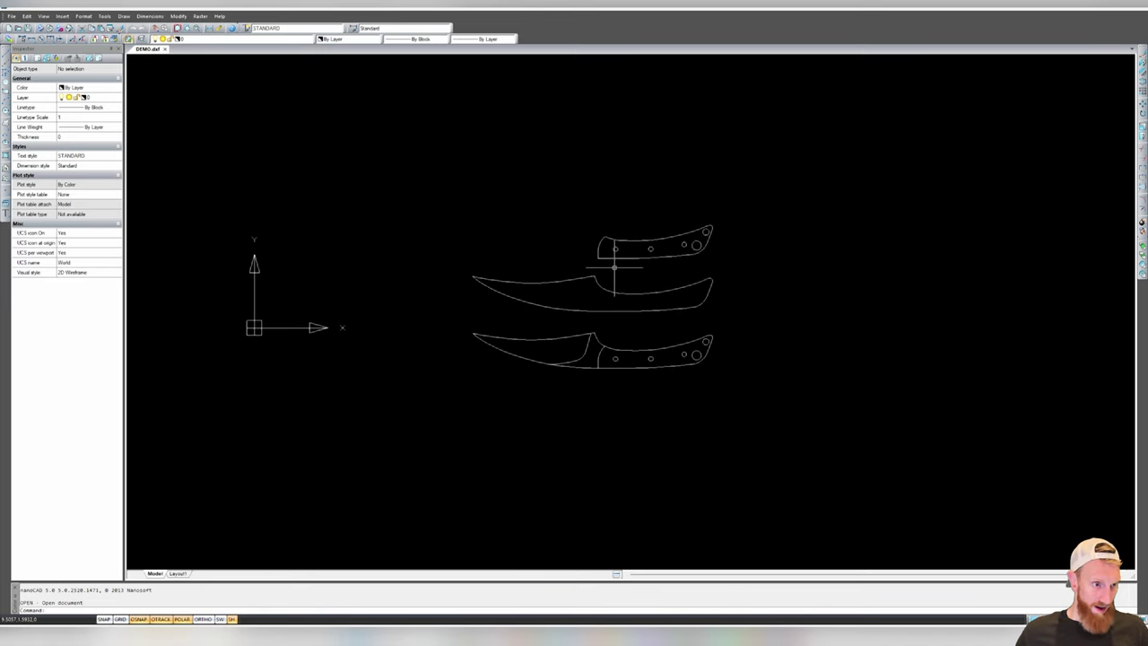
pyautogui.click(414, 131)
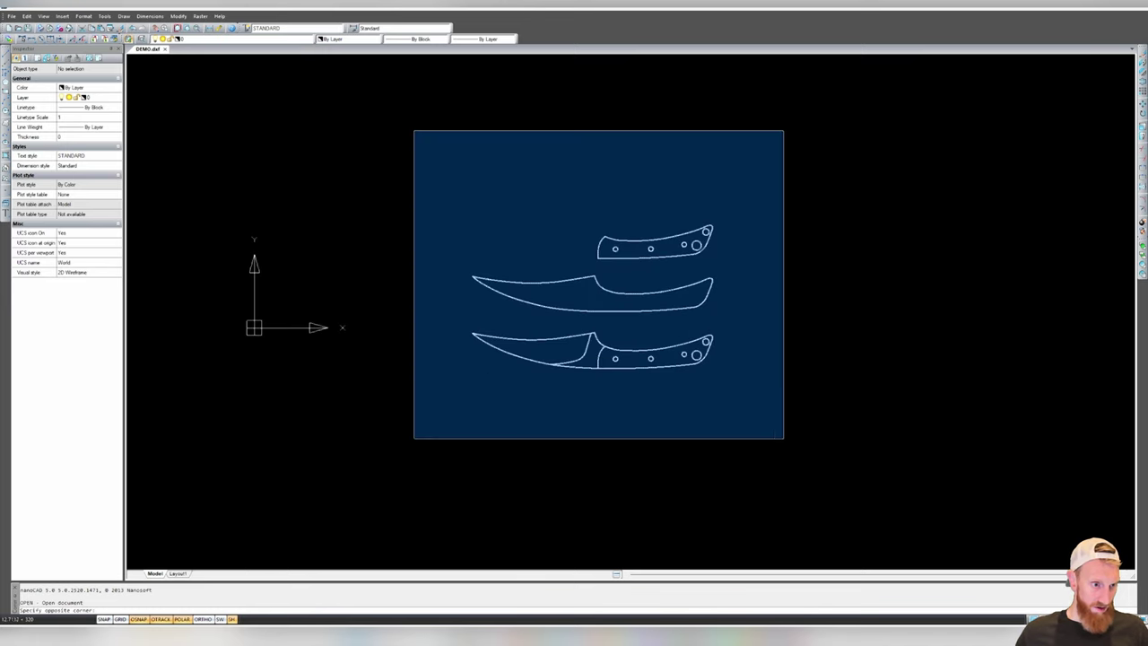
pyautogui.click(767, 429)
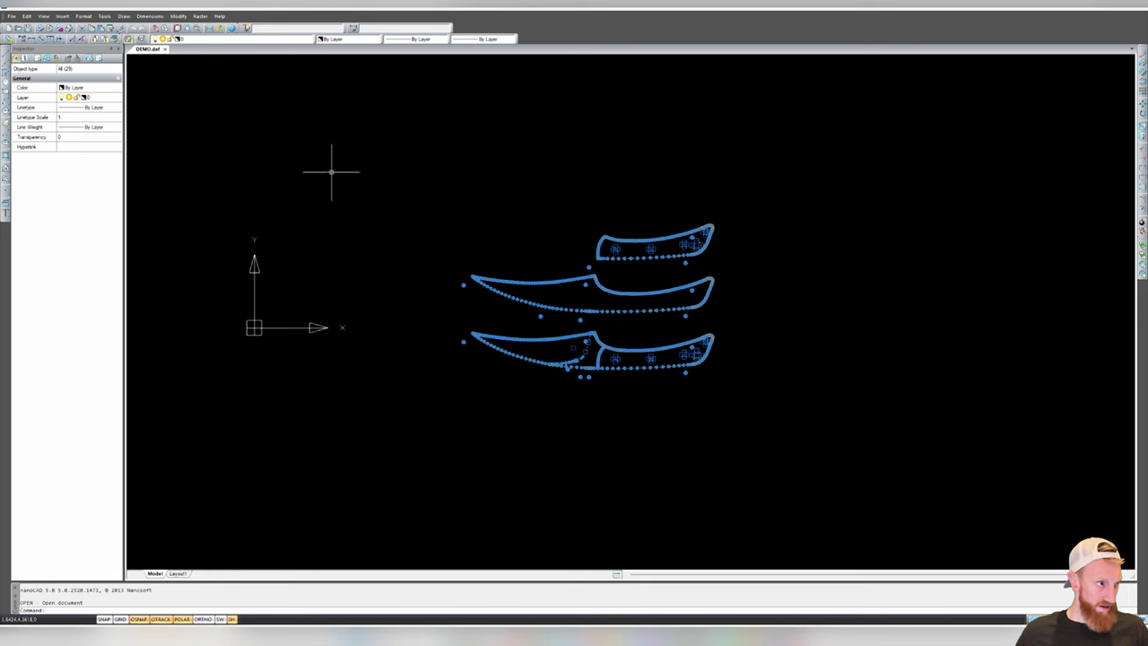
pyautogui.moveTo(625, 201)
pyautogui.mouseDown(button='middle')
pyautogui.moveTo(620, 233)
pyautogui.moveTo(577, 65)
pyautogui.mouseUp(button='middle')
pyautogui.scroll(2, 614, 241)
pyautogui.scroll(1, 613, 242)
pyautogui.scroll(-1, 768, 308)
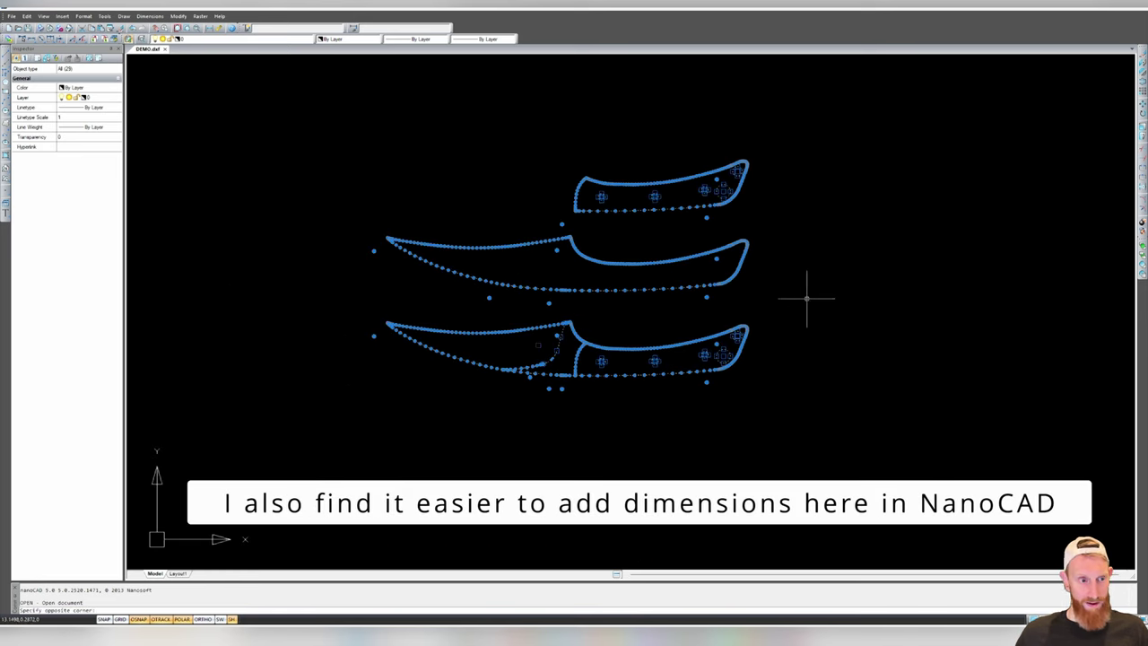
pyautogui.click(807, 298)
pyautogui.click(866, 339)
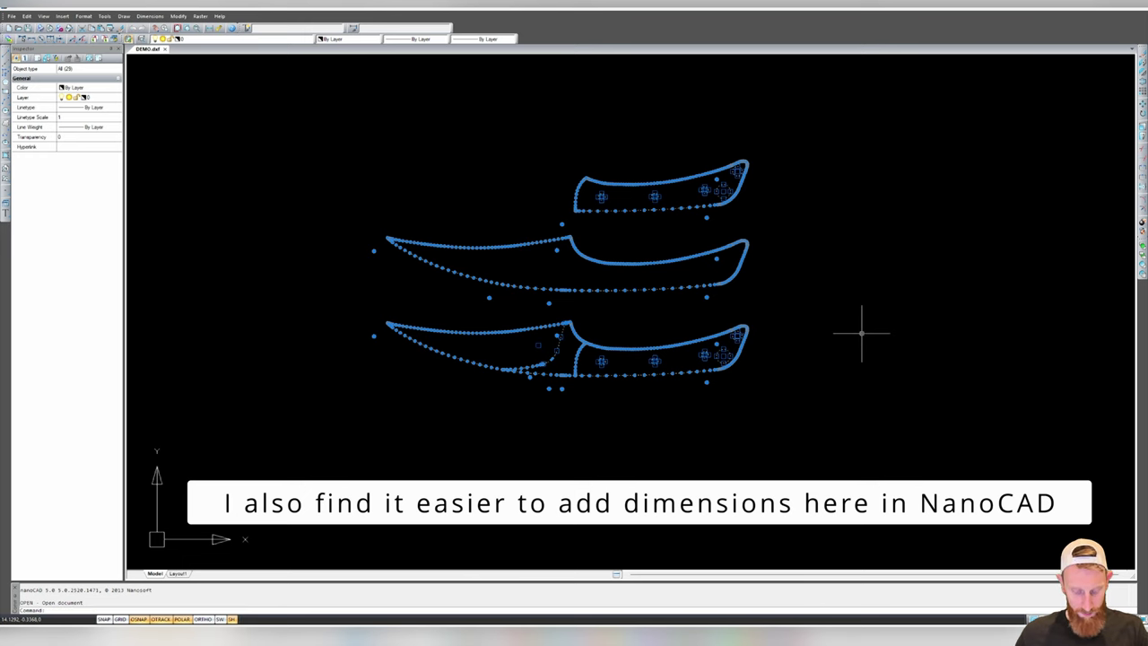
# Set up a plot with a window area enclosing all three knife profiles, and close the setup without plotting
pyautogui.hotkey('ctrl', 'p')
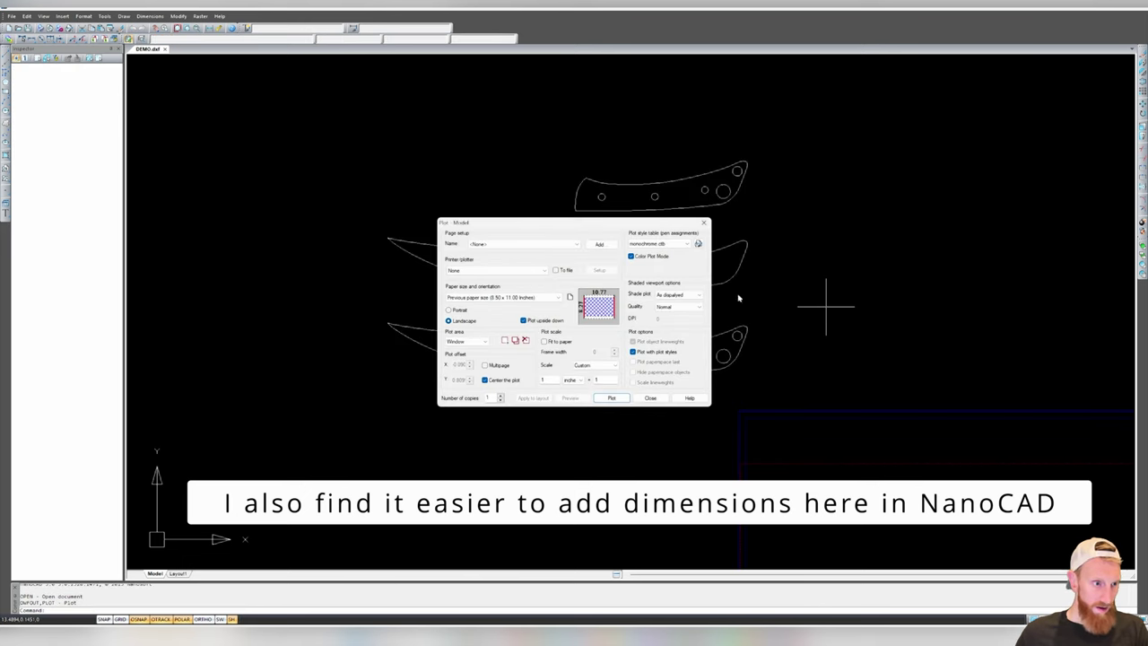
pyautogui.moveTo(573, 227); pyautogui.dragTo(286, 326)
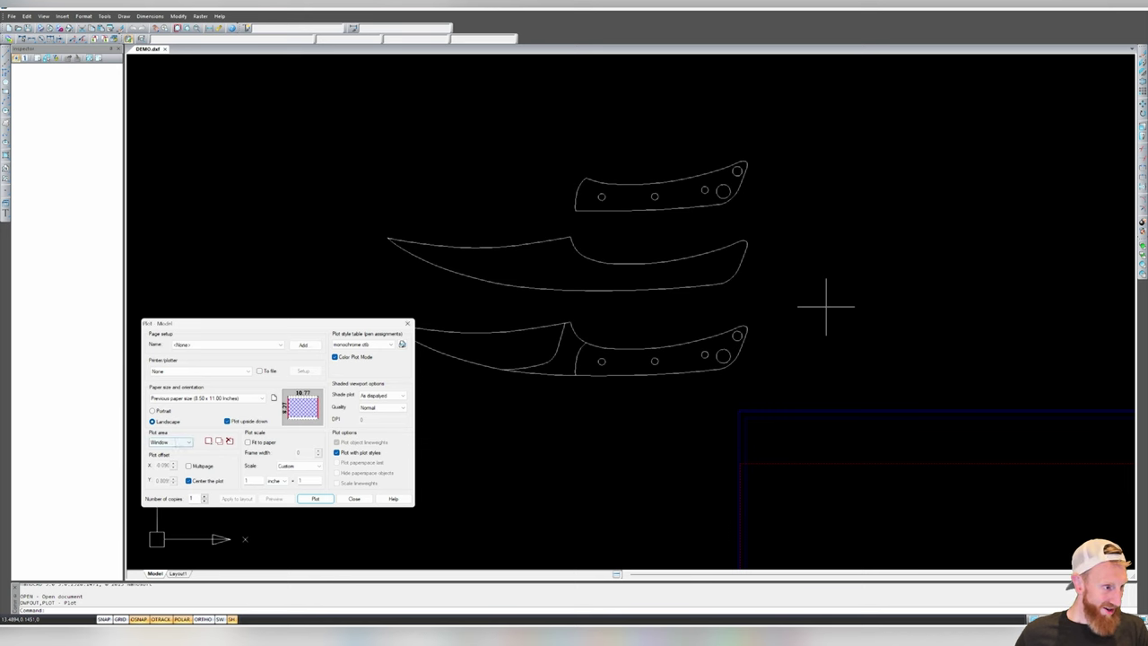
pyautogui.click(208, 441)
pyautogui.click(319, 99)
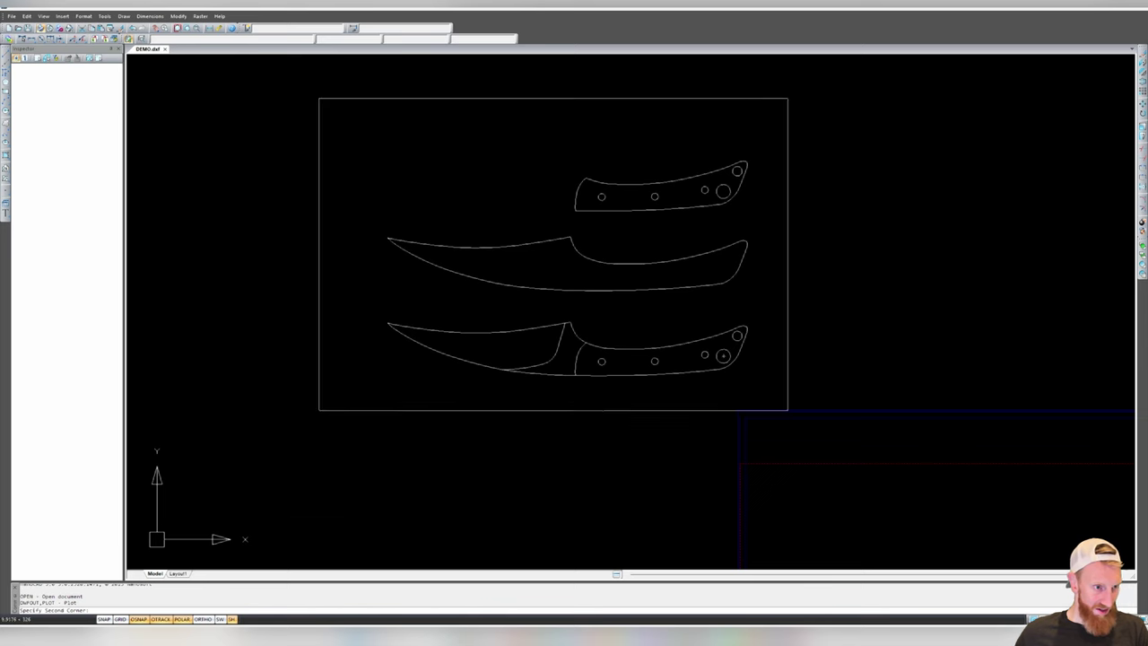
pyautogui.click(851, 461)
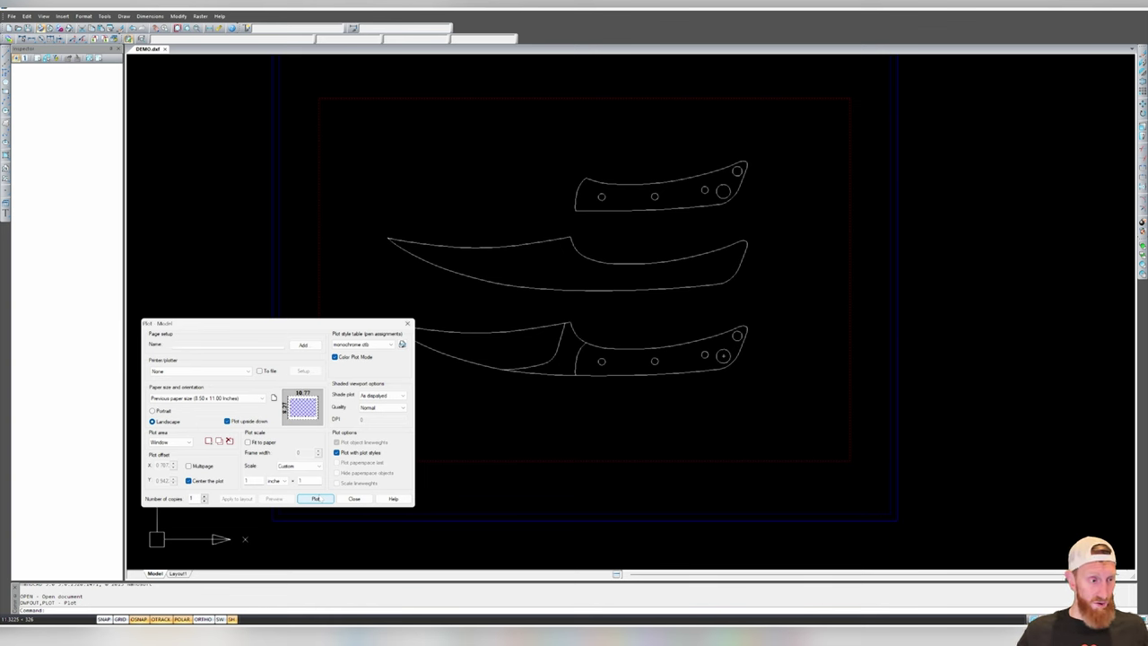
pyautogui.click(354, 499)
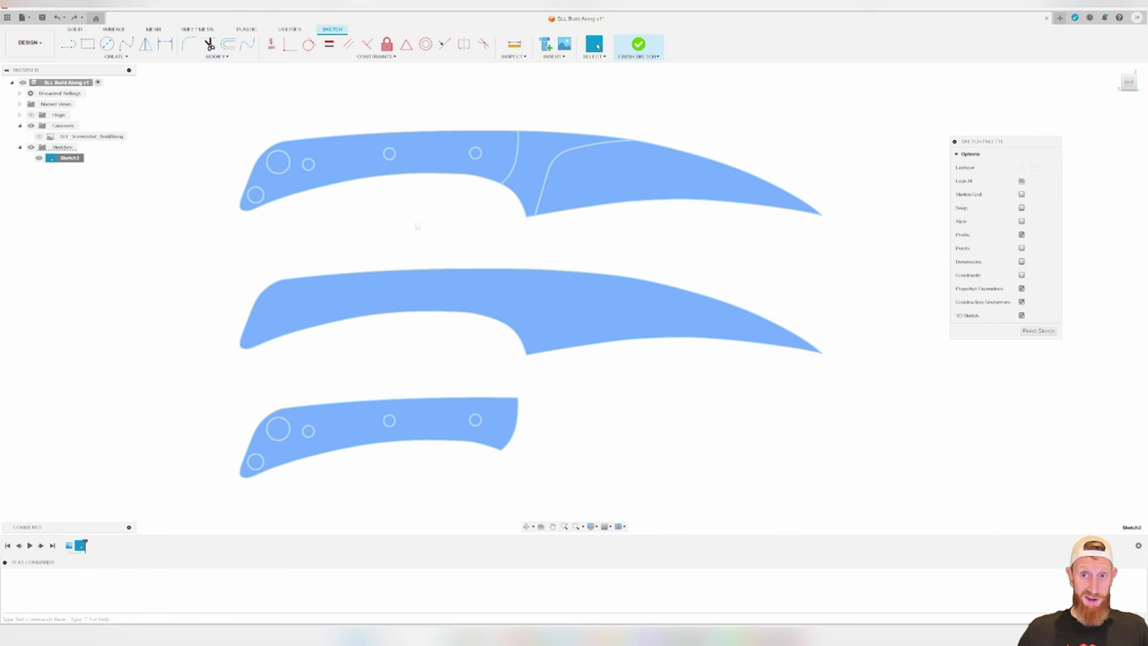
# Finish the sketch and extrude the middle blank outline profile about 0.1 in as a new body
pyautogui.click(1039, 331)
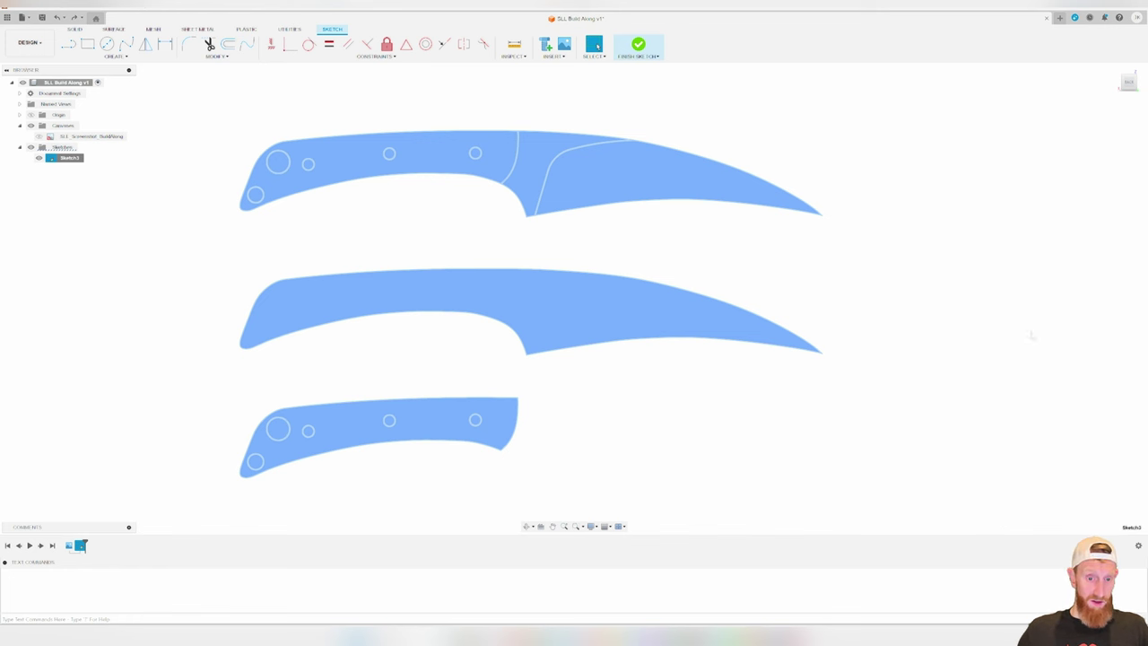
pyautogui.keyDown('shift'); pyautogui.moveTo(935, 225); pyautogui.dragTo(907, 236, button='middle'); pyautogui.keyUp('shift')
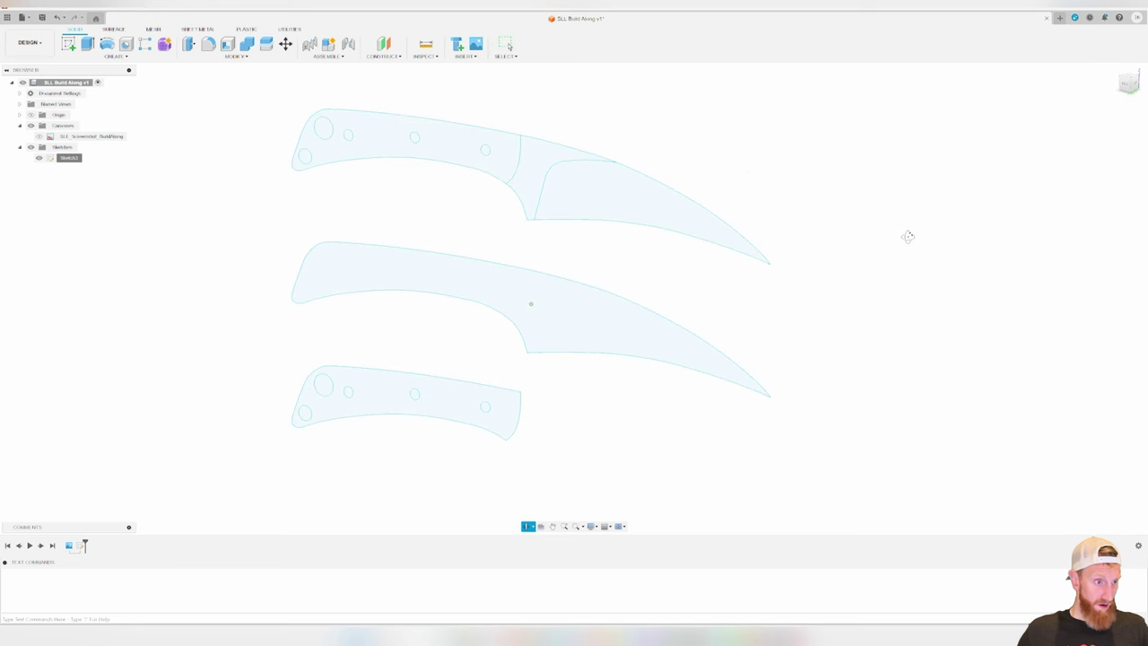
pyautogui.click(530, 303)
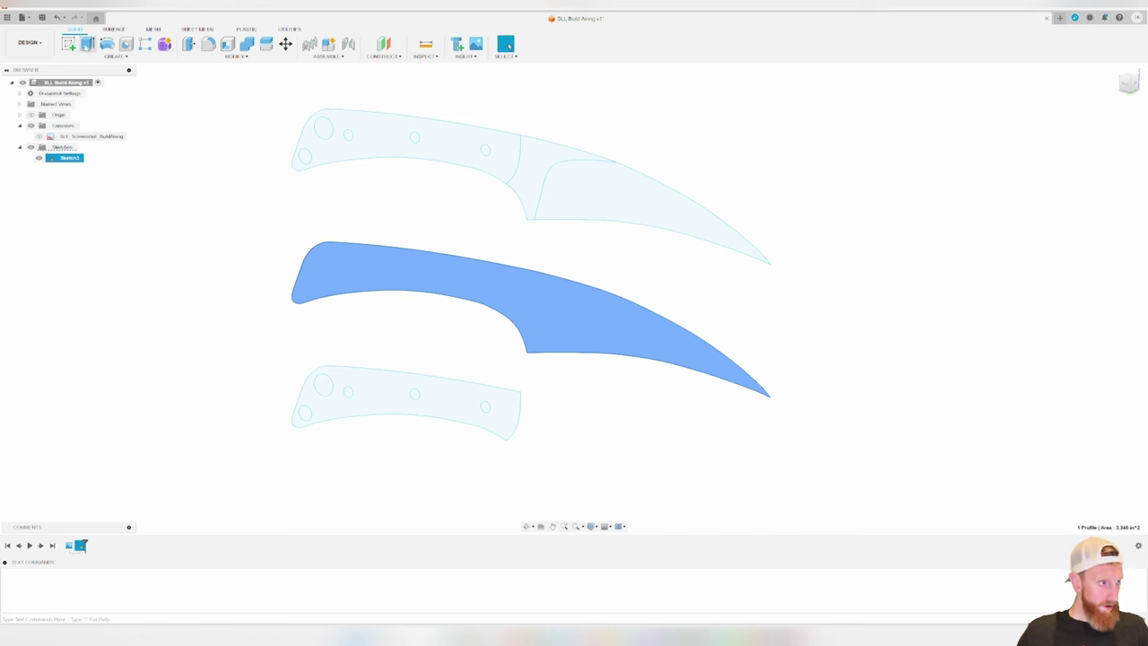
pyautogui.click(87, 43)
pyautogui.moveTo(526, 313); pyautogui.dragTo(540, 307)
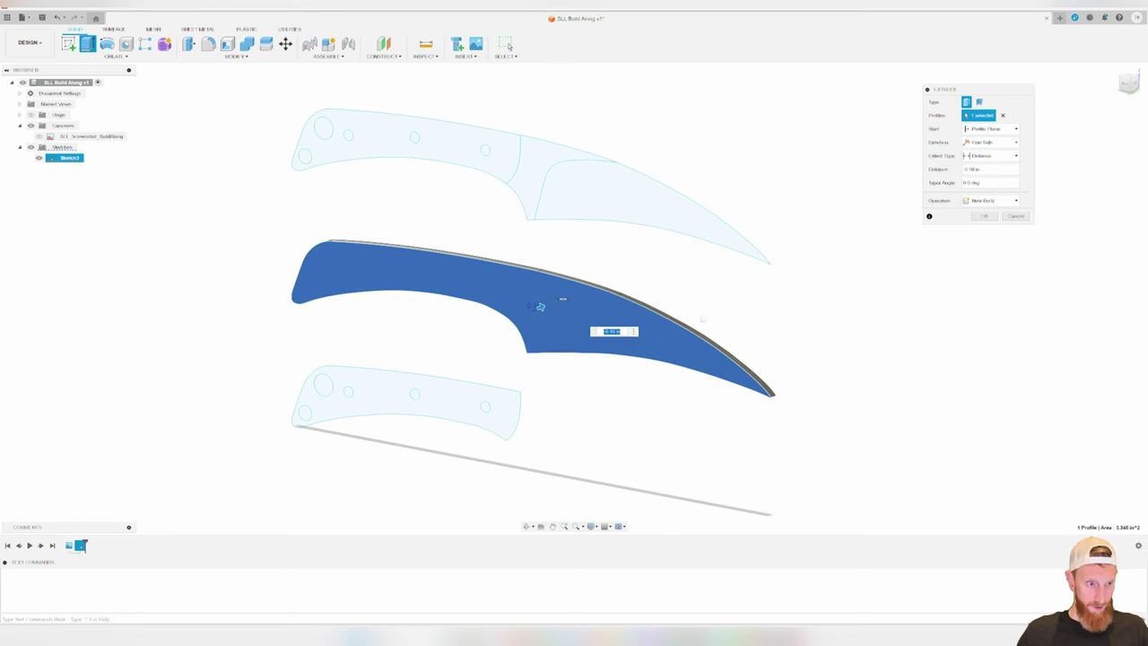
pyautogui.click(984, 217)
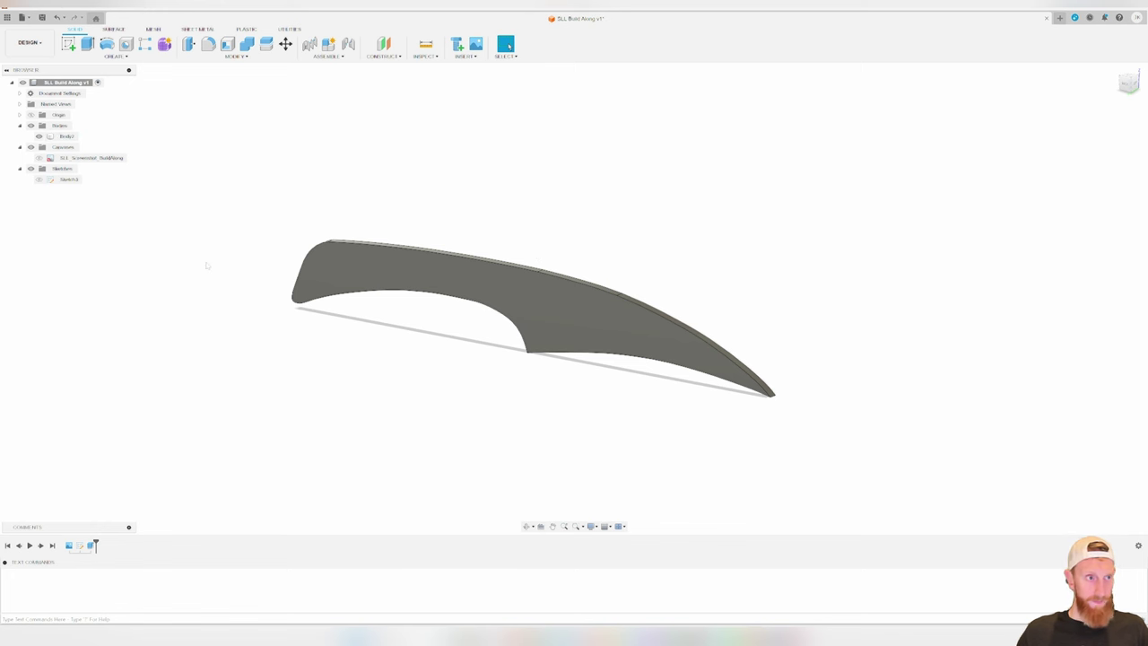
pyautogui.click(341, 265)
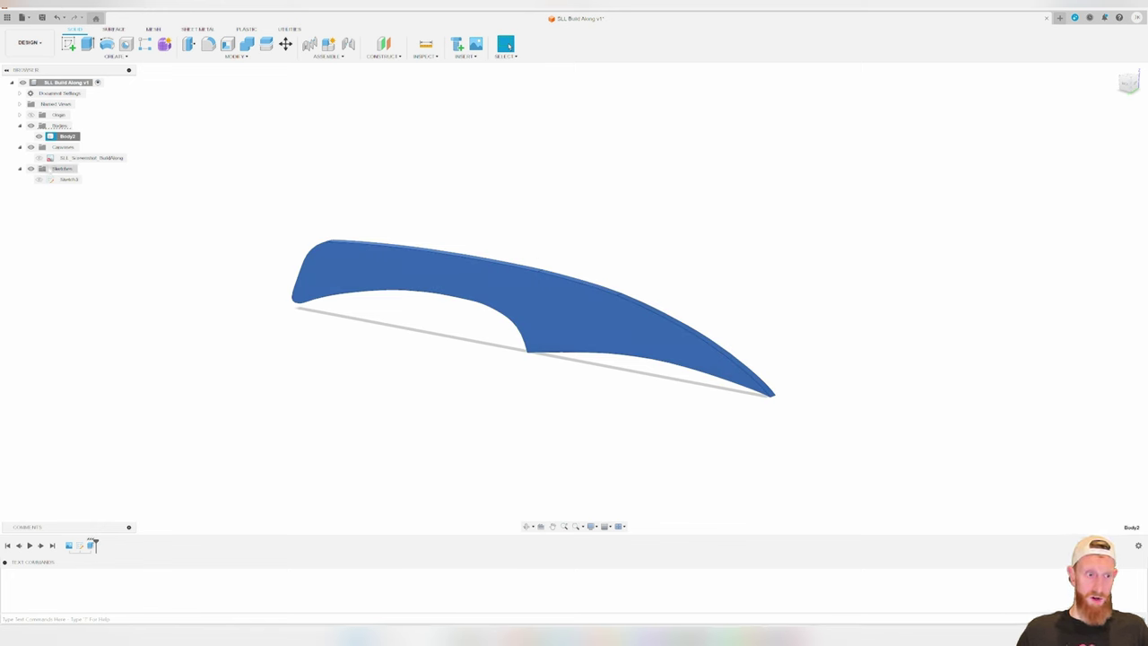
pyautogui.press('Escape')
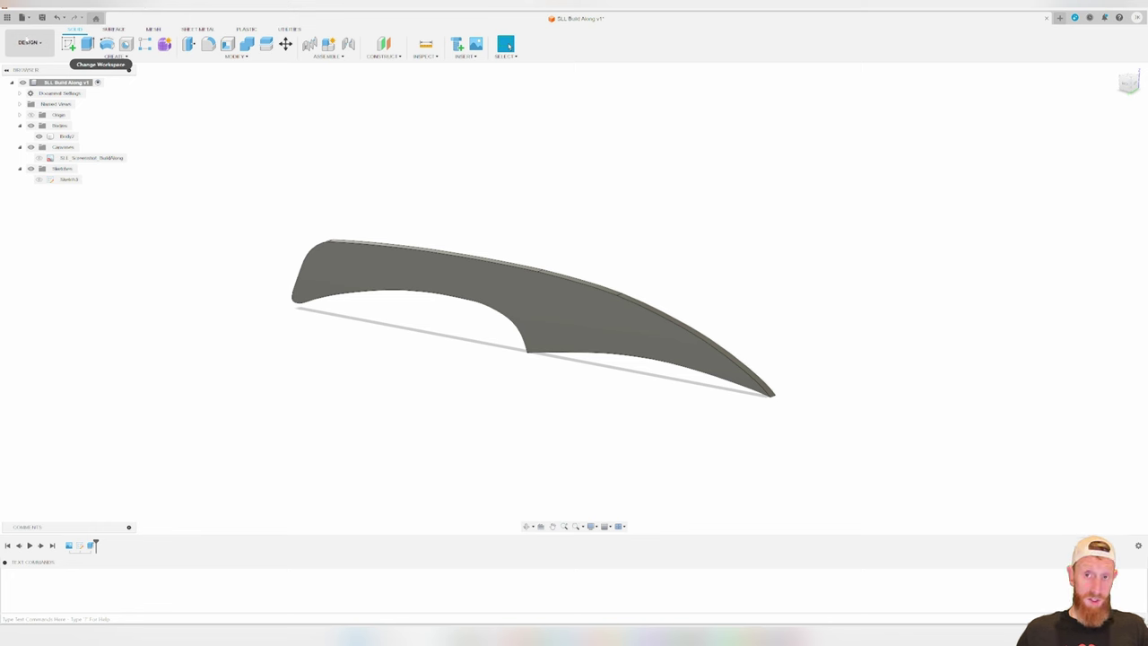
# Create a new drawing from the design with the full assembly, ASME standard, inch units and the A (8.5 in x 11 in) sheet size
pyautogui.click(29, 42)
pyautogui.moveTo(69, 159)
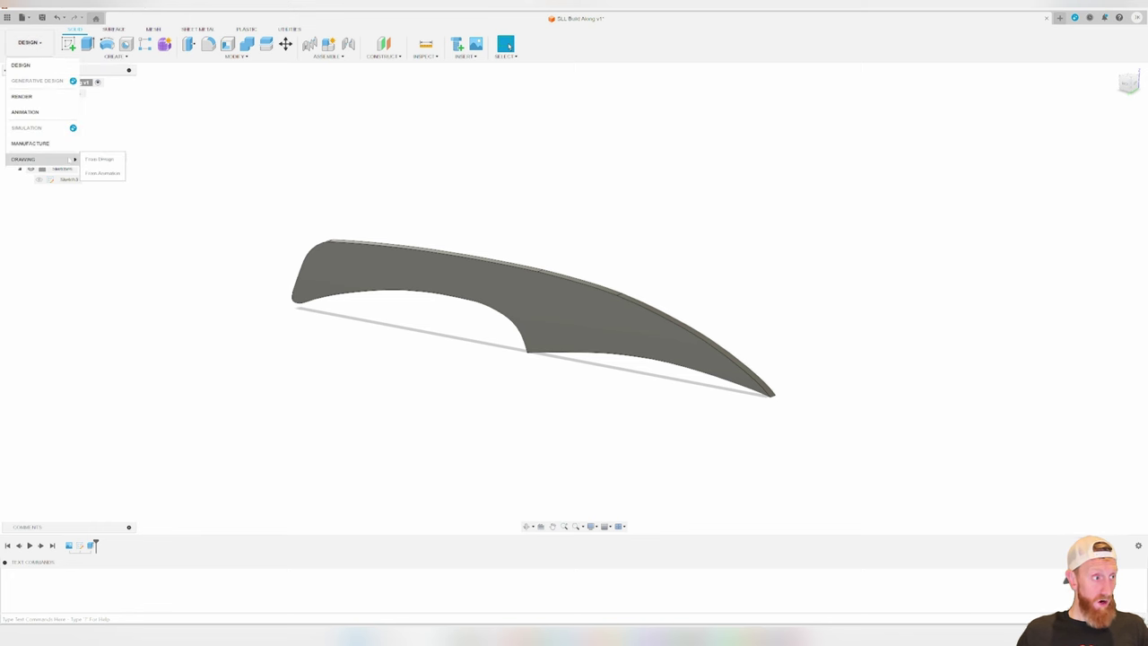
pyautogui.click(98, 158)
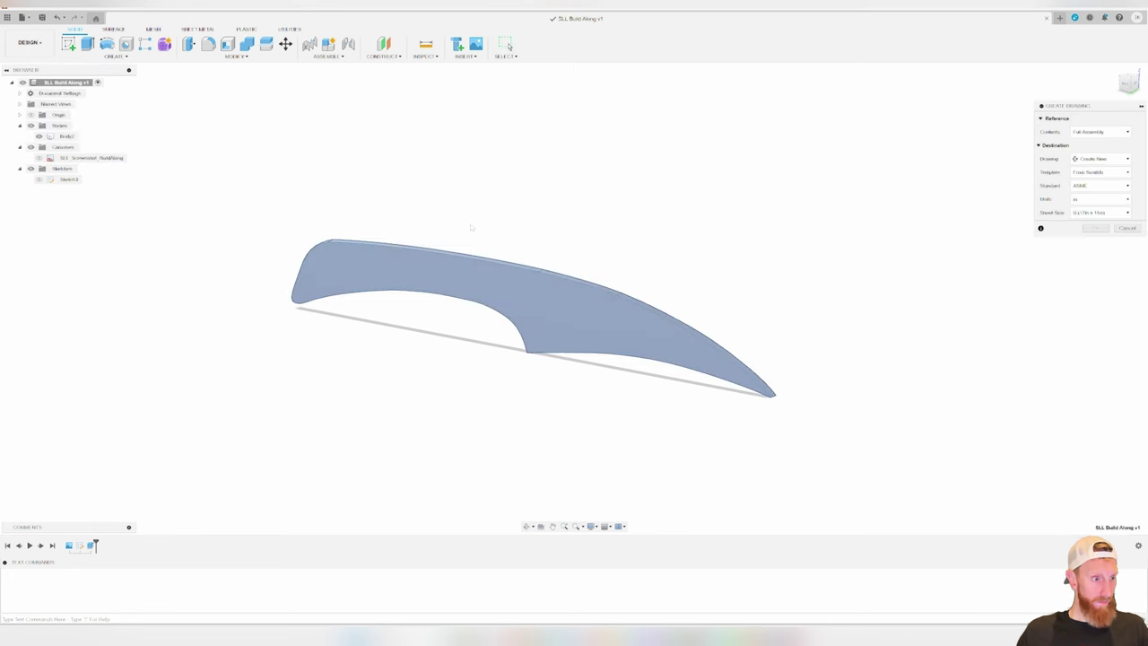
pyautogui.moveTo(1076, 106)
pyautogui.mouseDown()
pyautogui.moveTo(639, 106)
pyautogui.moveTo(679, 120)
pyautogui.mouseUp()
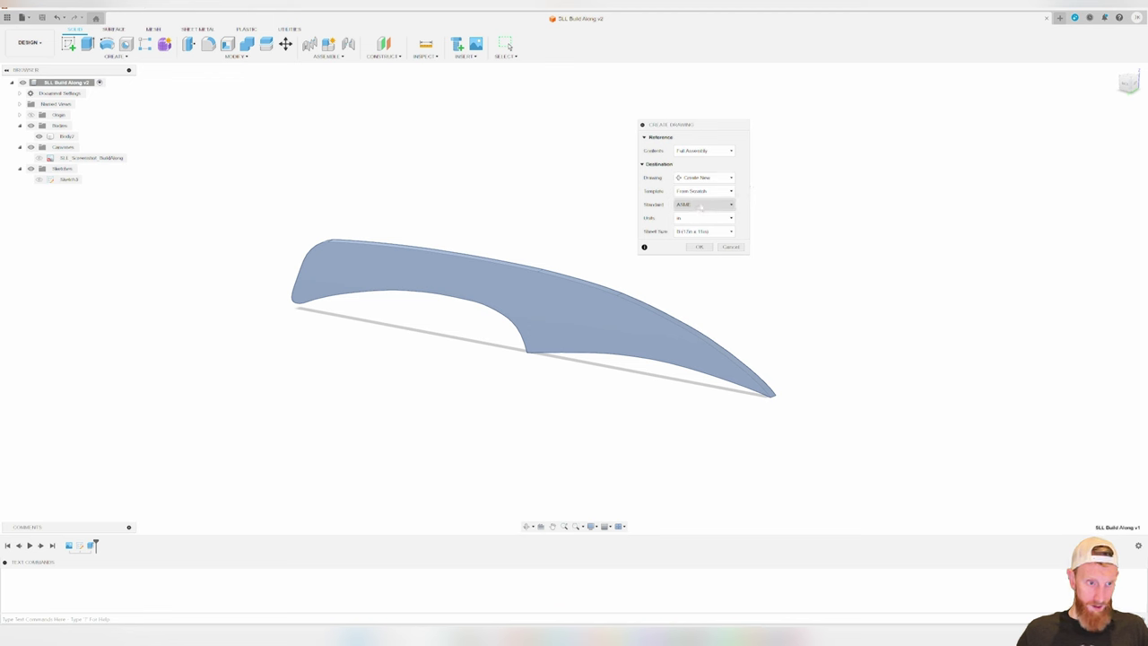
pyautogui.click(701, 206)
pyautogui.click(692, 205)
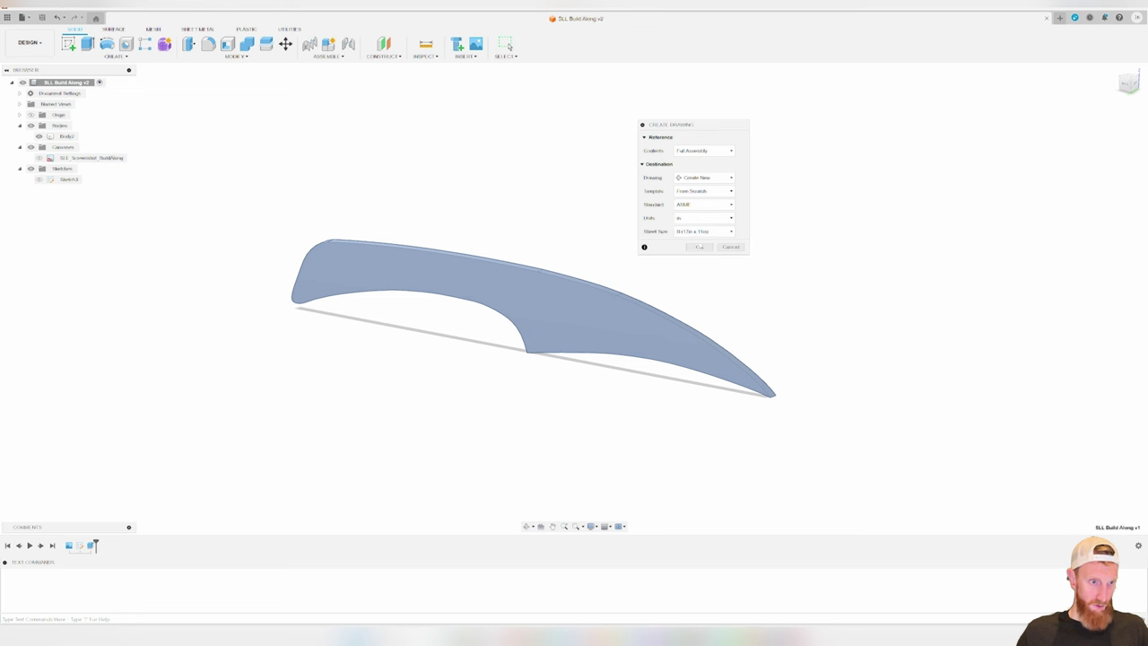
pyautogui.click(705, 231)
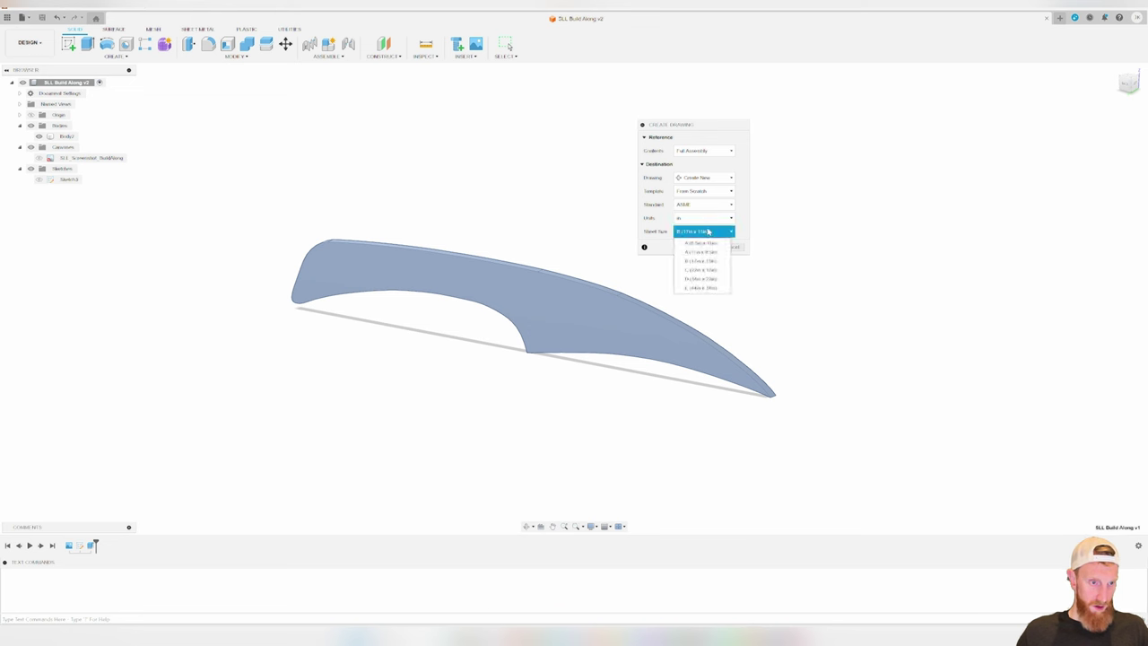
pyautogui.click(708, 243)
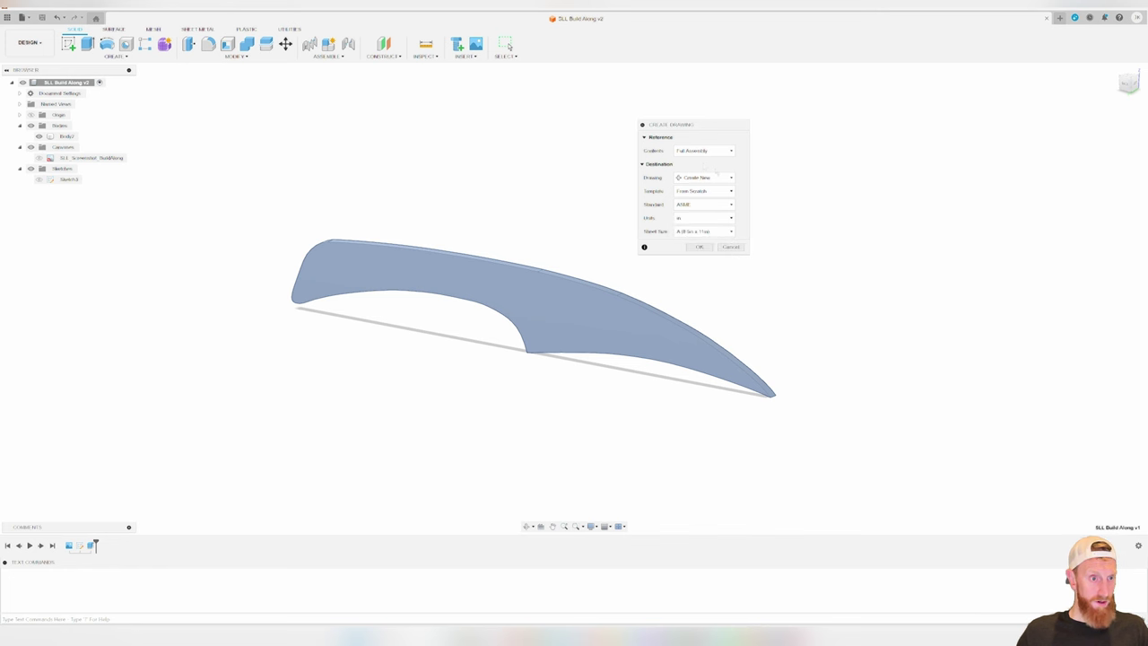
pyautogui.click(699, 247)
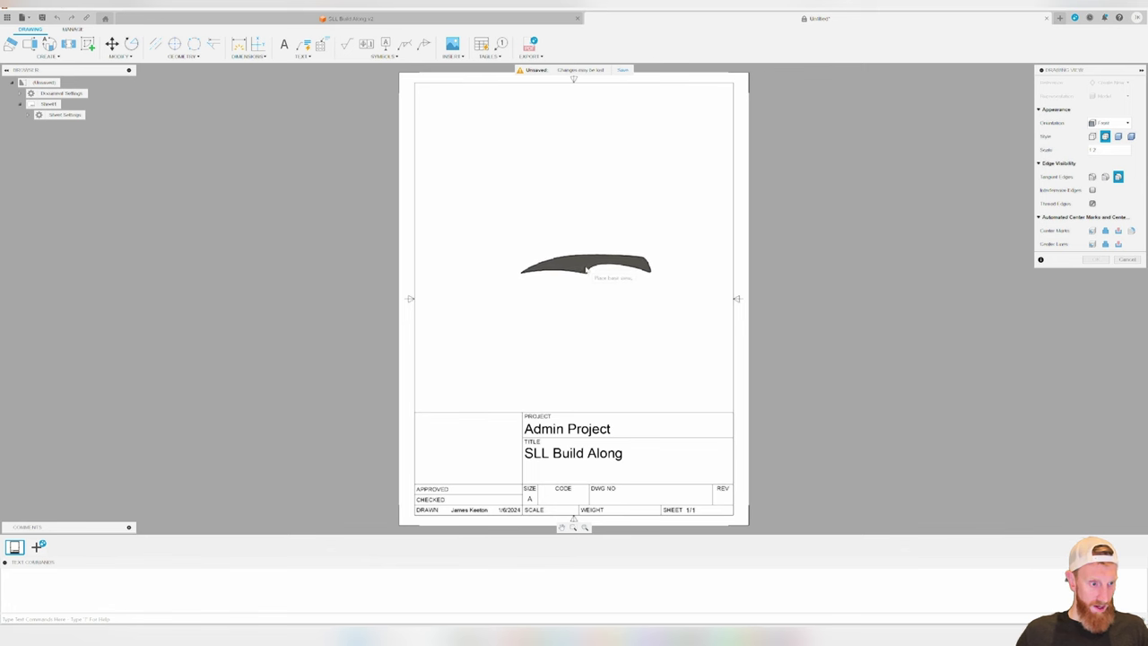
# Place the knife's base view in the upper half of the sheet at a 1:1 scale
pyautogui.click(571, 249)
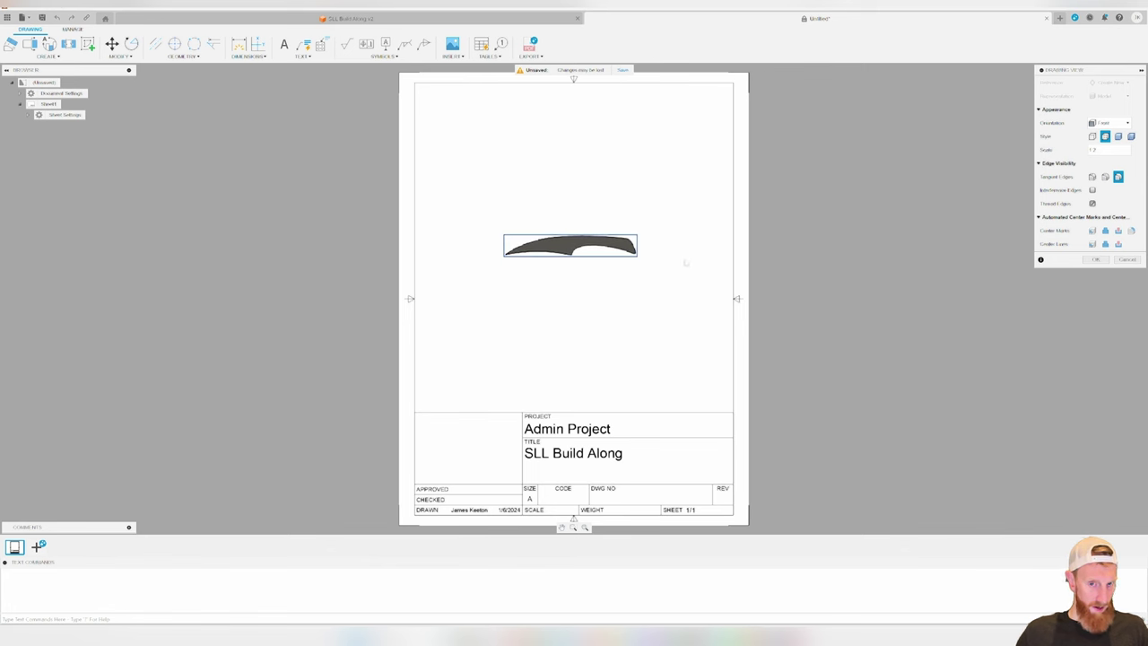
pyautogui.moveTo(1077, 71); pyautogui.dragTo(837, 156)
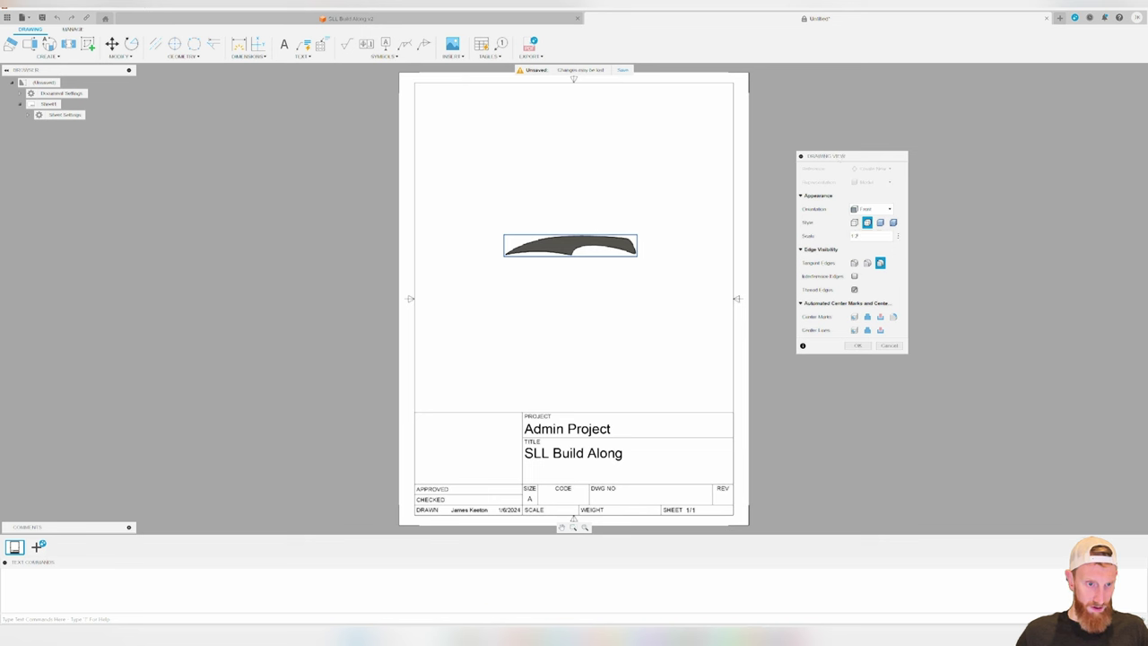
pyautogui.press('Return')
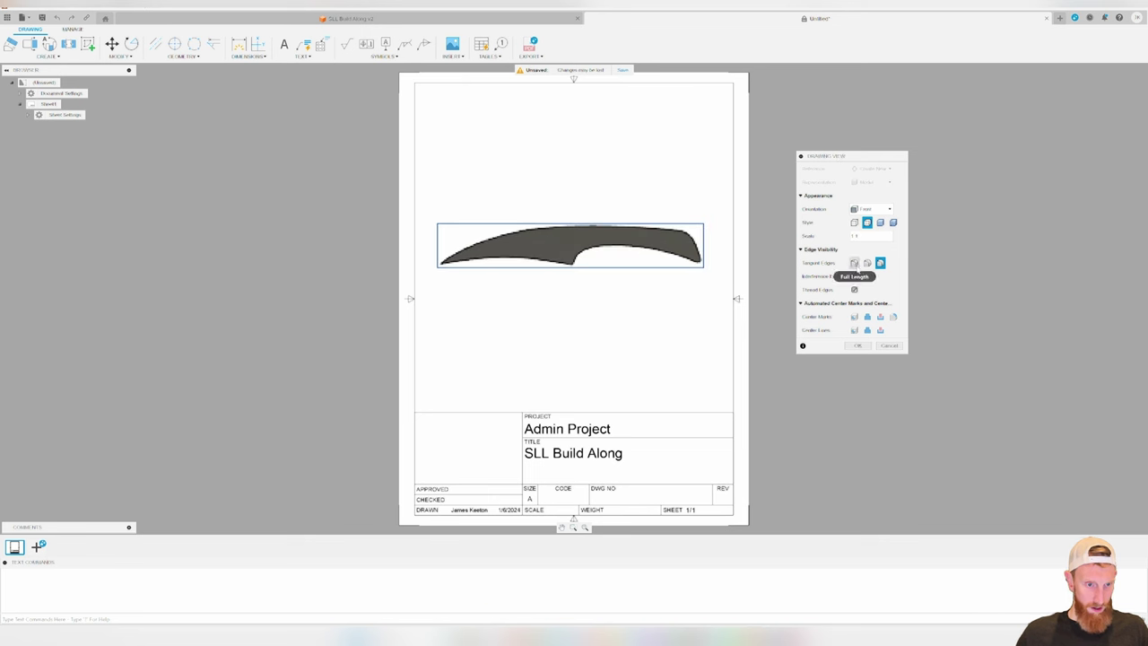
pyautogui.click(857, 346)
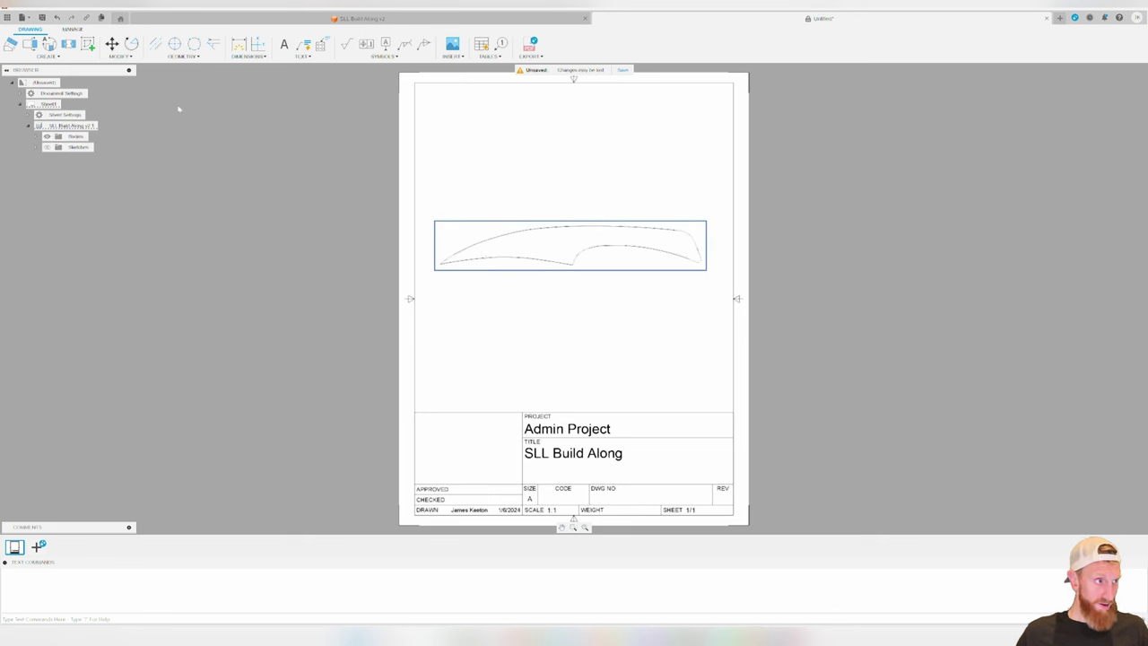
# Rotate the knife view about a base point near its middle so it lies diagonally, blade tip at the upper left
pyautogui.click(131, 43)
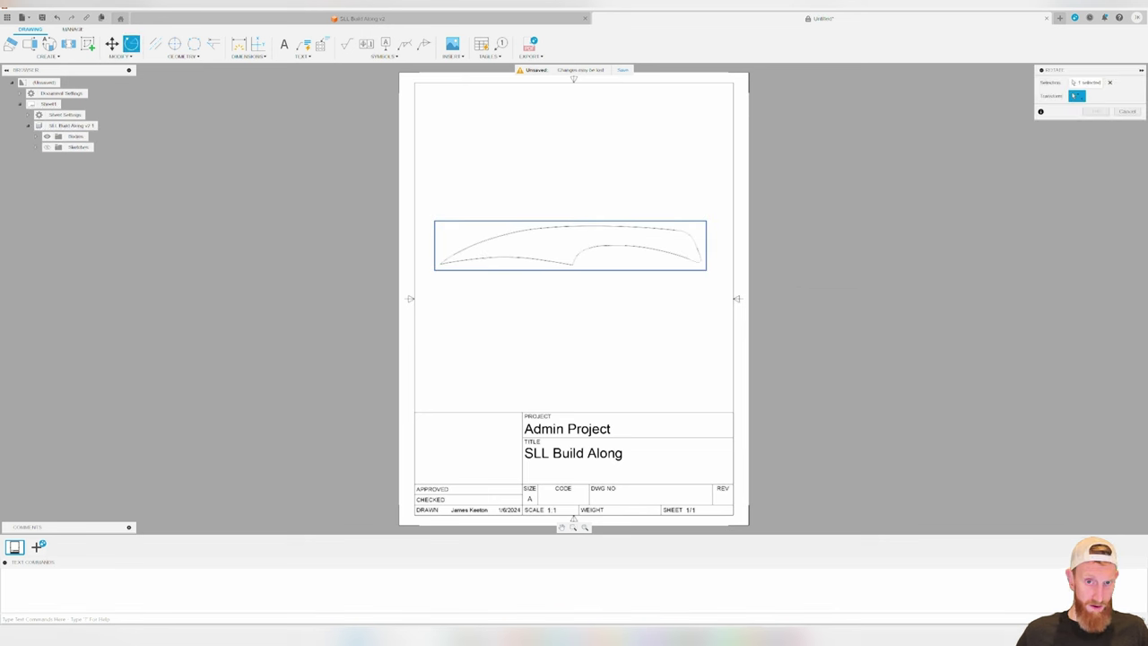
pyautogui.click(565, 255)
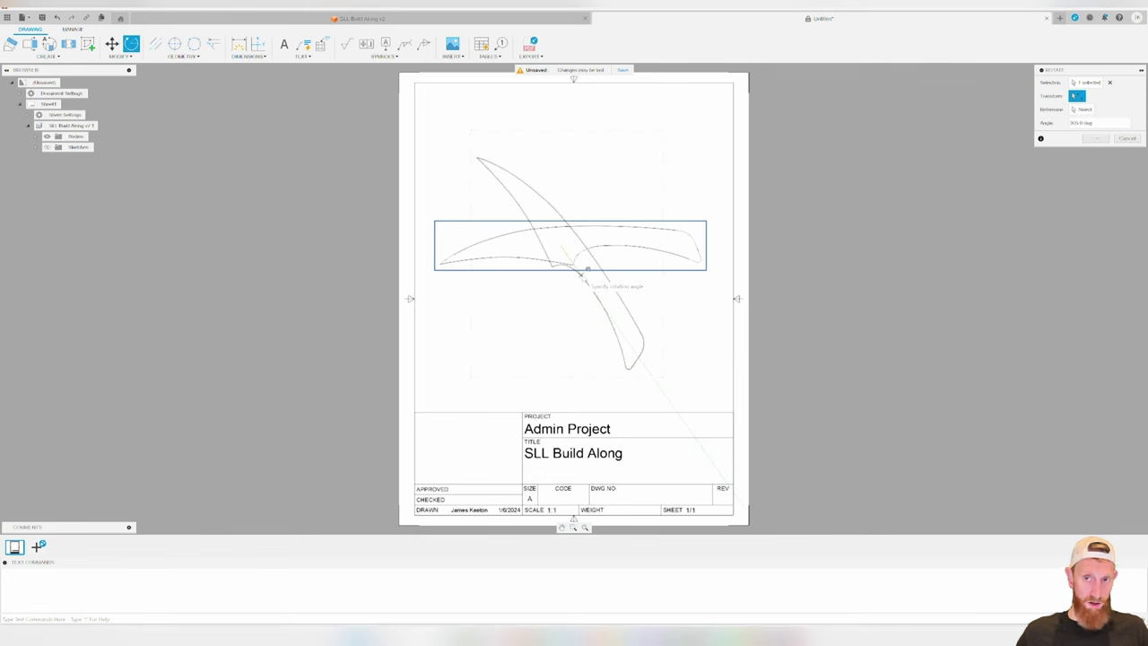
pyautogui.click(584, 268)
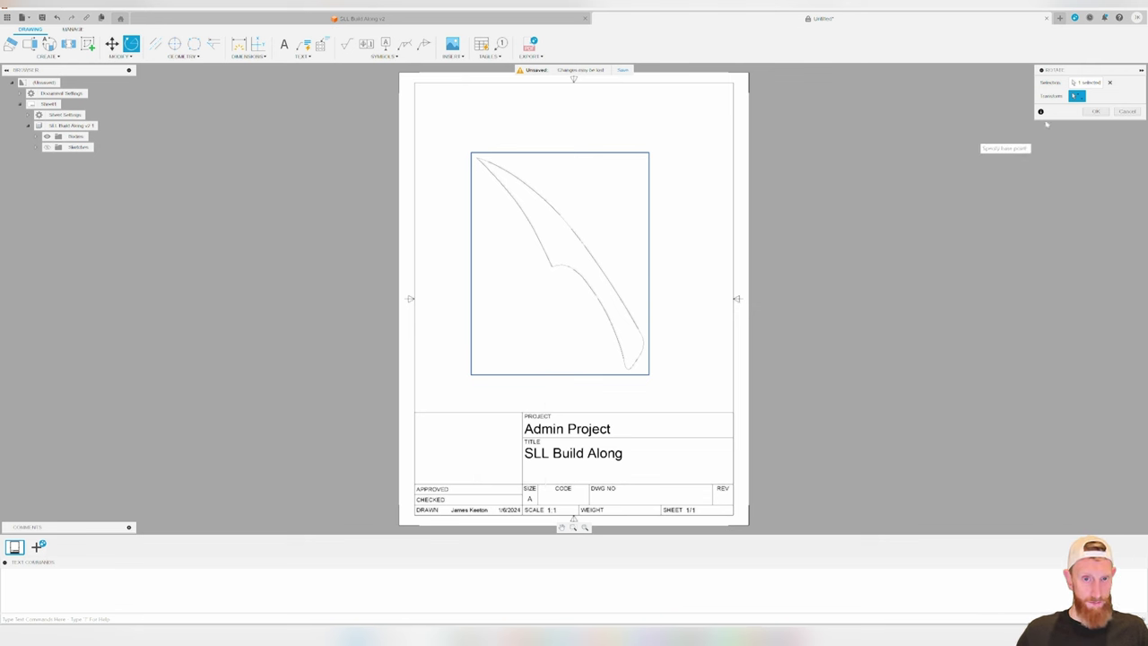
pyautogui.click(1095, 112)
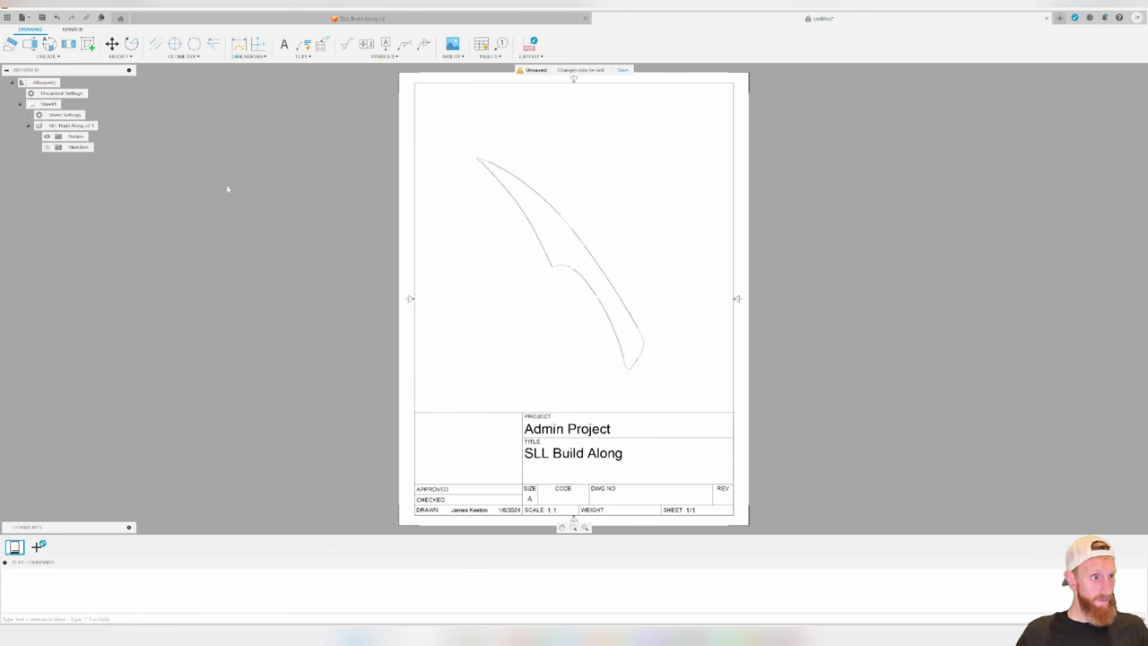
# Open the print setup for the drawing sheet, check the available printers, and close it without printing
pyautogui.click(22, 17)
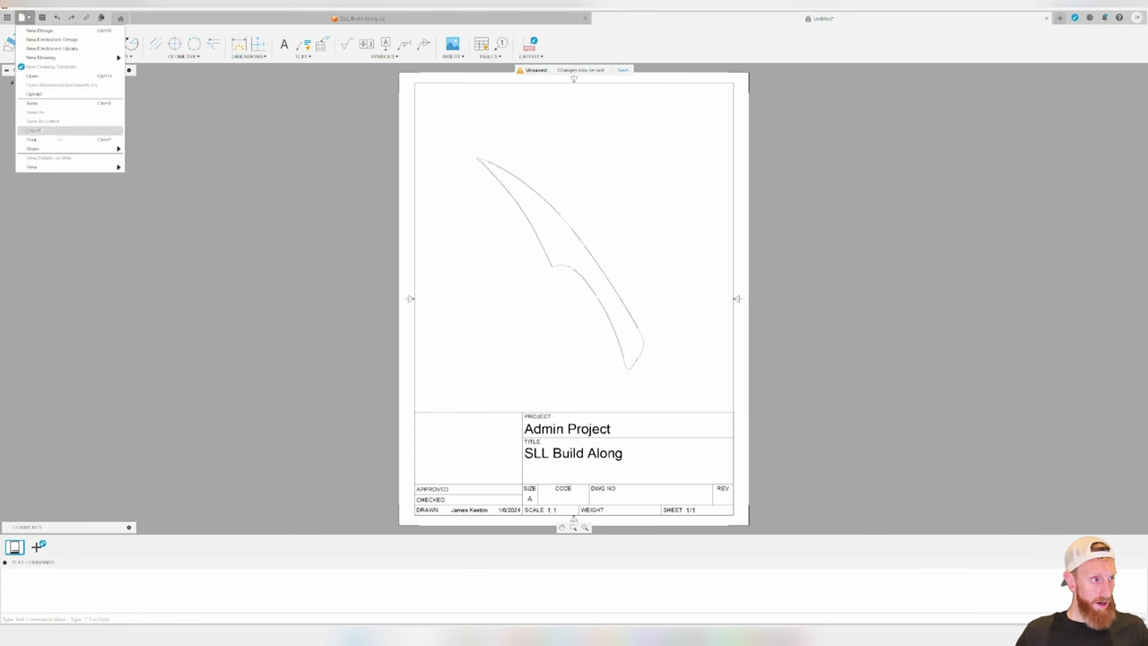
pyautogui.click(55, 140)
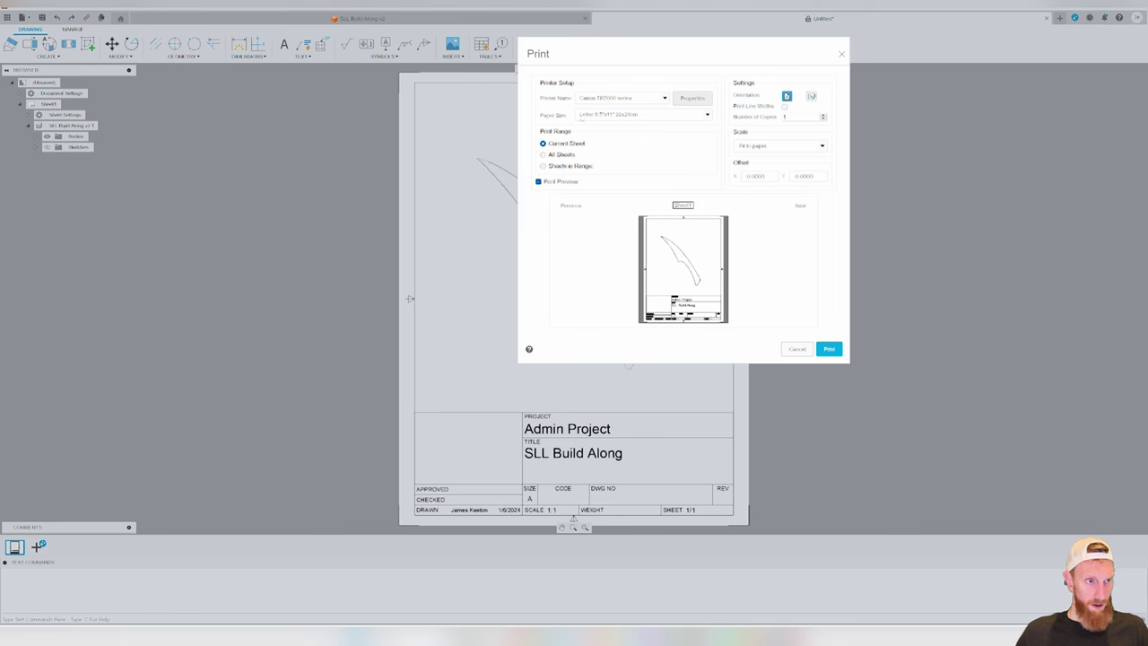
pyautogui.click(621, 99)
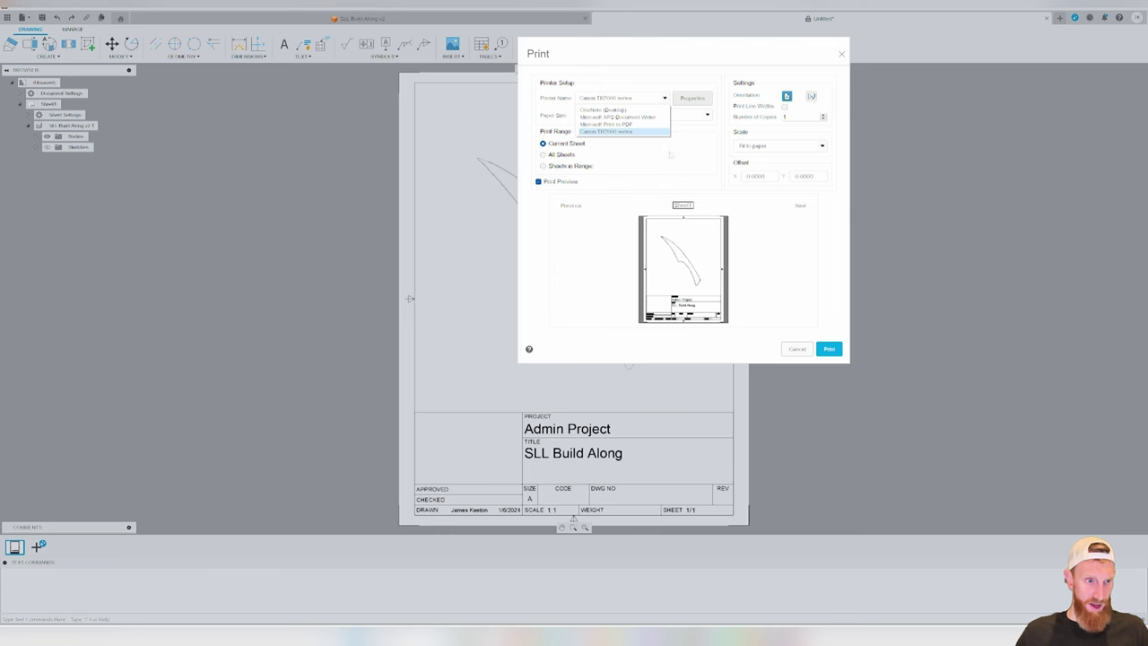
pyautogui.click(670, 154)
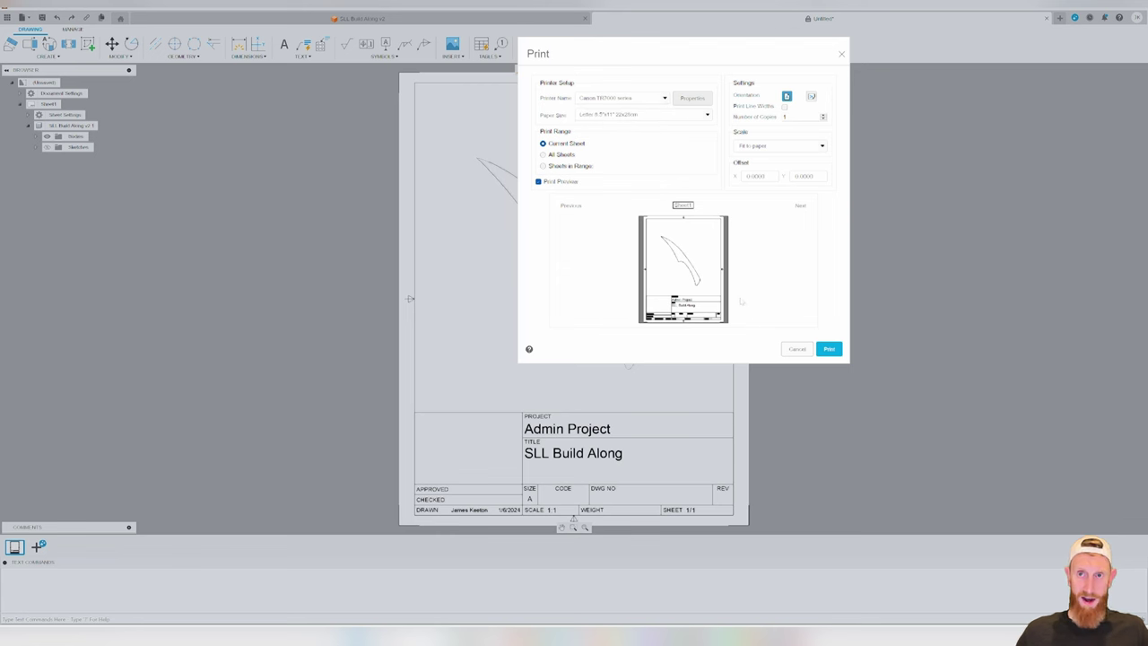
pyautogui.click(795, 350)
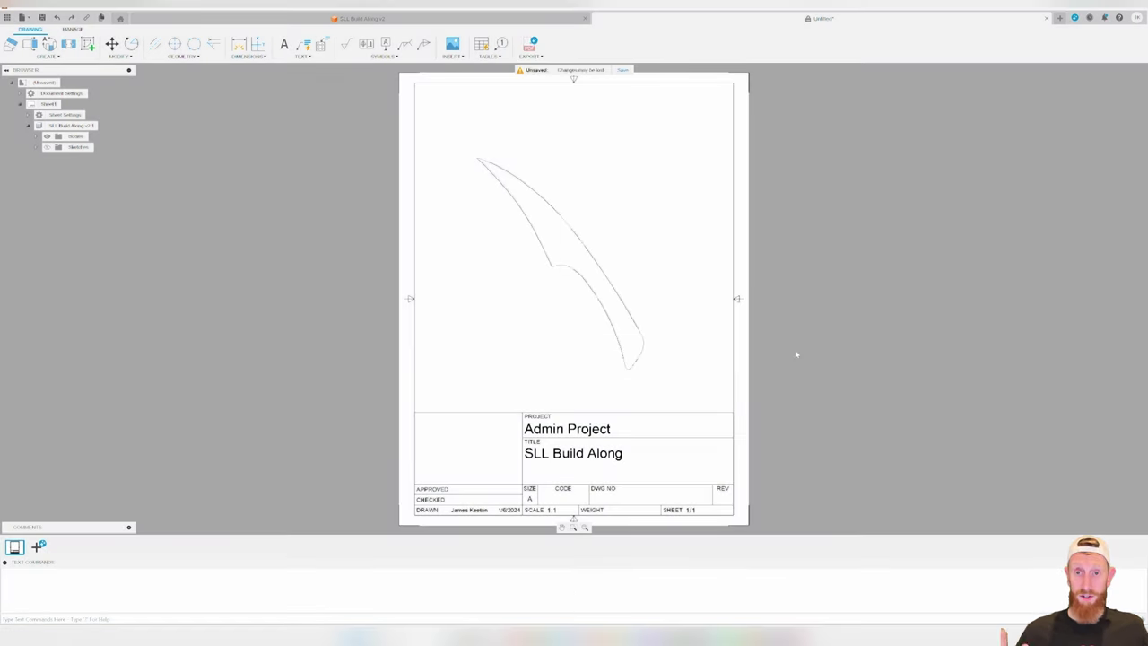